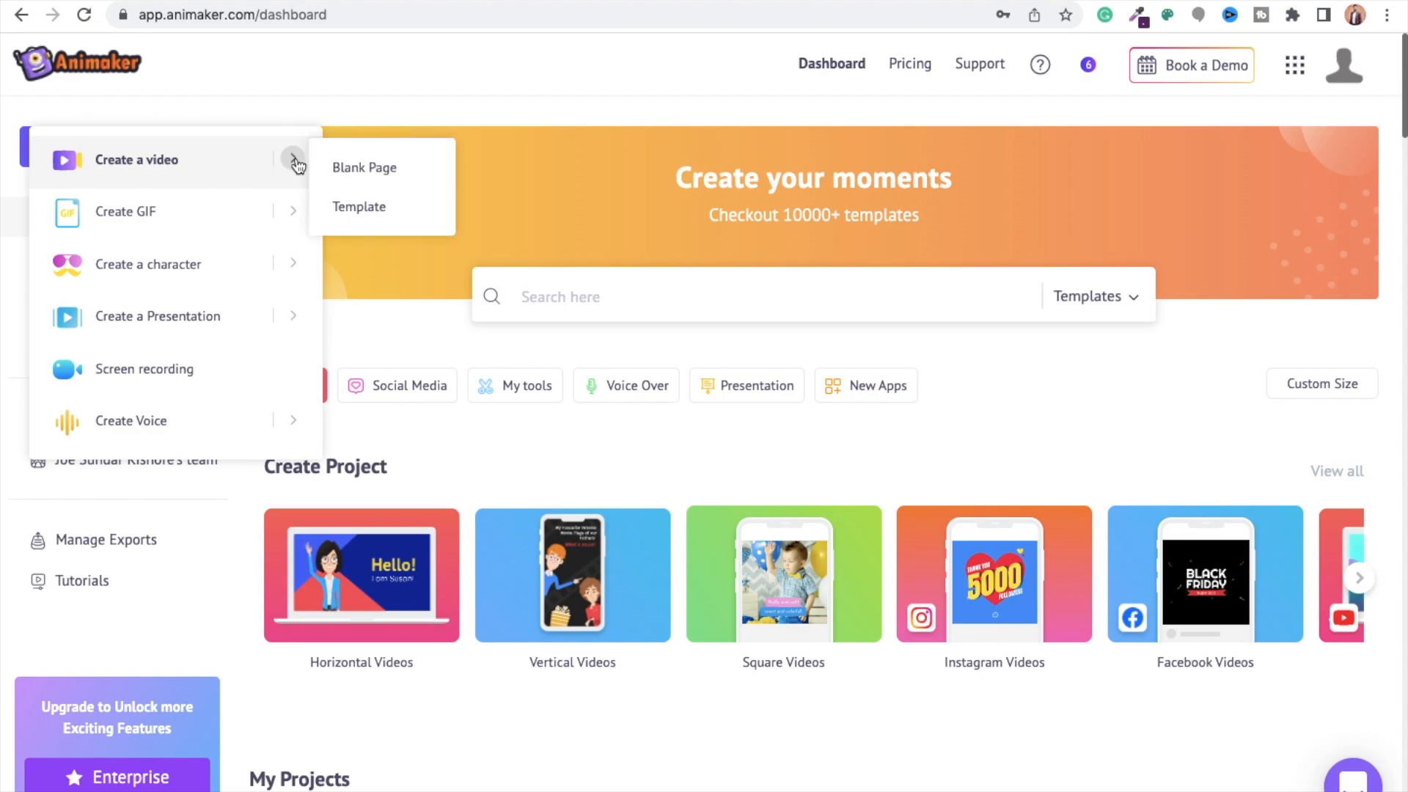
Create a new video project from a blank page
click(340, 173)
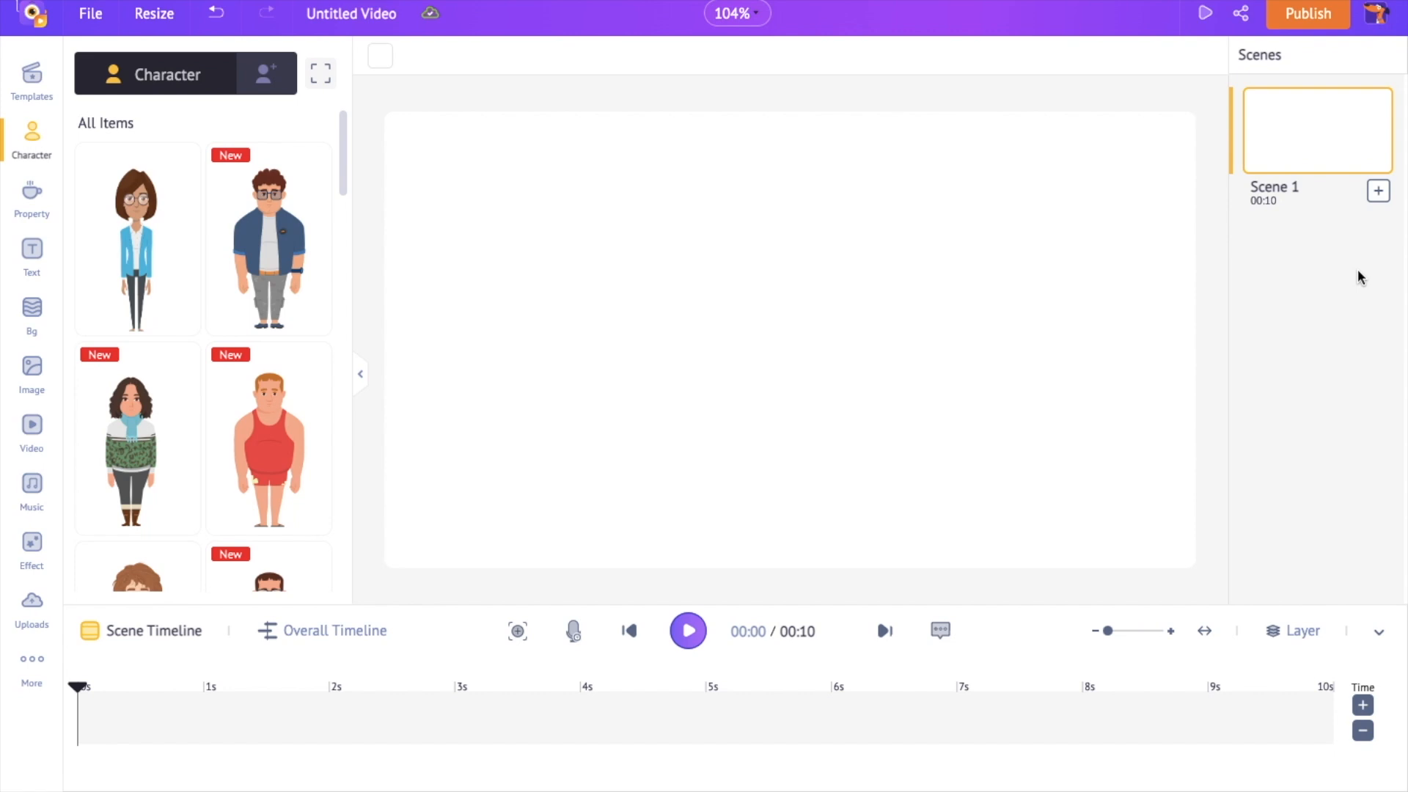
drag(1256, 221, 1269, 222)
Compare the scene timeline with the overall timeline and return to the scene timeline
click(159, 630)
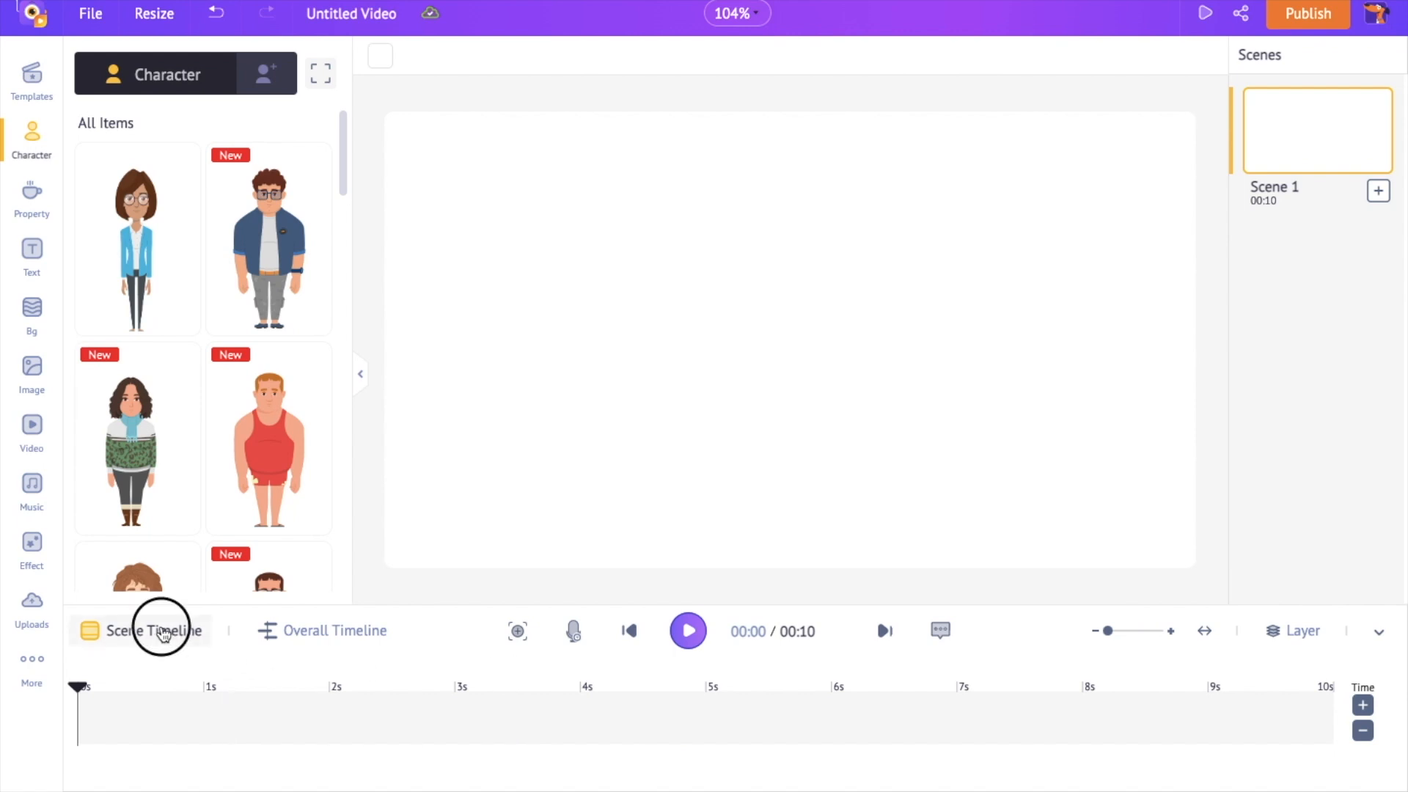
click(286, 632)
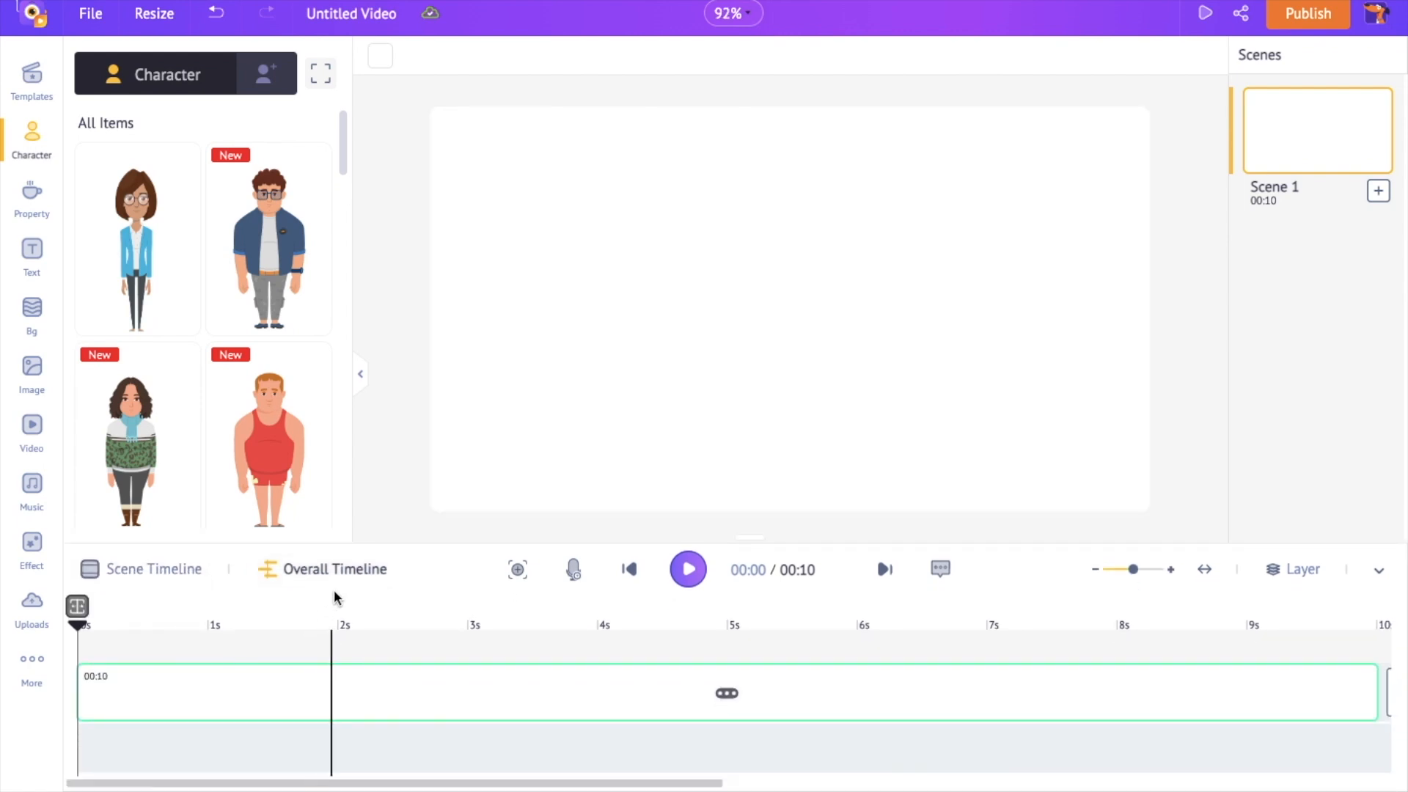
click(161, 579)
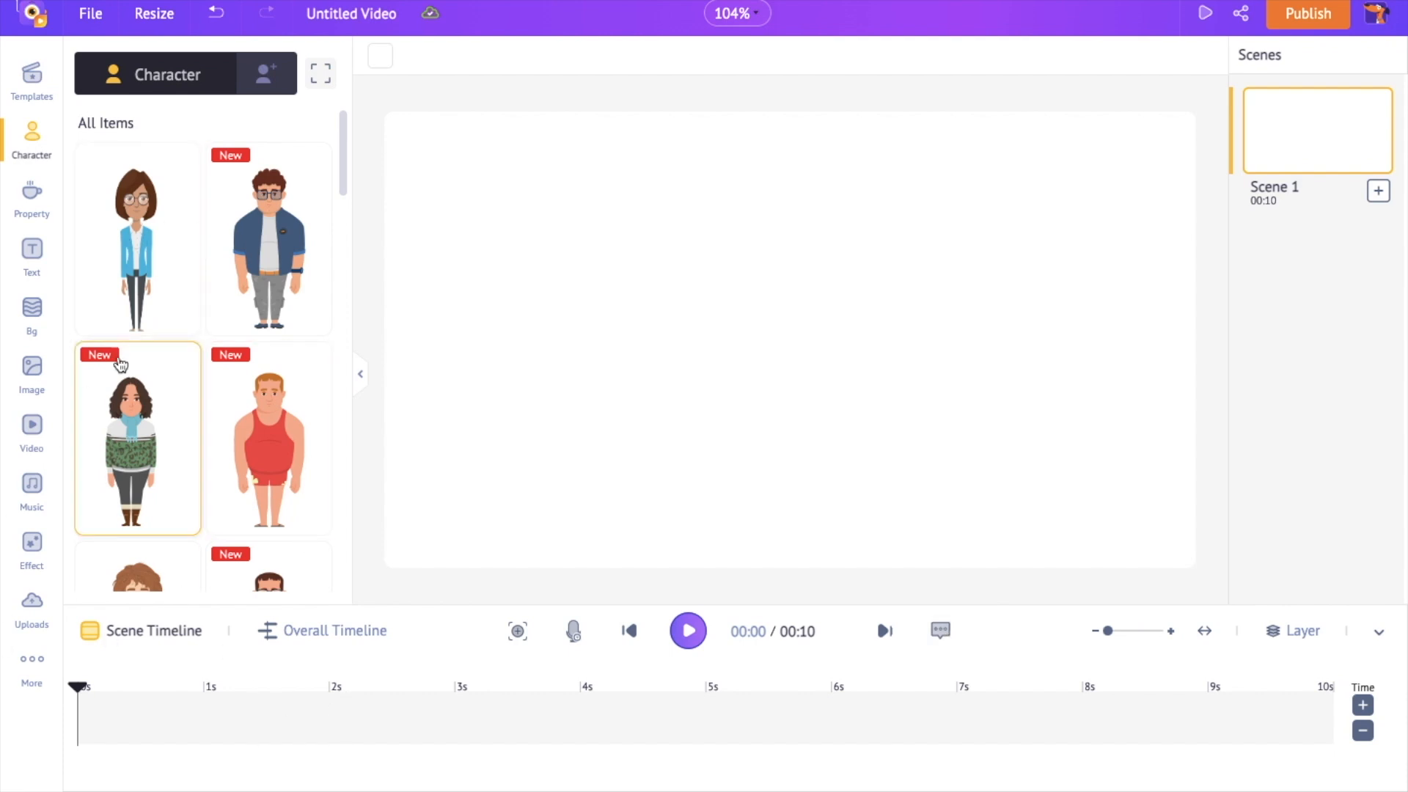
Look through the character, property, background, image, video and music libraries and return to the characters
scroll(234, 290, down, 3)
scroll(228, 301, down, 15)
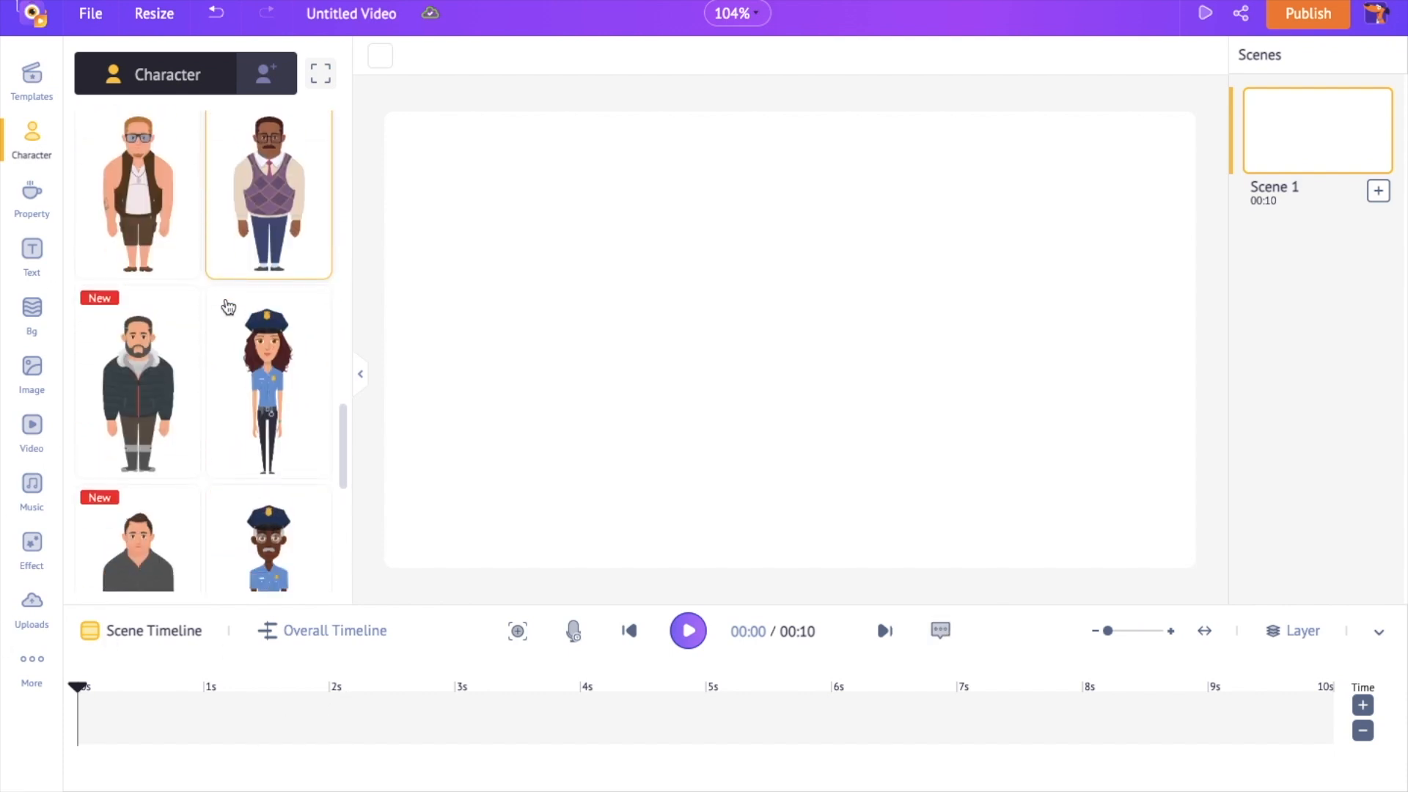
scroll(224, 308, down, 5)
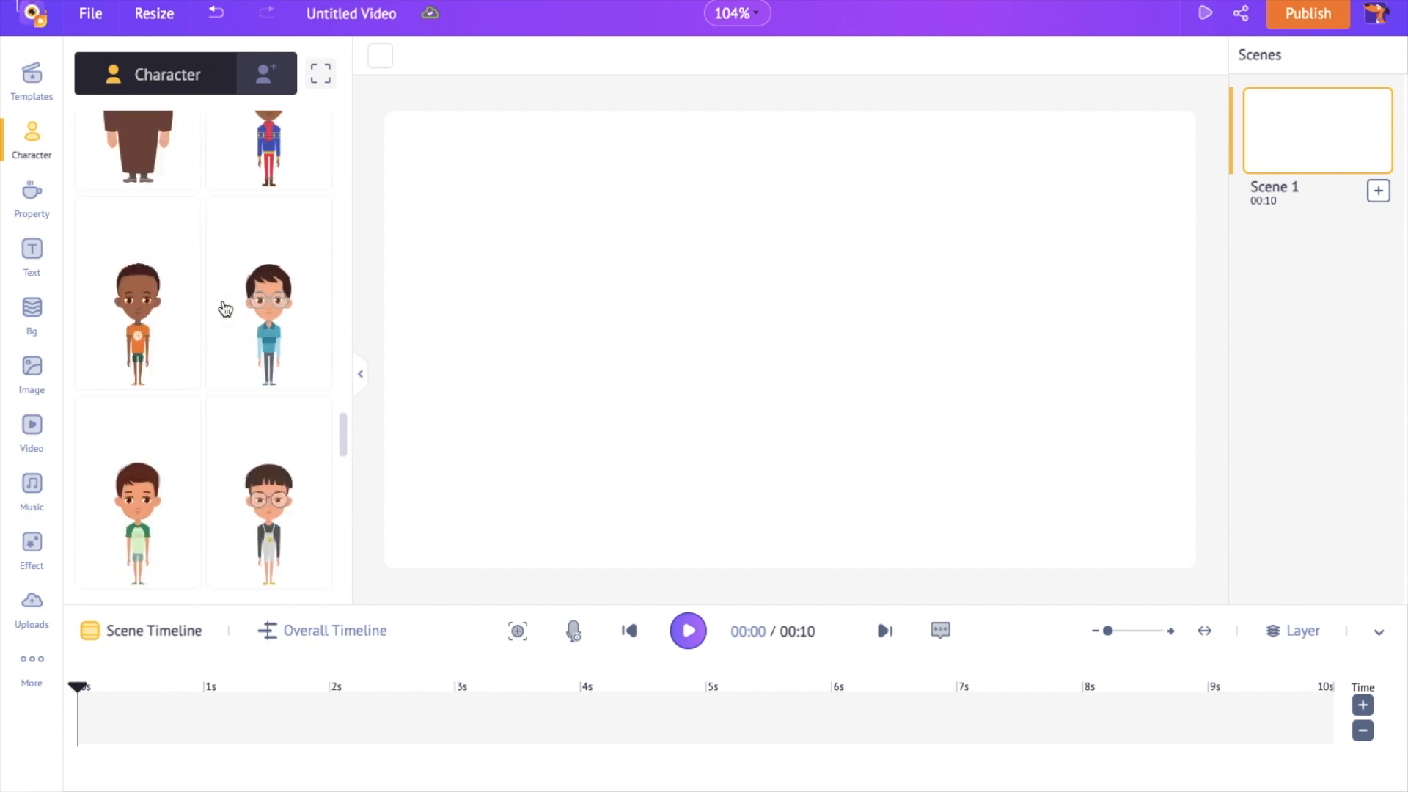
click(30, 200)
scroll(169, 322, down, 6)
scroll(163, 356, down, 5)
click(31, 313)
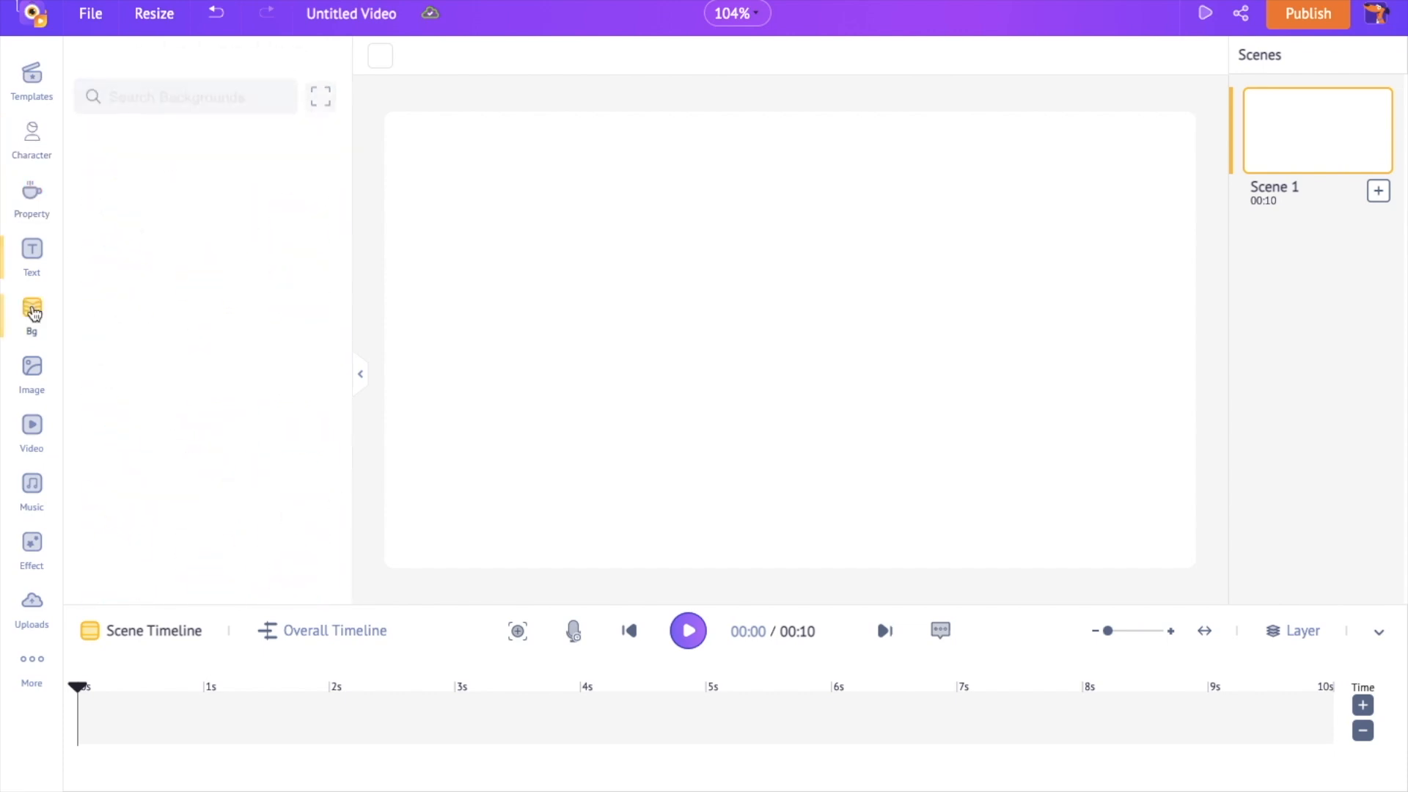
click(32, 370)
scroll(126, 398, down, 10)
scroll(126, 398, down, 3)
click(32, 431)
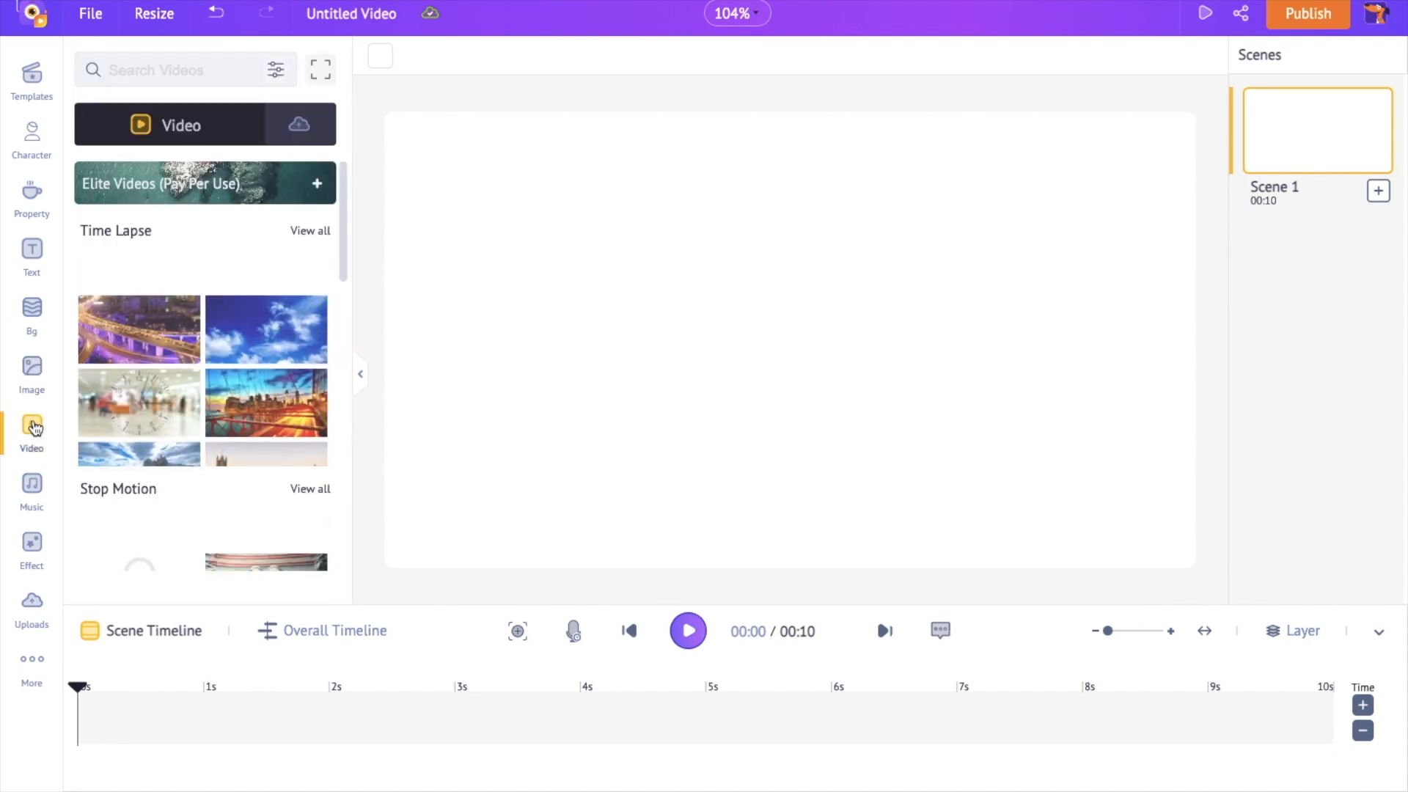
scroll(74, 439, down, 10)
scroll(73, 434, down, 2)
click(32, 485)
scroll(343, 535, down, 10)
scroll(343, 535, down, 5)
click(33, 133)
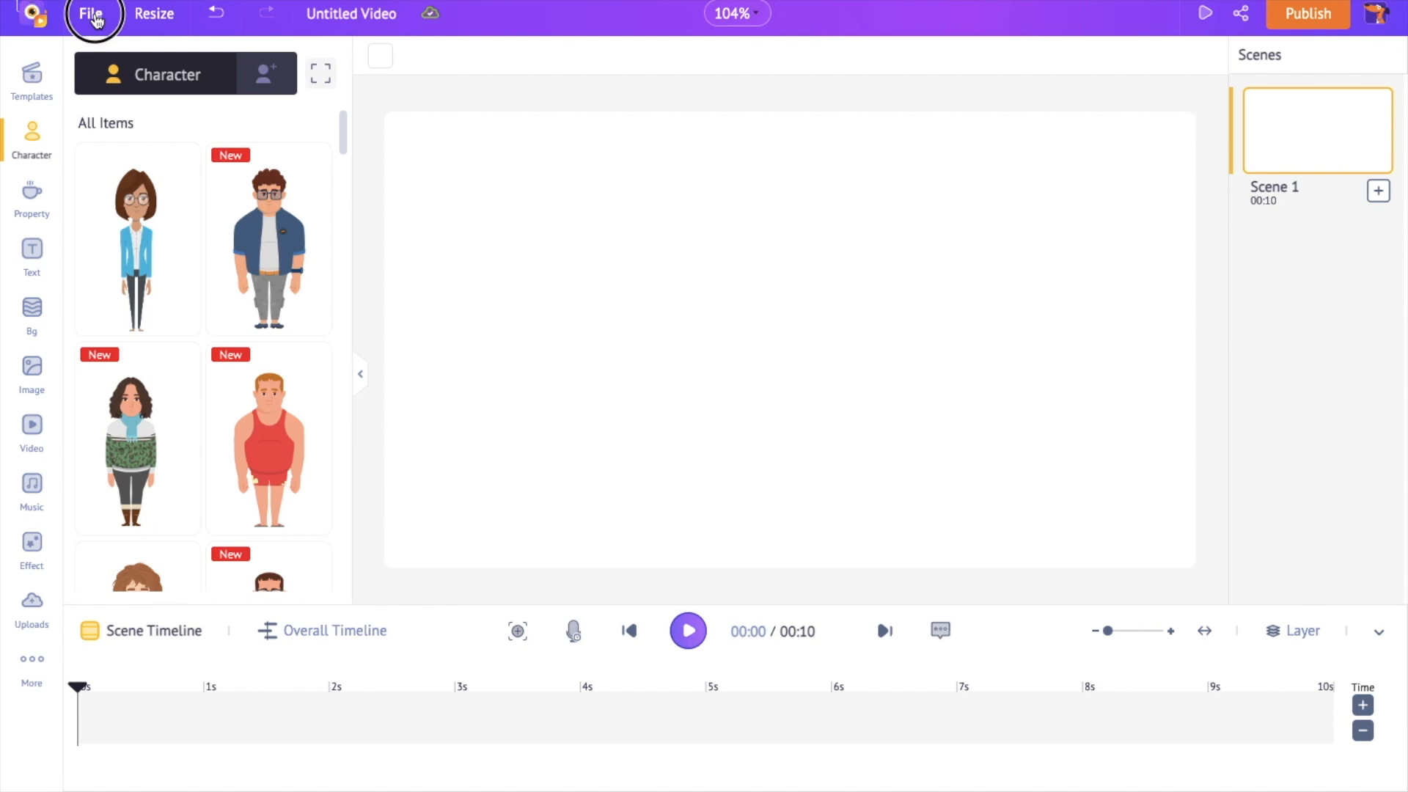
Rename the untitled video project to F
click(308, 13)
text(First Project)
key(Return)
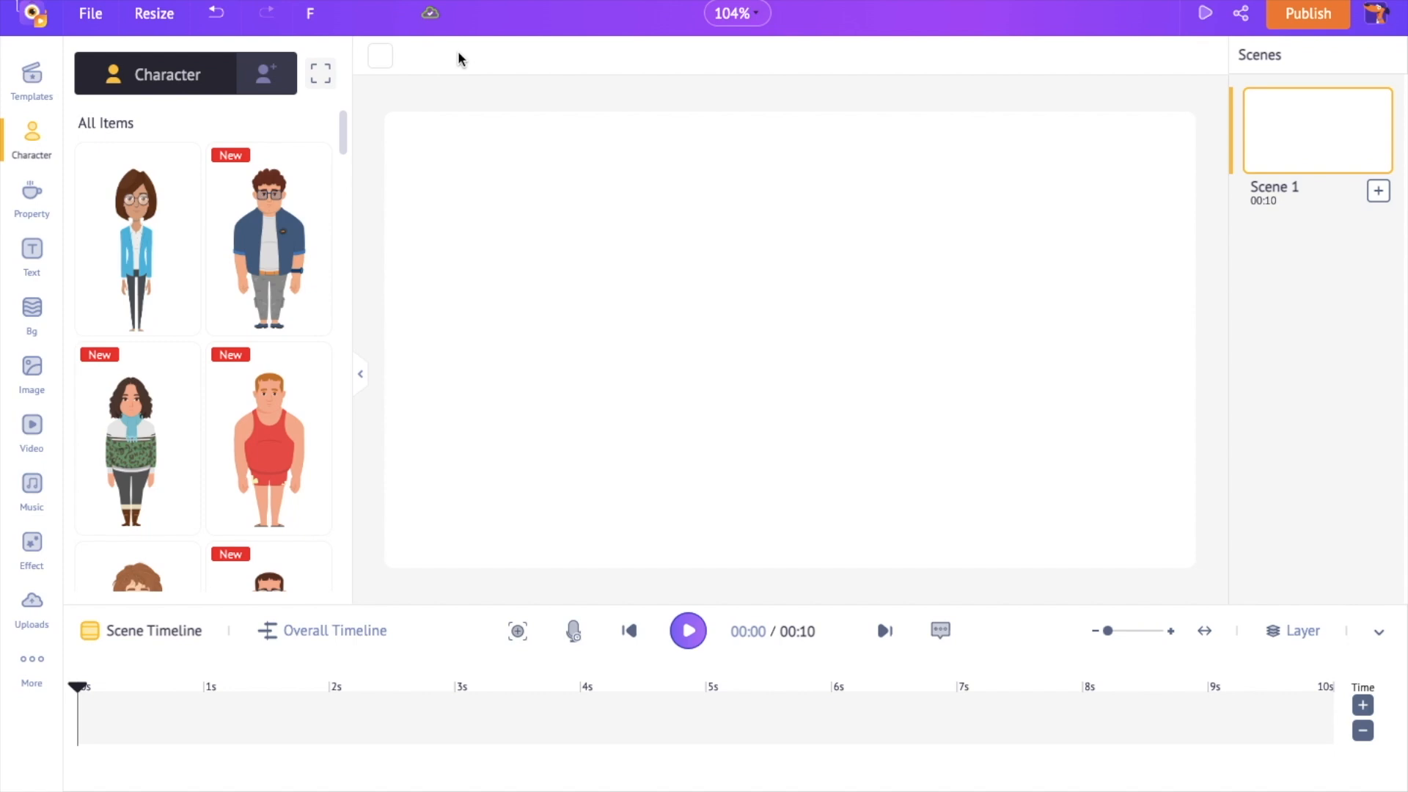
Set the scene background to a two-colour gradient of default light blue and turquoise
click(381, 60)
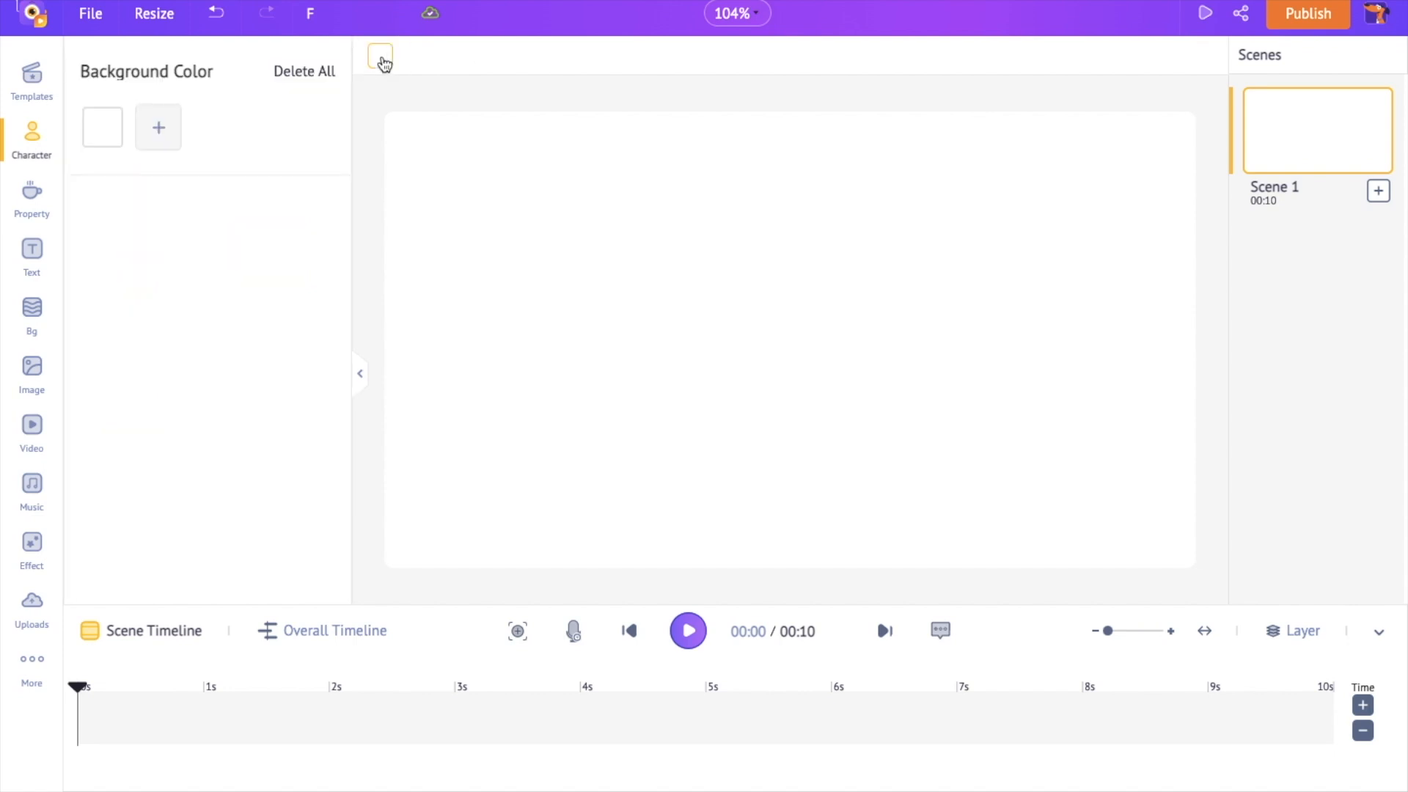
click(102, 130)
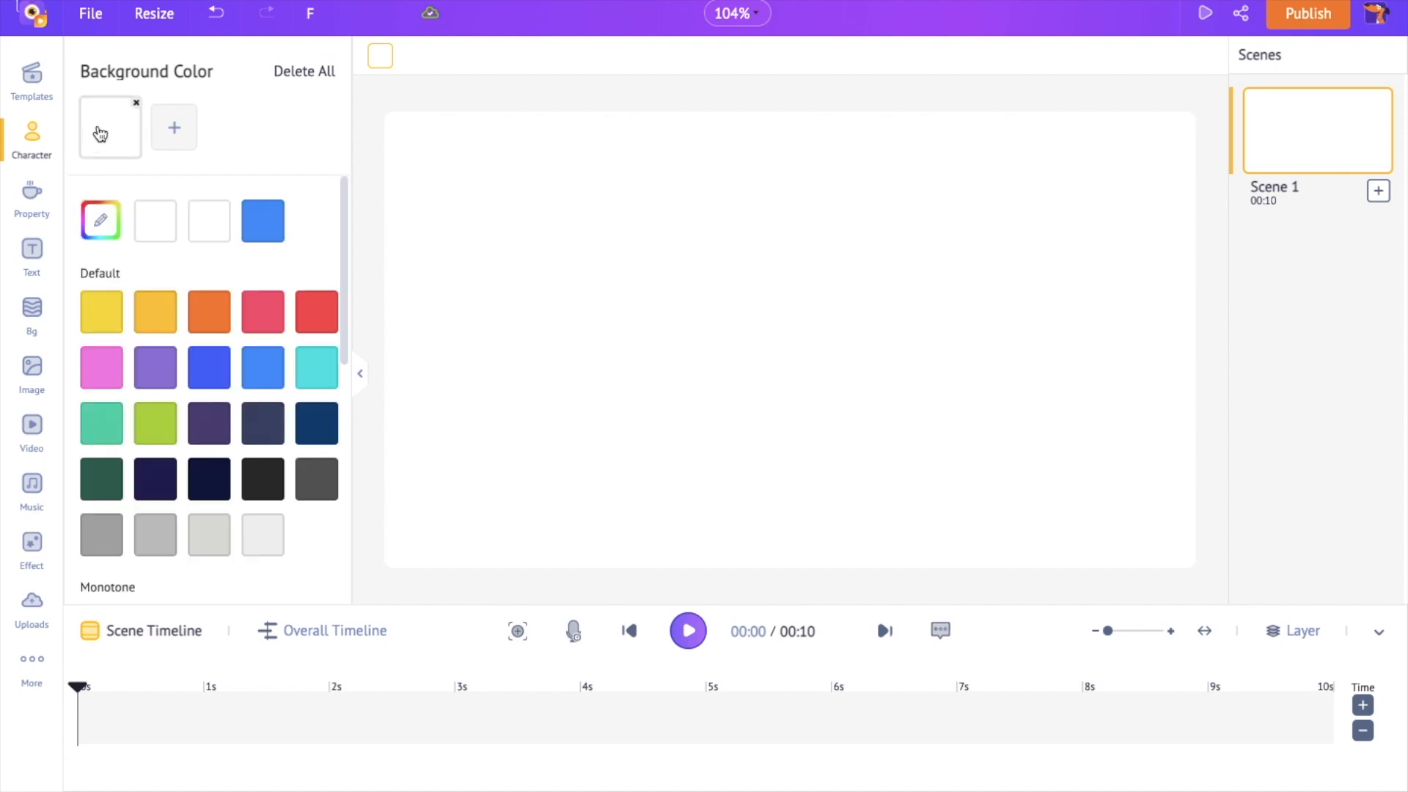
click(263, 371)
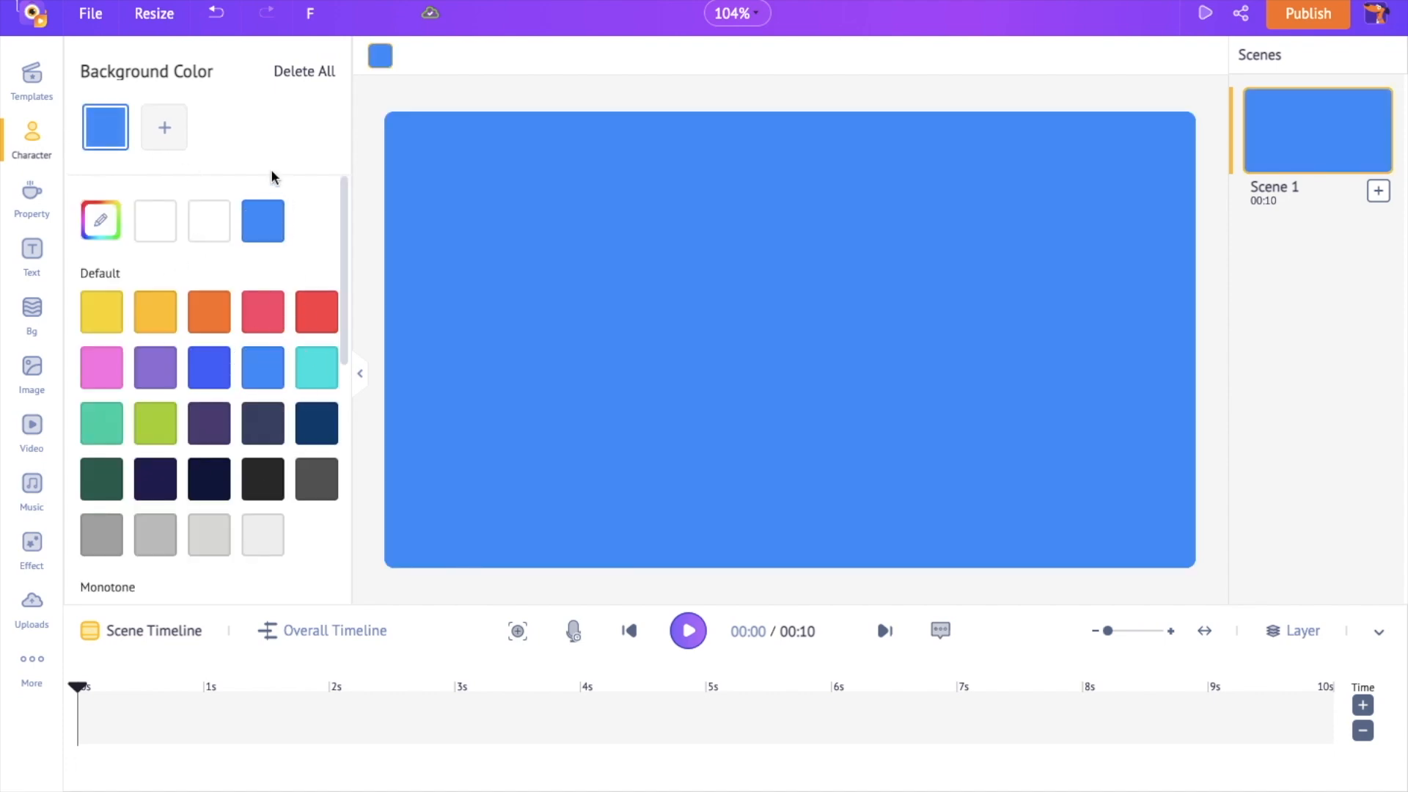
click(174, 143)
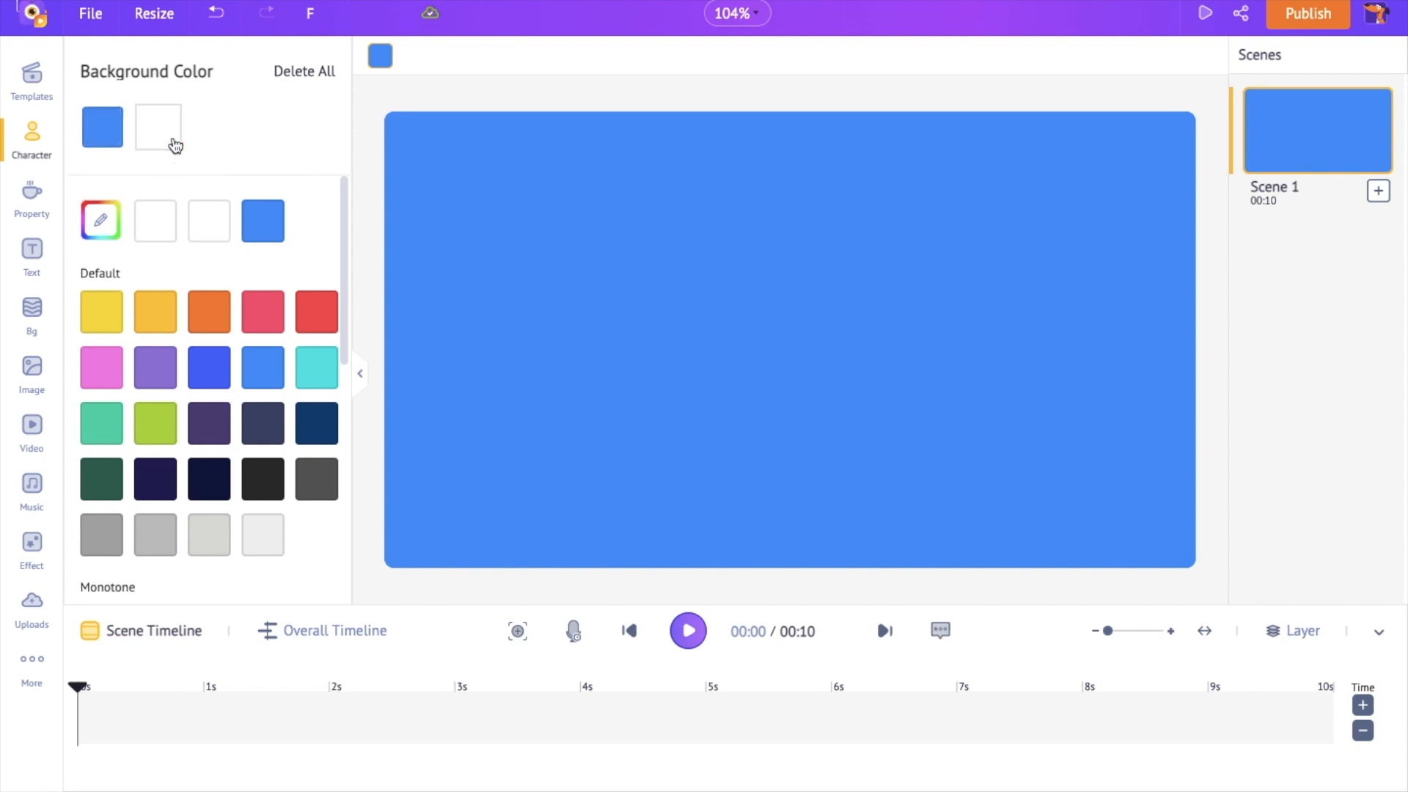
click(316, 376)
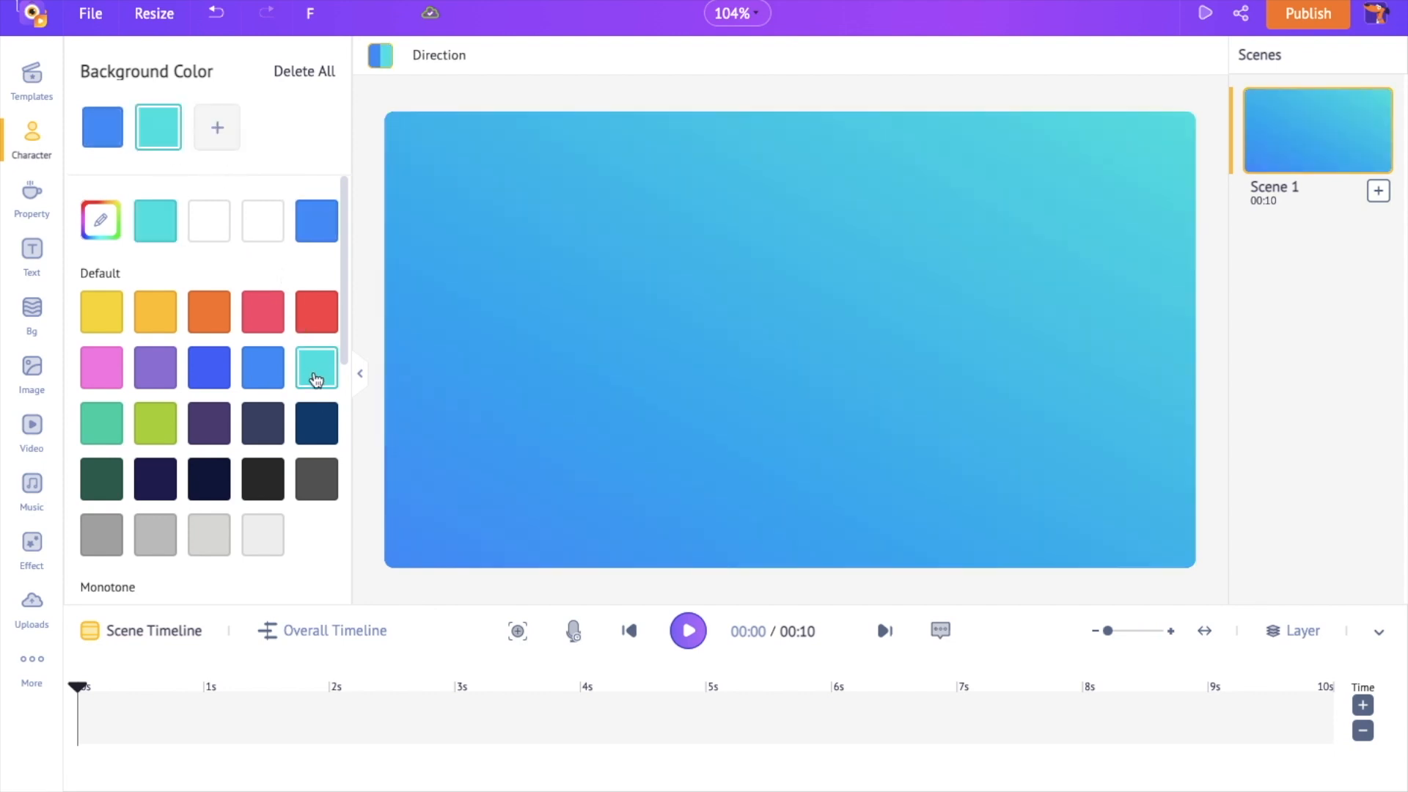
Change the background's gradient direction to the linear diagonal running from blue at upper left to turquoise at lower right
click(438, 59)
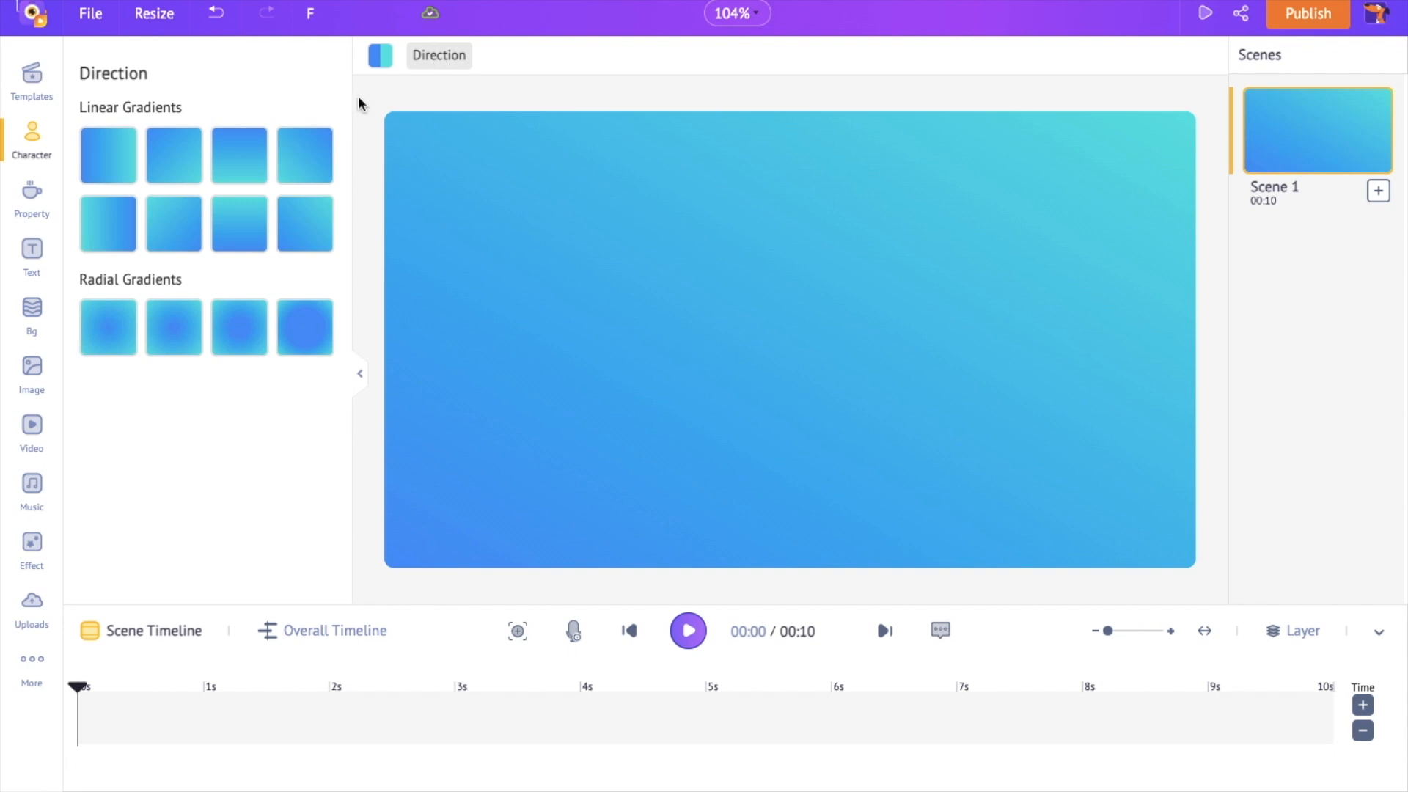
click(123, 167)
click(157, 161)
click(460, 59)
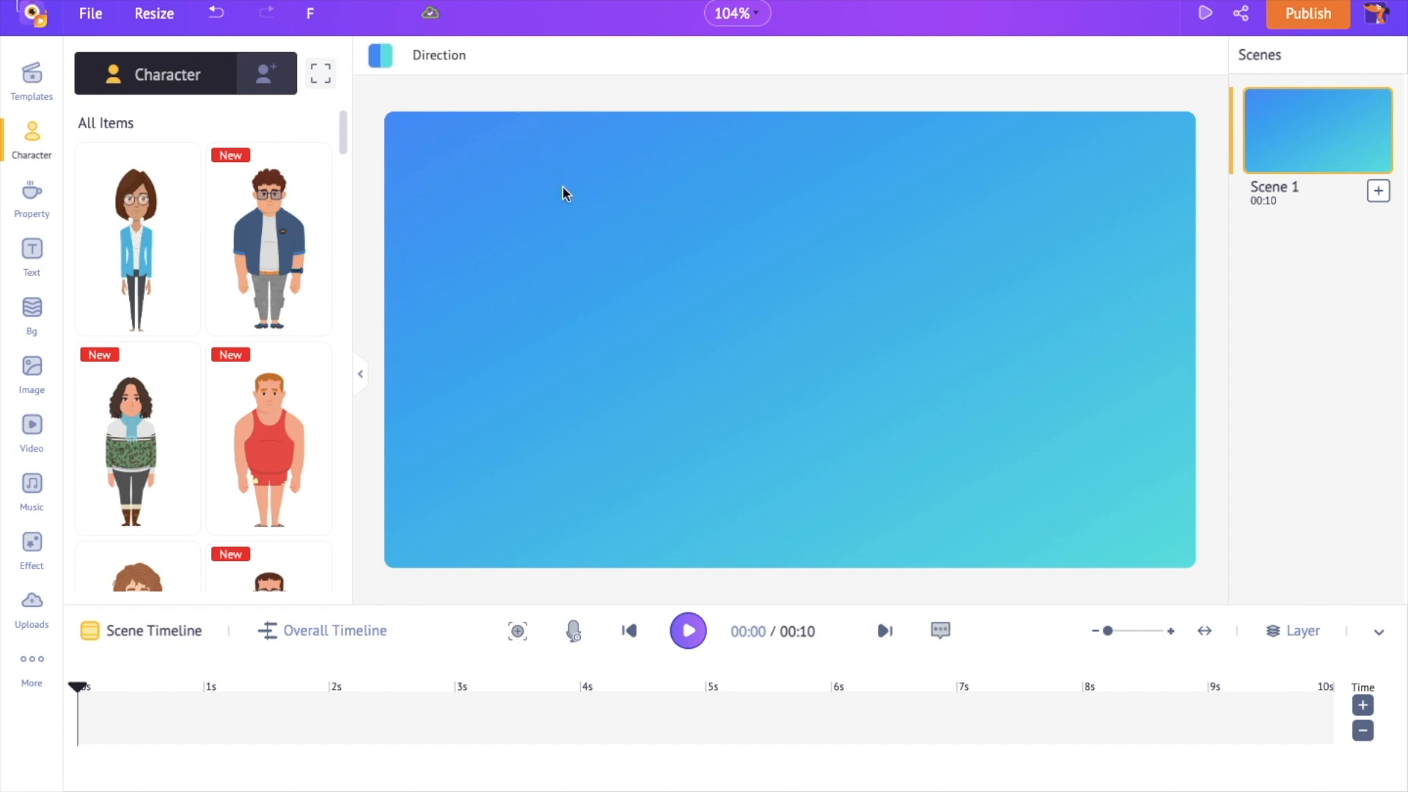
Add a subheading reading "Do you have dreams about your future?" to the scene and colour it white
click(32, 253)
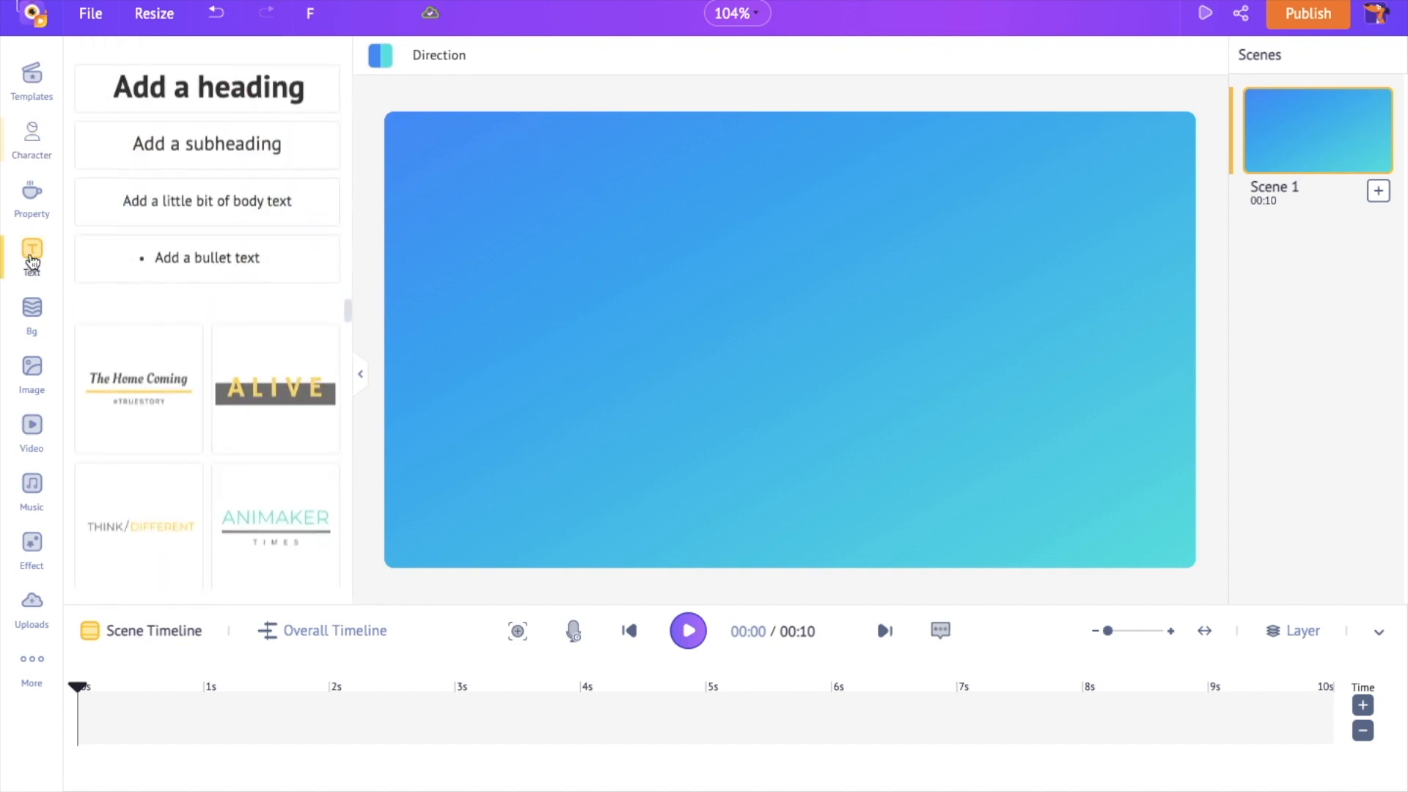
click(257, 132)
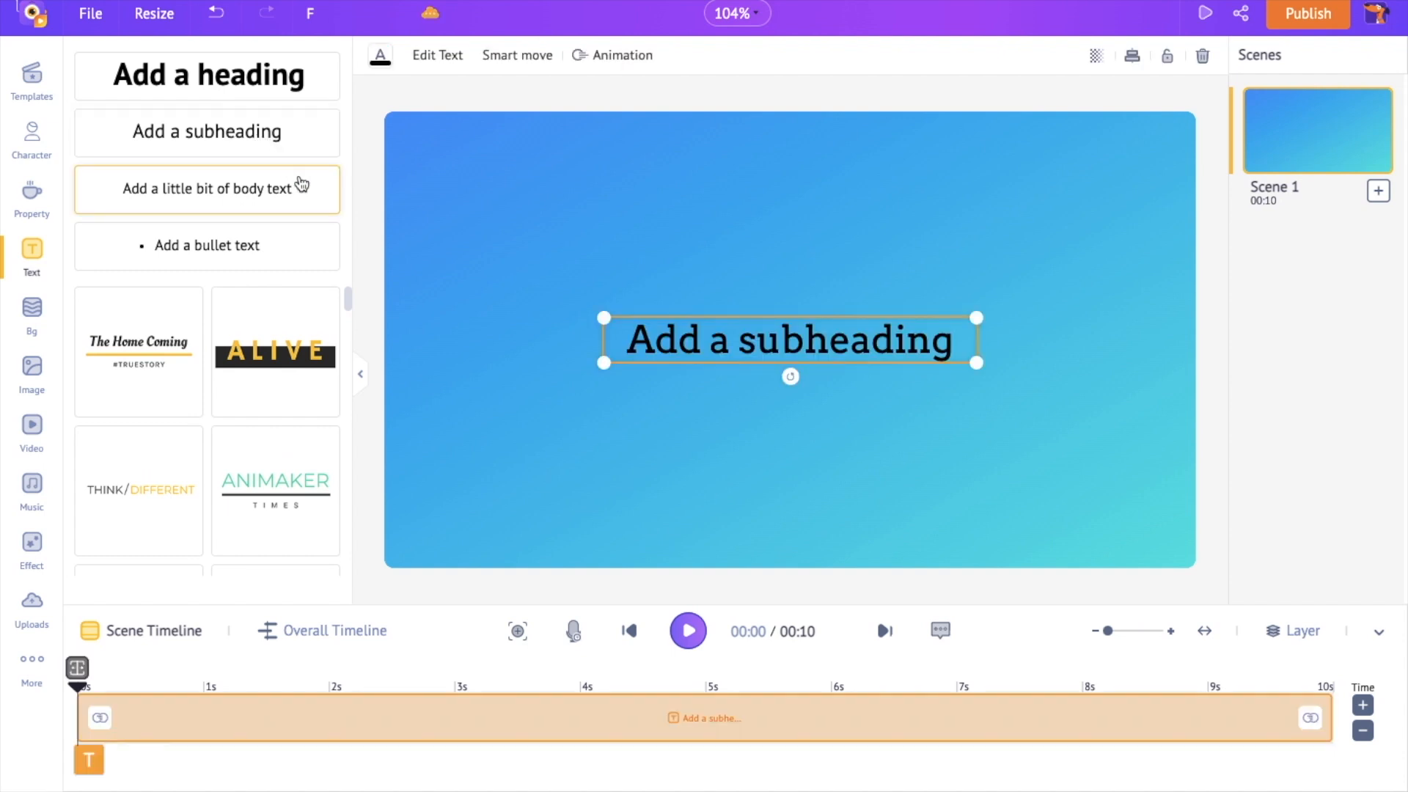
double_click(808, 330)
text(Do you have)
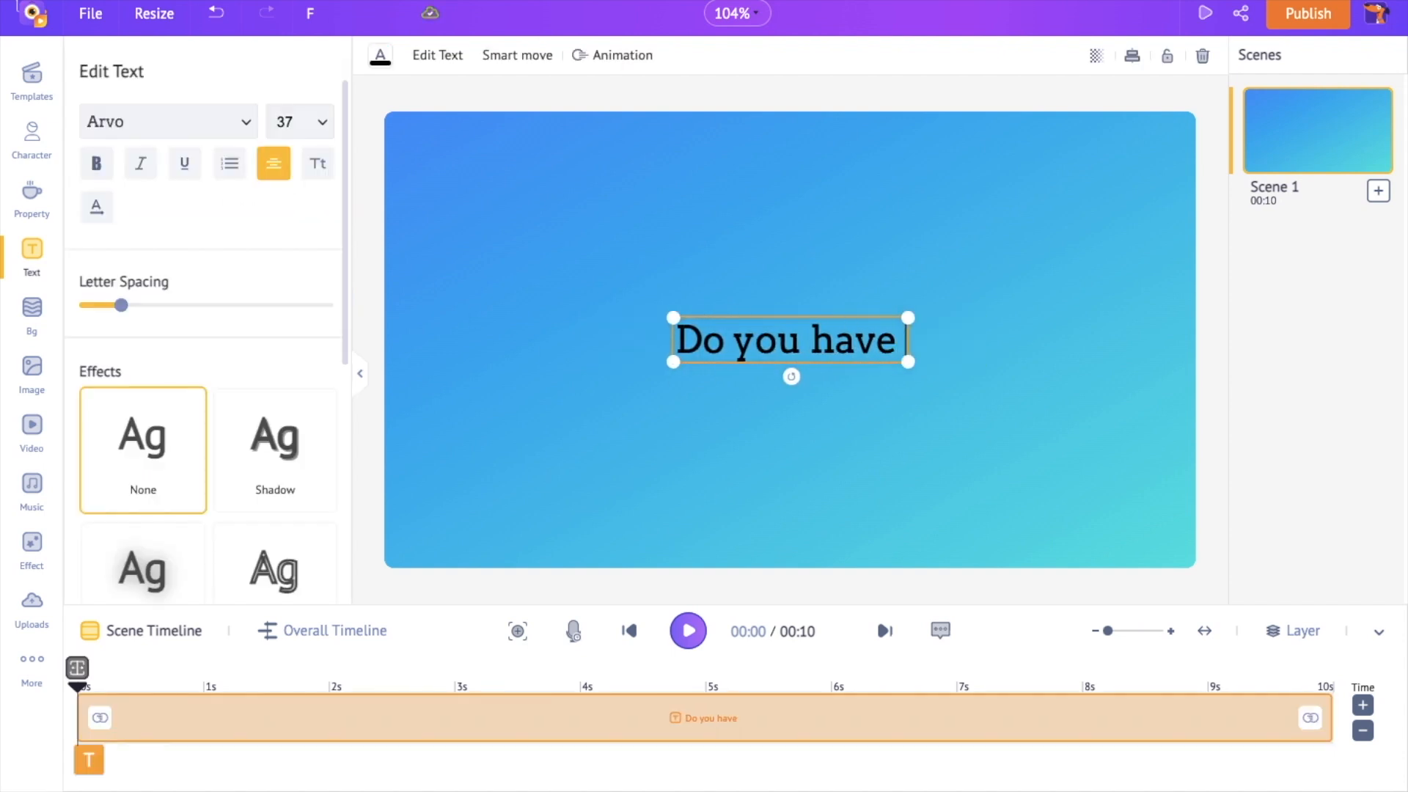
text( dreams about your future?)
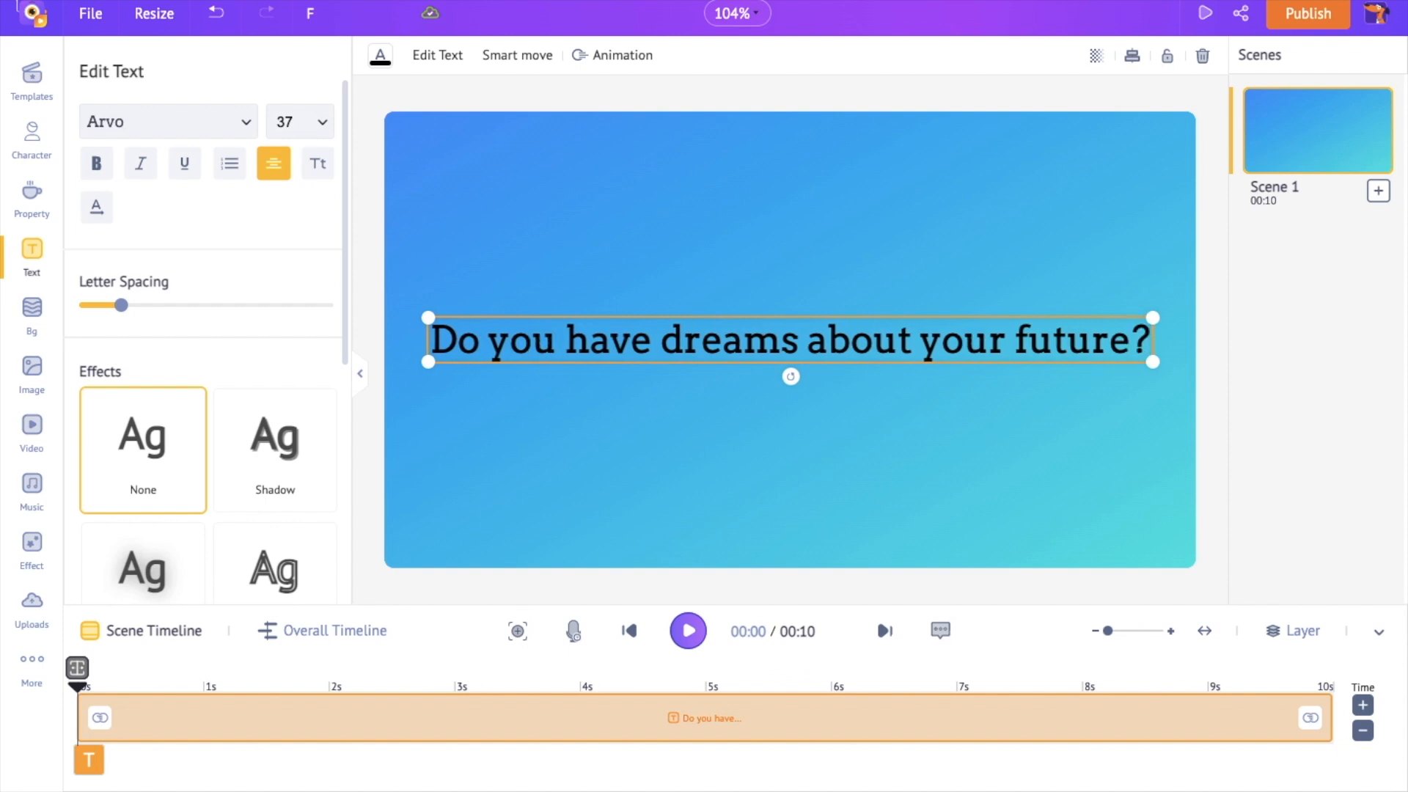
click(379, 56)
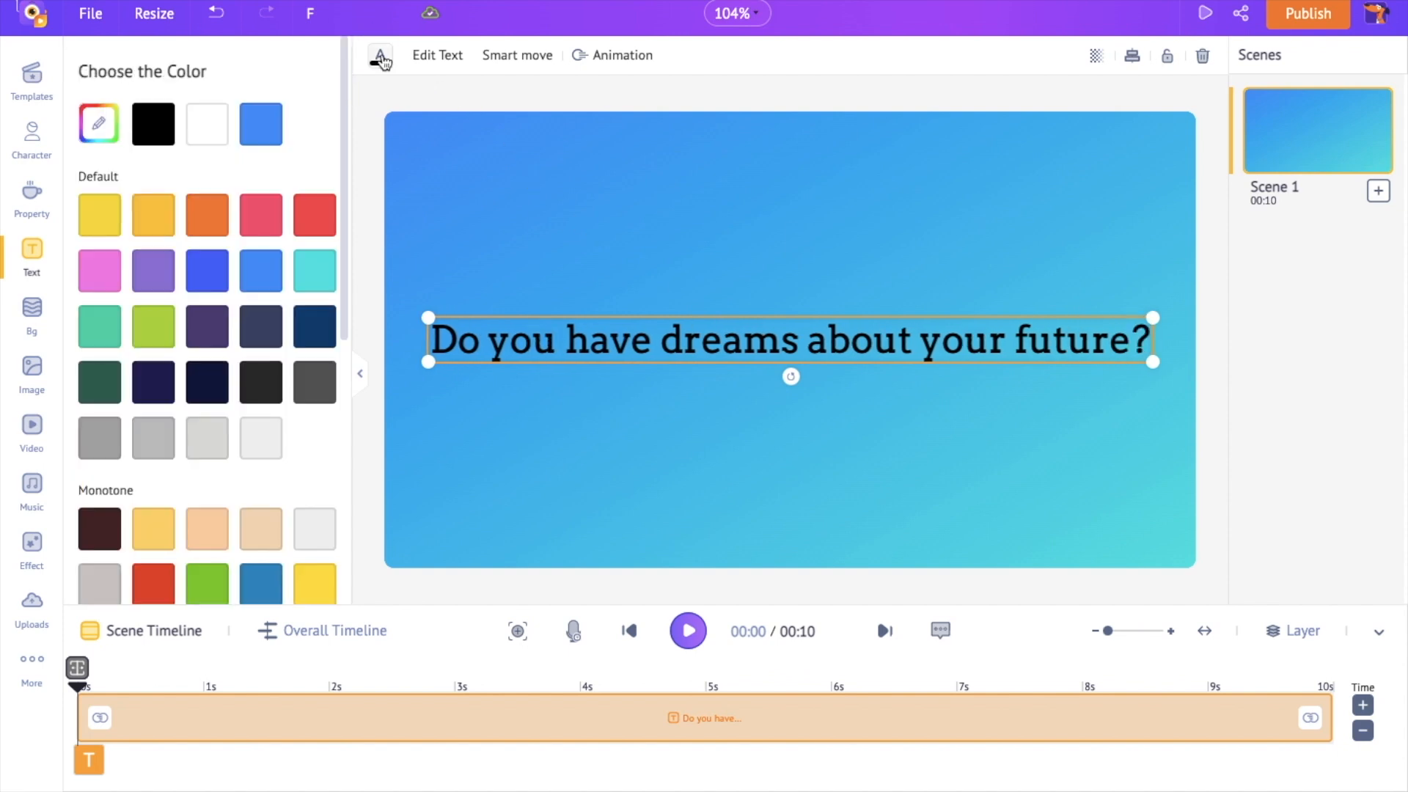
click(203, 131)
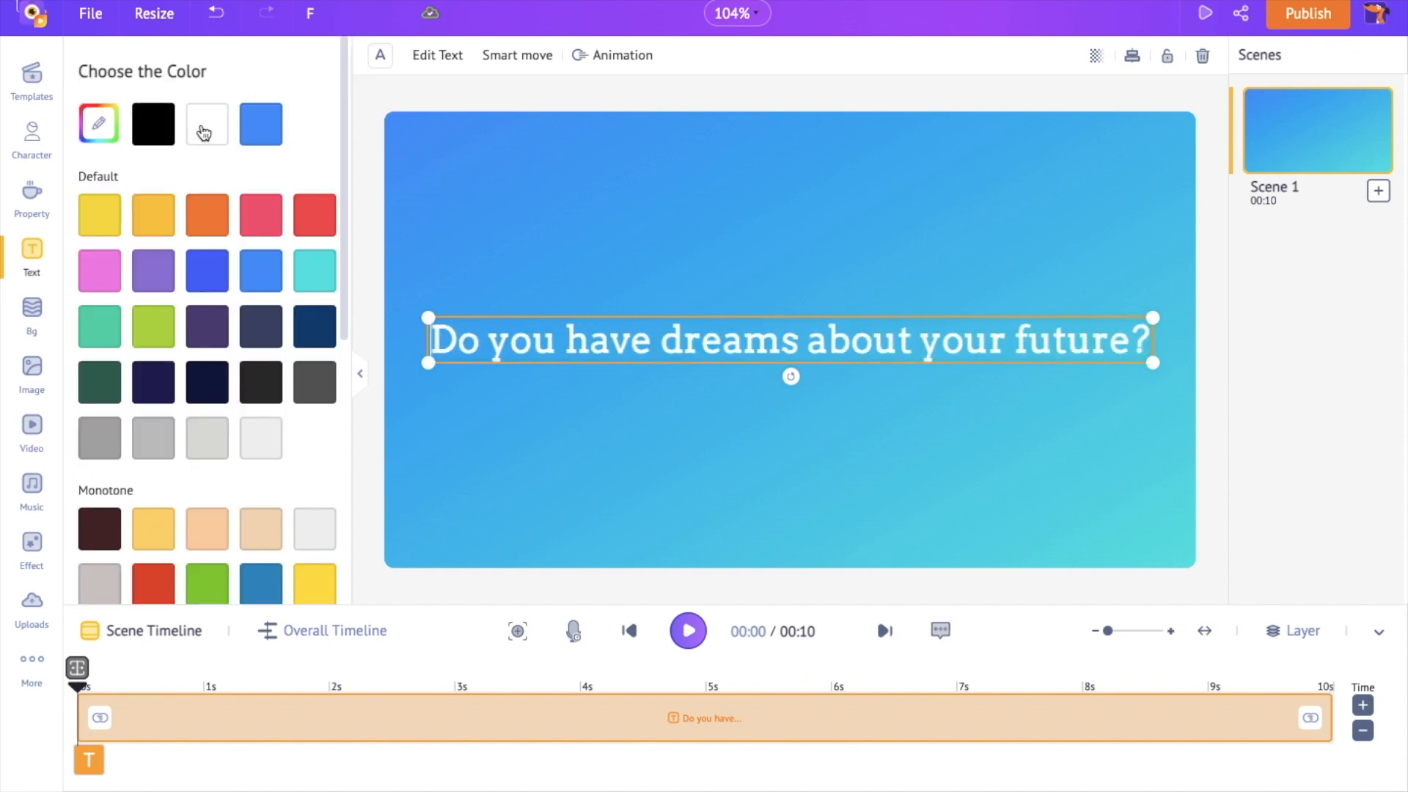
Format the subheading in the Bebas Neue font at size 46 with left alignment
click(432, 58)
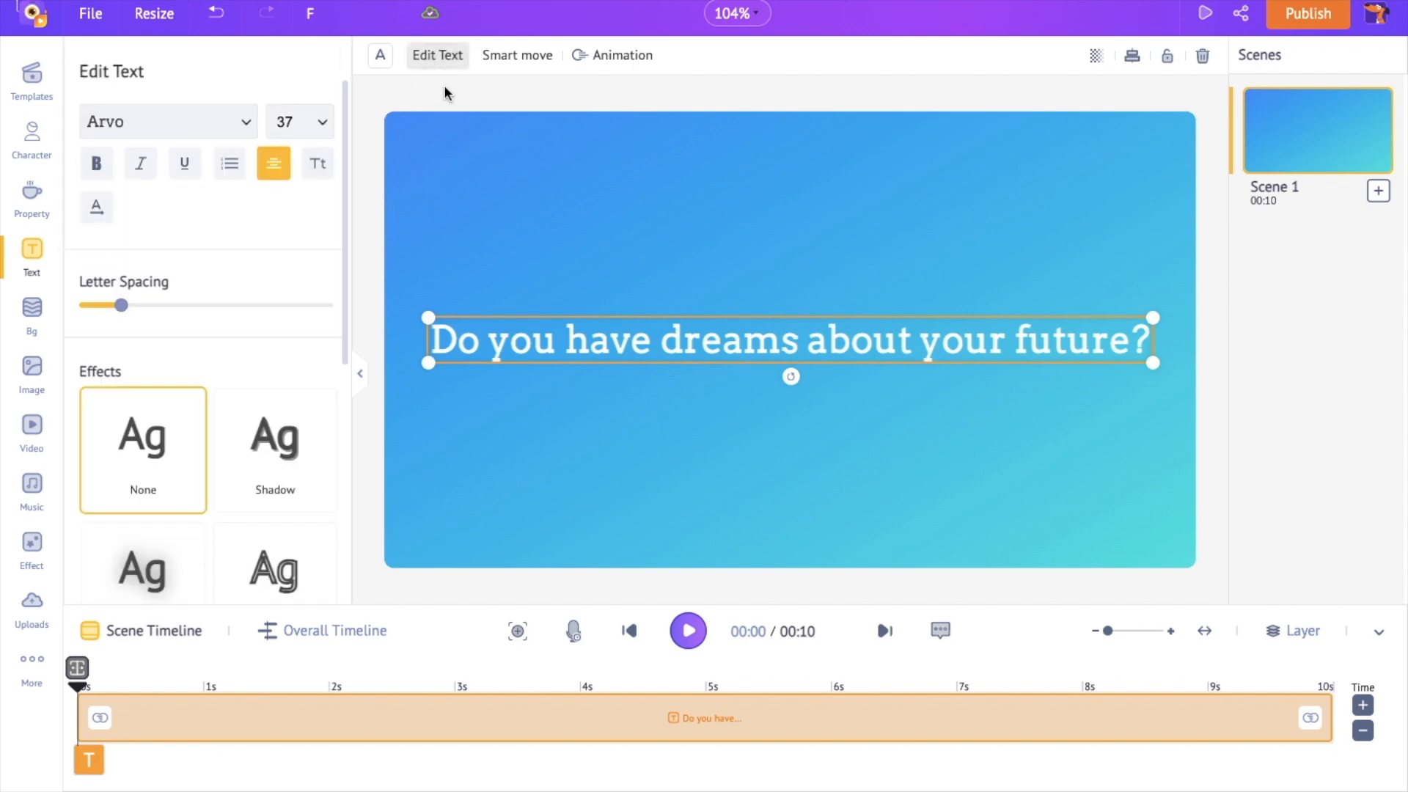
click(248, 124)
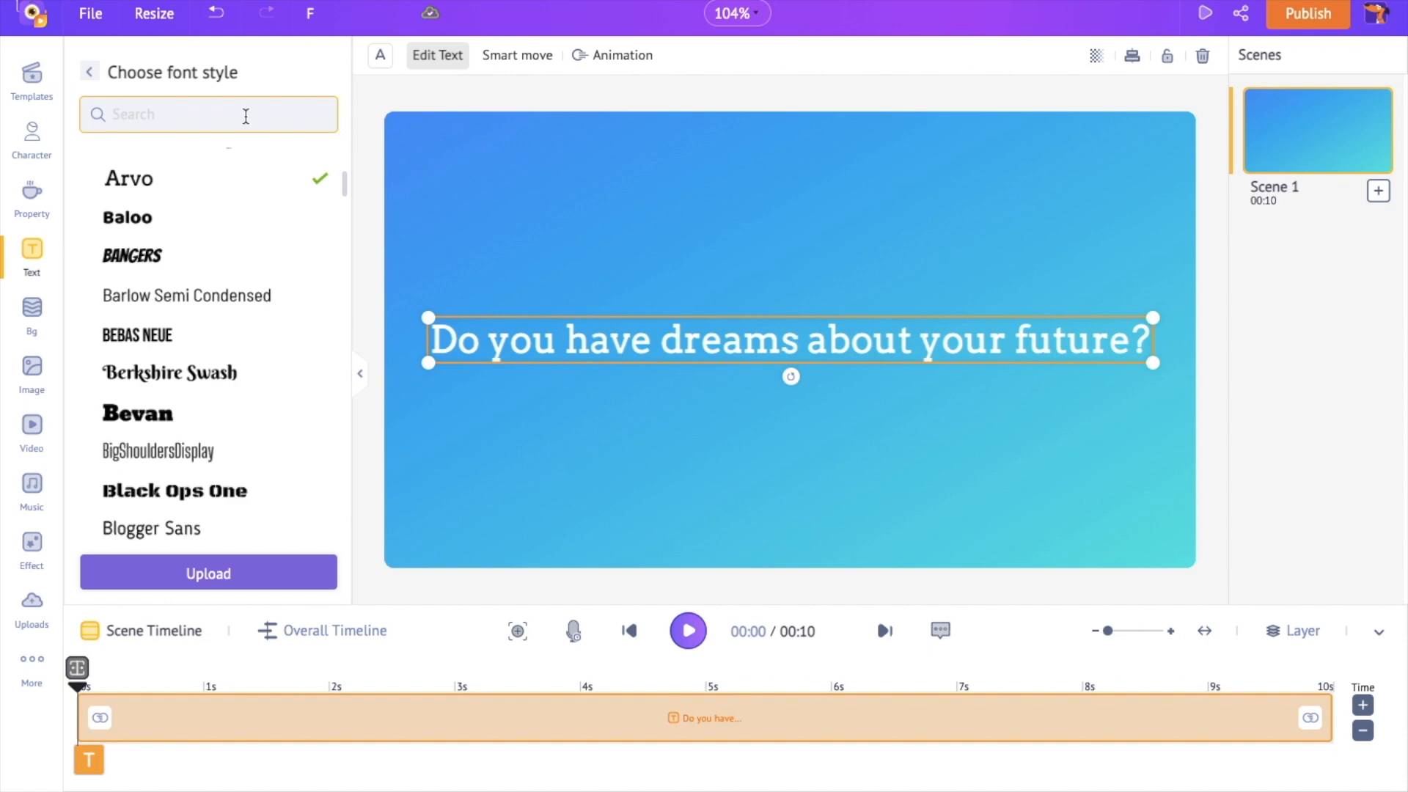
click(150, 338)
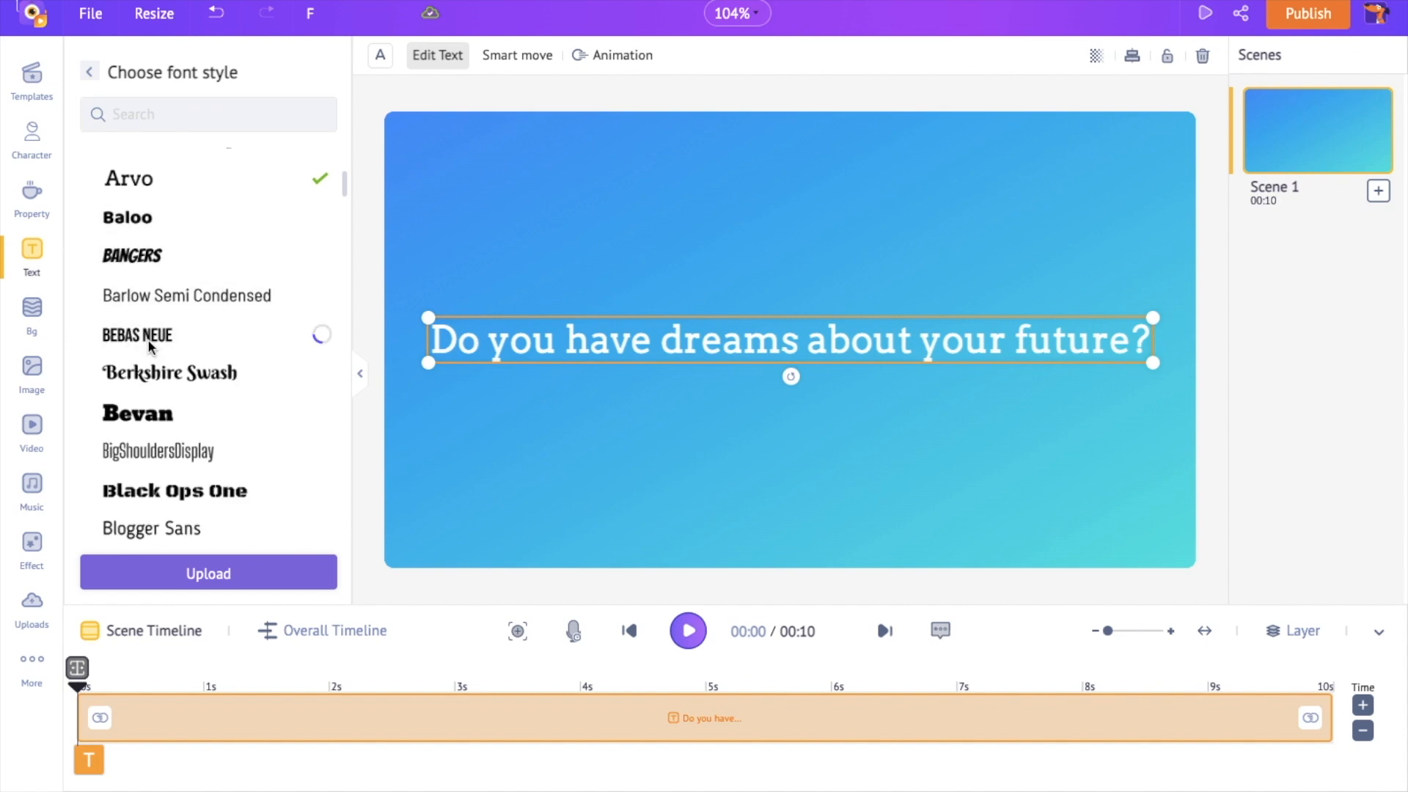
click(89, 72)
click(299, 122)
scroll(308, 425, down, 2)
click(287, 453)
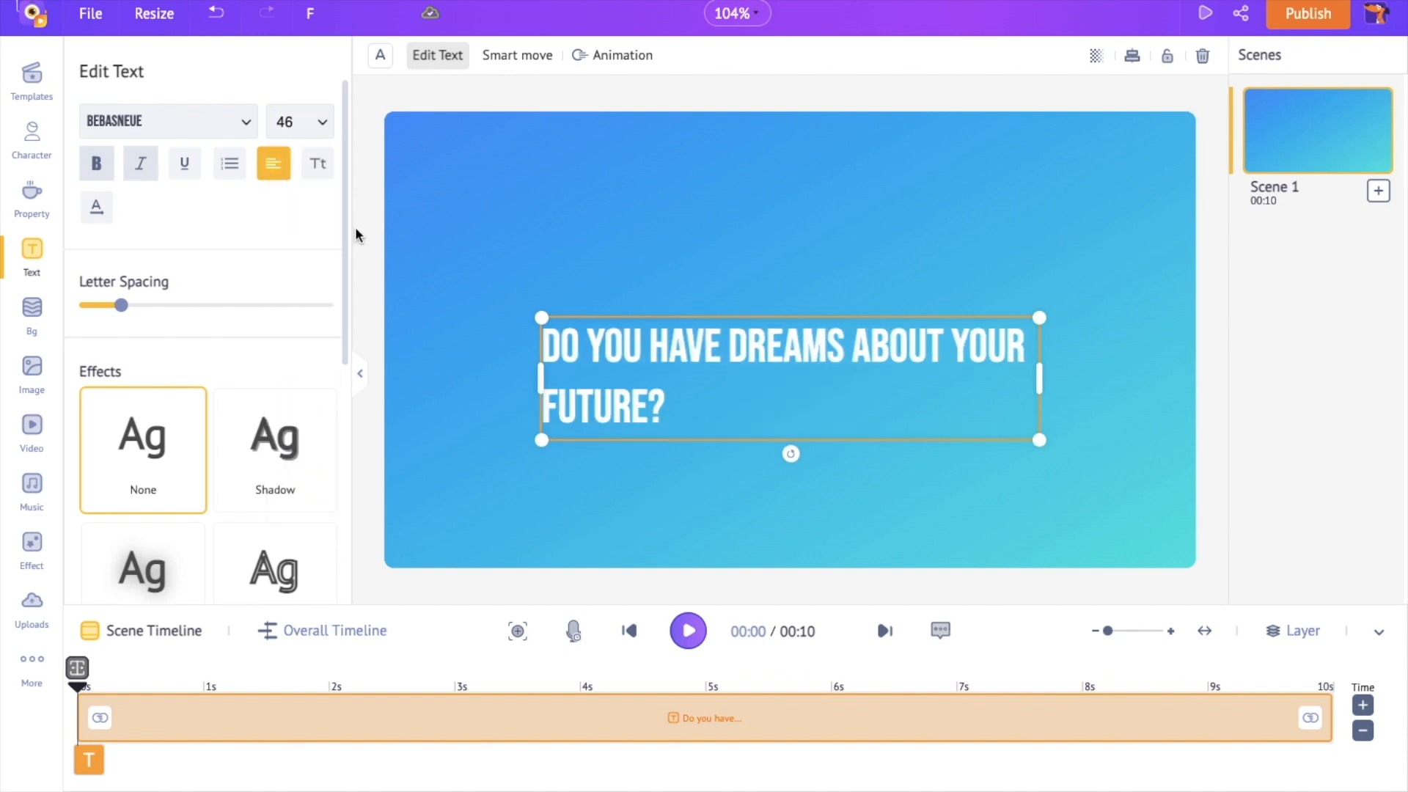
Narrow the text box so the line breaks after "dreams", and move it to the upper right of the scene
drag(1038, 376, 873, 367)
drag(739, 342, 970, 256)
Try the letter spacing and the Neon, Glitch and Hollow effects on the subheading, and reset the effect to None
mouse_move(135, 313)
mouse_down()
mouse_move(162, 308)
mouse_move(124, 307)
mouse_up()
scroll(181, 309, down, 2)
scroll(170, 324, down, 3)
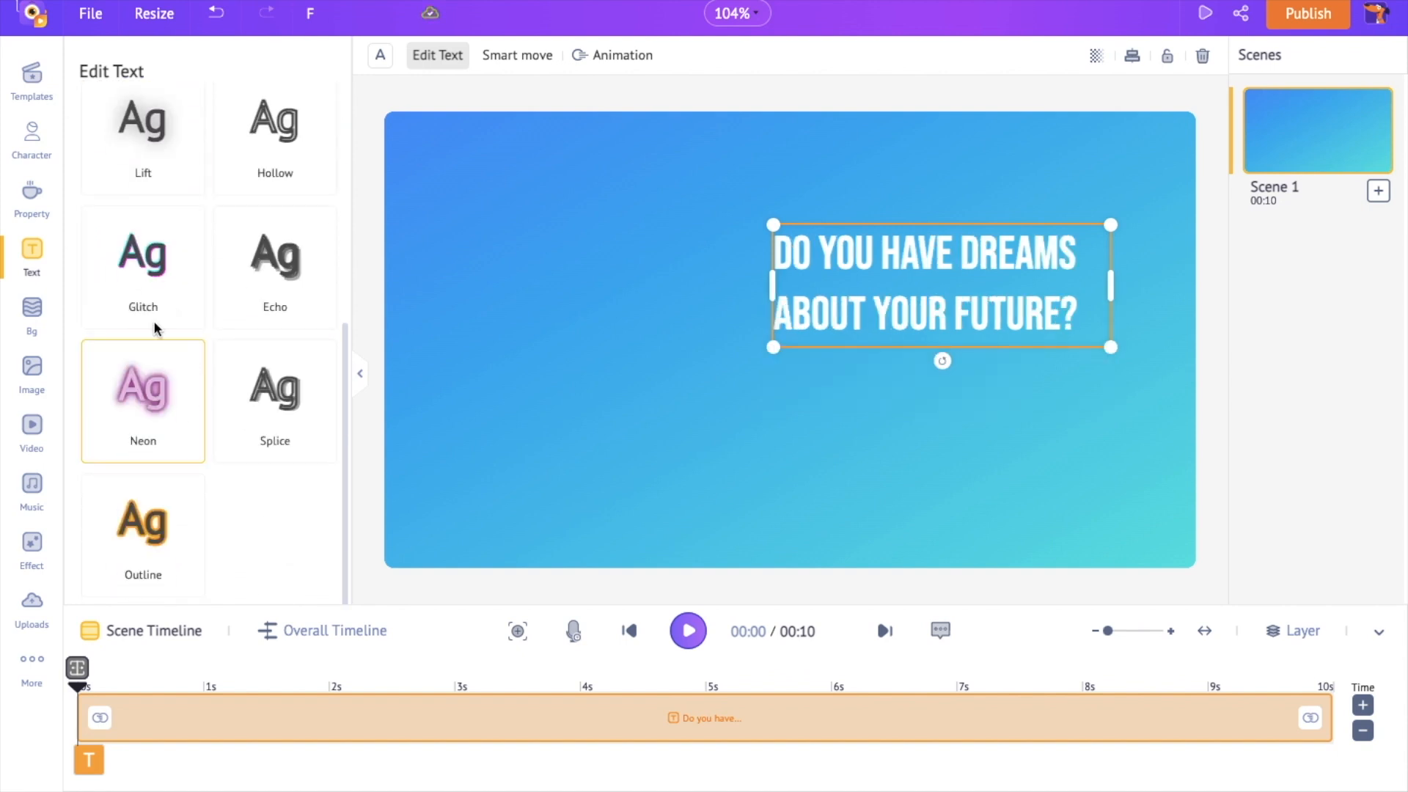
click(133, 383)
click(149, 296)
click(261, 166)
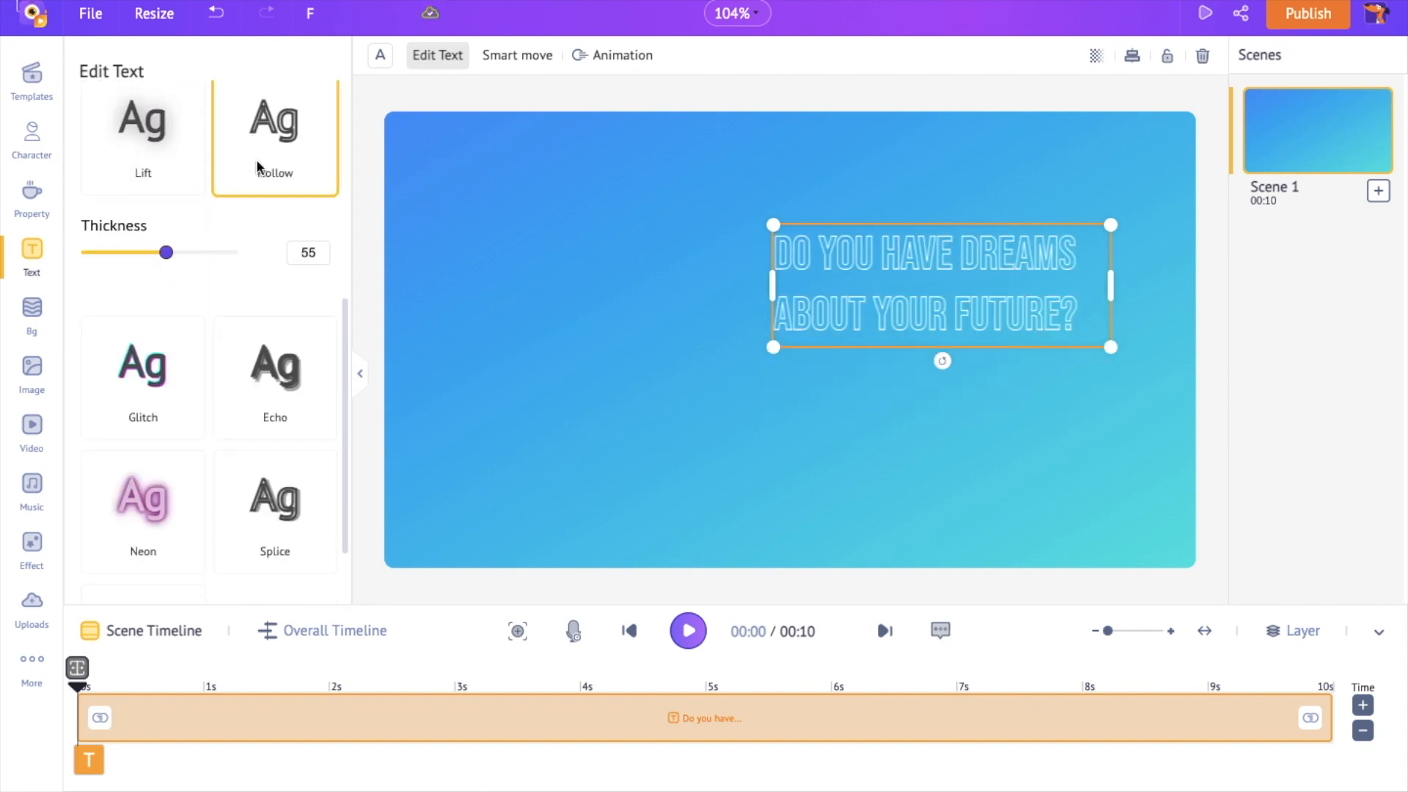
scroll(166, 341, up, 5)
click(165, 339)
scroll(210, 318, up, 2)
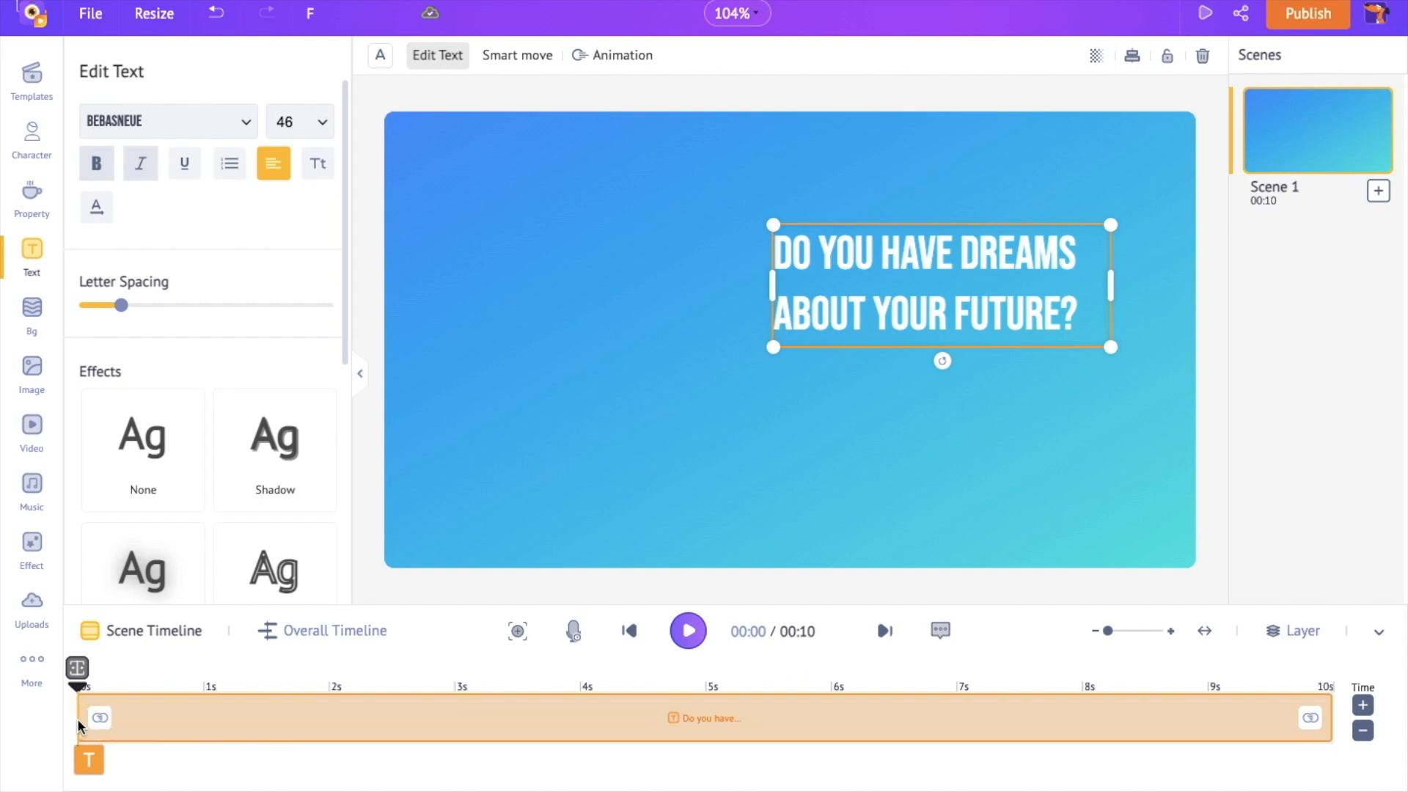
Make the subheading start at 0.5 s in the scene and preview the scene from its beginning
drag(76, 718, 140, 719)
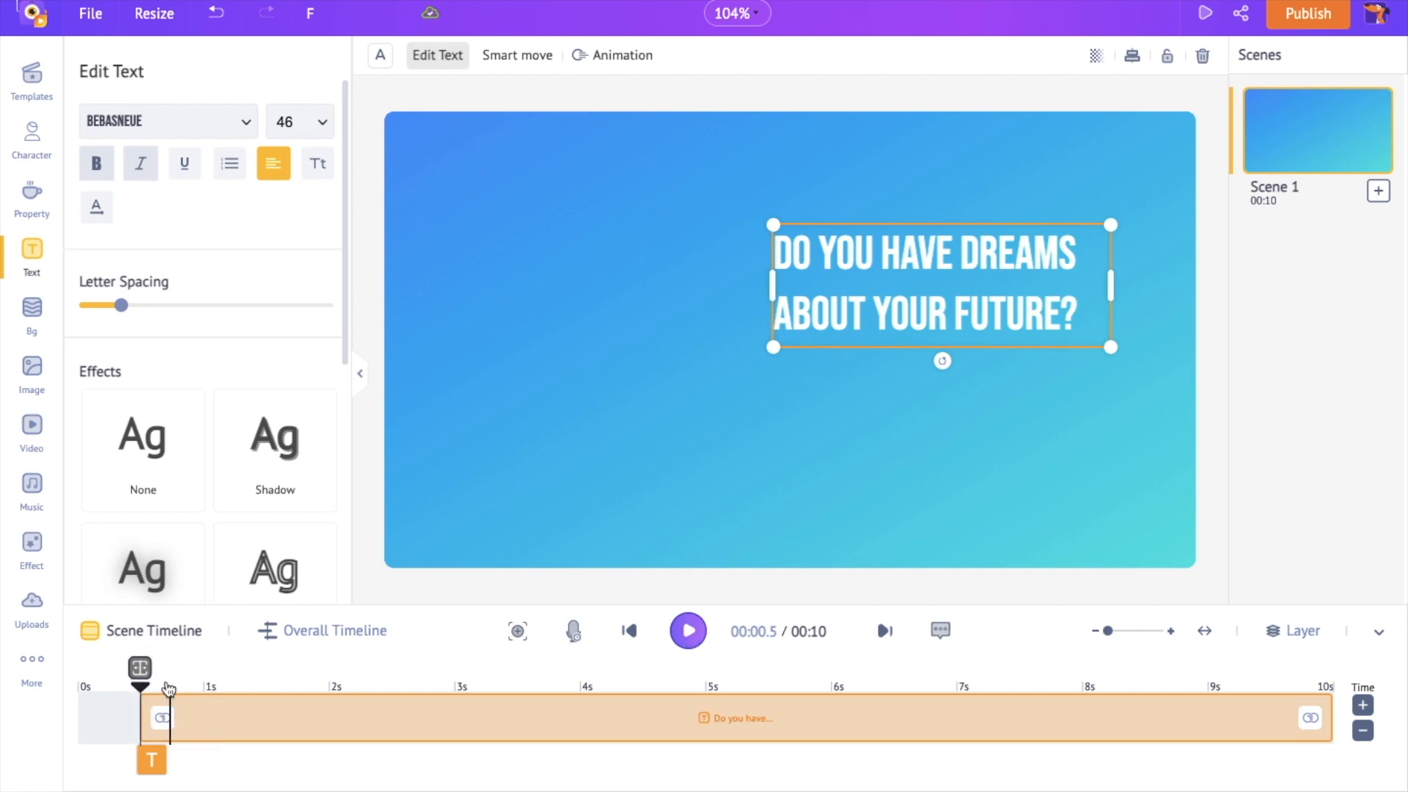
click(630, 635)
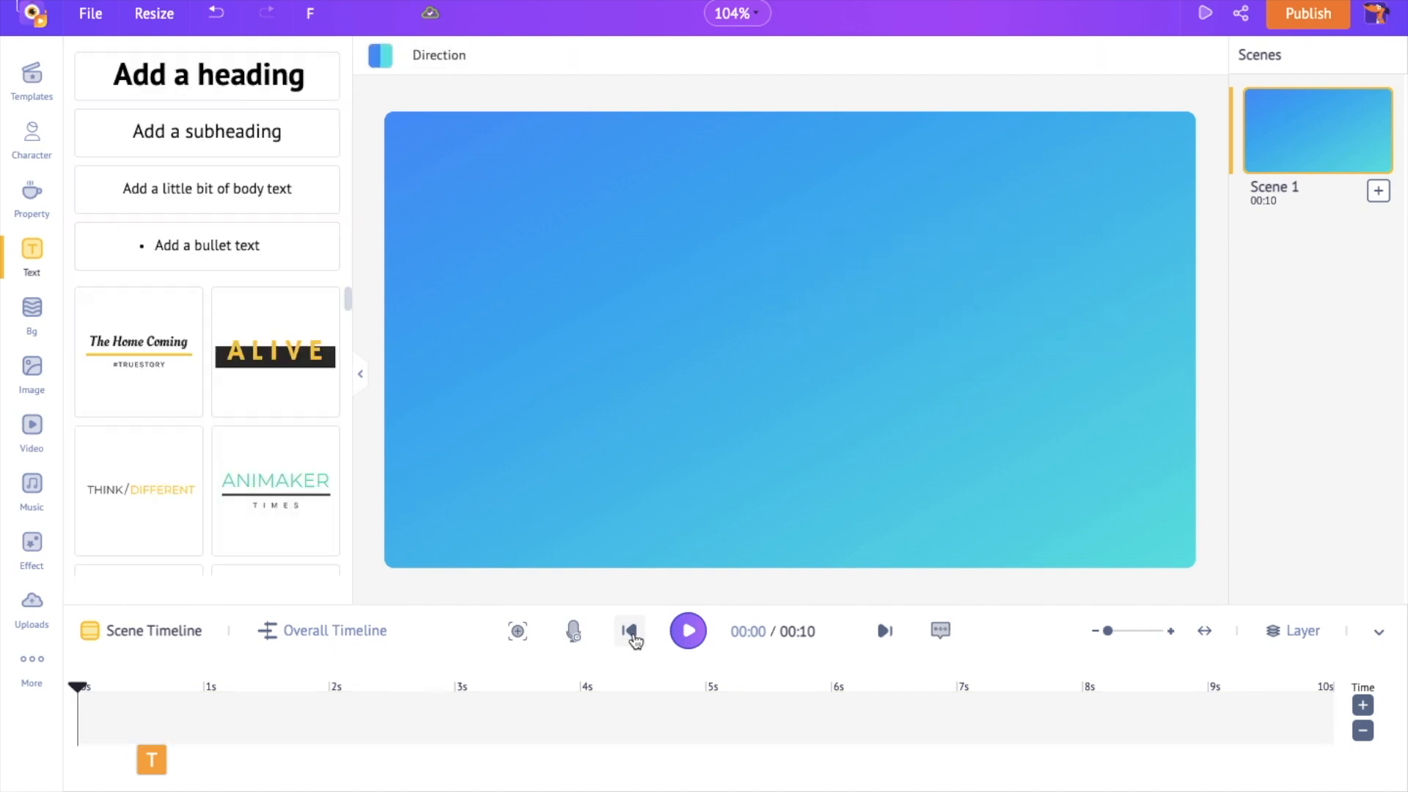
click(688, 630)
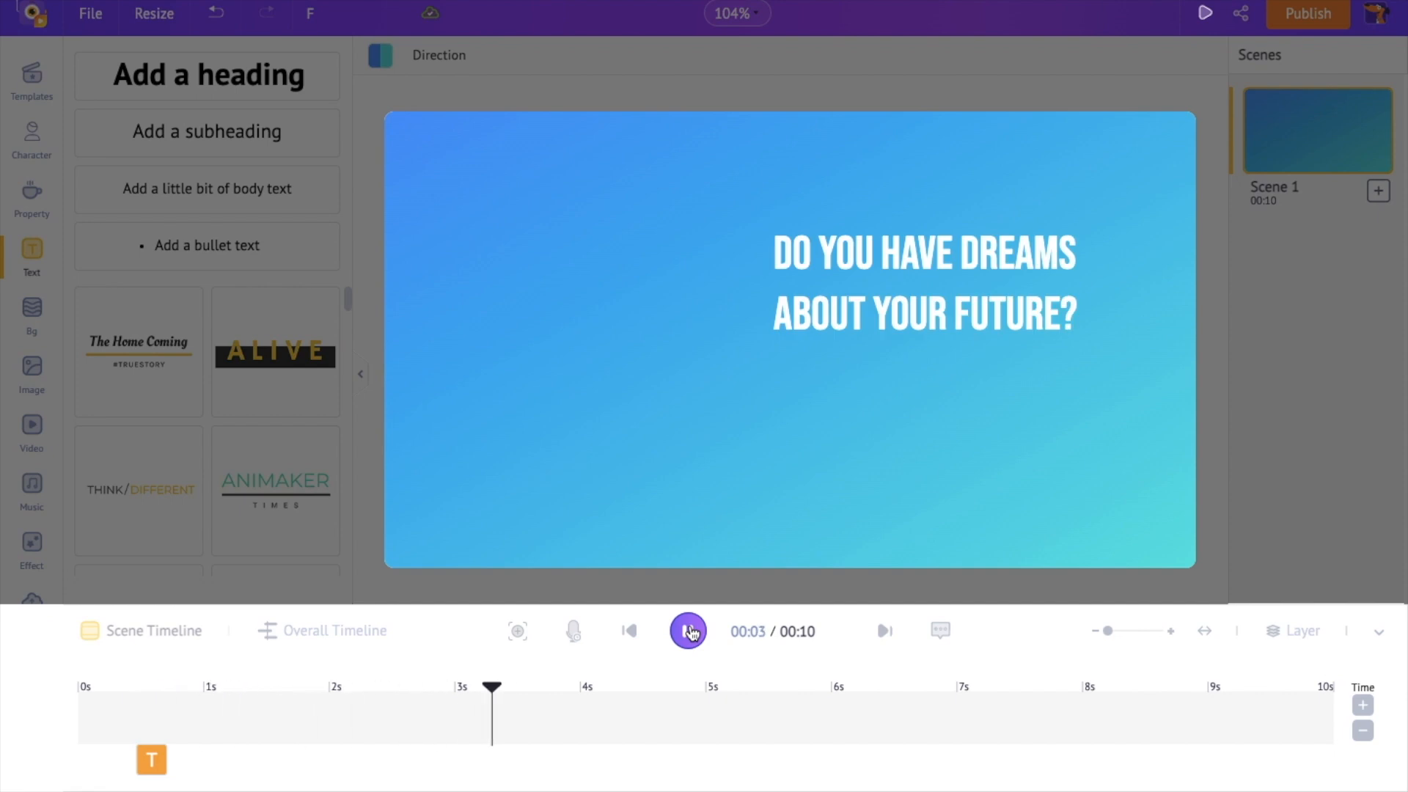
click(687, 631)
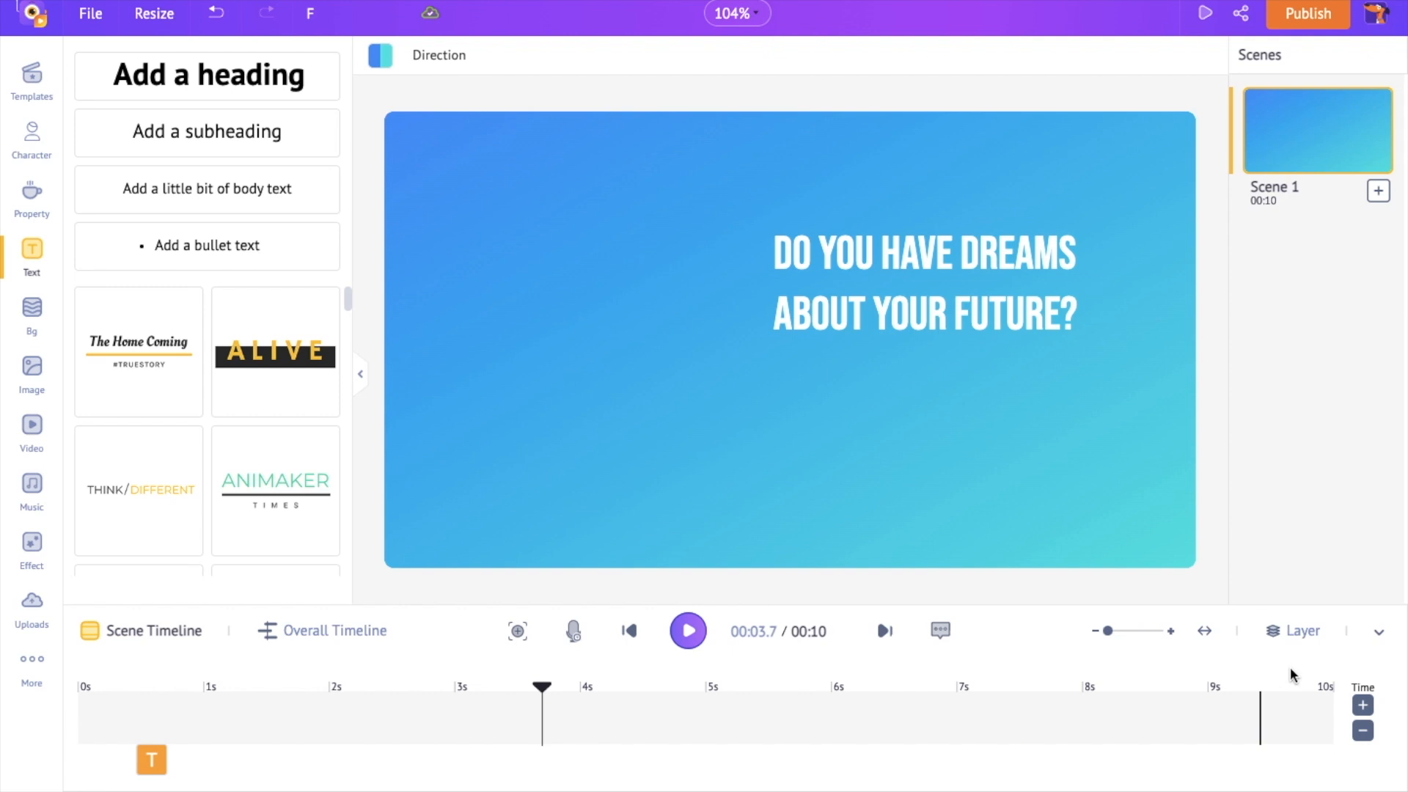
Shorten the scene's duration to 5 seconds
click(1364, 733)
click(1363, 733)
click(1364, 733)
click(1364, 733)
click(1363, 733)
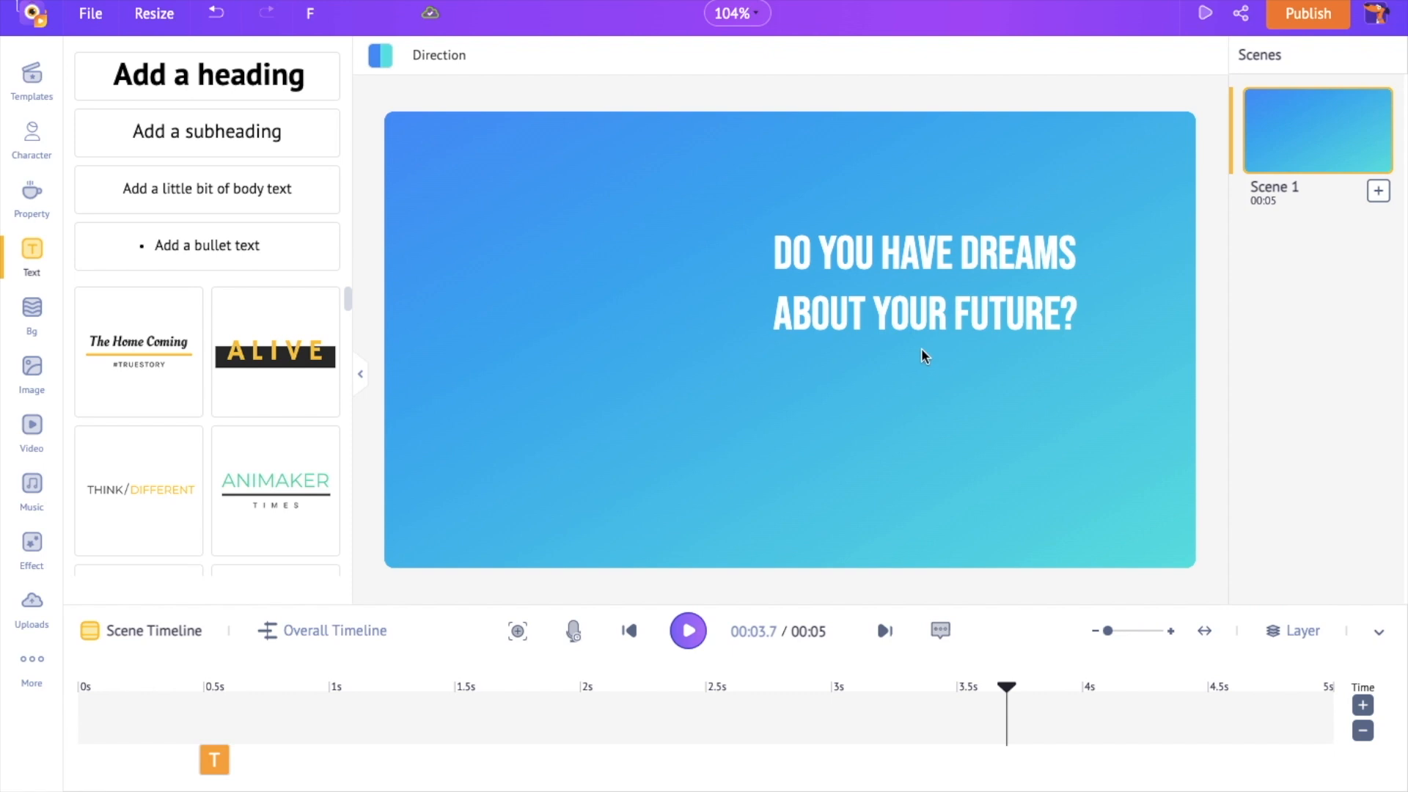
Give the text "Do you have dreams about your future?" the Wipe Left enter animation and preview the scene from its beginning
click(892, 322)
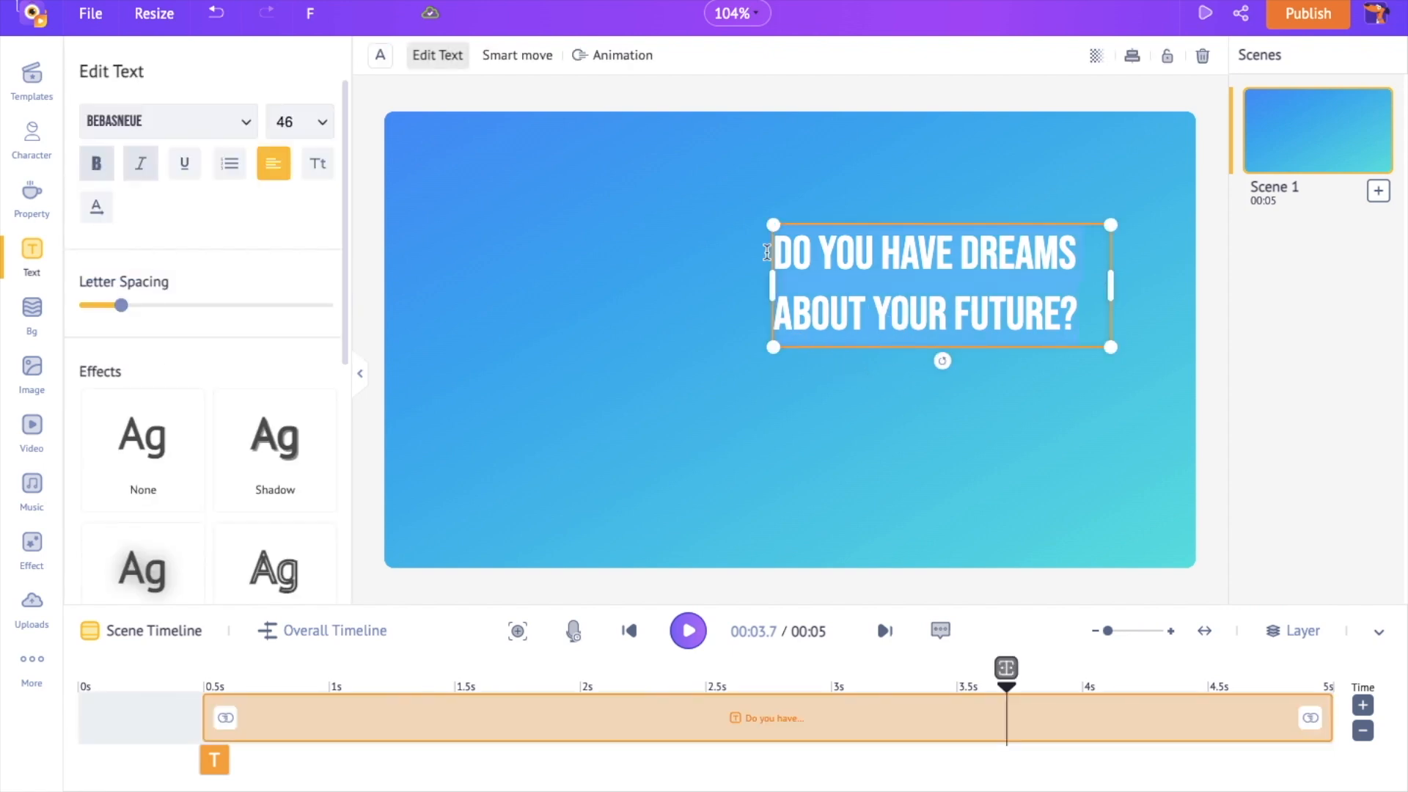
click(614, 57)
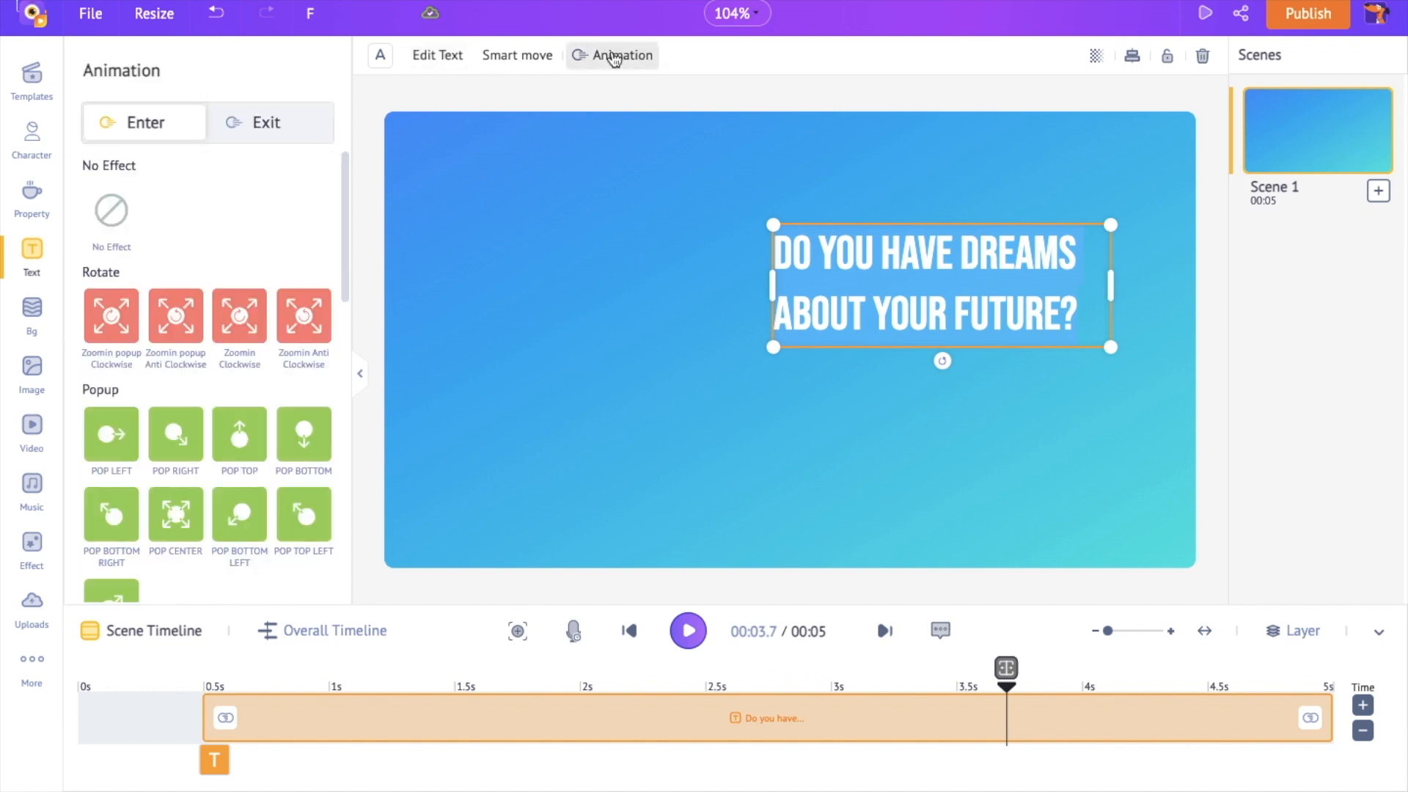
scroll(238, 379, down, 2)
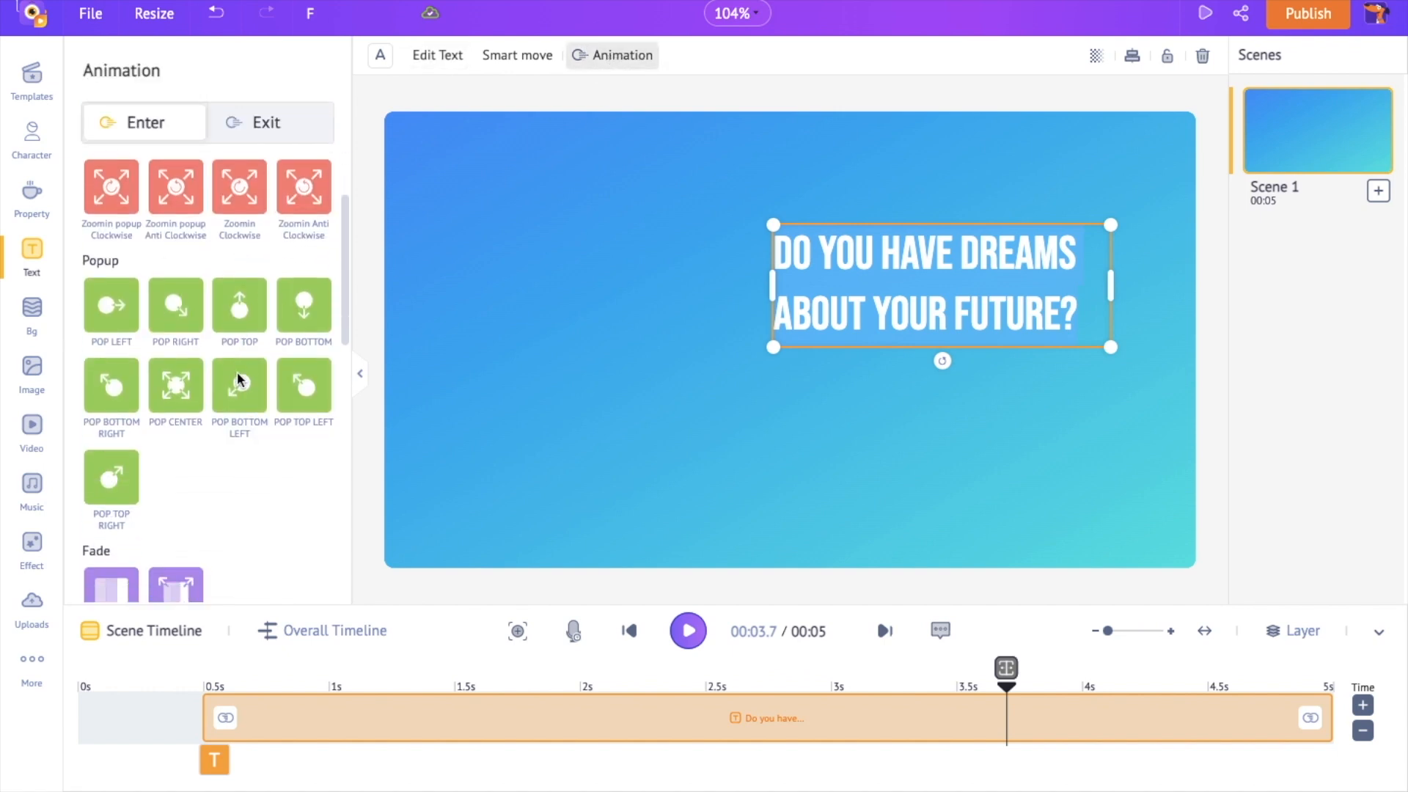
scroll(238, 379, down, 6)
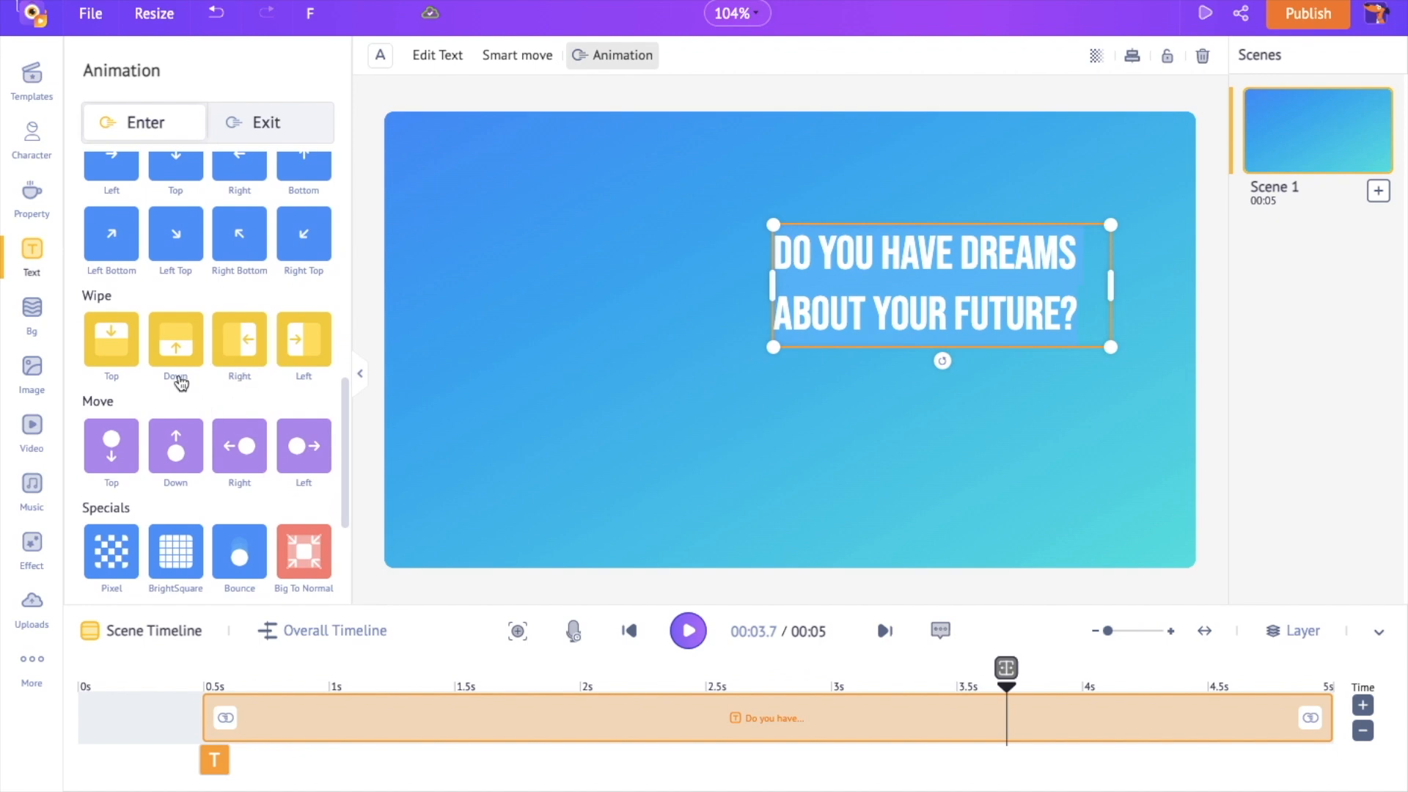
click(305, 358)
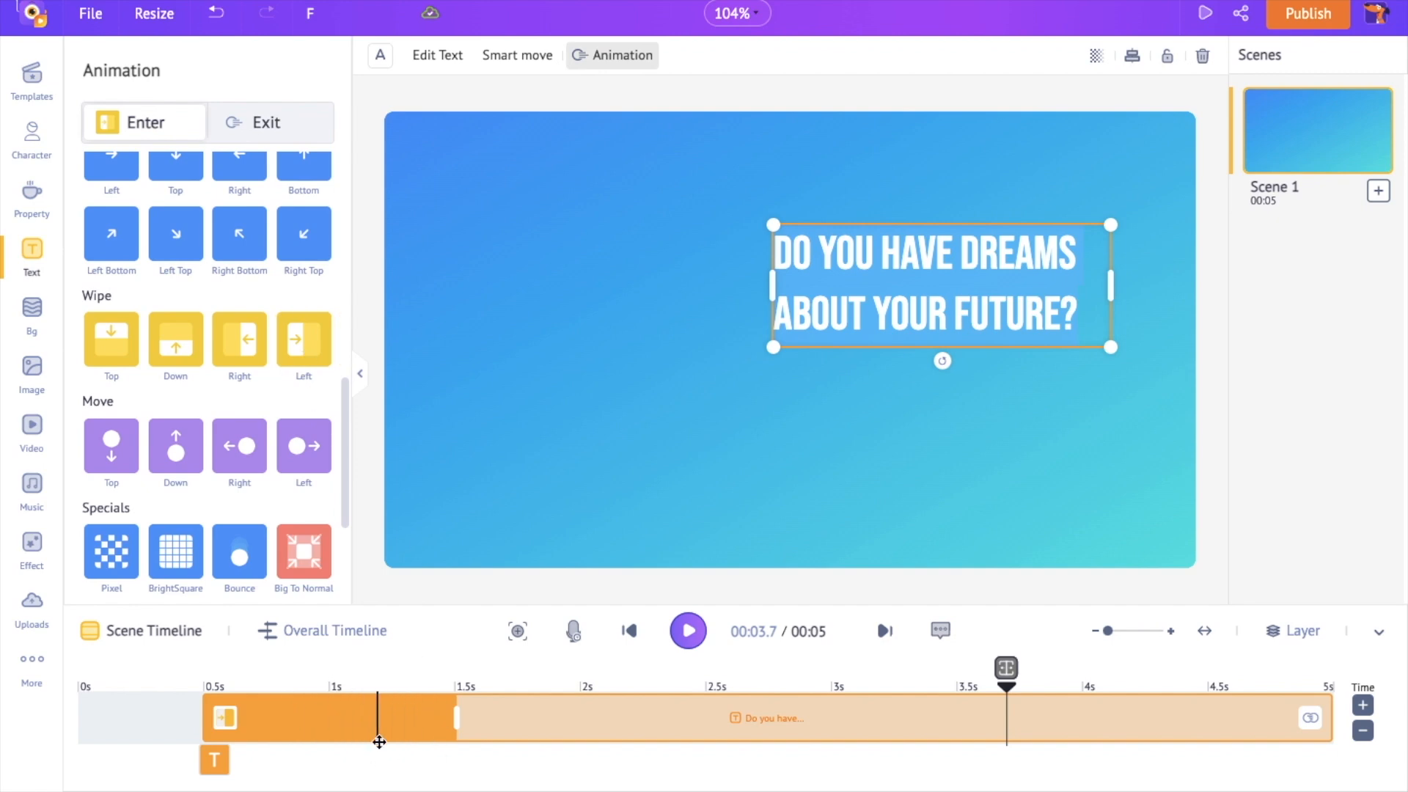
mouse_move(456, 726)
mouse_down()
mouse_move(849, 728)
mouse_move(455, 741)
mouse_up()
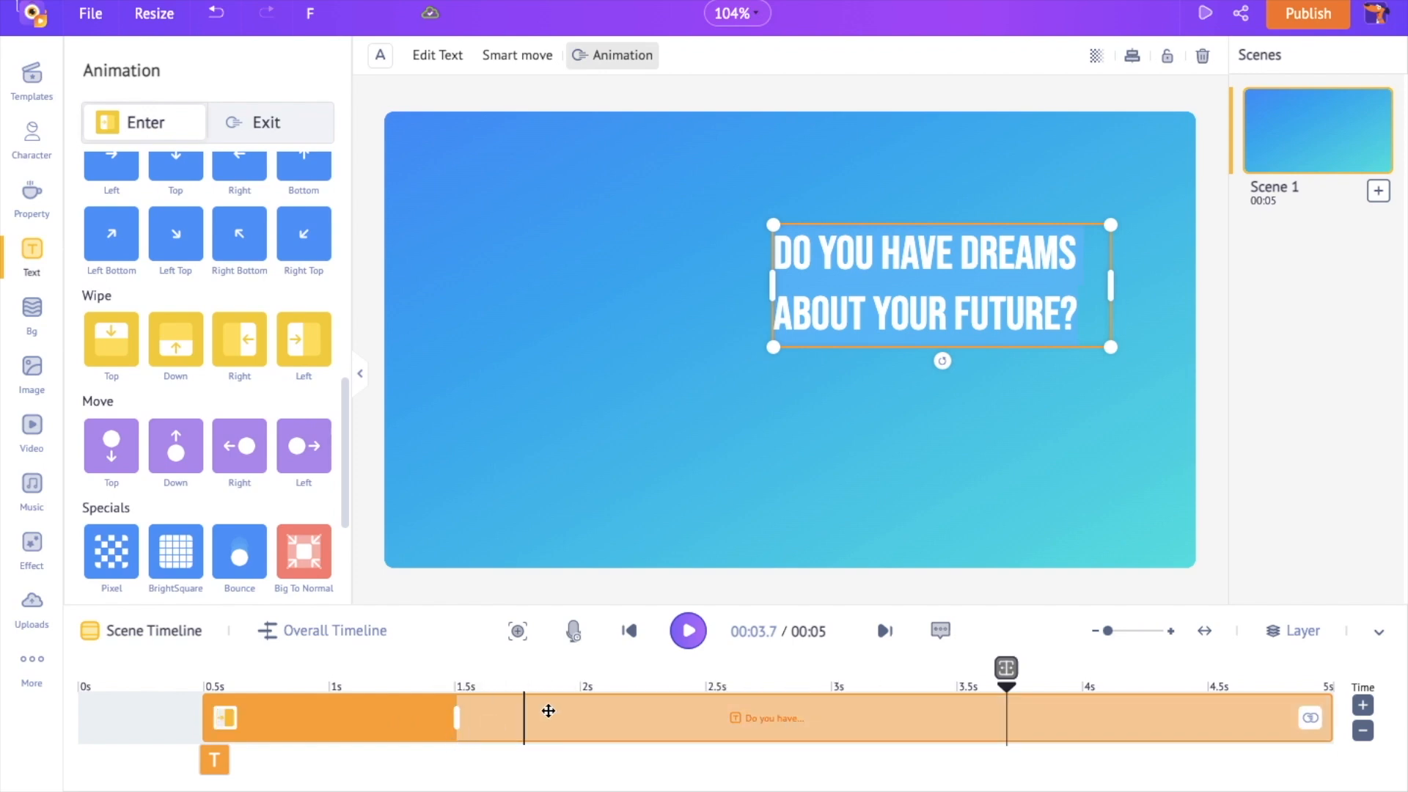
click(628, 630)
click(688, 630)
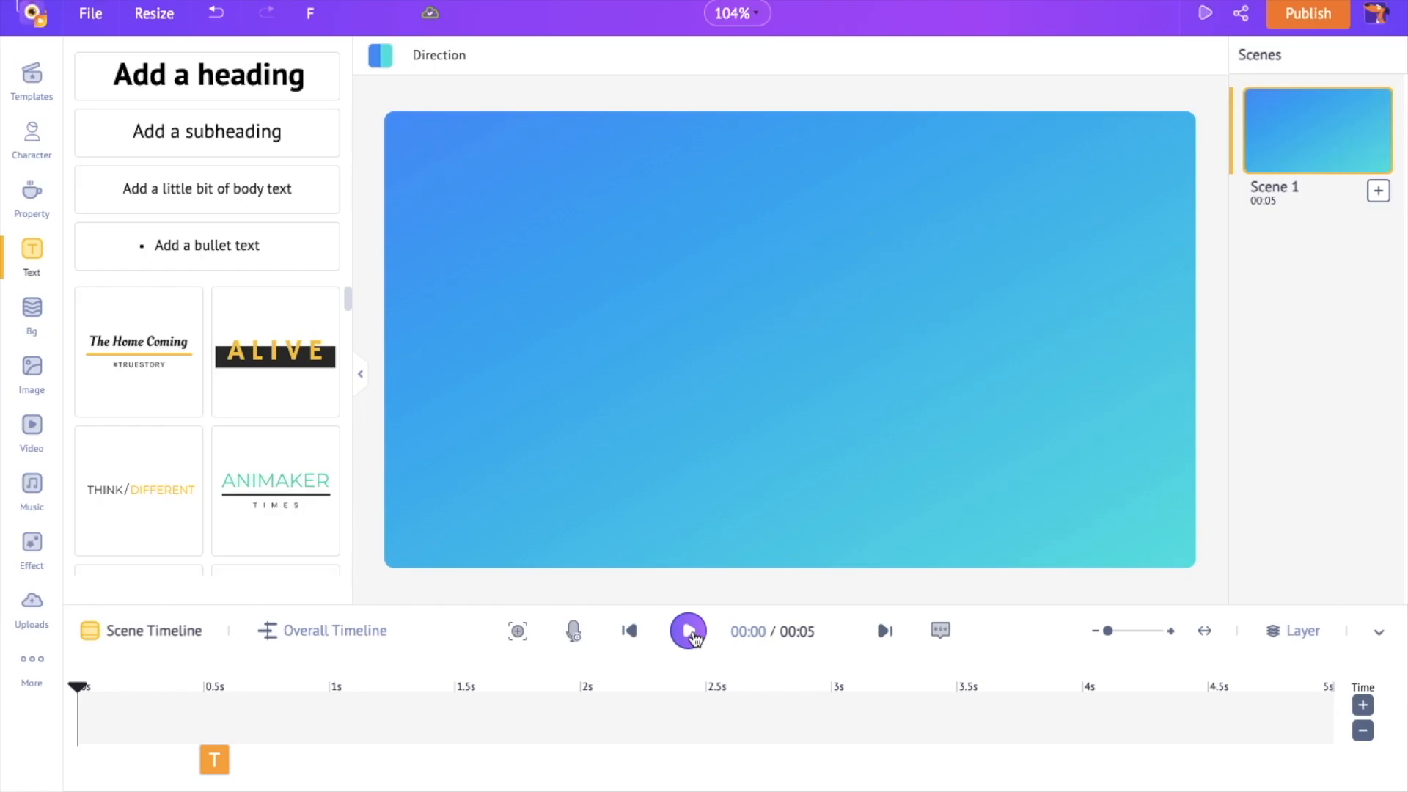
Duplicate the animated text at 2.5 s in the scene and place the copy directly below the original
click(218, 760)
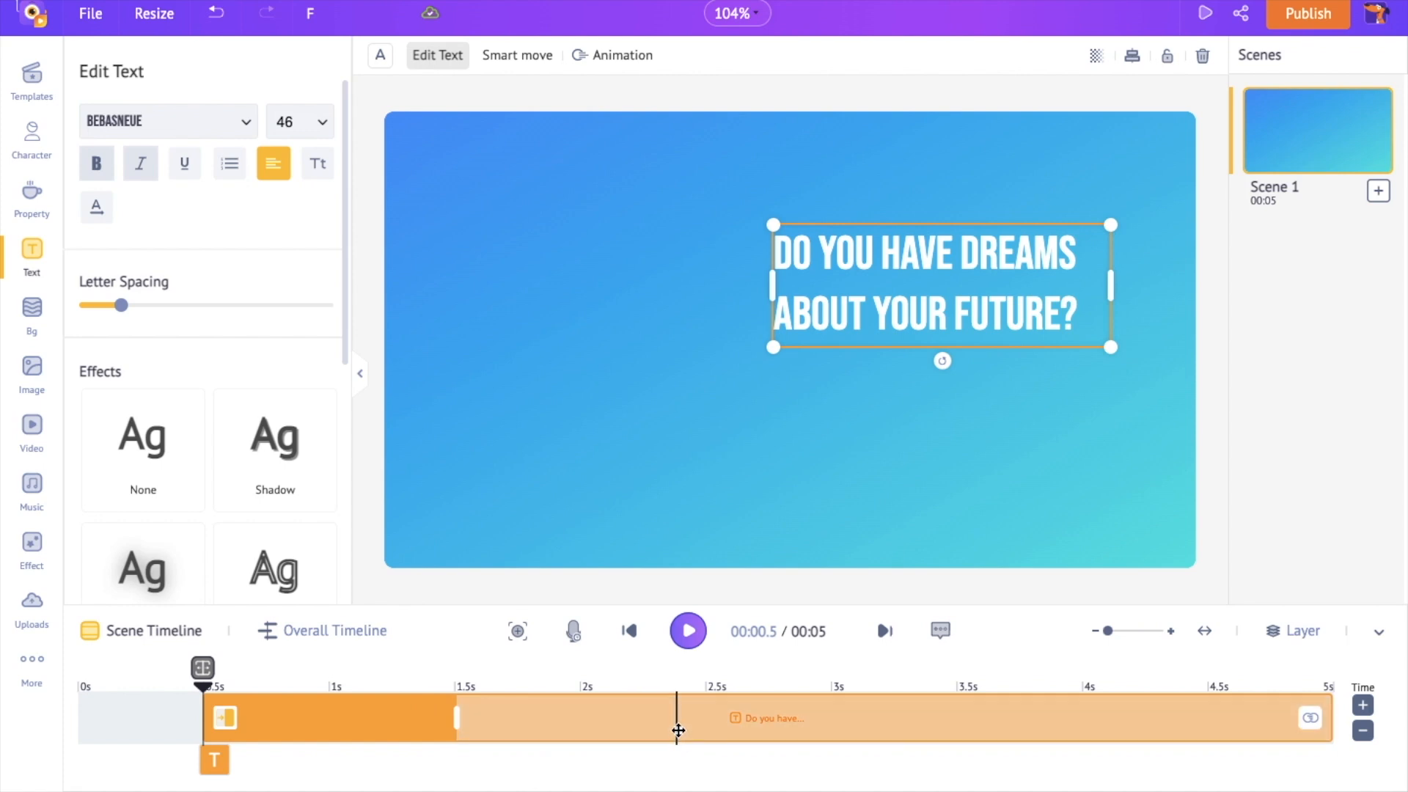
click(708, 689)
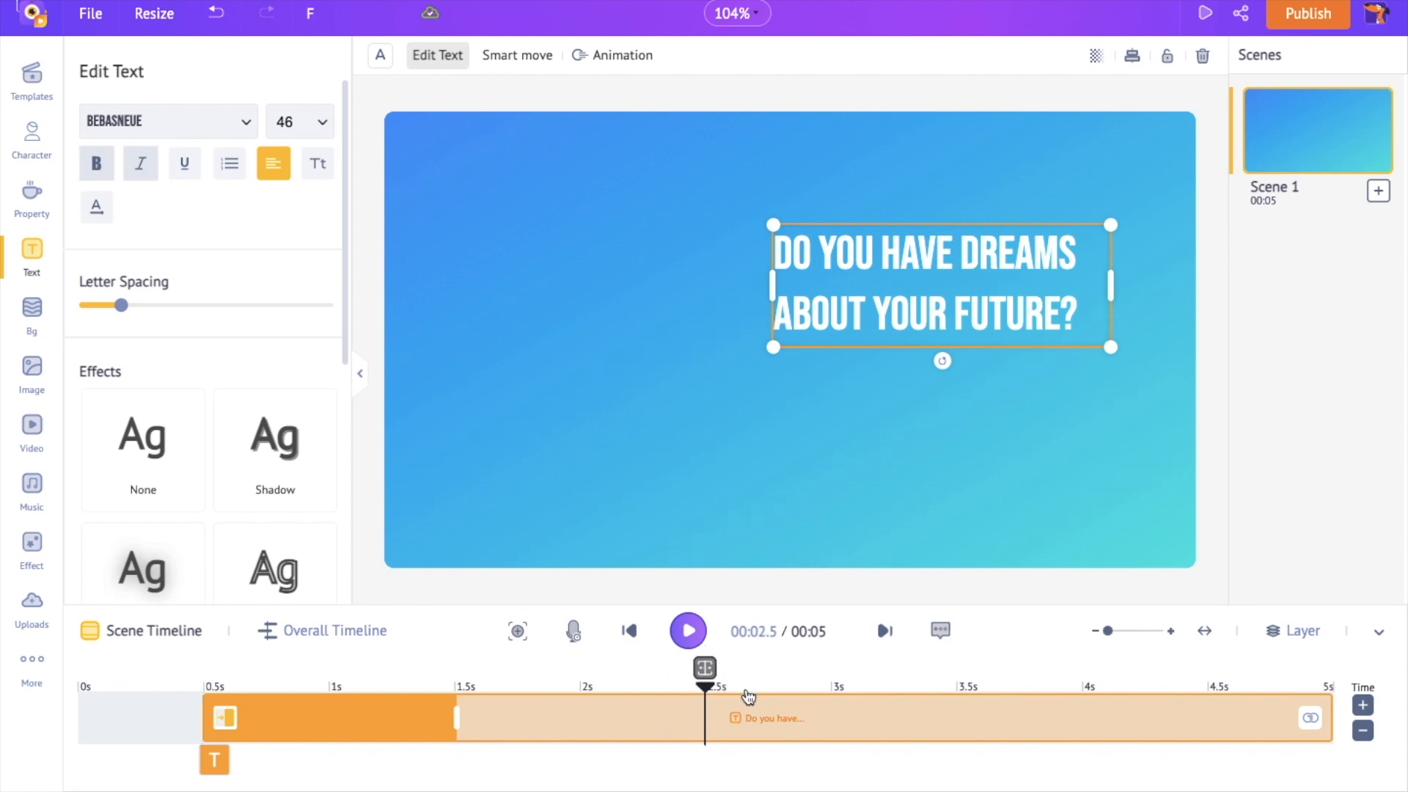
key(ctrl+v)
drag(901, 330, 895, 440)
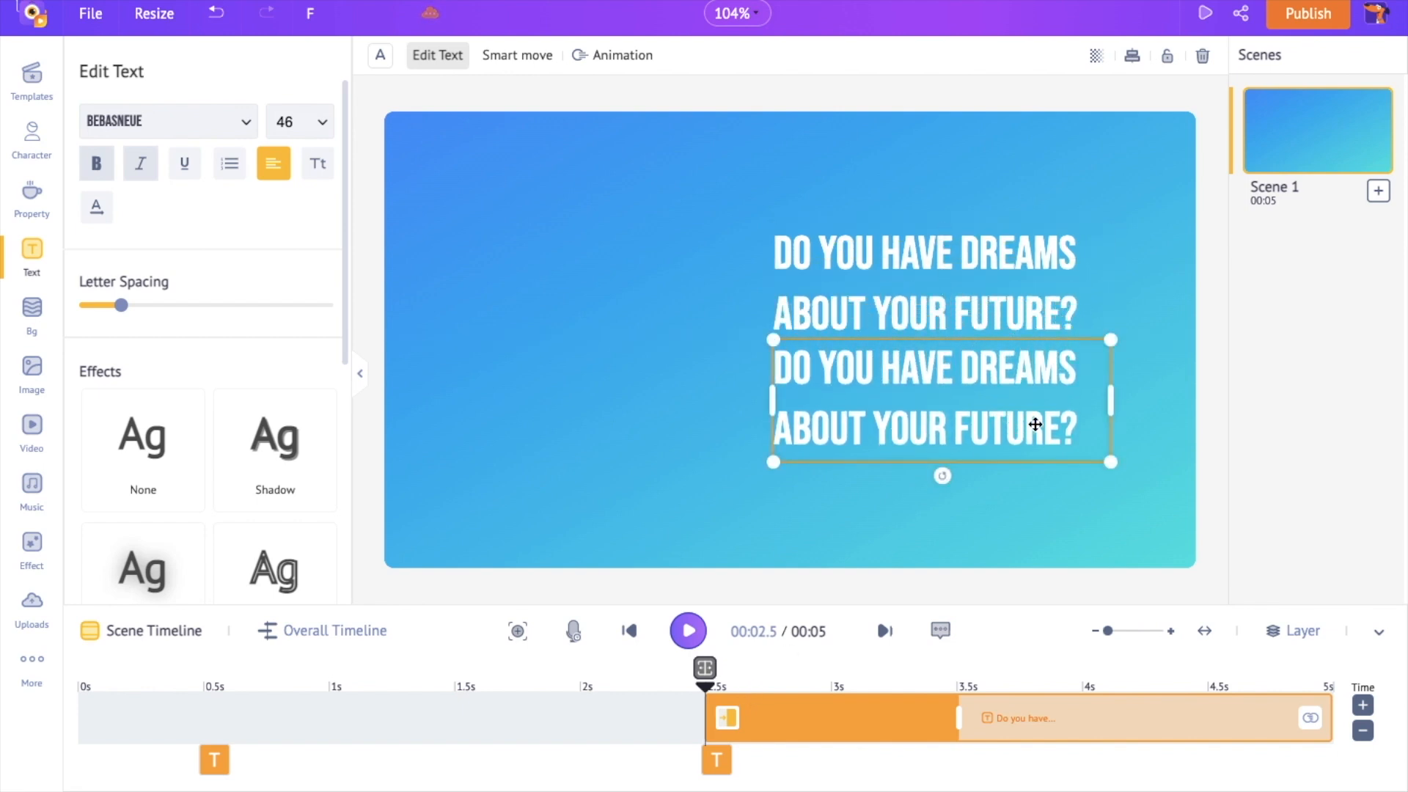
Replace the wording of the lower text copy with "we all do!"
key(BackSpace)
key(BackSpace)
key(BackSpace)
key(BackSpace)
key(BackSpace)
key(BackSpace)
key(BackSpace)
key(BackSpace)
key(BackSpace)
key(BackSpace)
key(BackSpace)
key(BackSpace)
key(BackSpace)
key(BackSpace)
key(BackSpace)
key(BackSpace)
key(BackSpace)
key(BackSpace)
key(BackSpace)
key(BackSpace)
text(we all do!)
Fit the narrowed "we all do!" box directly under the question, lower both texts slightly, and preview the scene from its start
drag(1111, 371, 955, 370)
shift+click(868, 306)
drag(869, 305, 868, 323)
click(925, 447)
drag(851, 399, 852, 406)
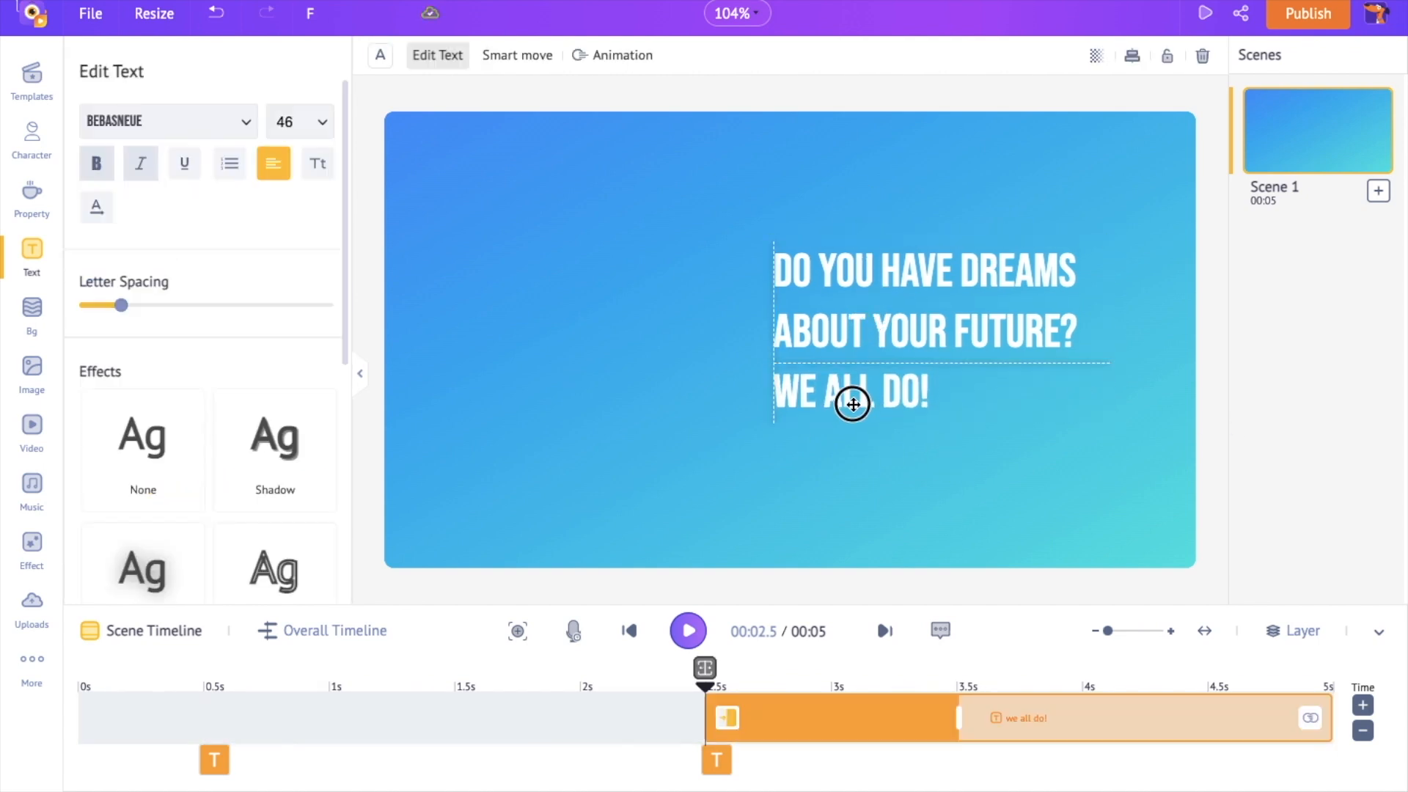
click(638, 635)
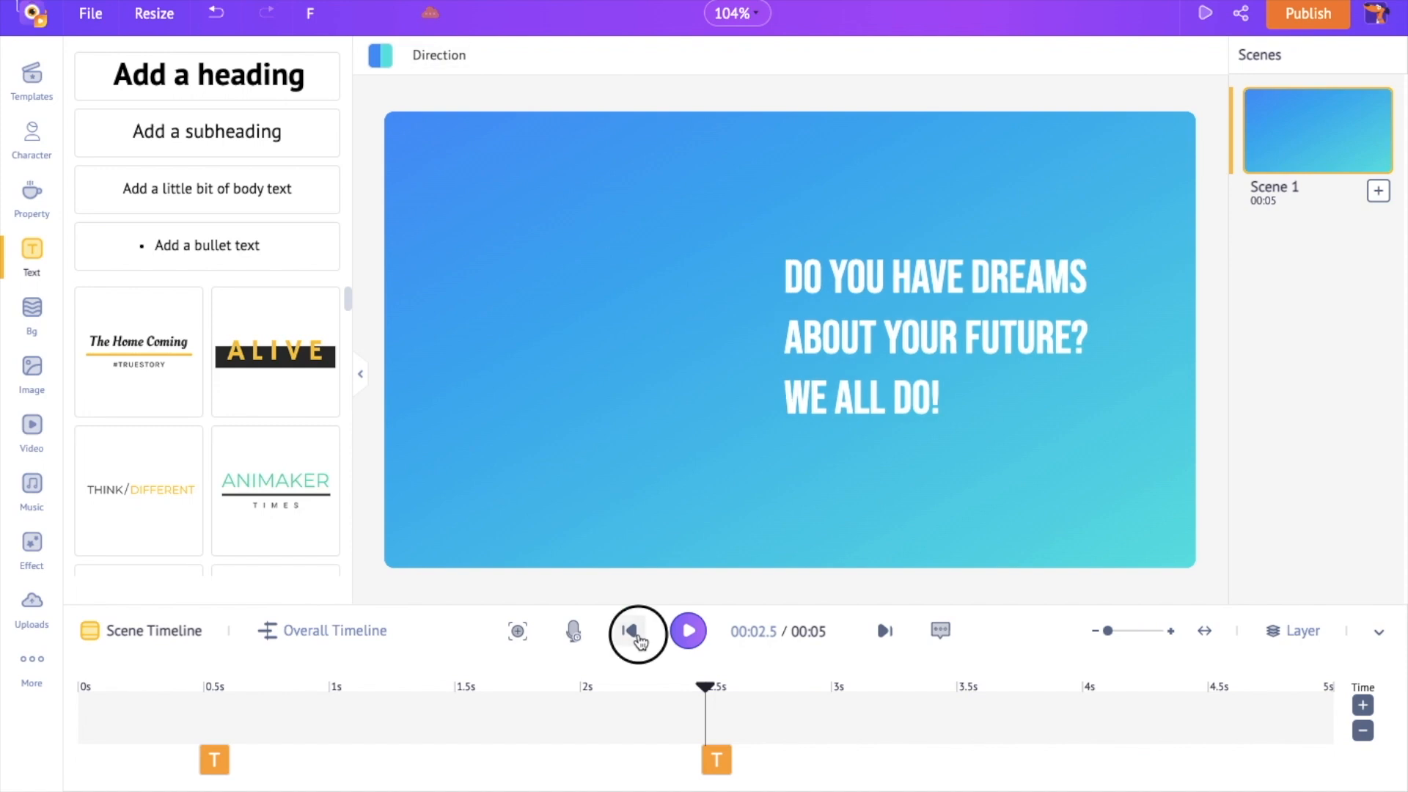
click(684, 633)
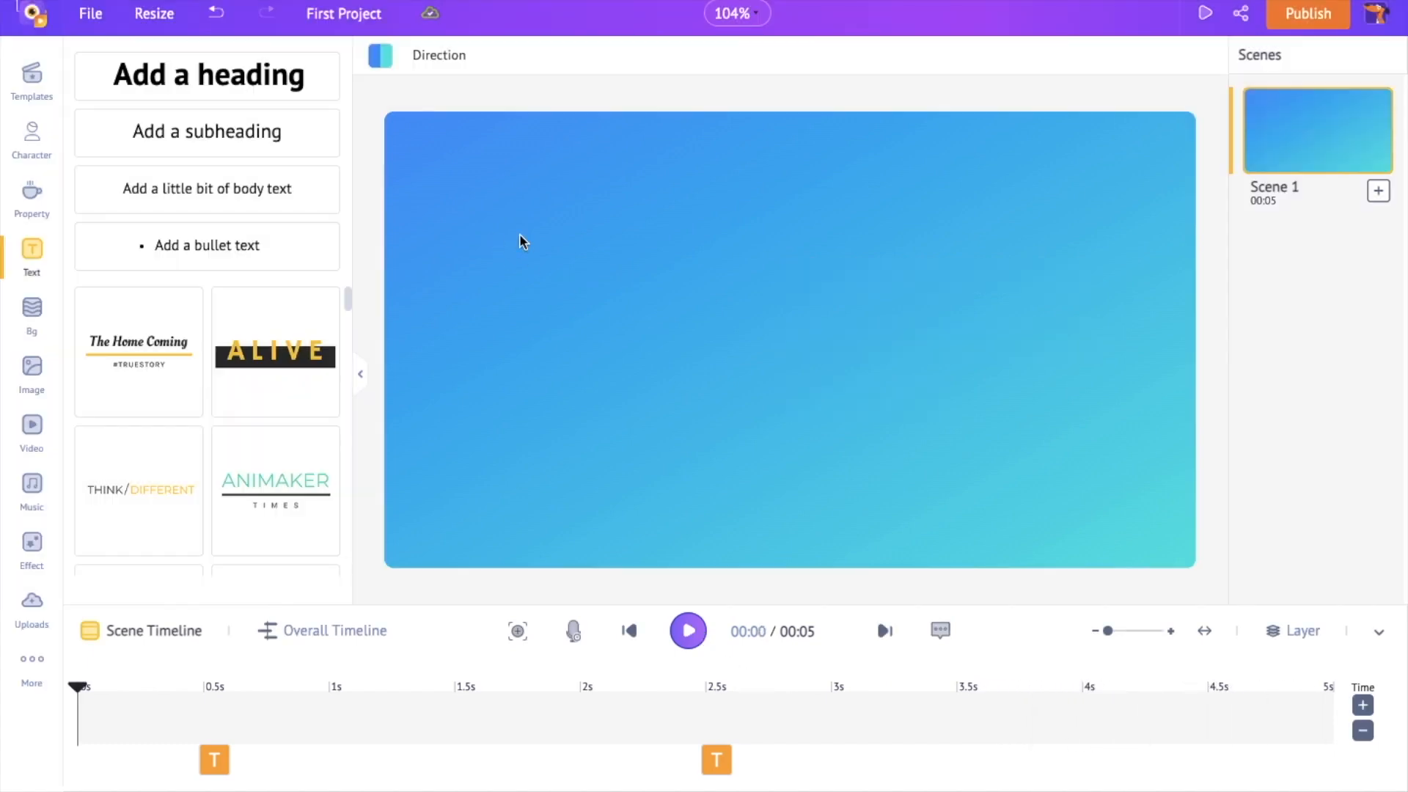
Add the curly-haired male character in the navy hoodie and place him in the left part of the scene
click(26, 139)
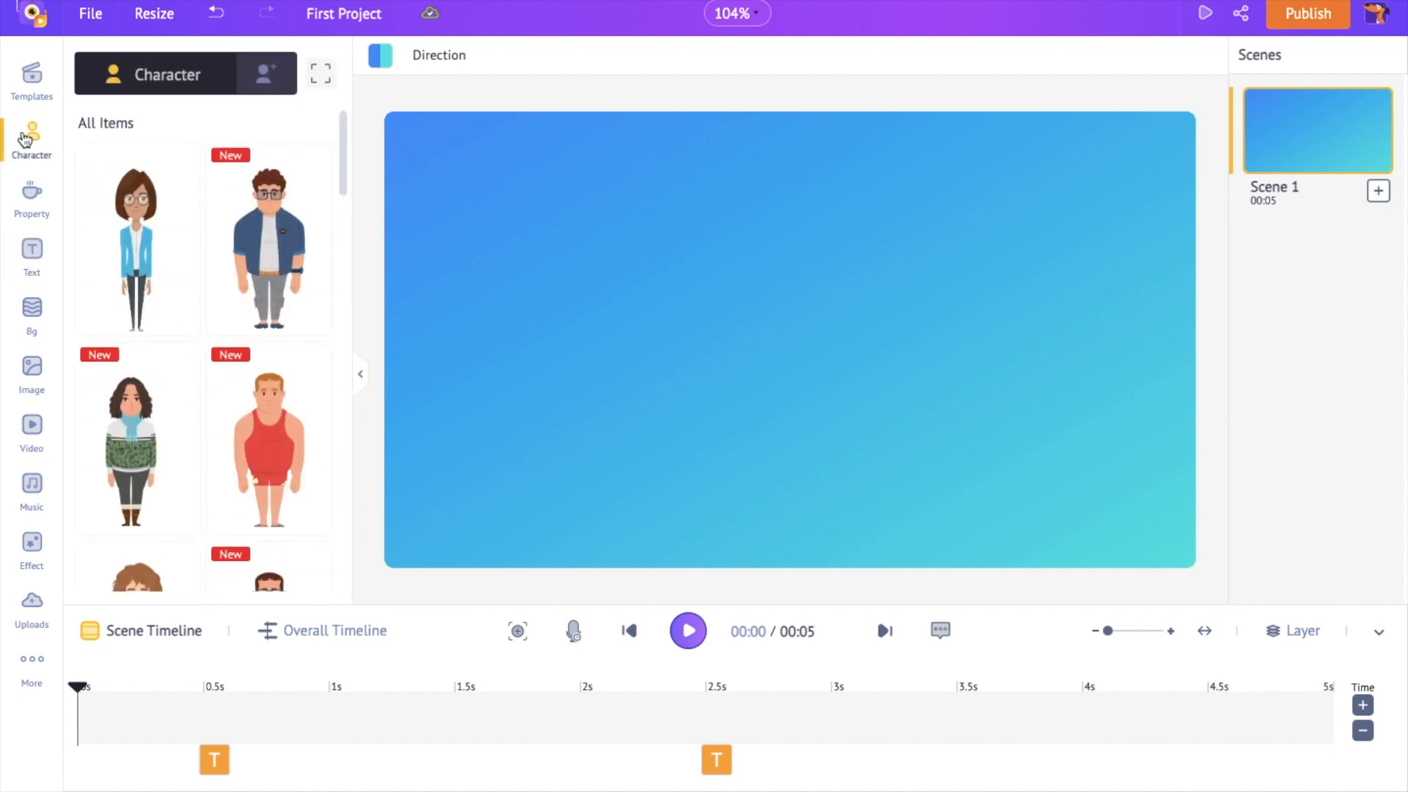
scroll(128, 338, down, 3)
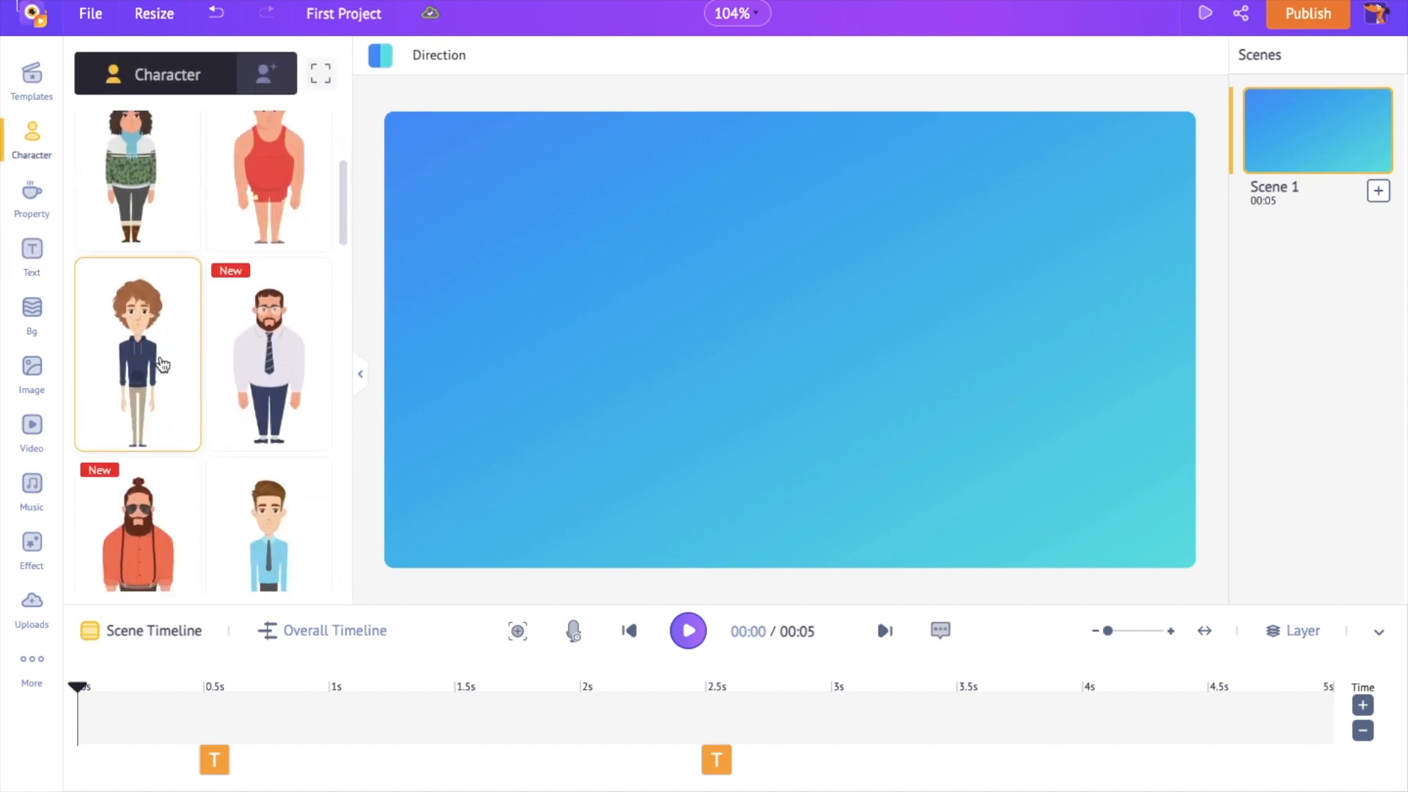
click(166, 354)
drag(798, 403, 596, 389)
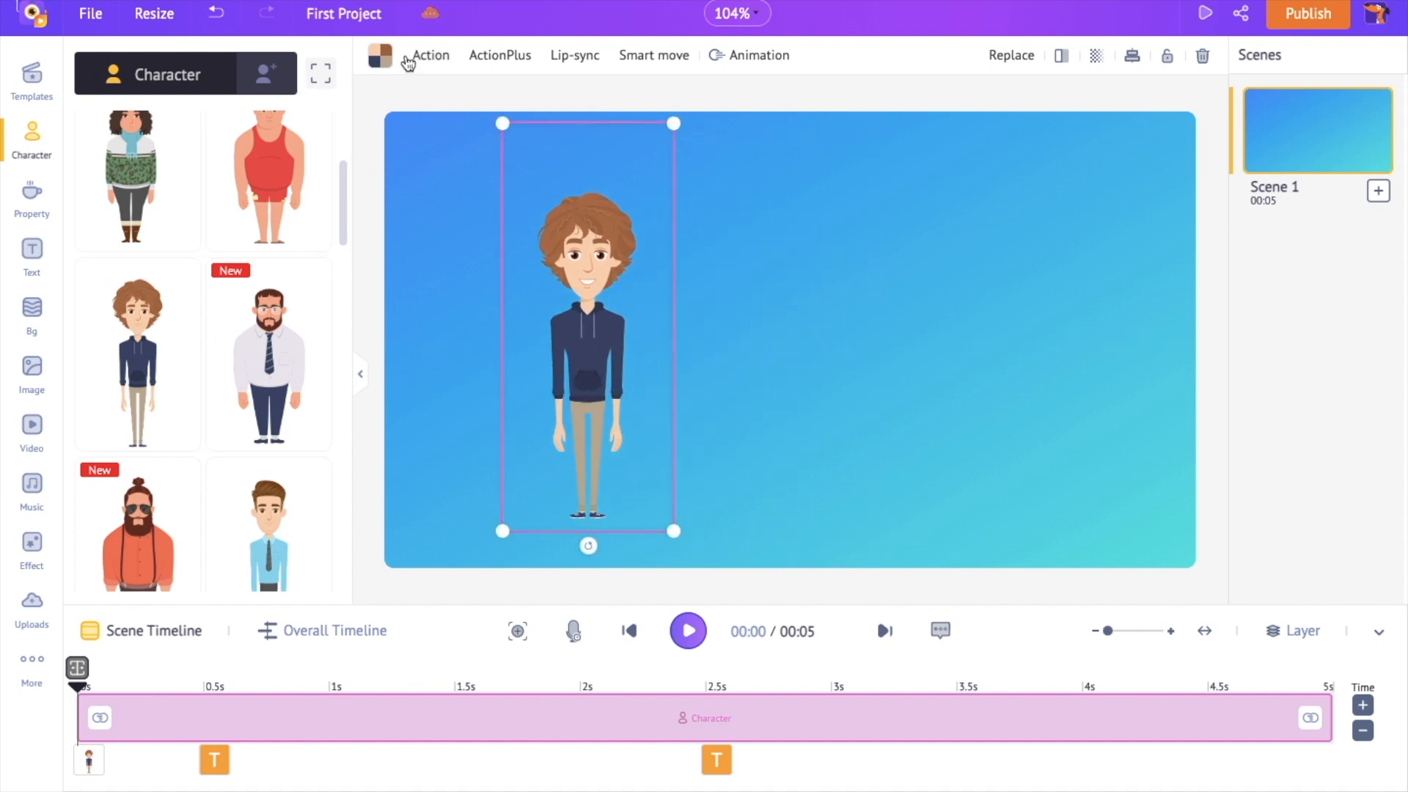
Try brown and dark red shades on the main colour of the character's TopWear and settle on purple
click(382, 59)
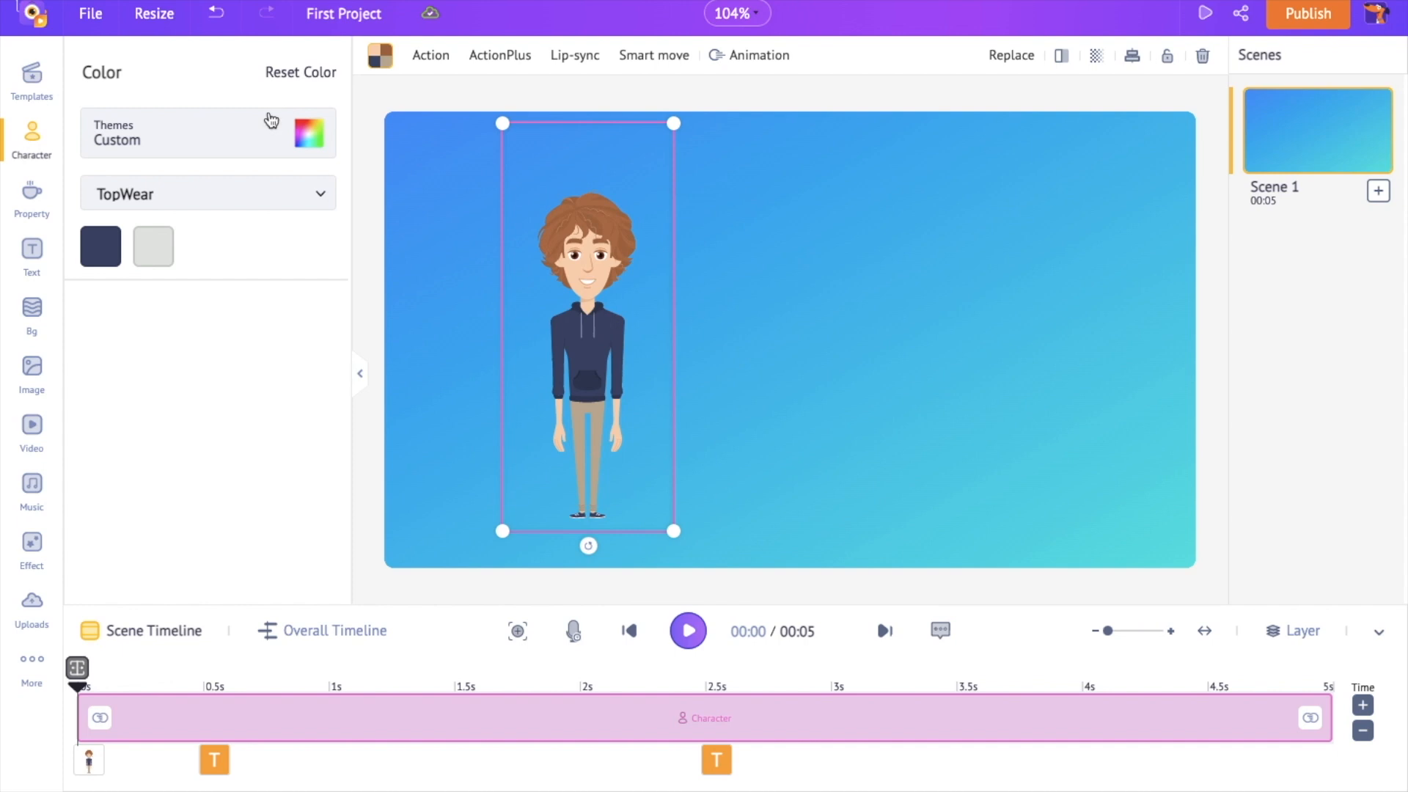
click(221, 196)
scroll(238, 360, down, 3)
scroll(253, 338, up, 3)
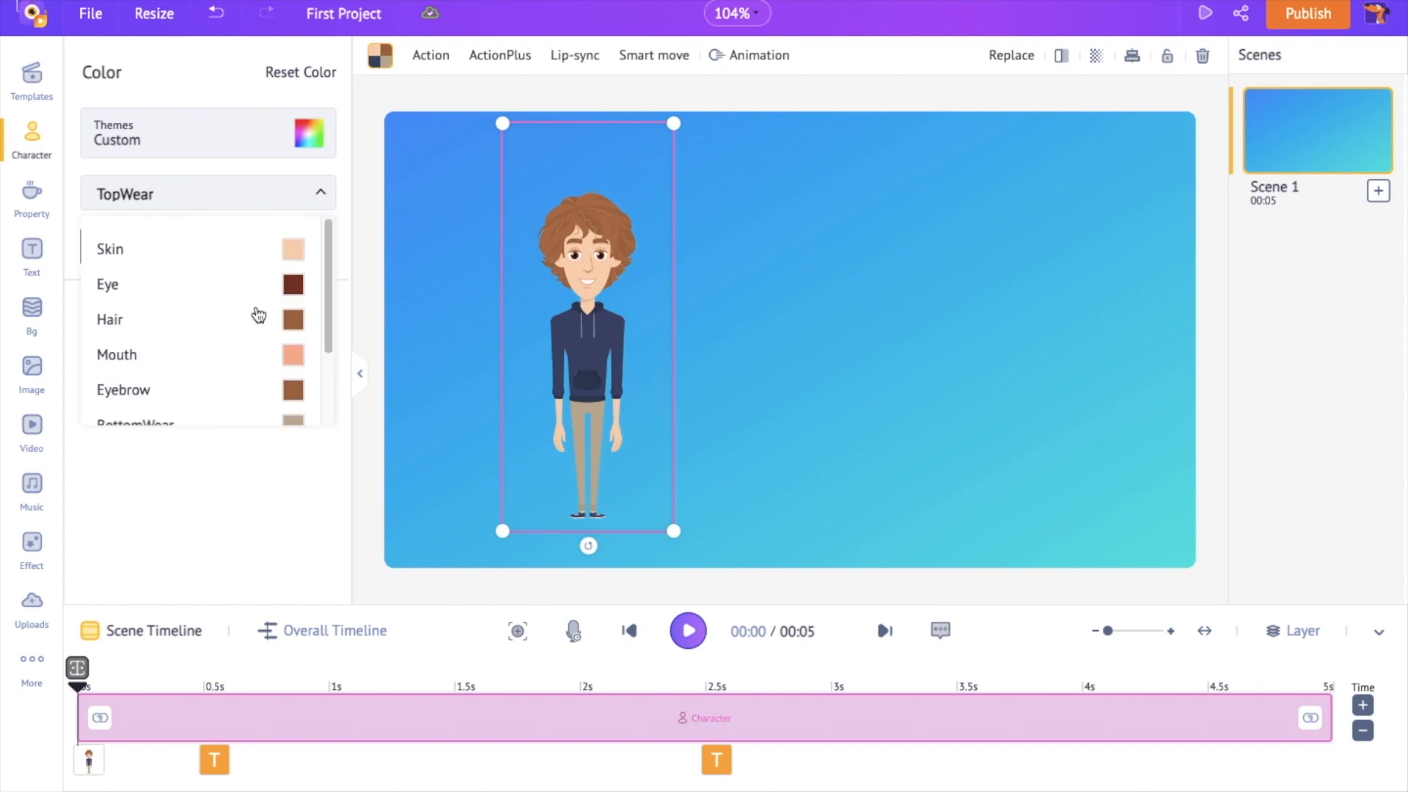
click(235, 194)
scroll(220, 418, down, 5)
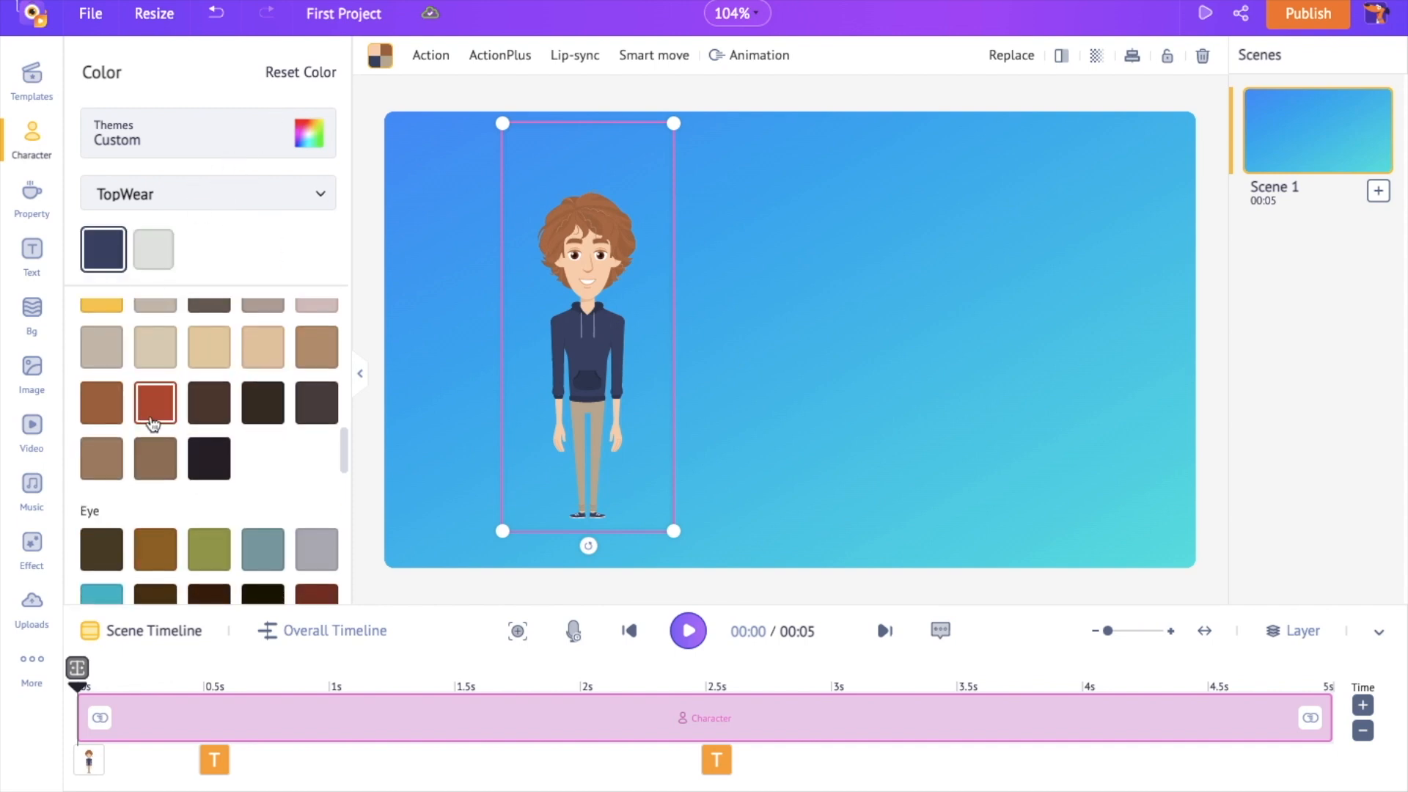
click(154, 398)
scroll(258, 380, down, 4)
click(152, 327)
scroll(249, 381, down, 3)
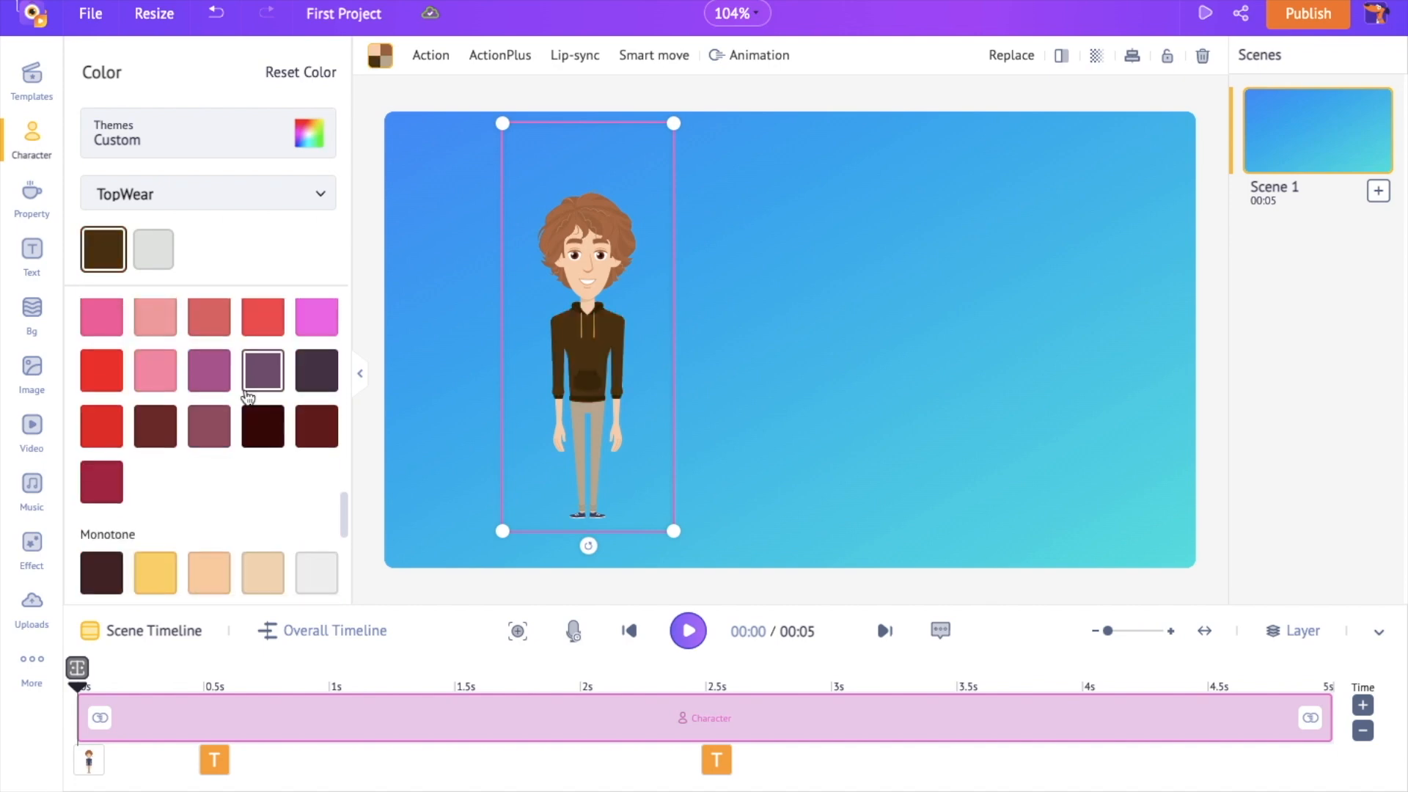
click(102, 400)
click(155, 400)
scroll(136, 381, down, 3)
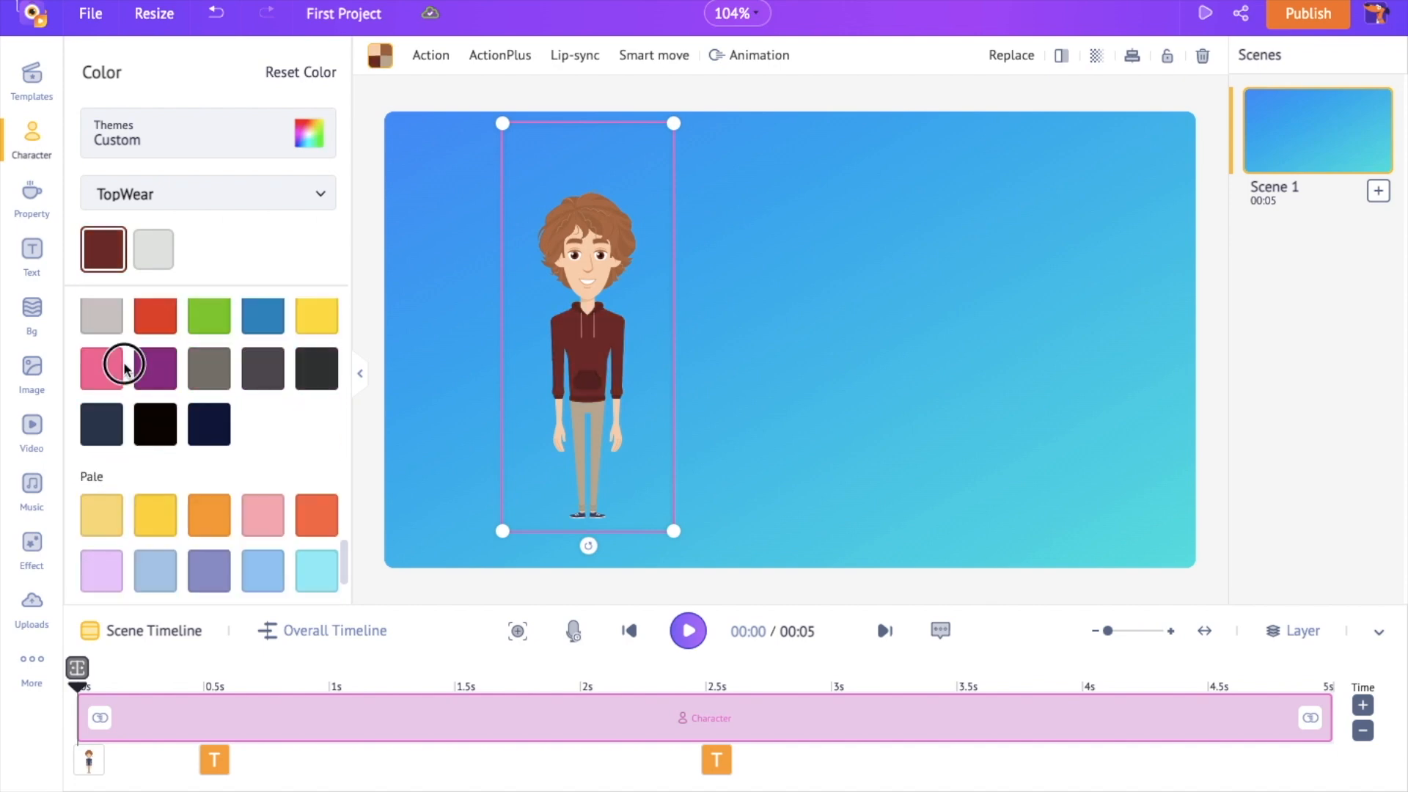
click(141, 377)
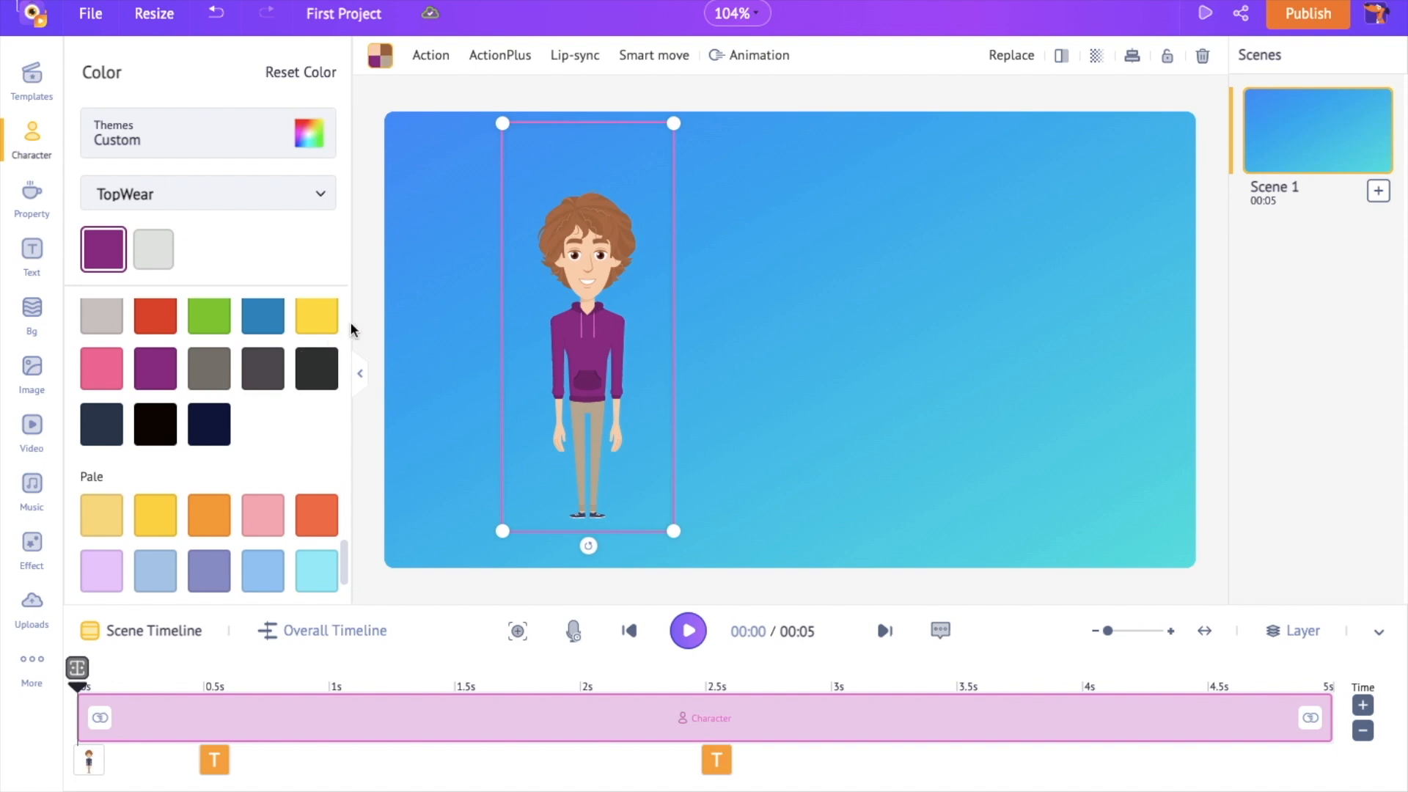
click(381, 65)
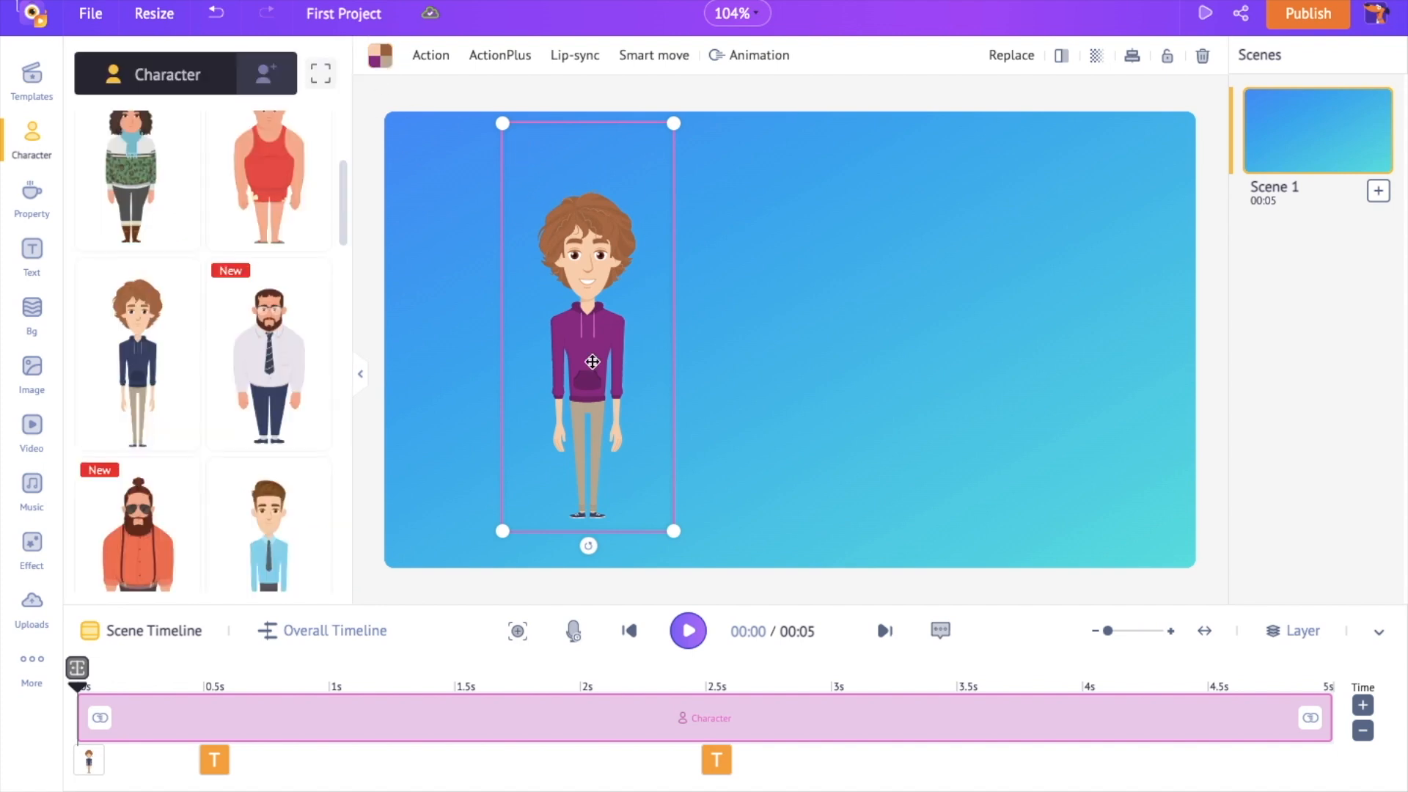
Start building a new custom character based on the Male type
click(267, 80)
click(246, 133)
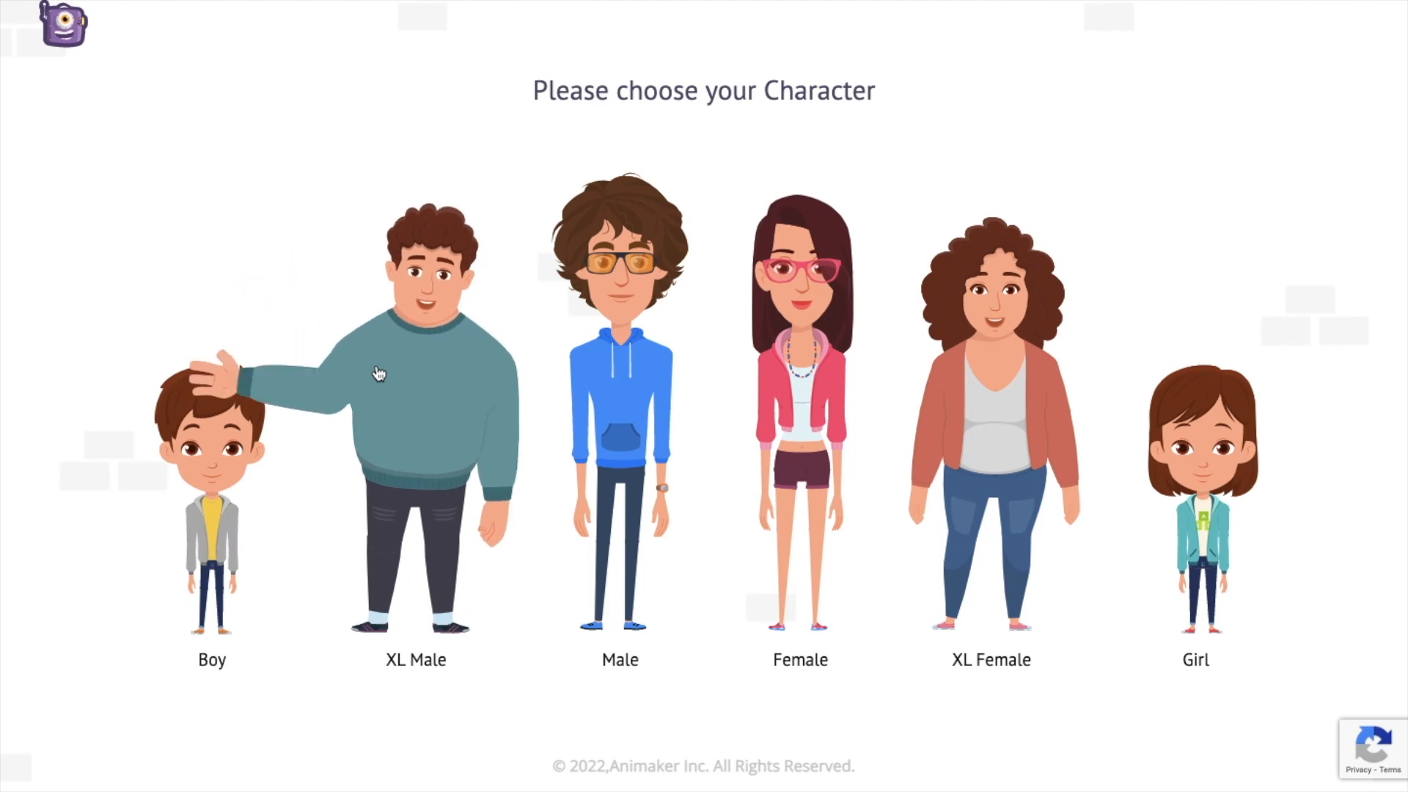
click(635, 349)
click(623, 334)
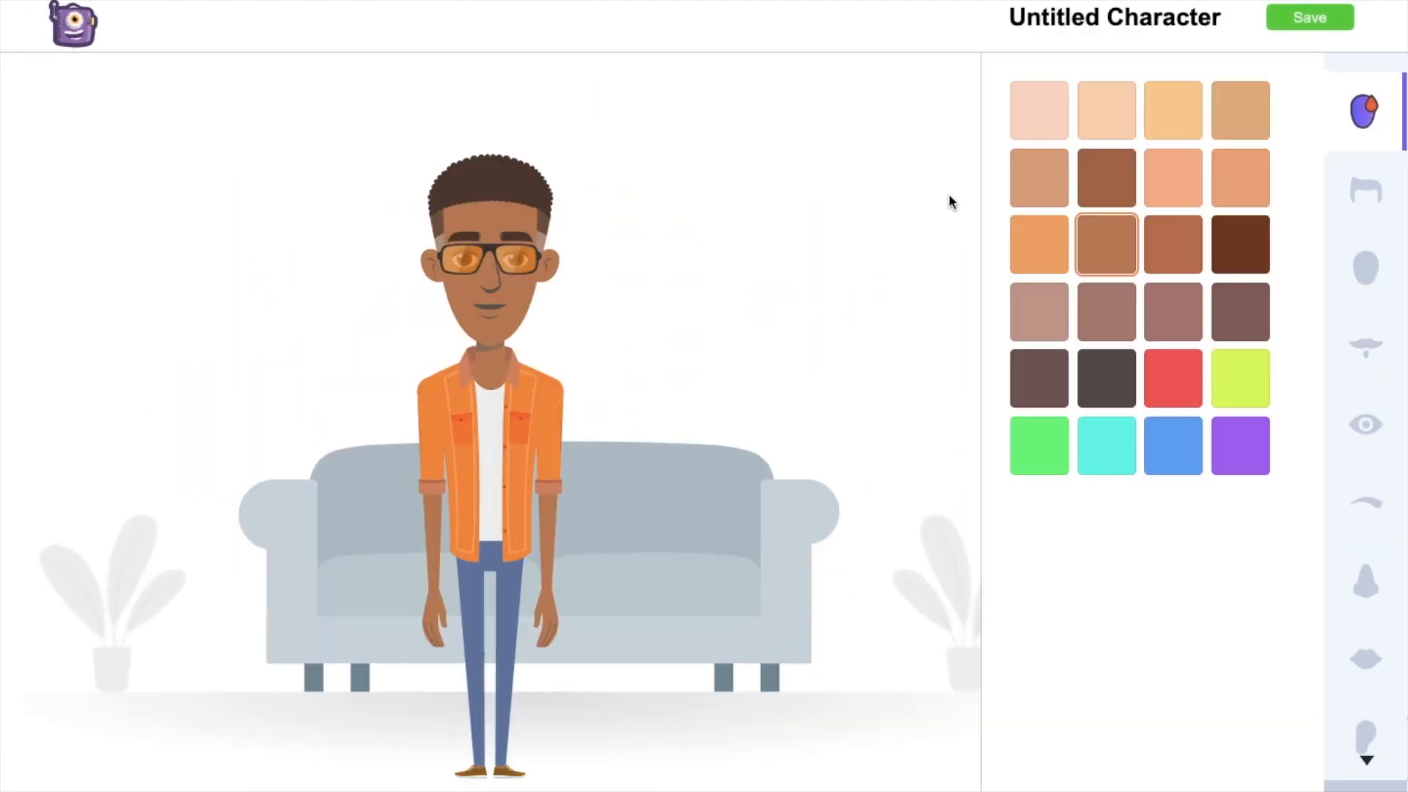
Try several skin tones from the second row of swatches and give the custom character the tan tone
click(1043, 180)
click(1104, 183)
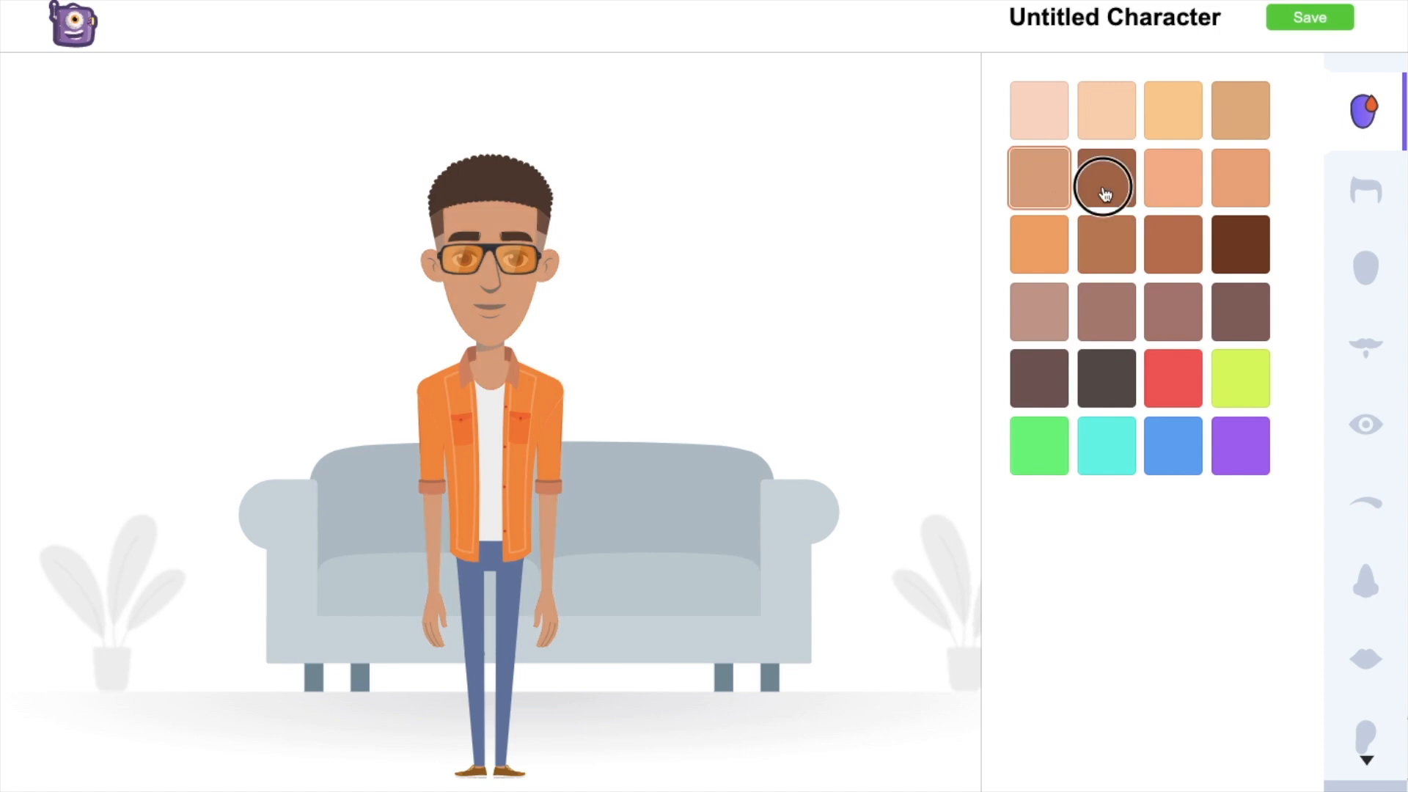
click(1174, 190)
click(1241, 187)
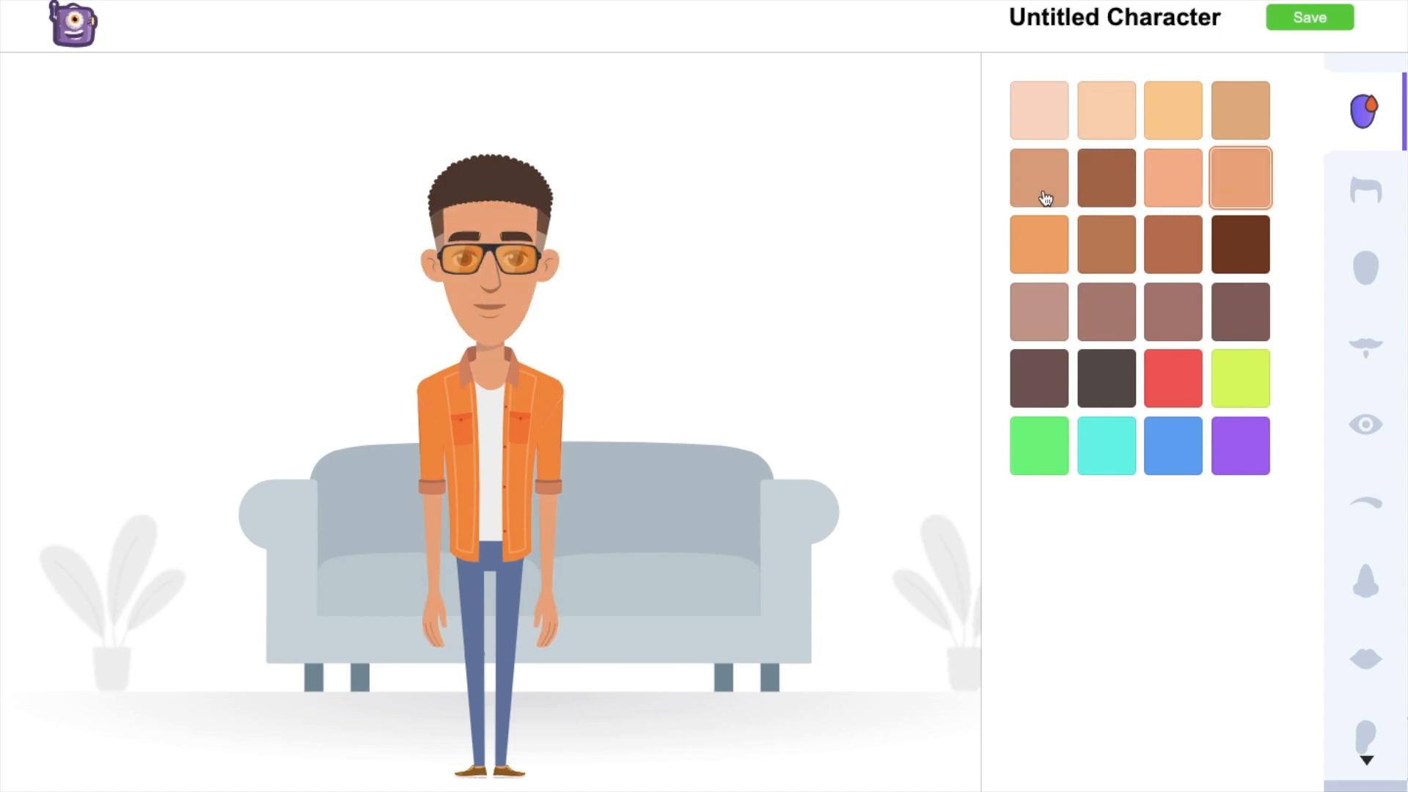
Try curly hair, dreadlocks and other hairstyles on the custom character and settle on long brown hair
click(1363, 191)
click(1071, 436)
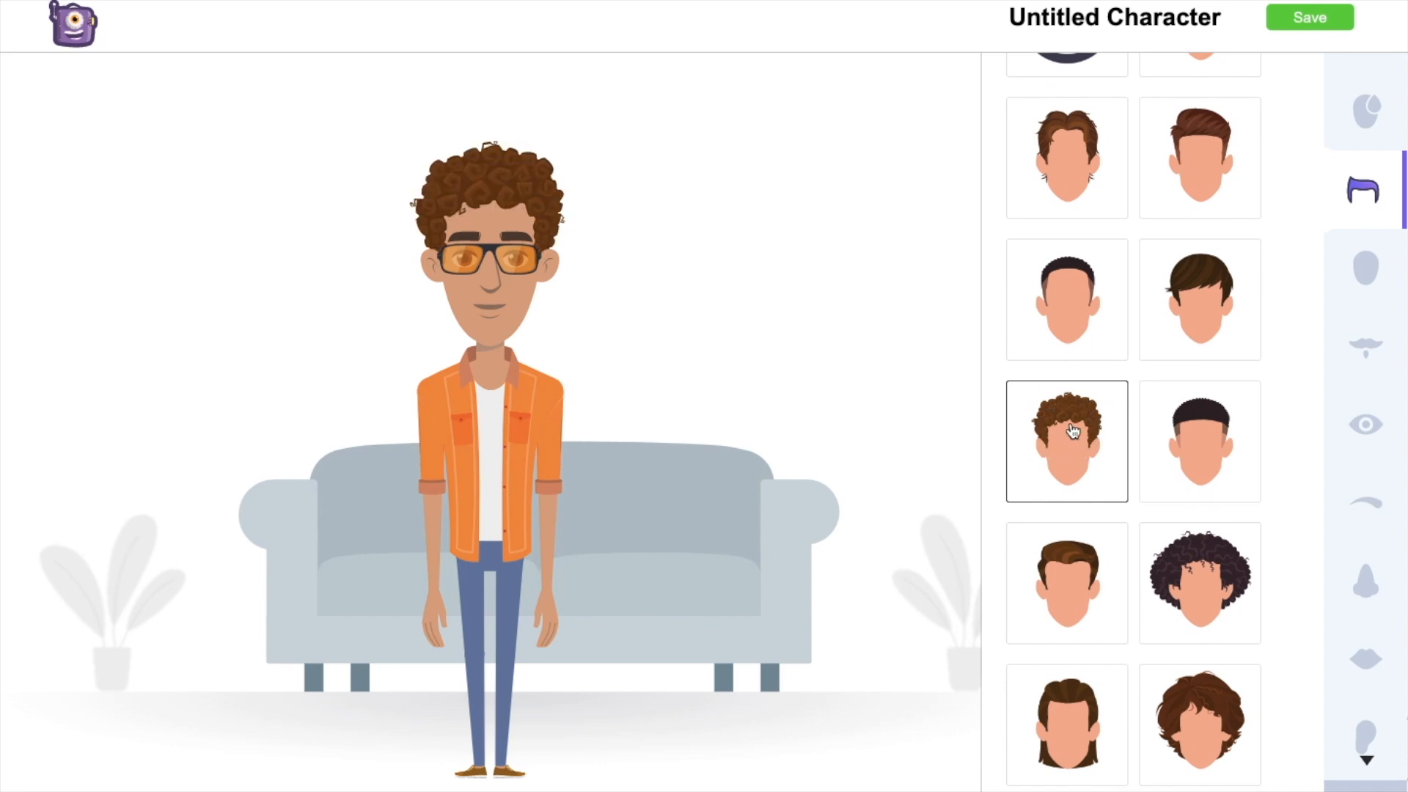
scroll(1071, 435, down, 2)
click(1197, 415)
scroll(1197, 415, down, 4)
click(1078, 681)
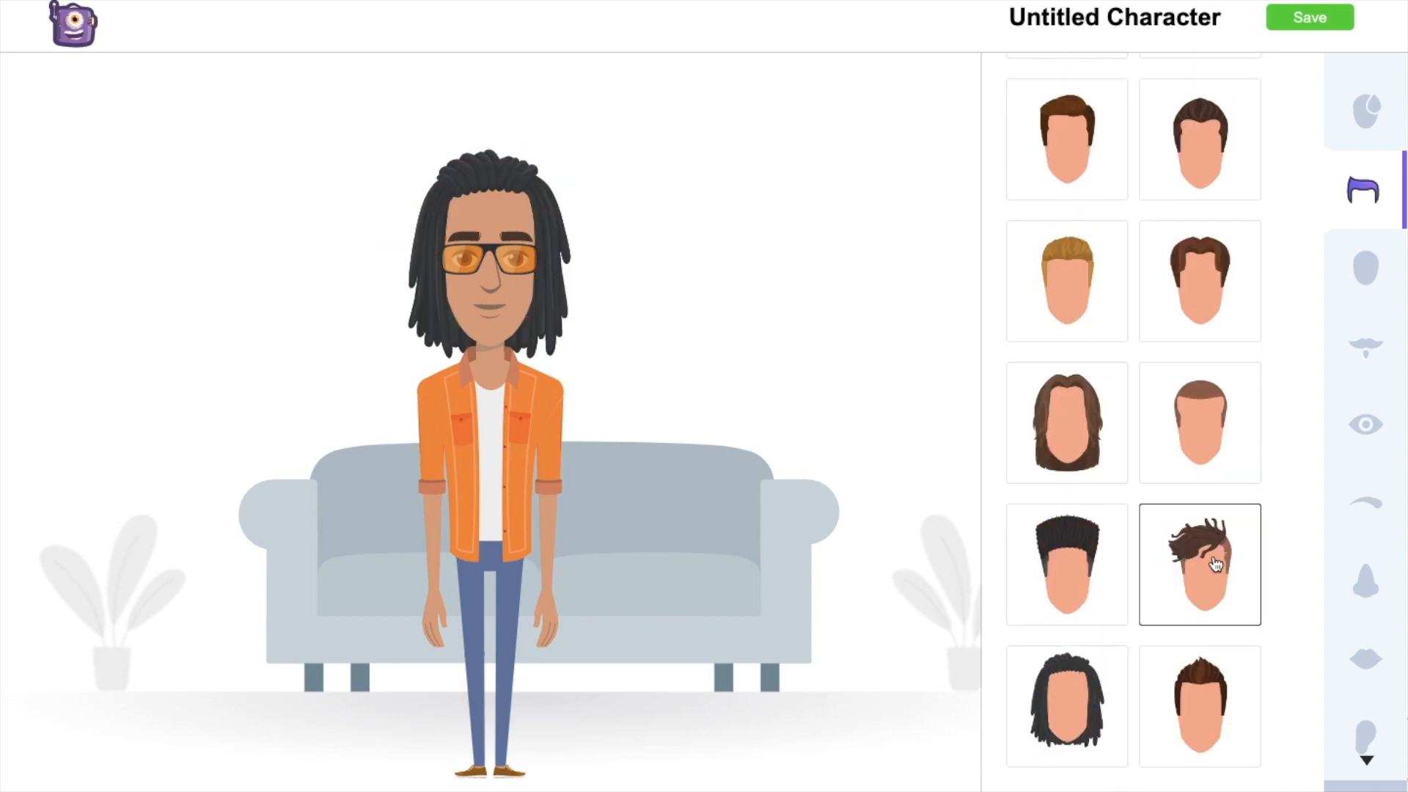
click(1043, 426)
Try the facial hair options and give the custom character a brown moustache
click(1365, 266)
click(1360, 327)
click(1067, 323)
click(1194, 301)
click(1092, 497)
Try several outfits on the custom character and settle on the navy blazer with a red vest and dark trousers
click(1234, 320)
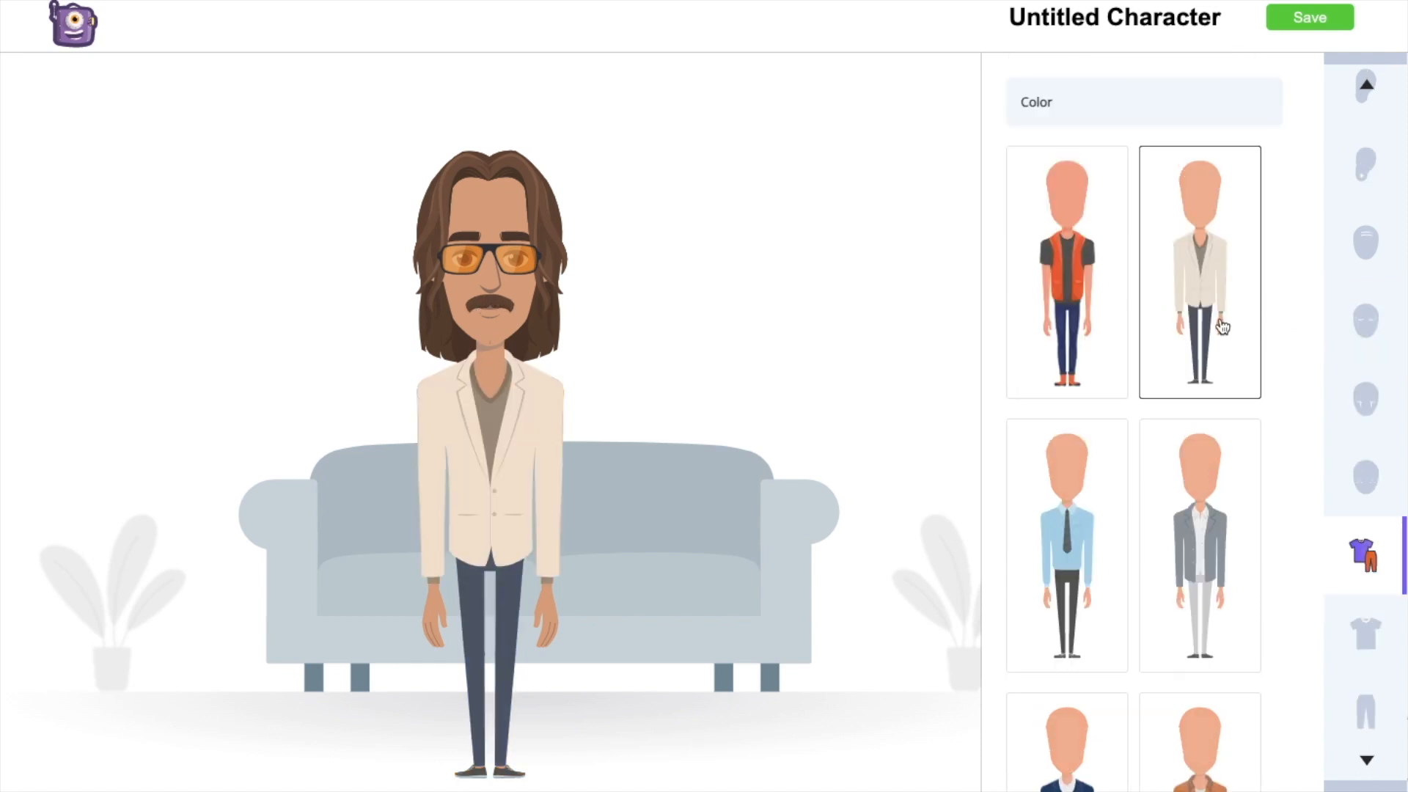
click(1220, 534)
click(1117, 382)
scroll(1101, 449, down, 5)
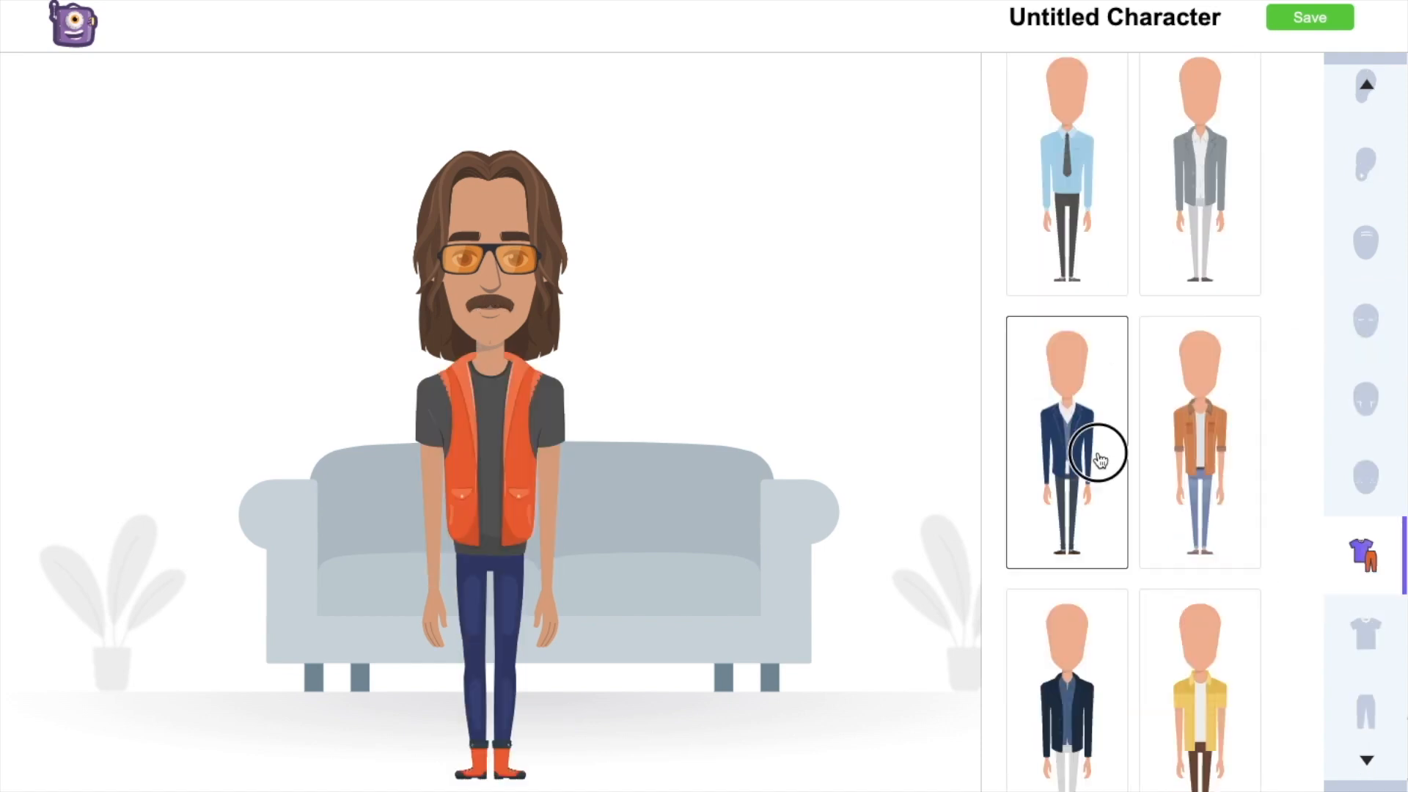
click(1101, 454)
scroll(1122, 449, down, 2)
scroll(1107, 451, down, 2)
click(1090, 459)
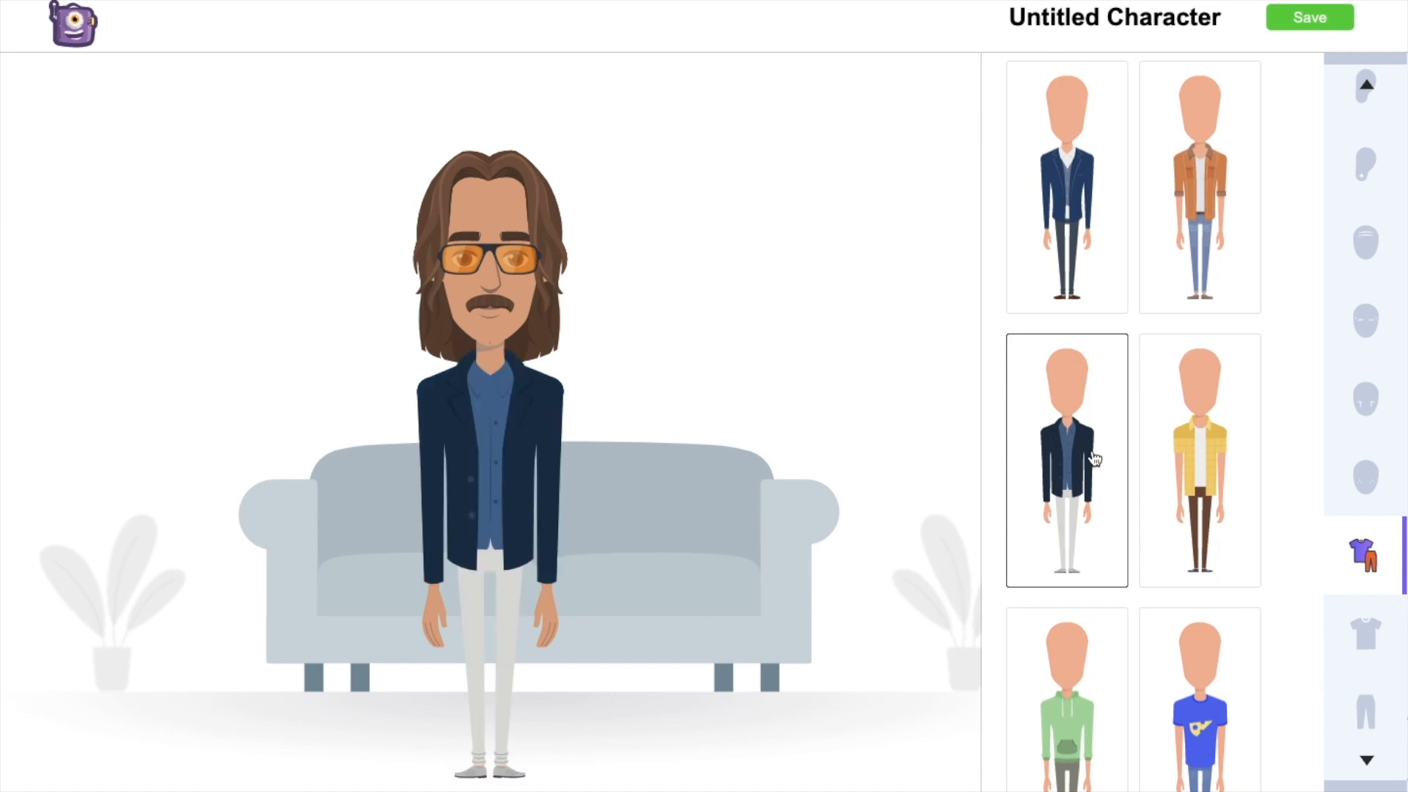
scroll(1137, 462, down, 7)
click(1189, 466)
Try round glasses on the custom character and leave him without any eyewear
scroll(1173, 440, down, 5)
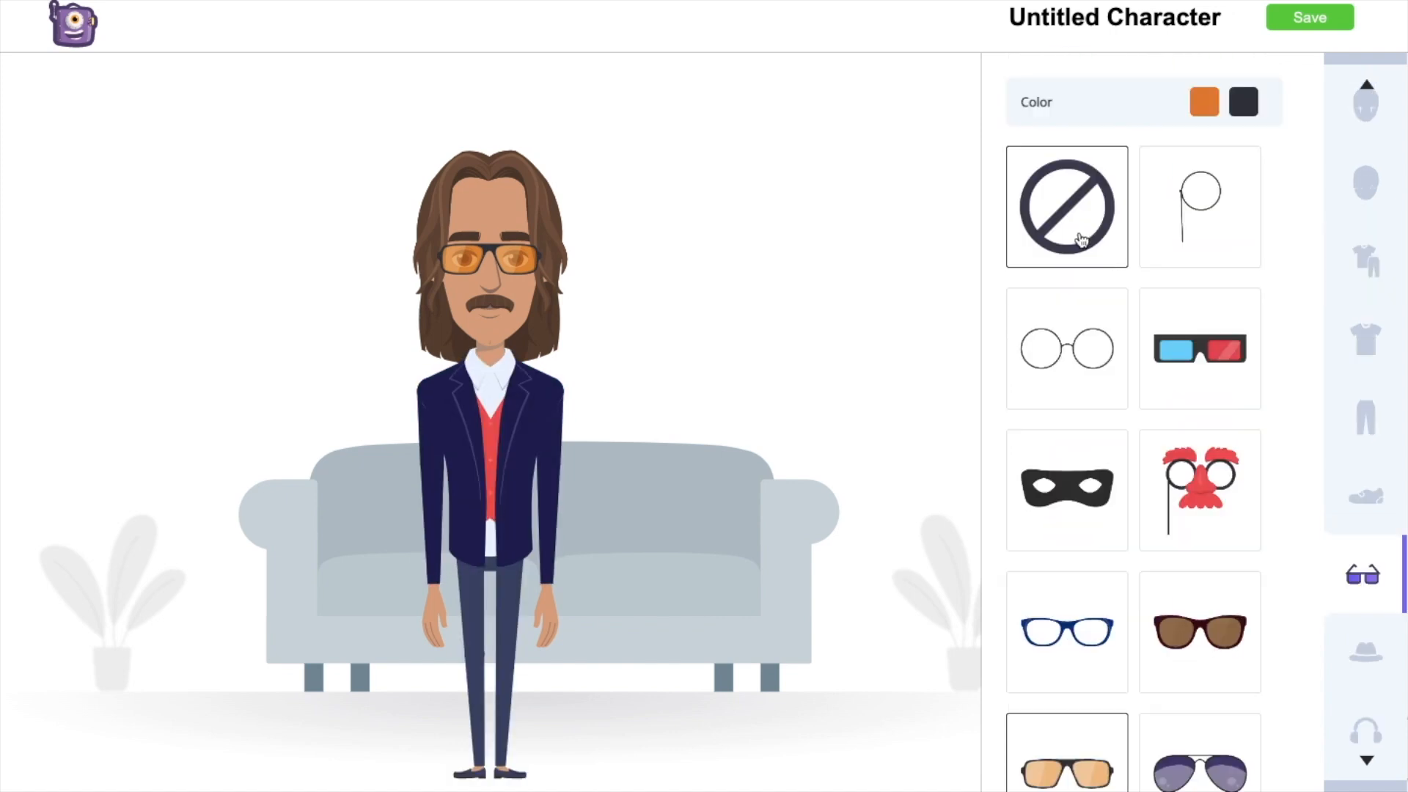
click(1074, 233)
click(1058, 380)
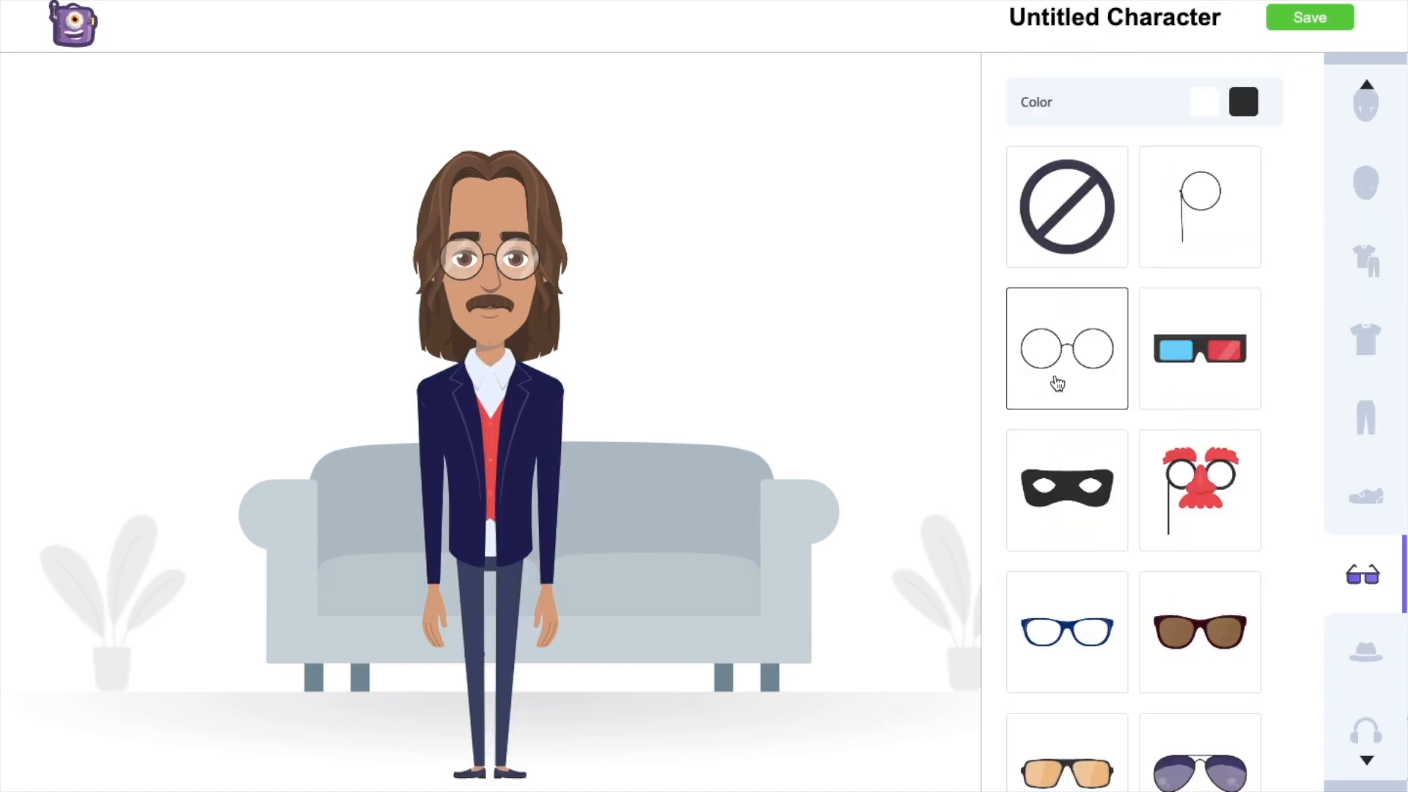
click(1070, 208)
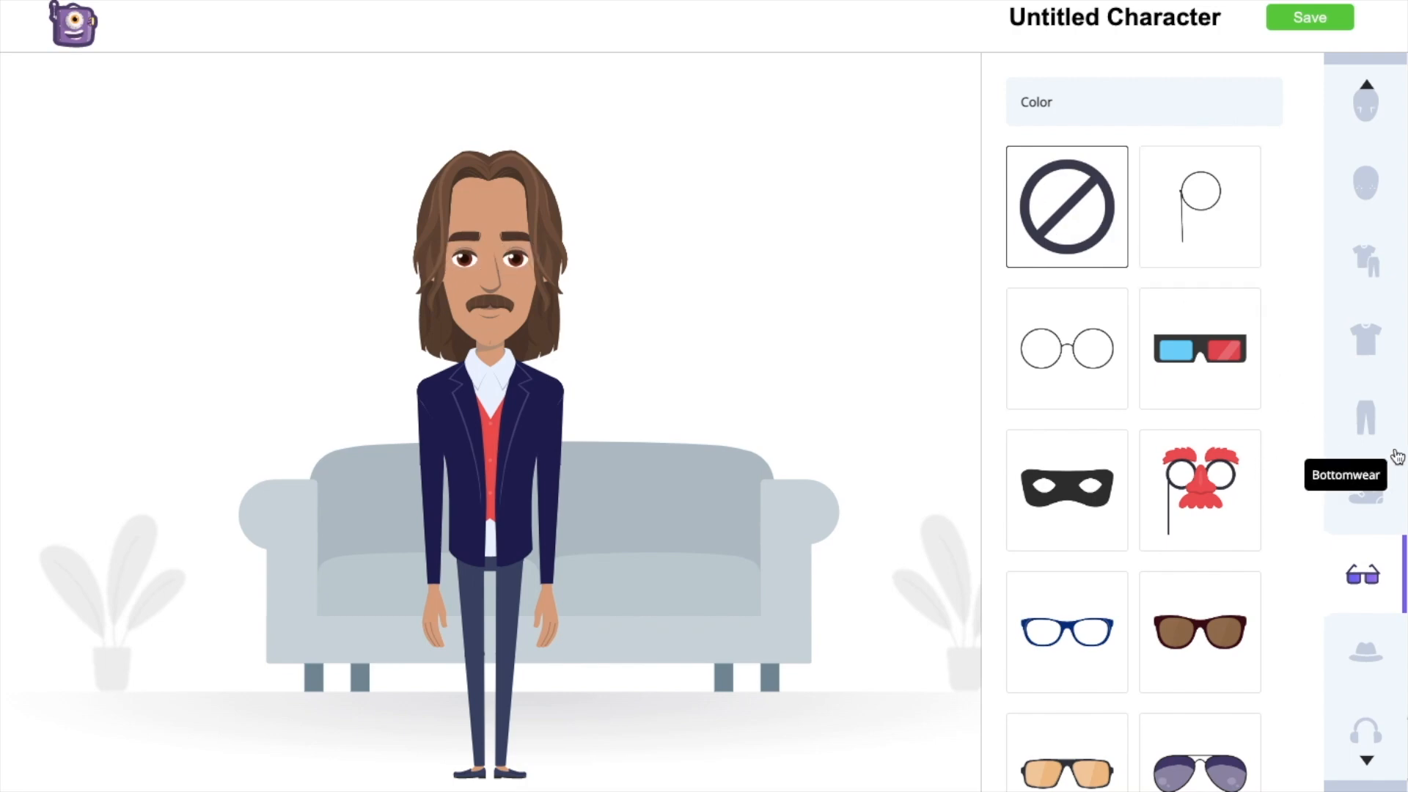
Save the custom character and replace the scene's hoodie-wearing character with it
scroll(1378, 455, up, 5)
click(1298, 33)
click(621, 297)
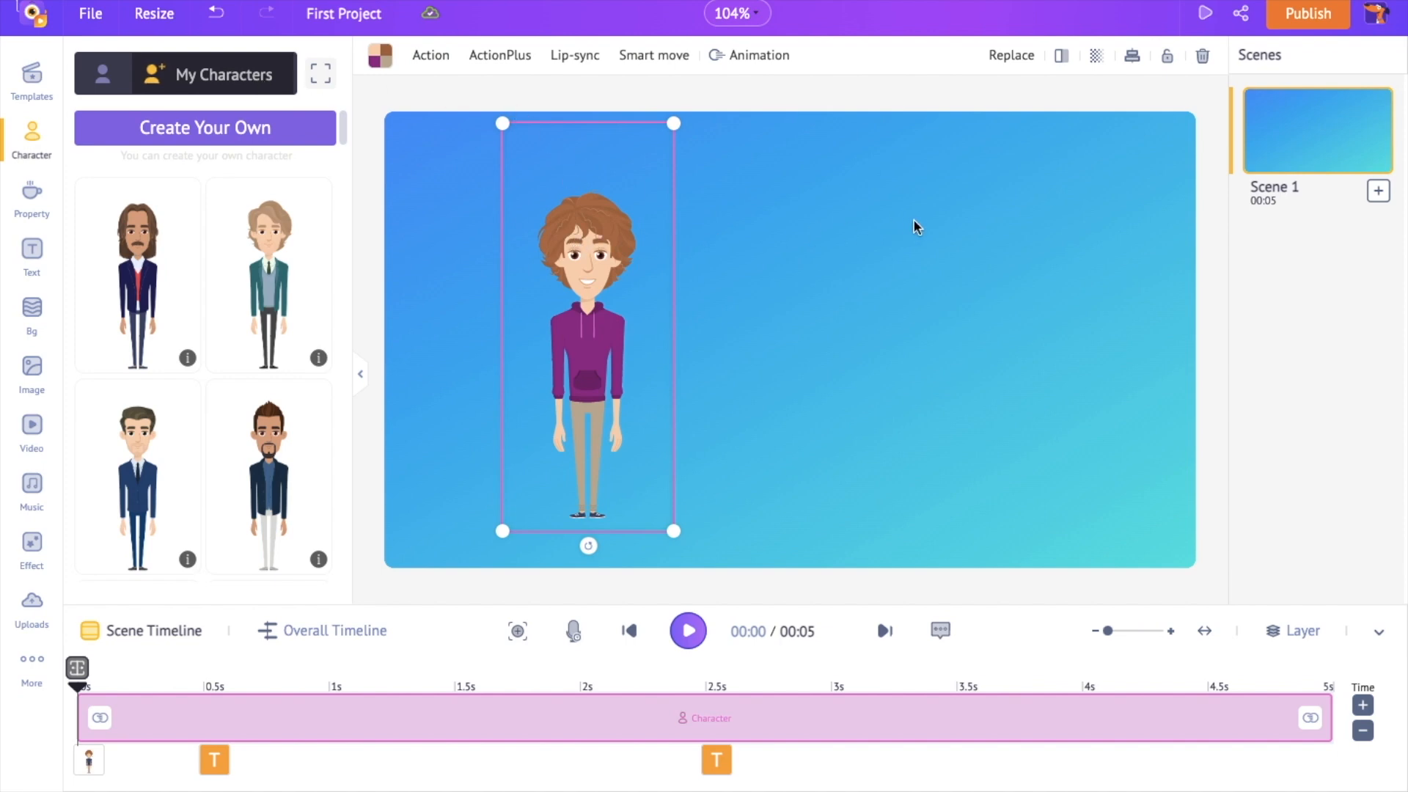
click(1006, 61)
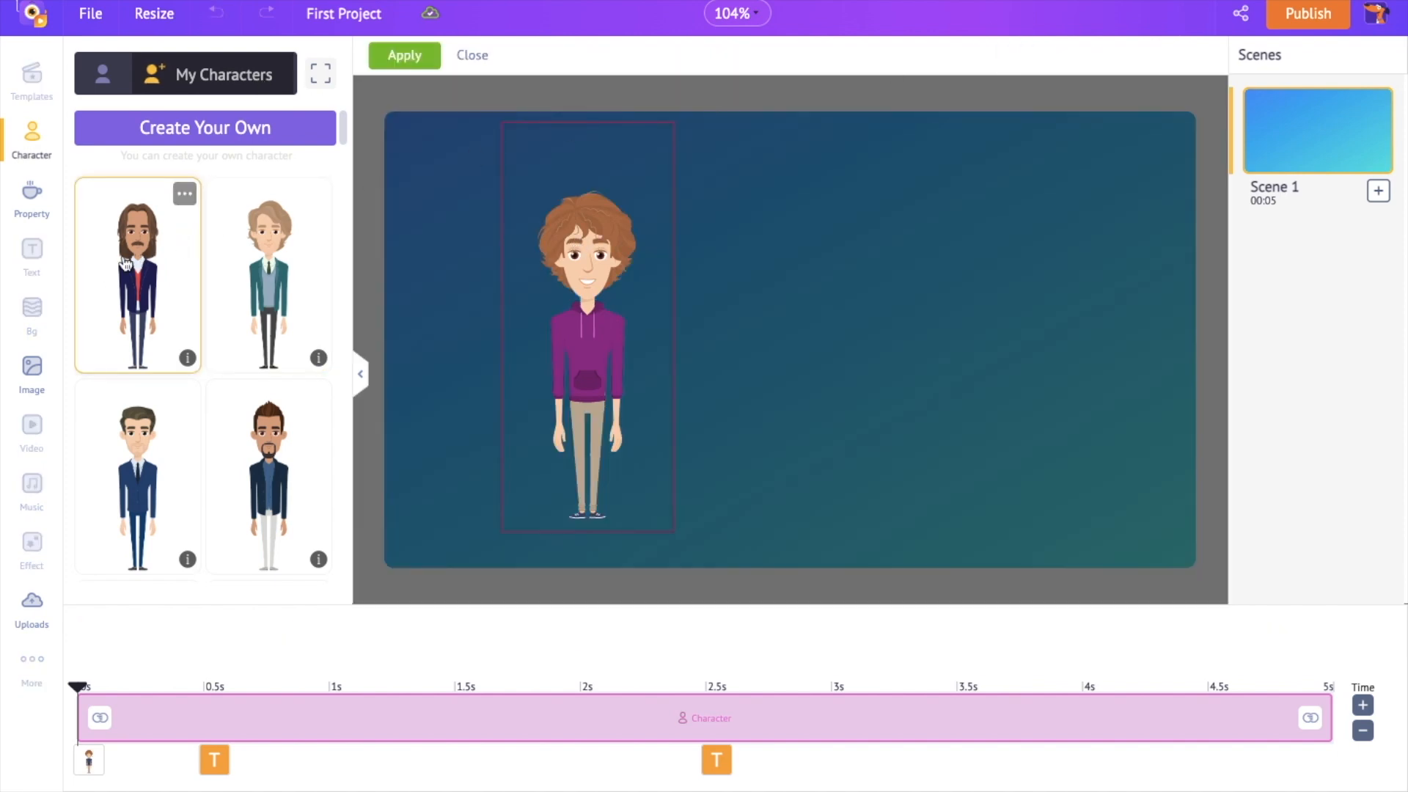
click(189, 232)
click(404, 55)
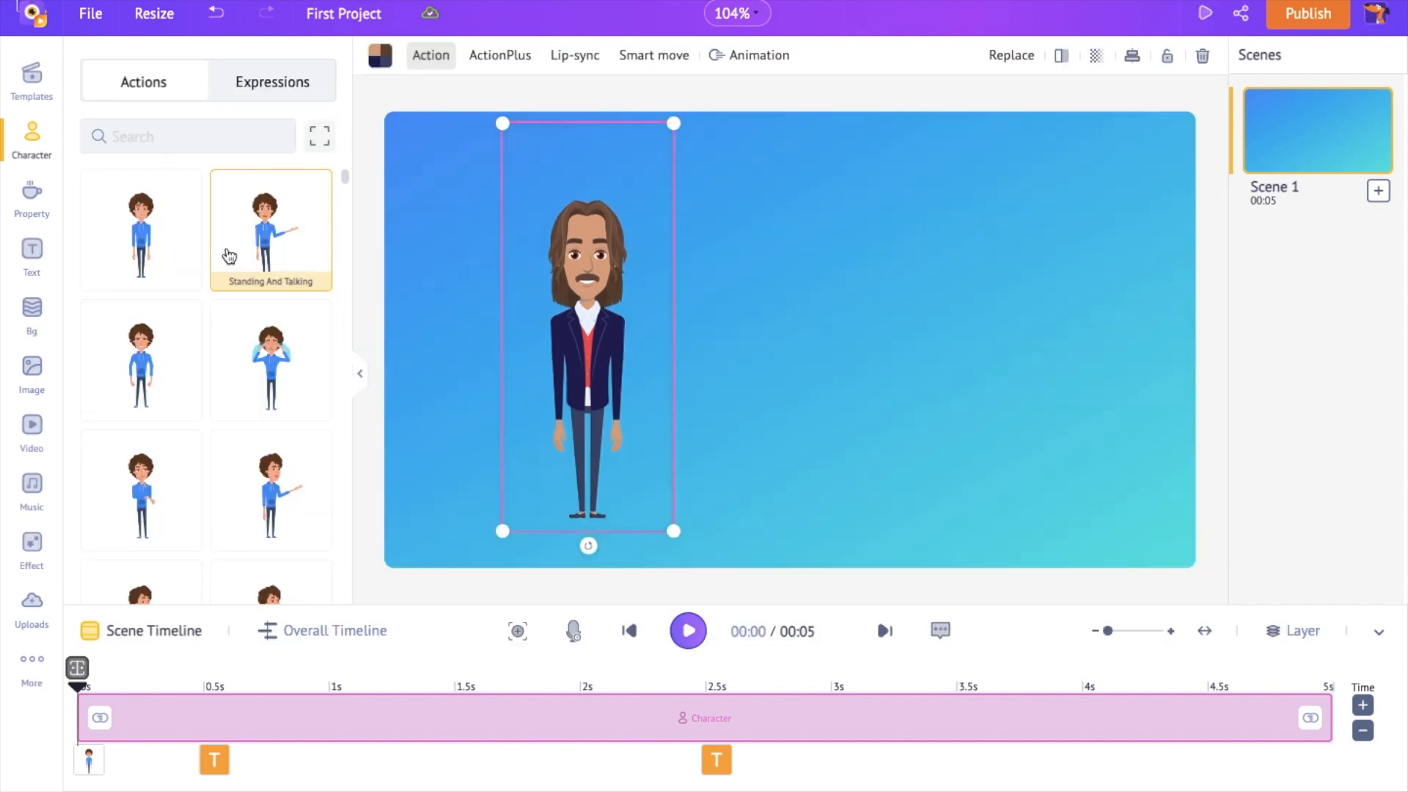
Search the character actions for "happy" and give the character the dreamy hands-on-cheeks pose in a white circle, placed beside the text
click(227, 368)
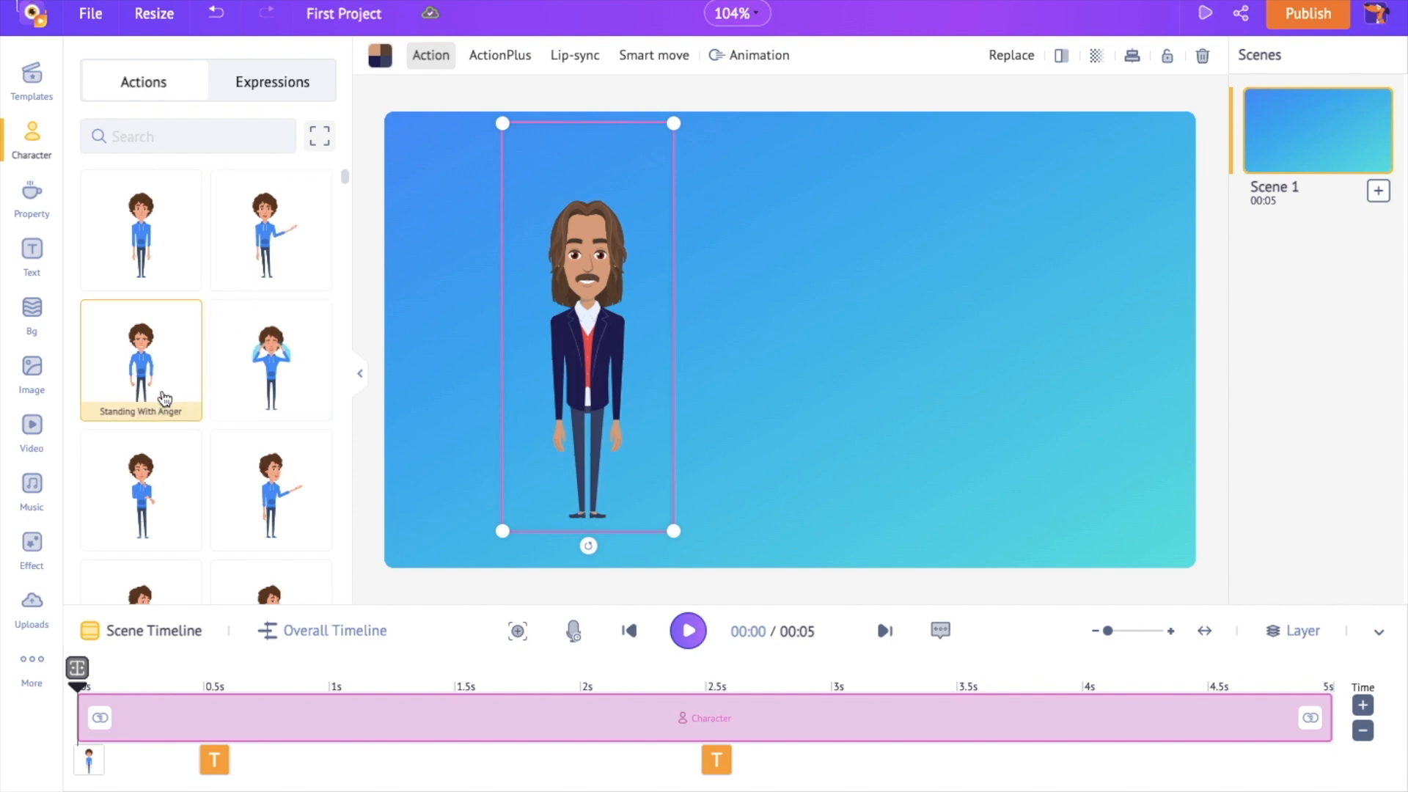
scroll(158, 403, down, 3)
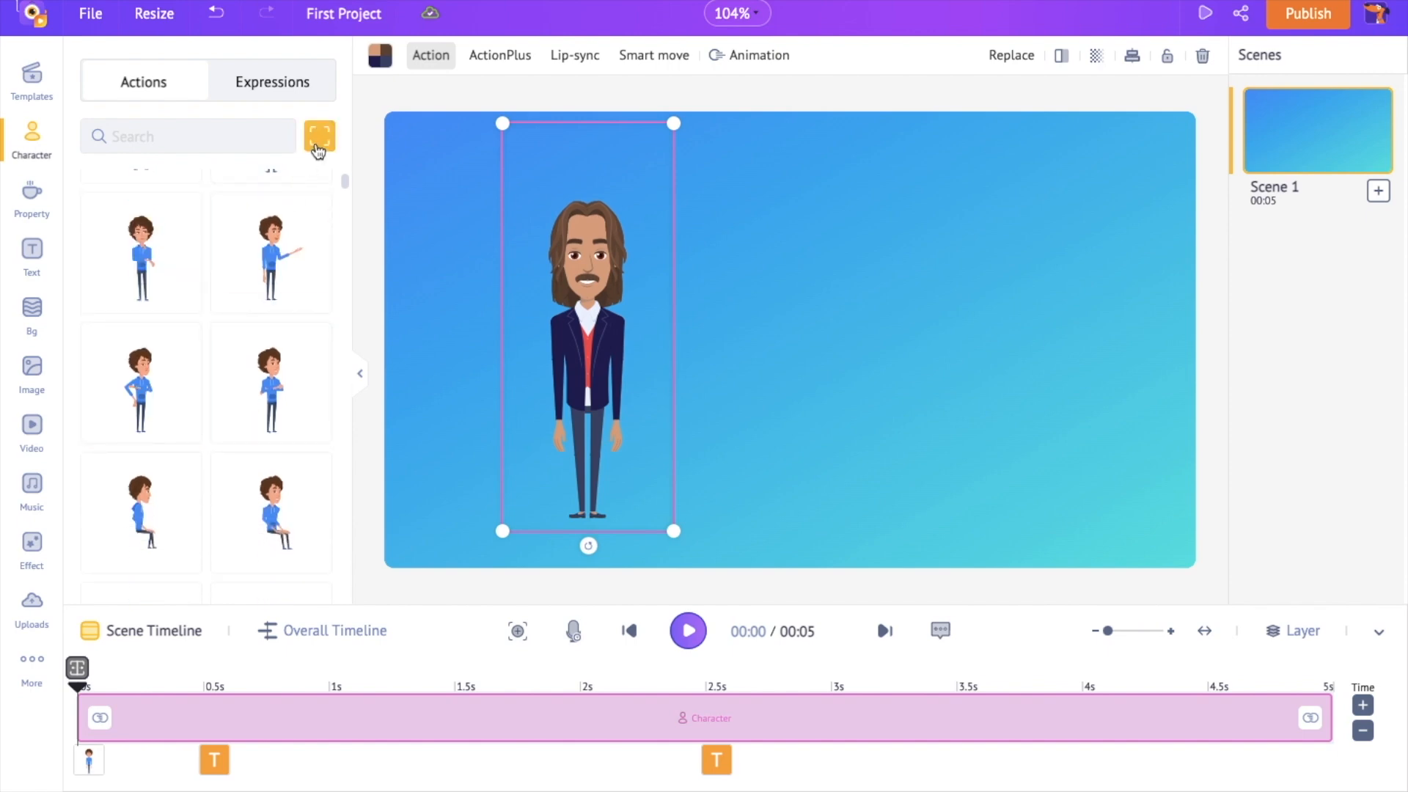
click(317, 151)
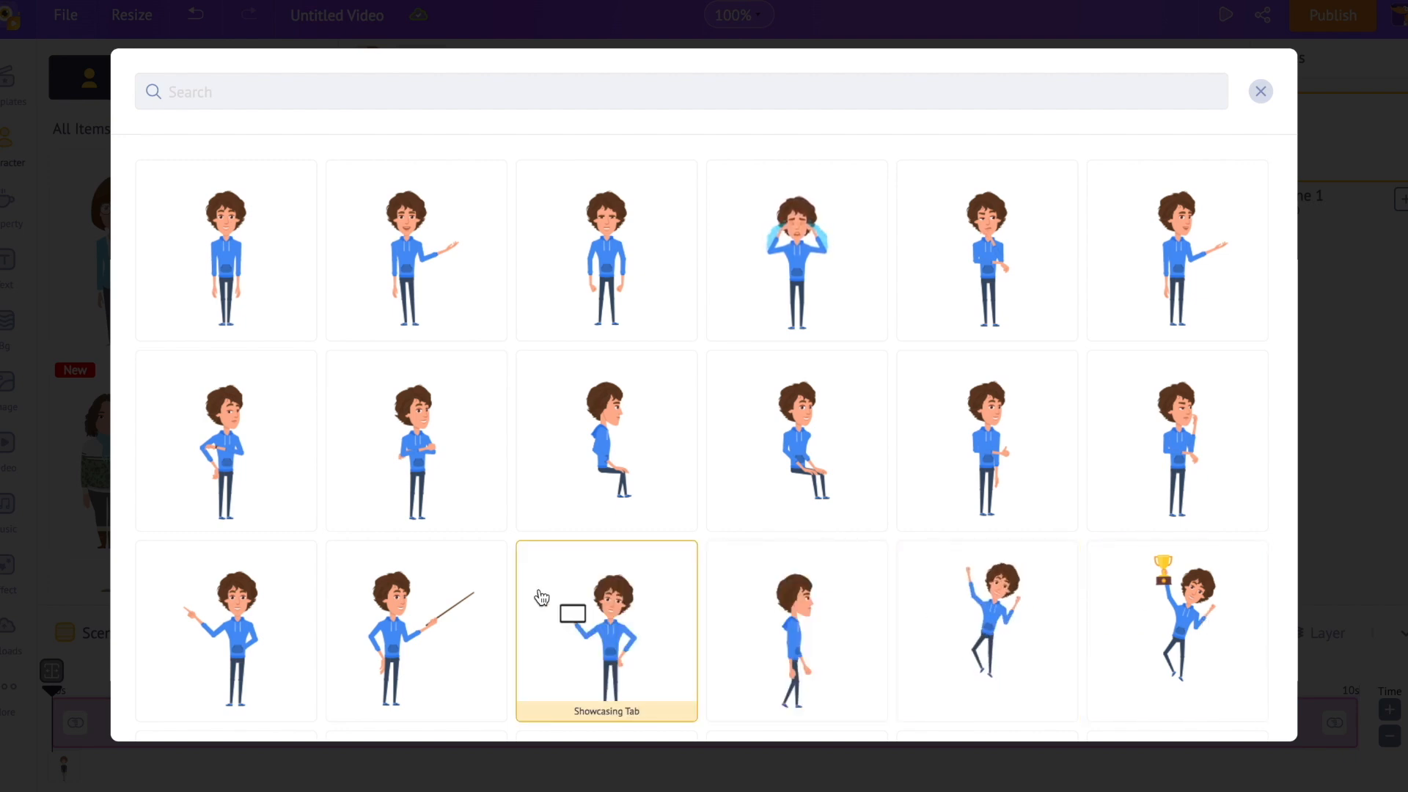
click(622, 93)
text(happ)
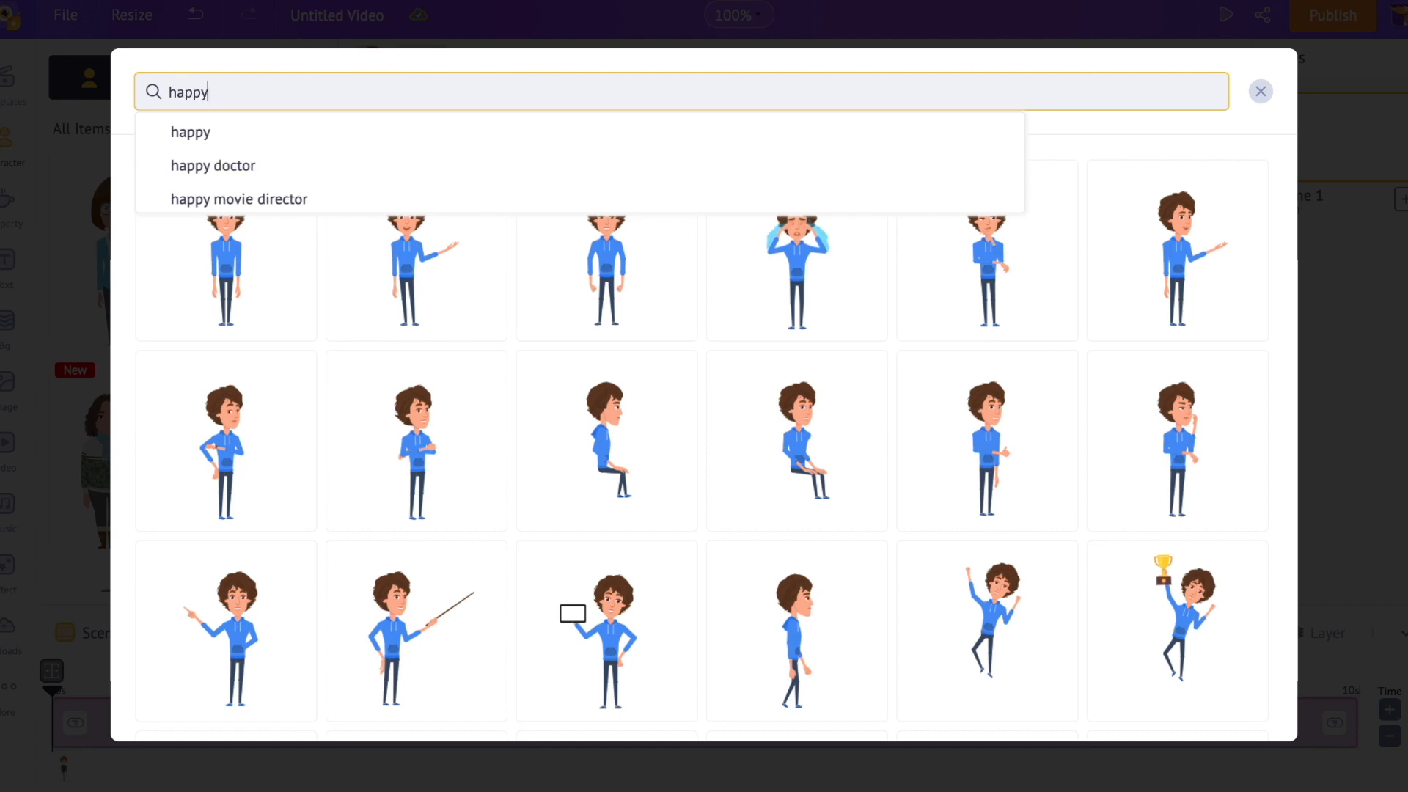
text(y)
key(Return)
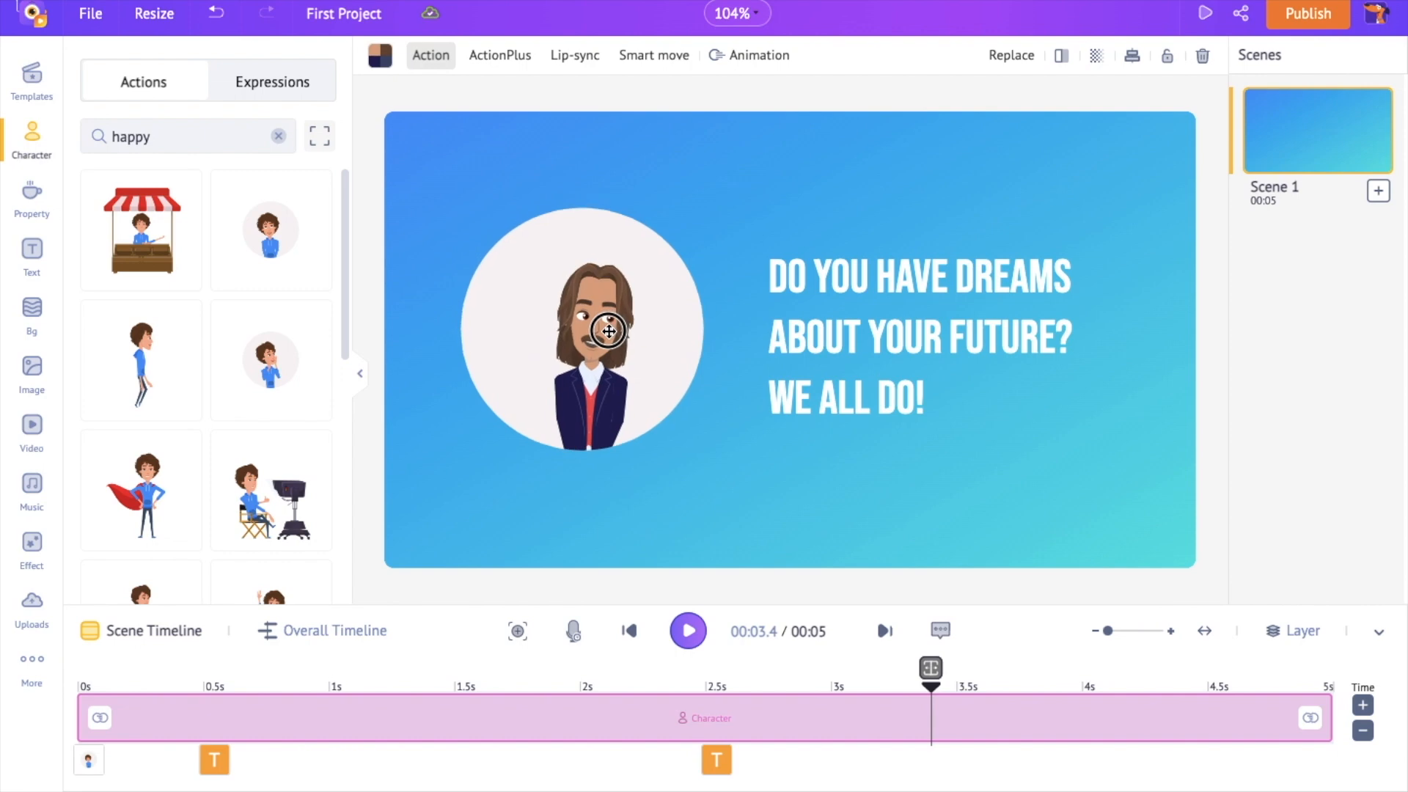
click(619, 339)
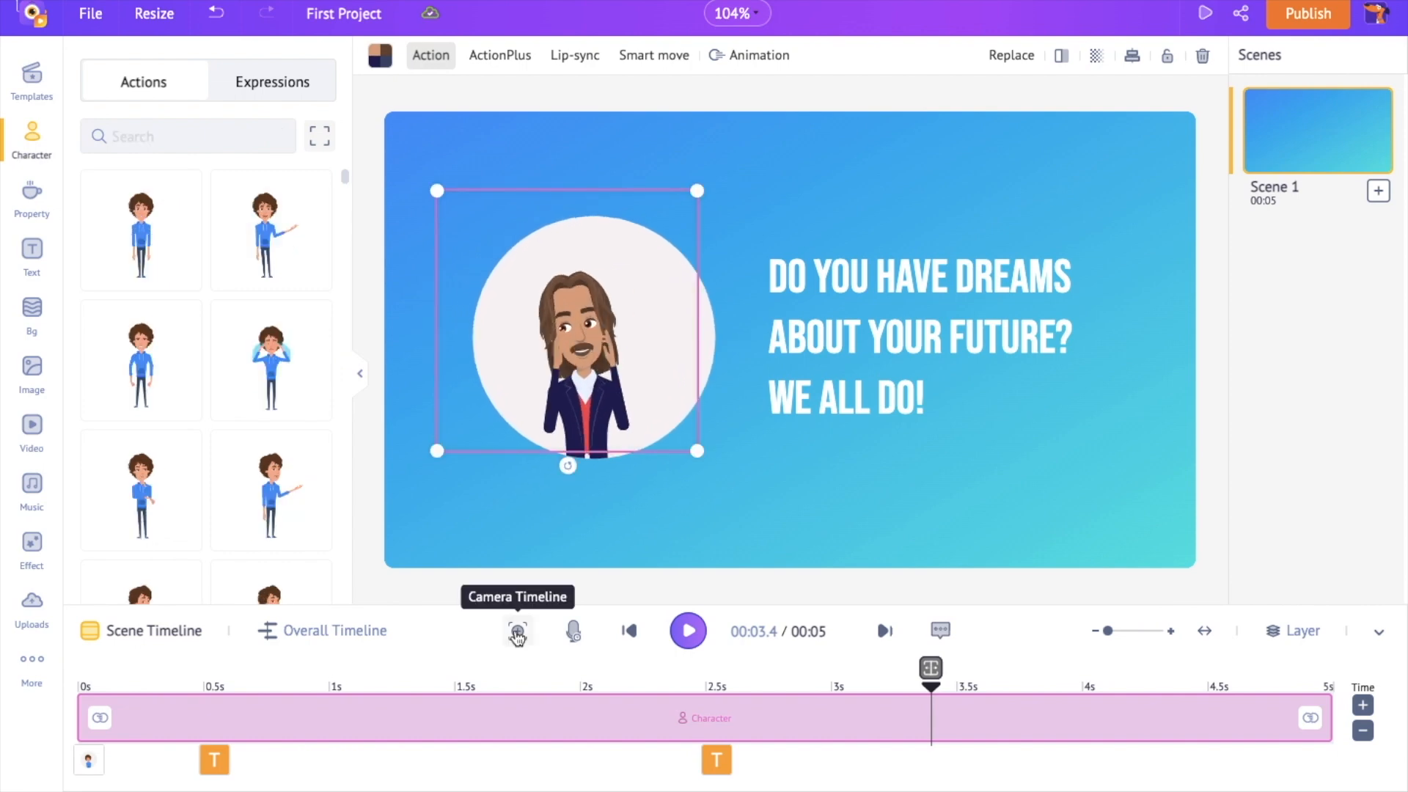
Switch Scene 1 to a dynamic camera and extend its movement over the full 5 seconds
click(518, 632)
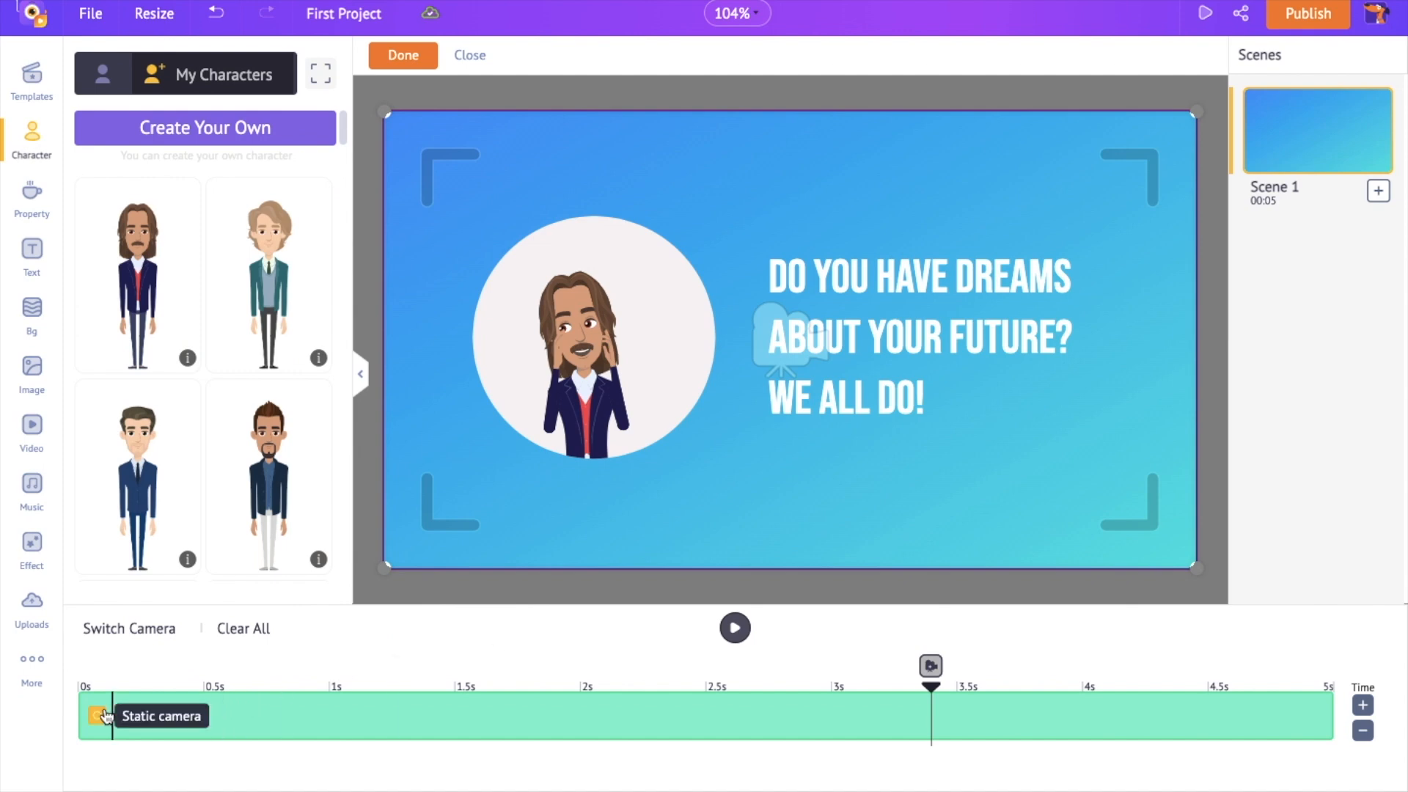
click(103, 715)
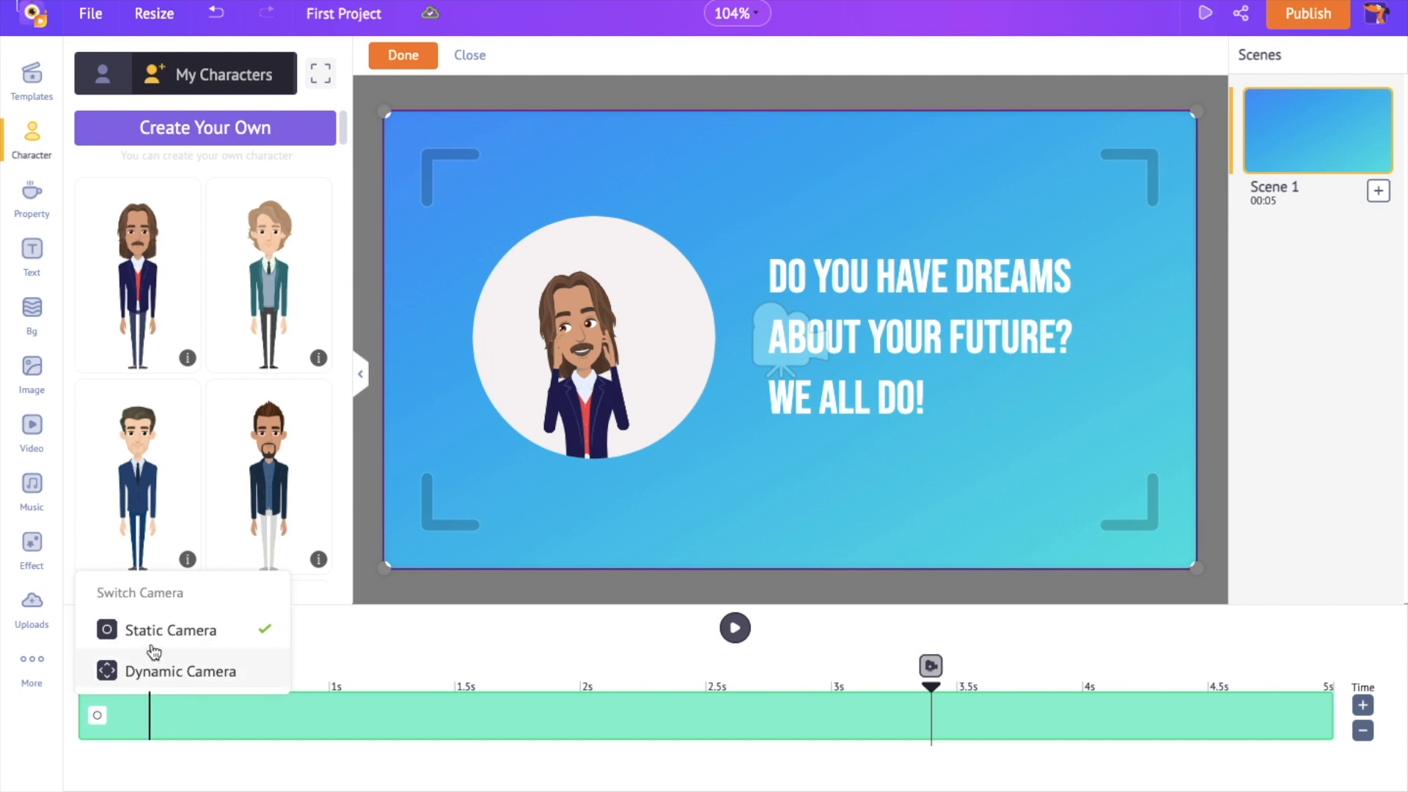
click(160, 673)
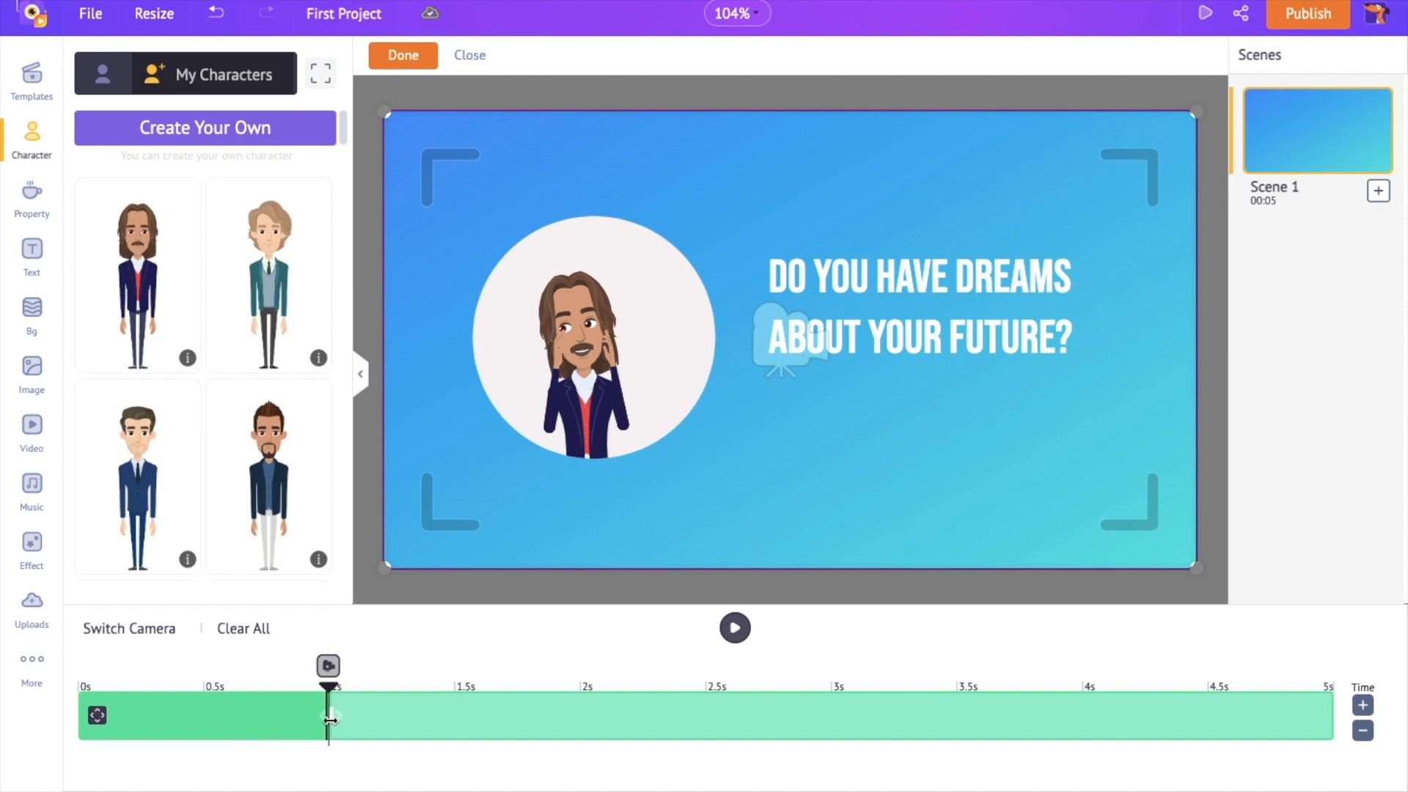
drag(330, 719, 783, 713)
drag(1024, 711, 1386, 706)
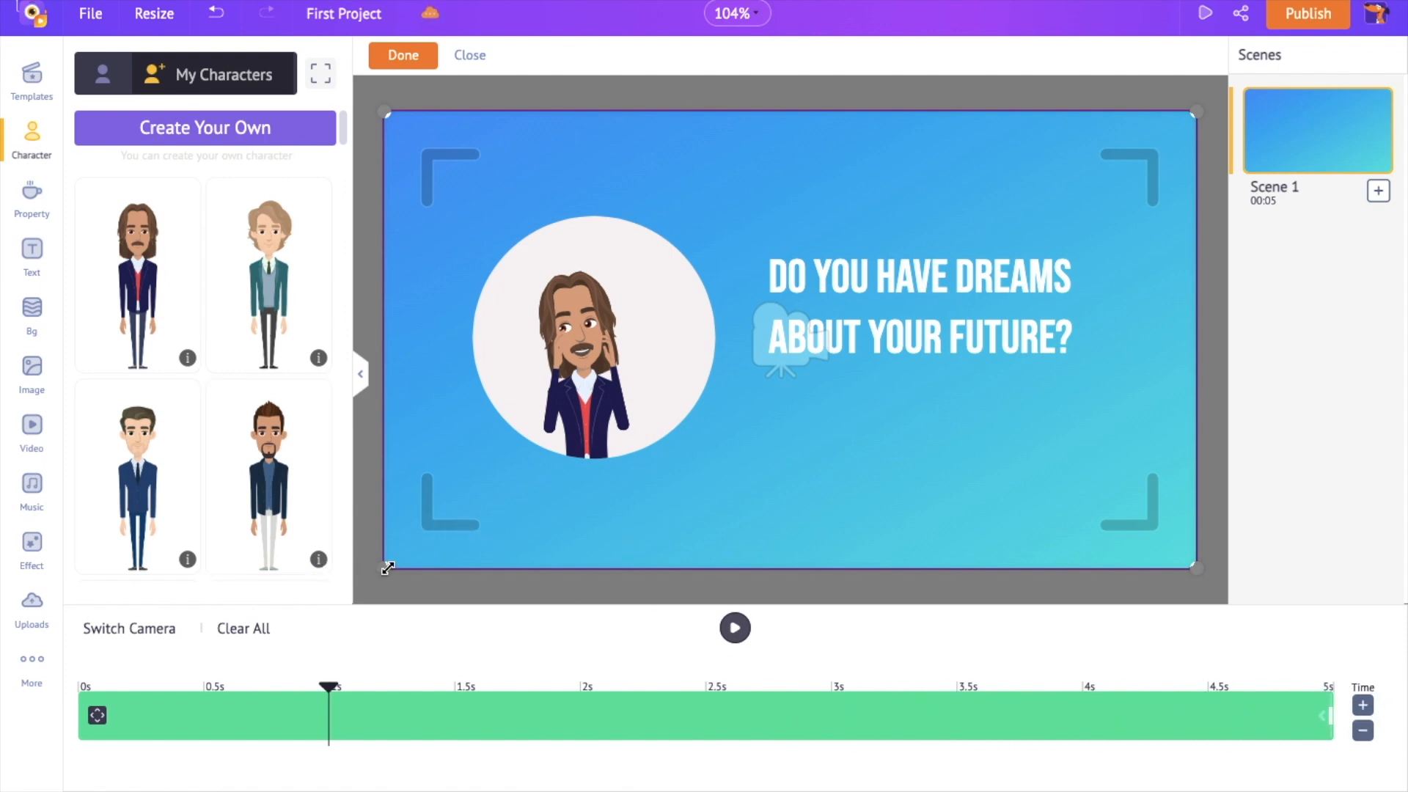
Shrink Scene 1's camera frame slightly around its centre, apply the camera move and play the scene from the start
drag(388, 569, 462, 517)
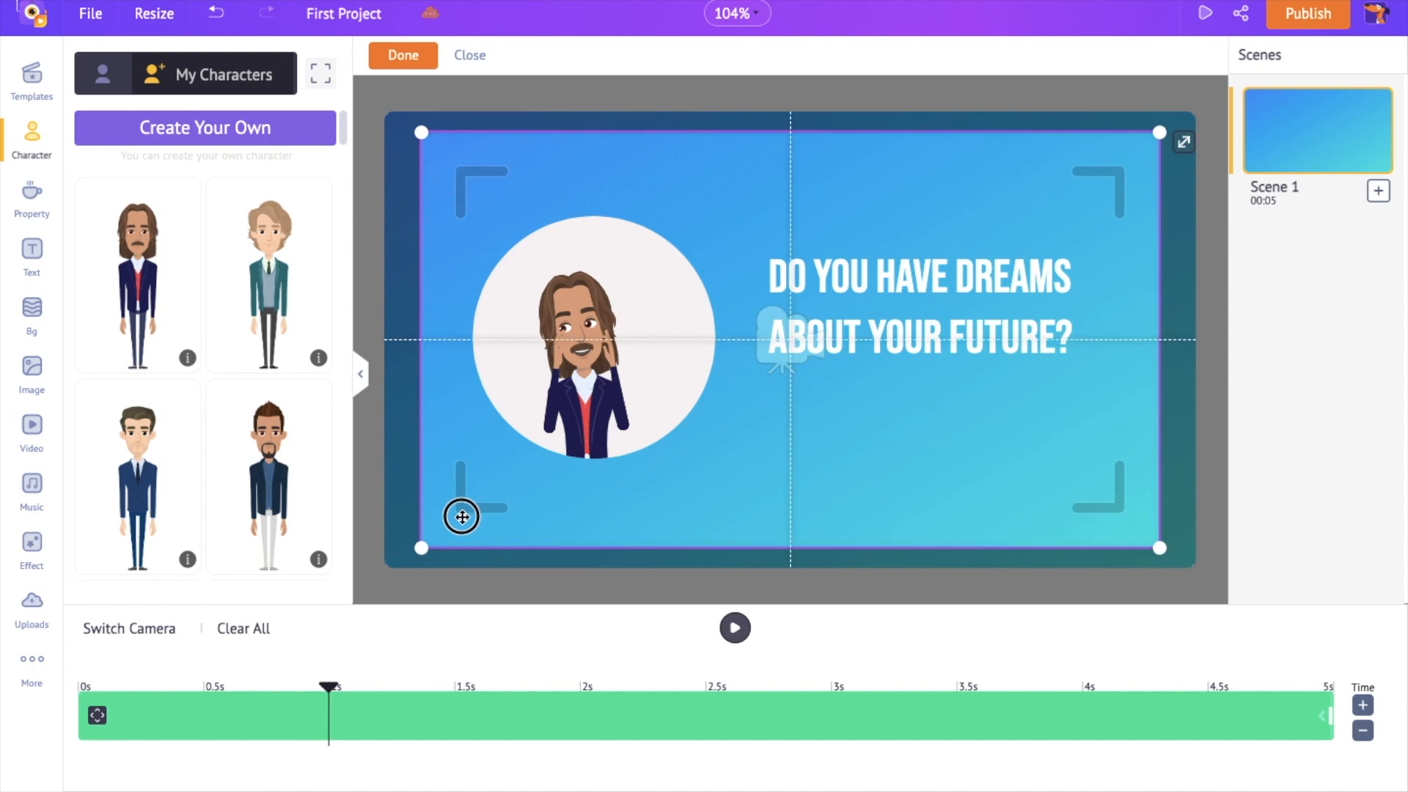
click(412, 58)
click(629, 631)
click(688, 631)
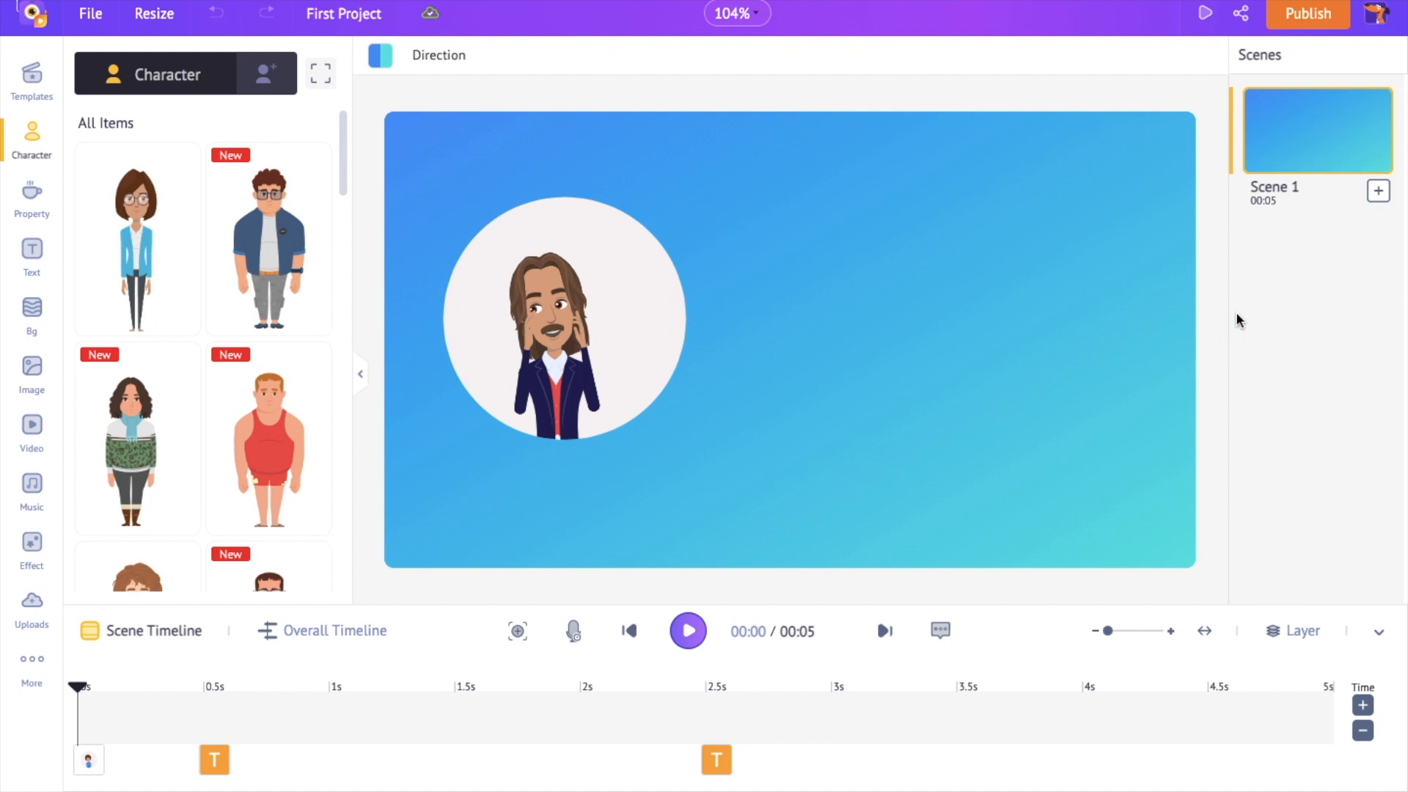
Add Scene 2 and shorten its duration to 2 seconds
click(1378, 192)
click(1362, 732)
click(1363, 732)
click(1362, 732)
click(1363, 732)
click(1363, 732)
click(1363, 731)
click(1363, 731)
click(1363, 731)
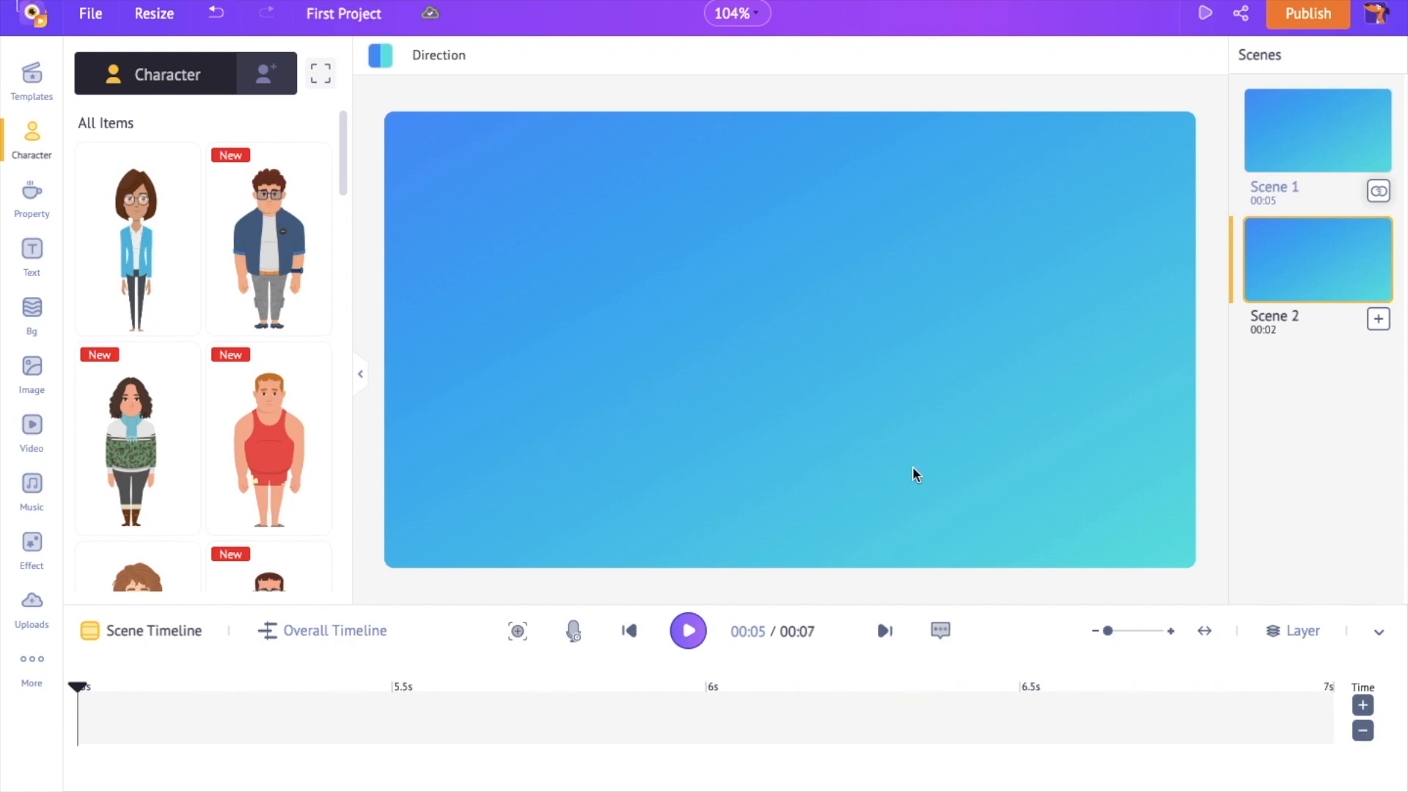
Add the subheading "we dream about having" to Scene 2 in Bebas Neue at size 46, centred in the frame
click(31, 253)
click(277, 157)
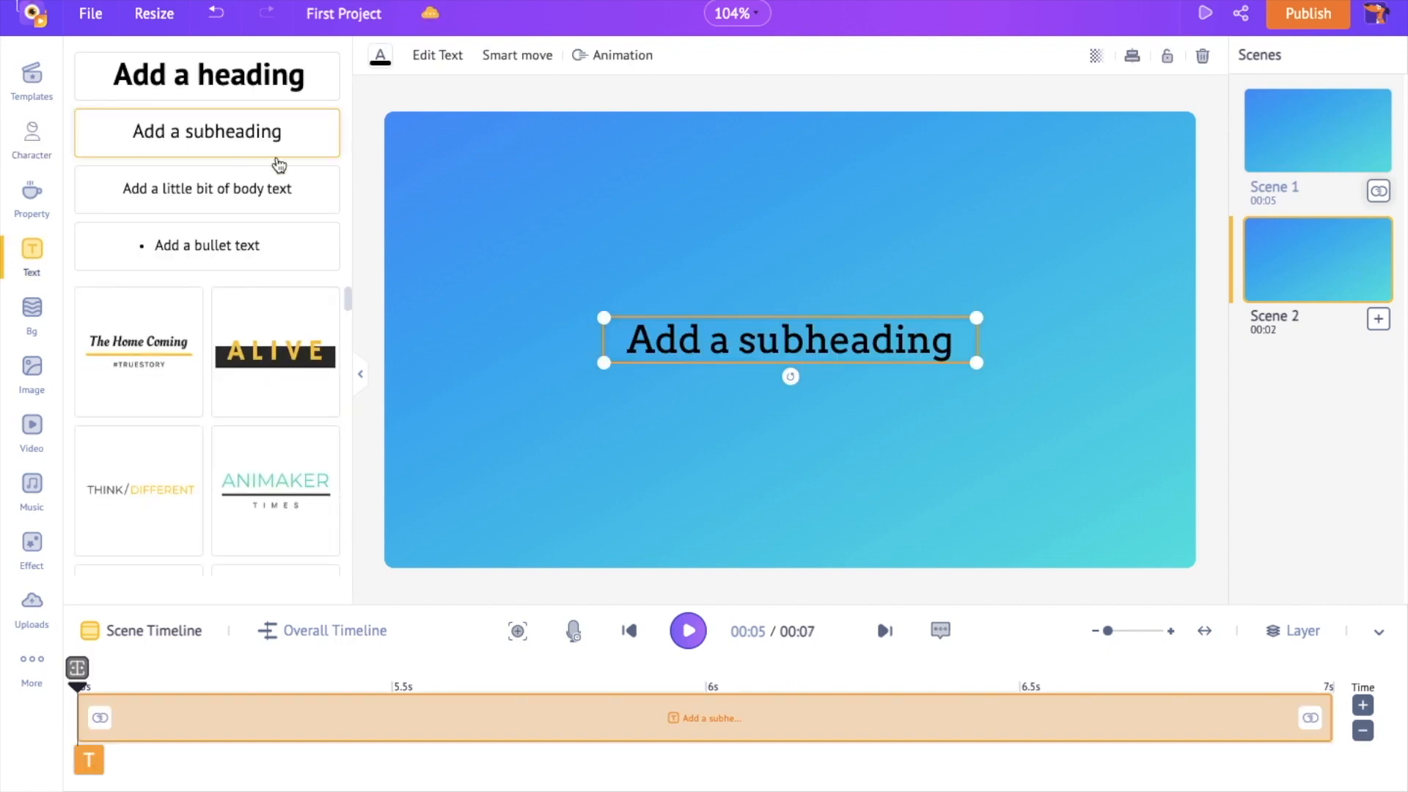
text(we dream about having)
click(147, 119)
click(139, 335)
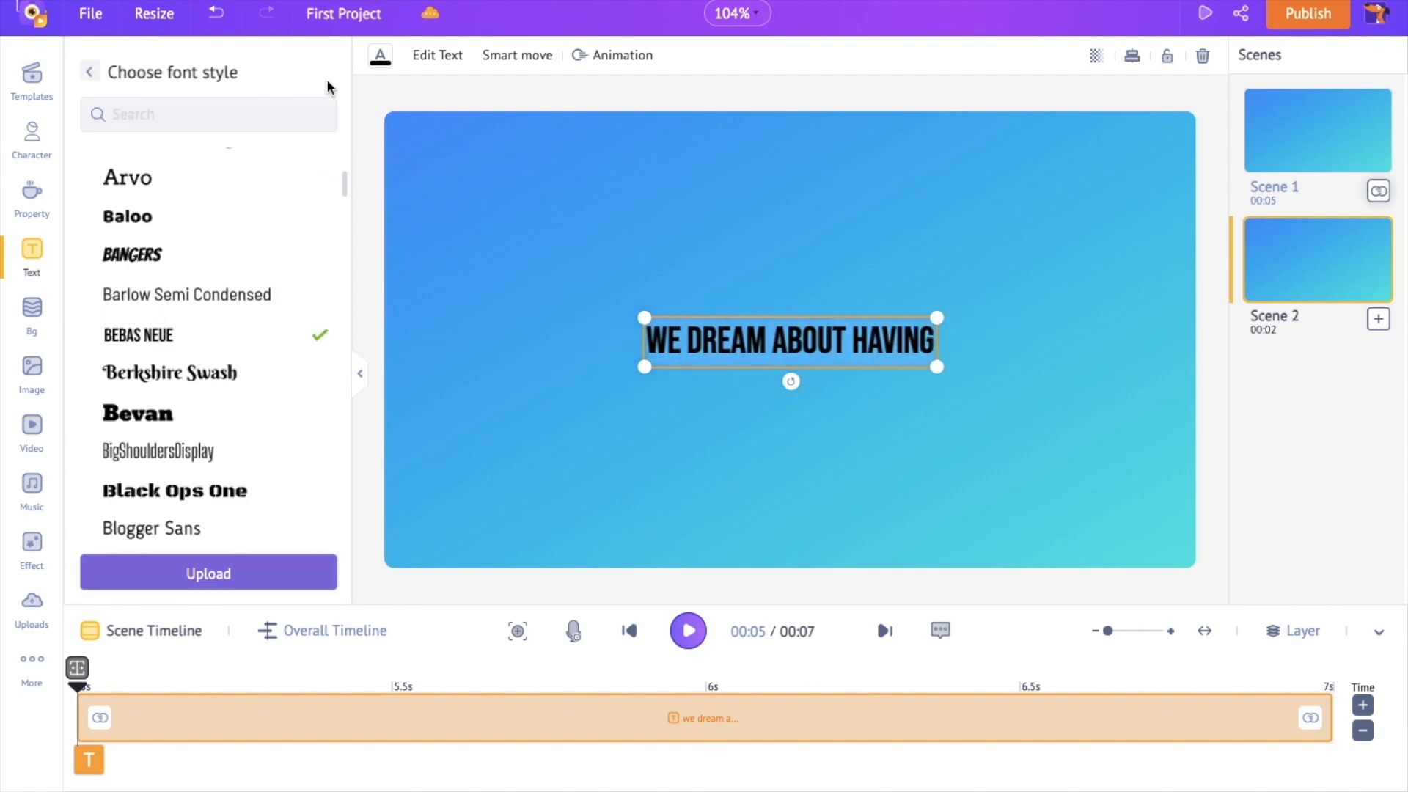
click(323, 123)
click(296, 455)
drag(722, 346, 754, 338)
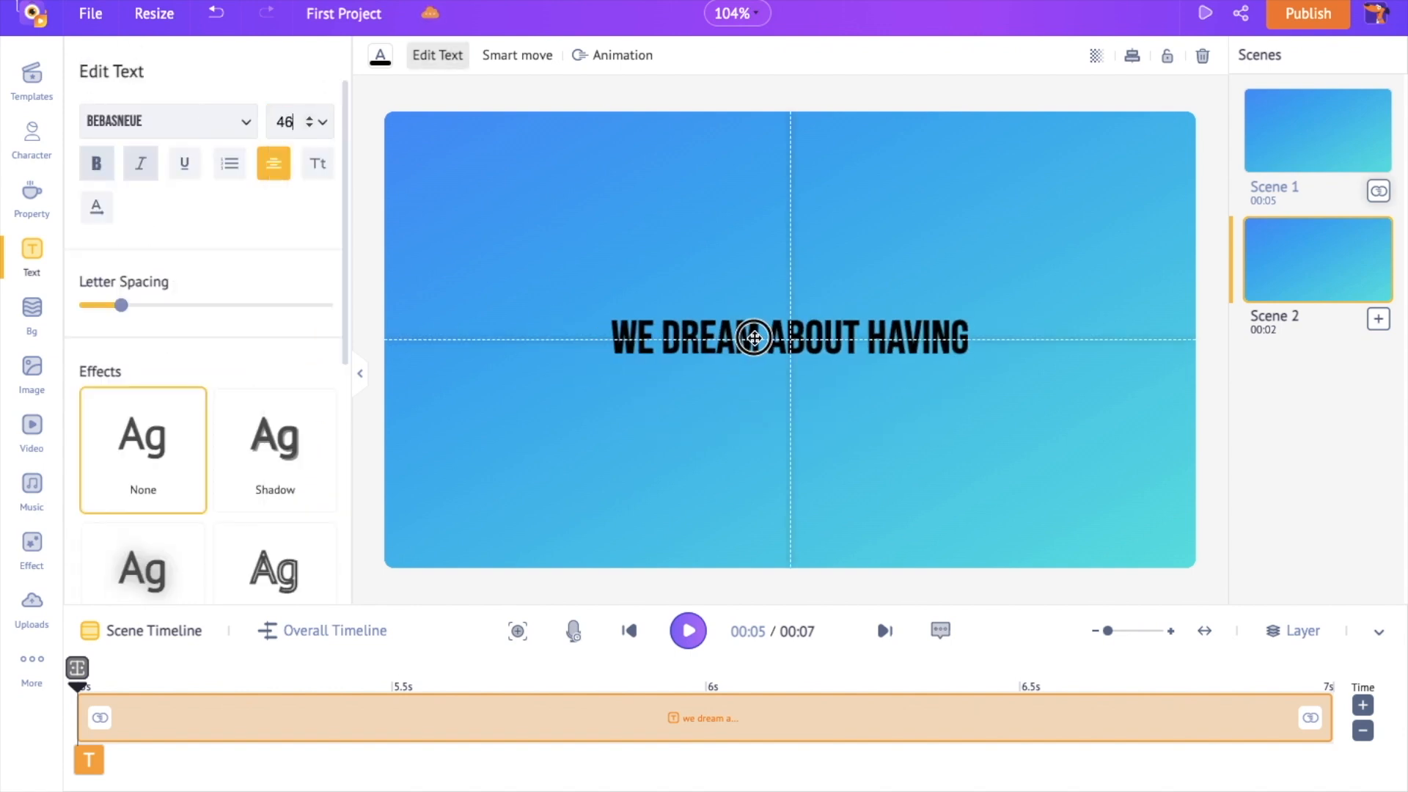
Colour the Scene 2 text white (#FFFFFF) and give it the Wipe Left enter animation
click(380, 55)
drag(116, 210, 60, 138)
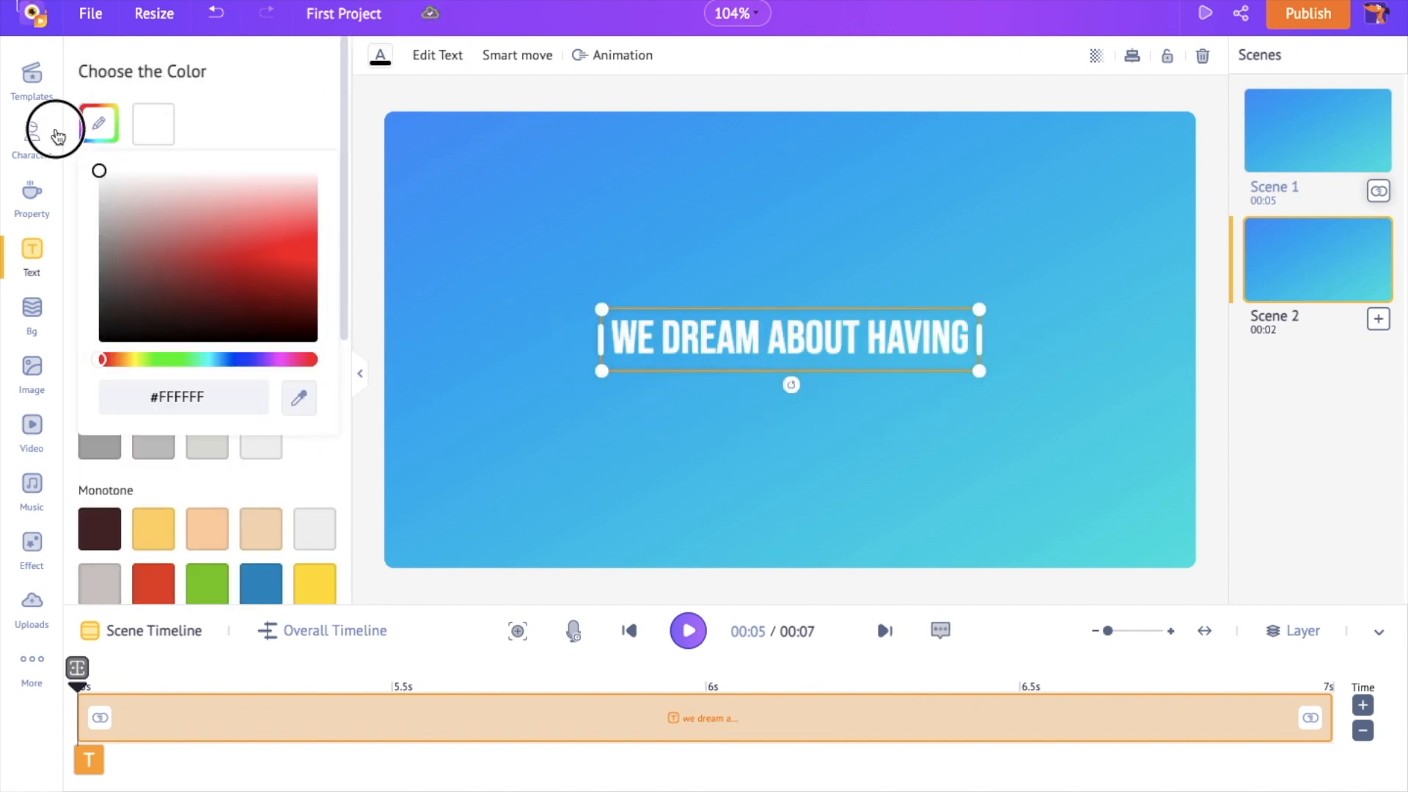
click(612, 55)
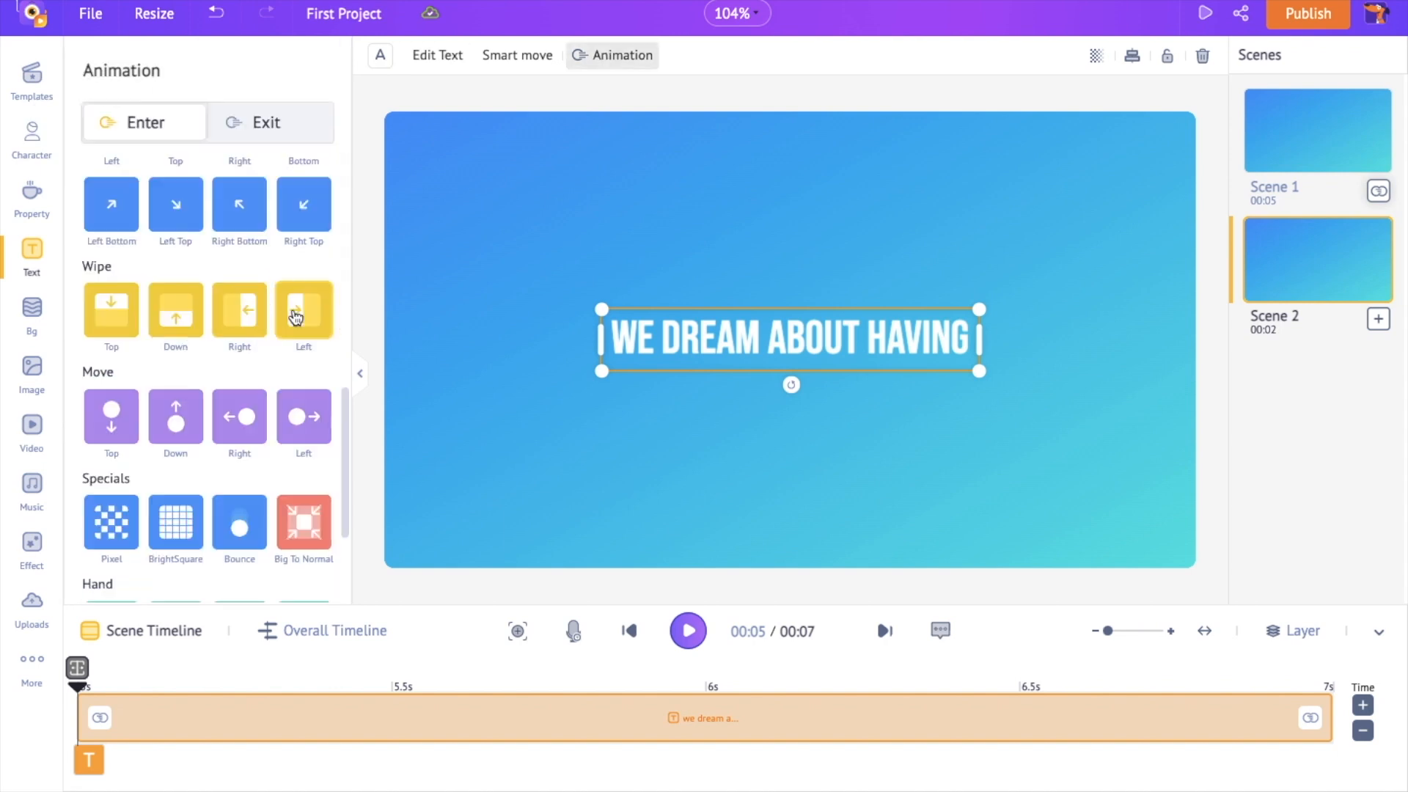
click(296, 316)
Give Scene 2 a dynamic camera lasting the whole scene, with a slightly smaller camera frame
click(518, 631)
click(129, 628)
click(148, 670)
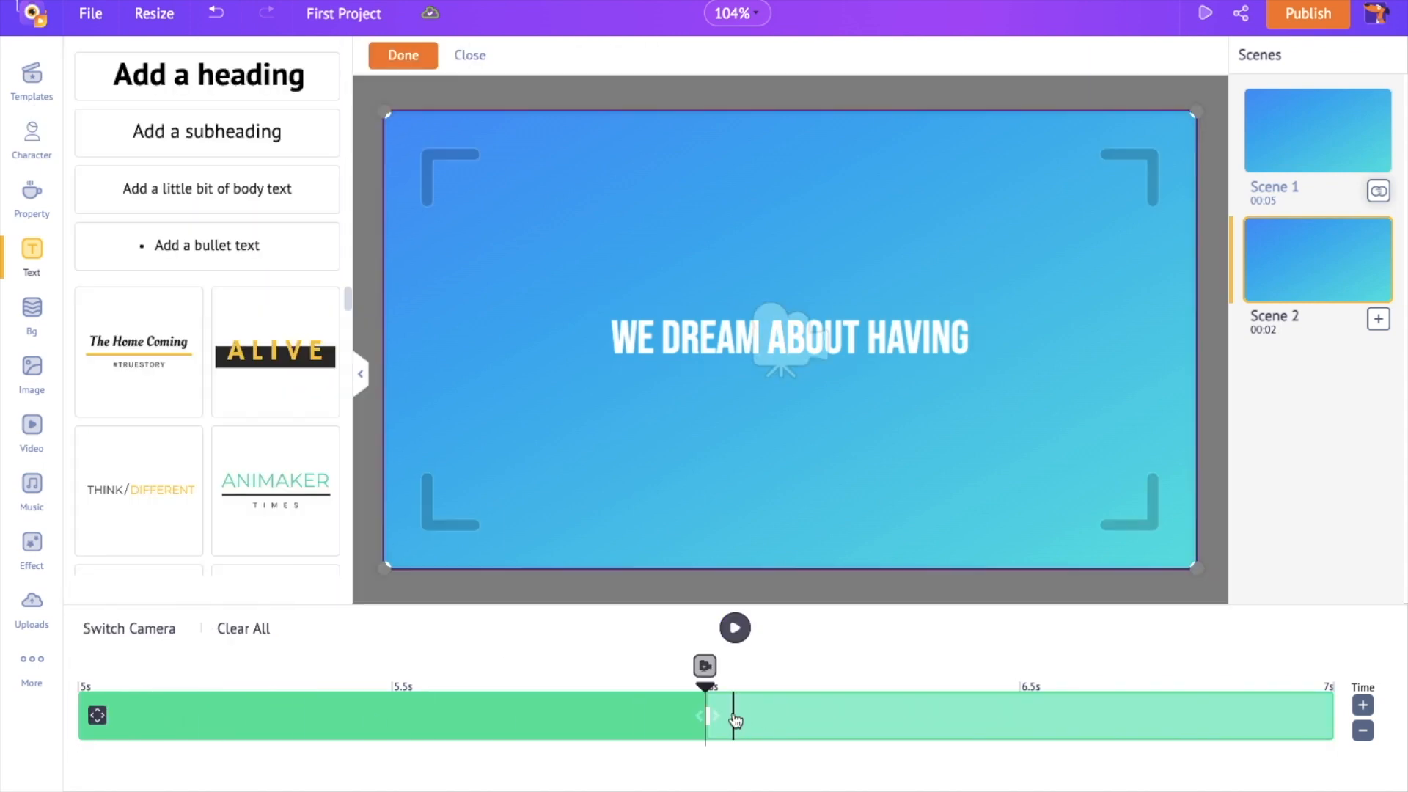
drag(742, 721, 1396, 711)
drag(388, 563, 411, 551)
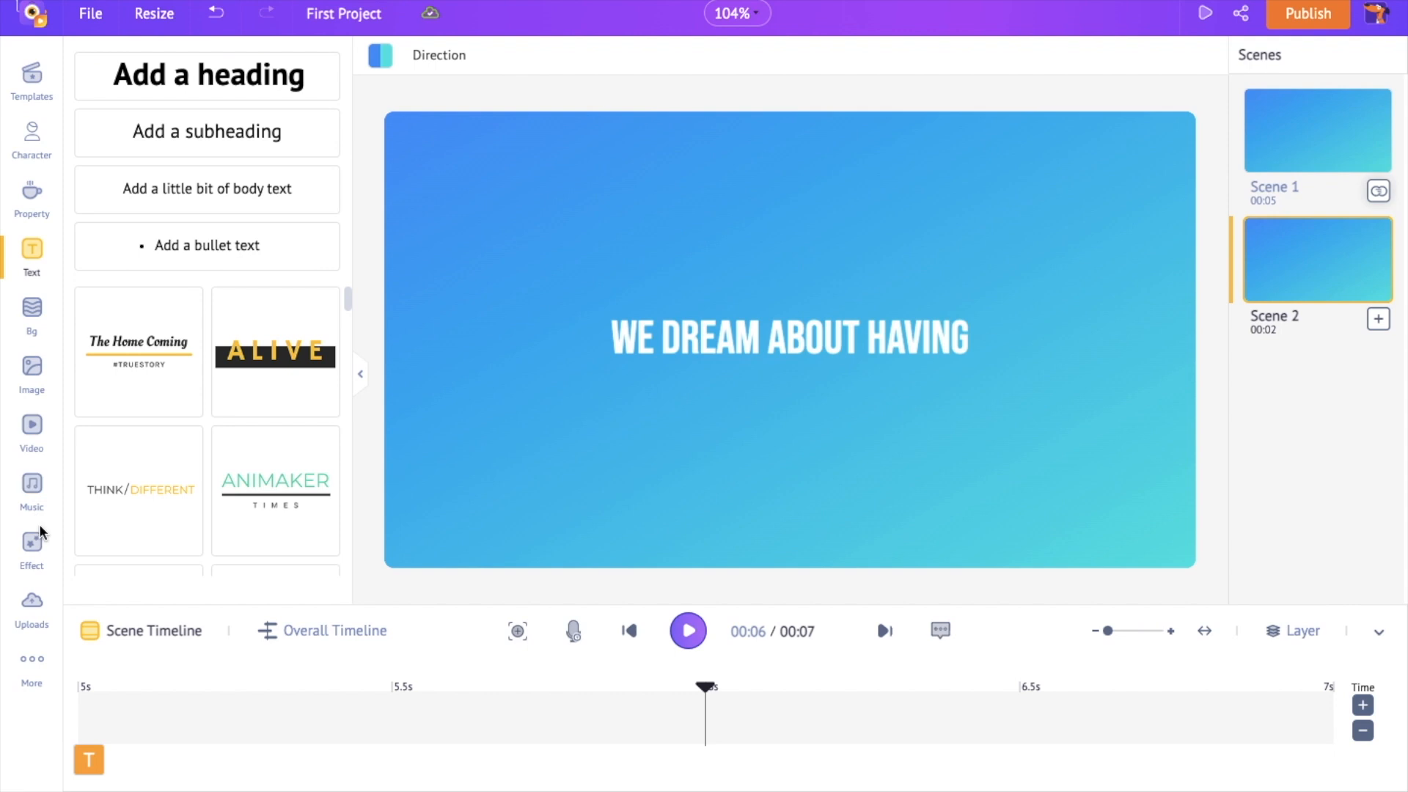
Apply the coloured-dots screen effect from the start of Scene 2 and preview it
click(38, 548)
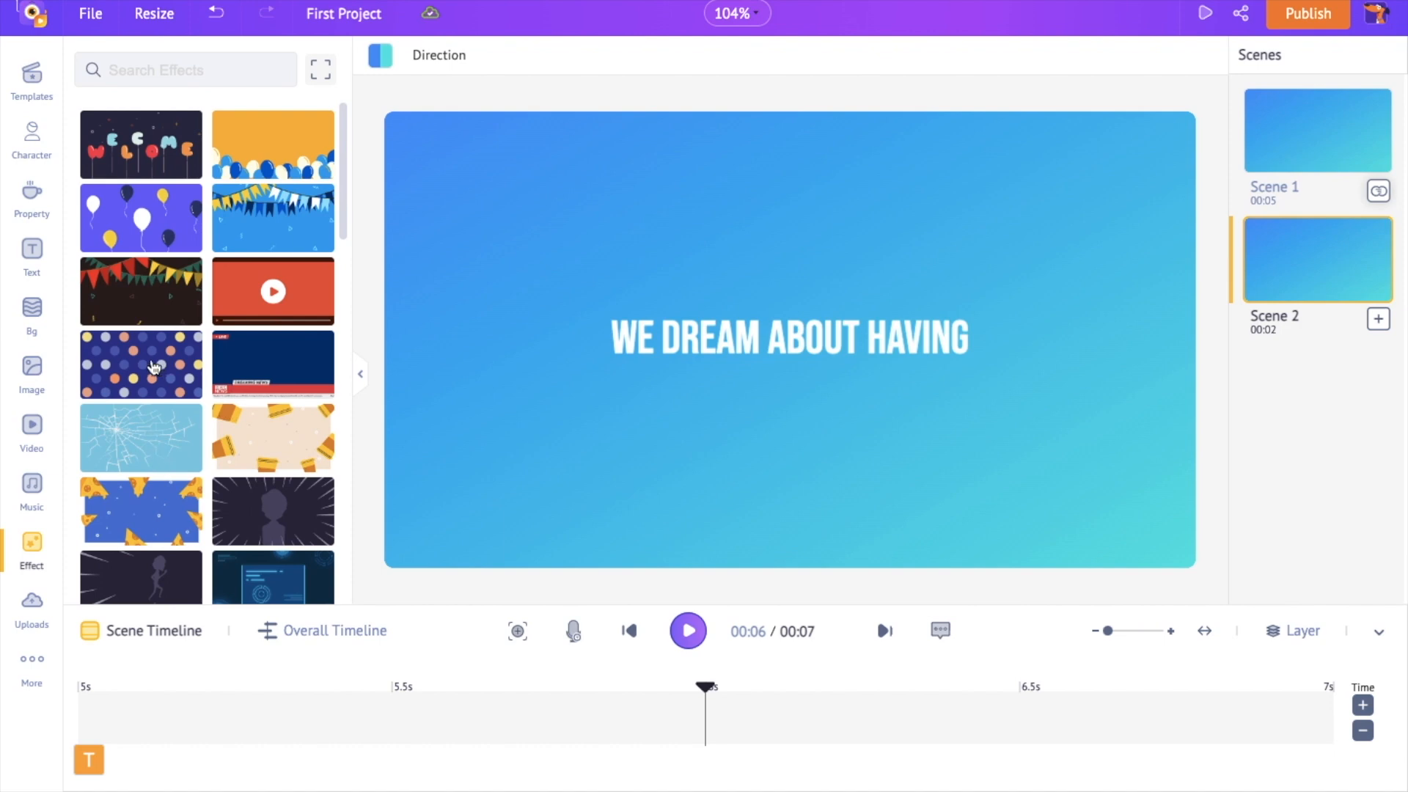
drag(703, 687, 12, 682)
click(122, 357)
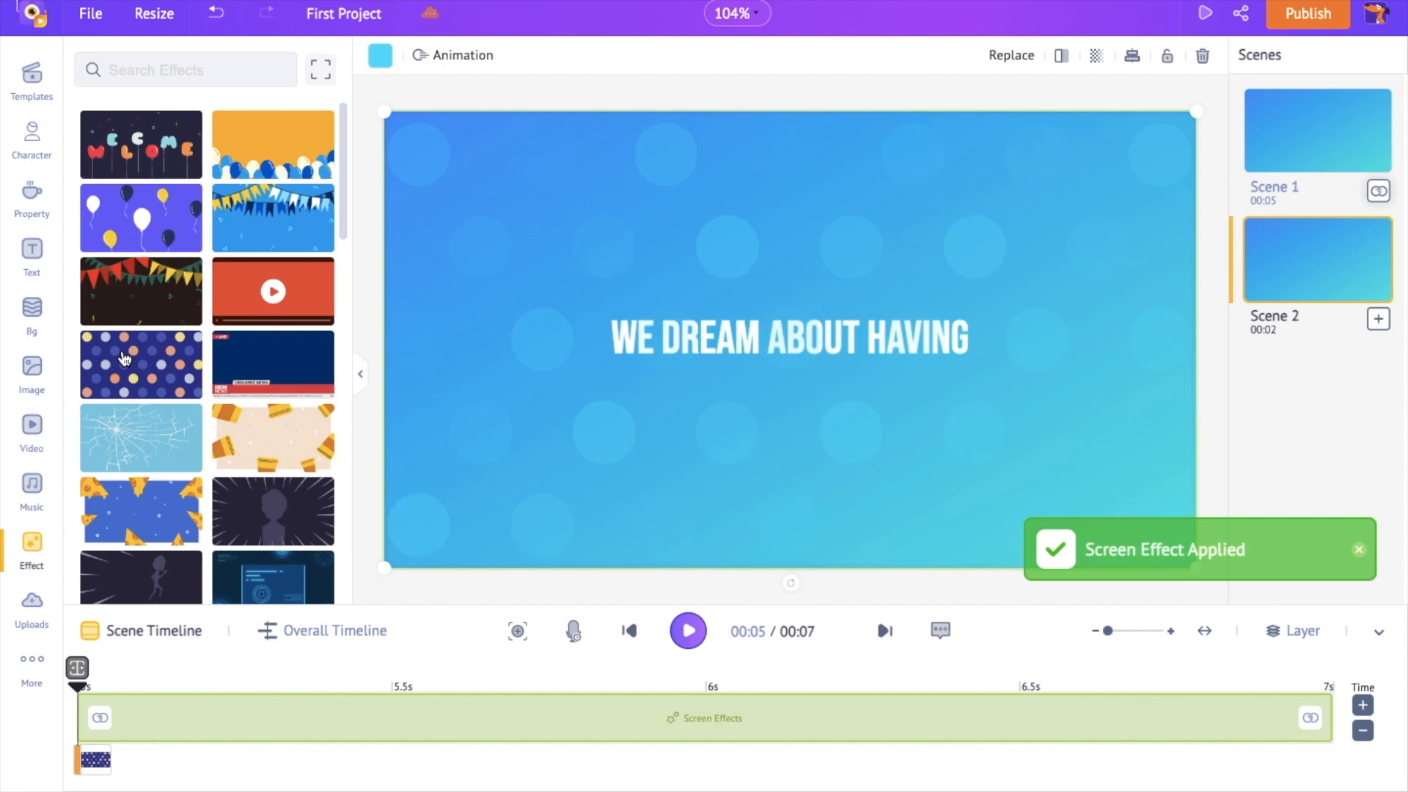
click(689, 631)
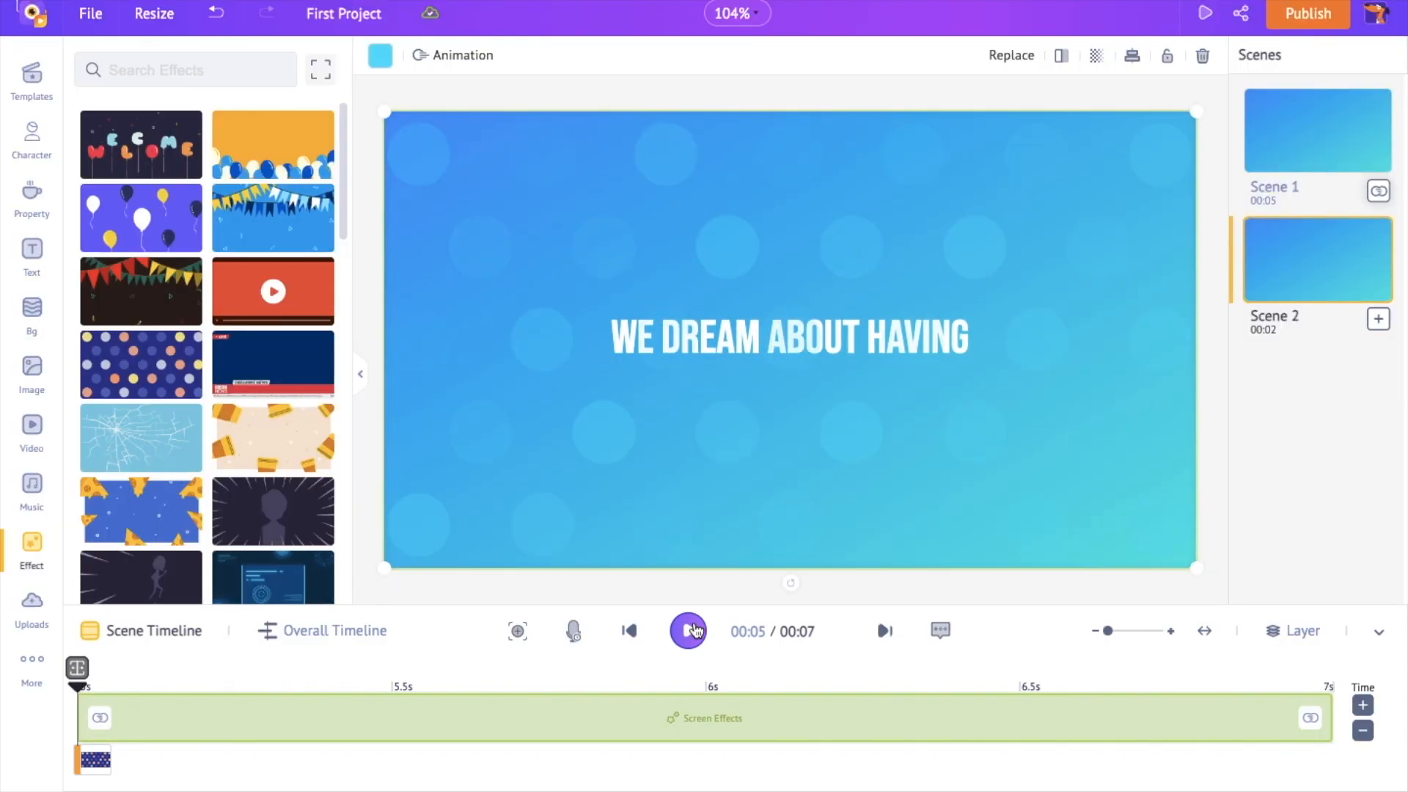
Add Scene 3 and shorten its duration to 5 seconds
click(1377, 321)
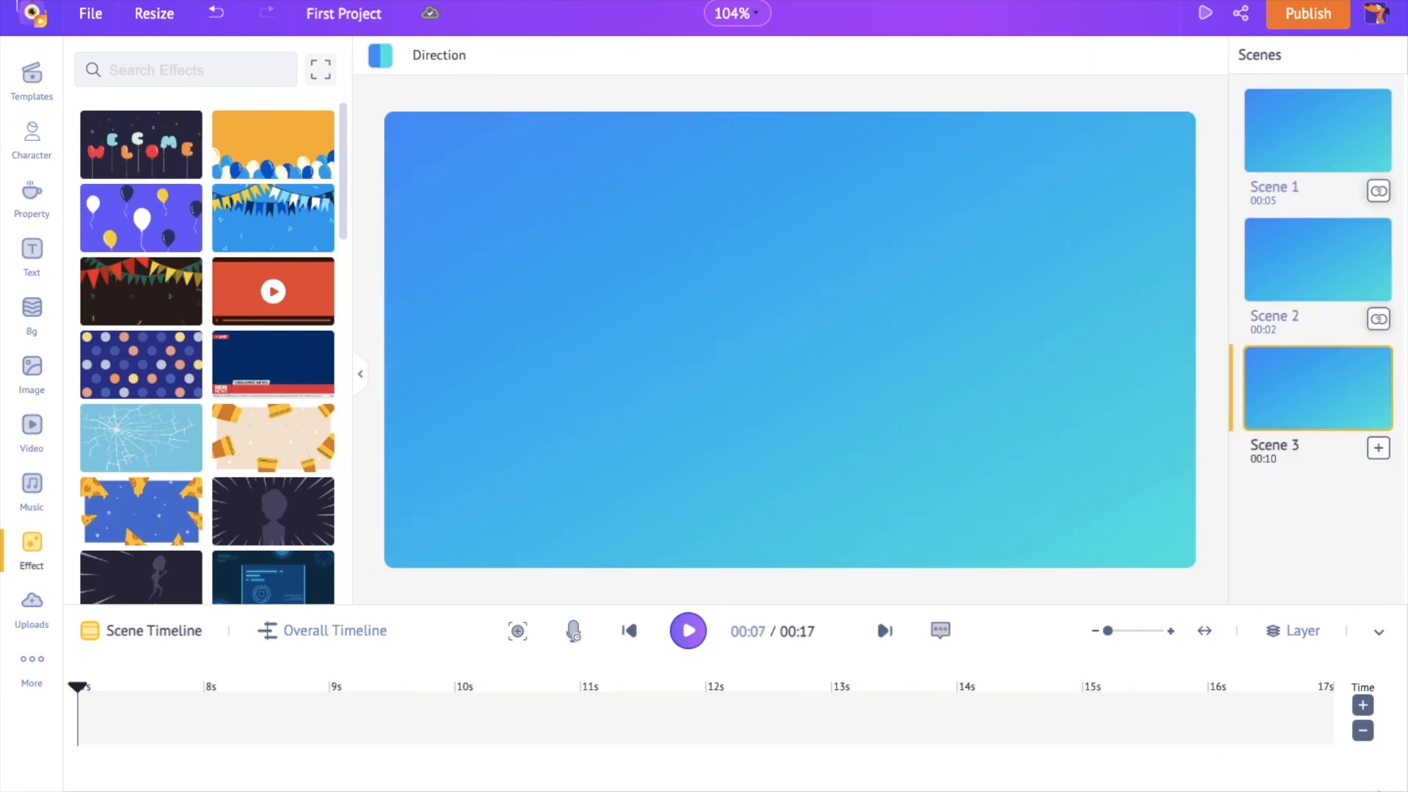
click(1362, 731)
click(1362, 731)
click(1362, 731)
click(1362, 730)
click(1363, 731)
Set Scene 3's background to the Home category's attic room with the yellow armchair and bookshelf
click(30, 326)
scroll(326, 301, down, 5)
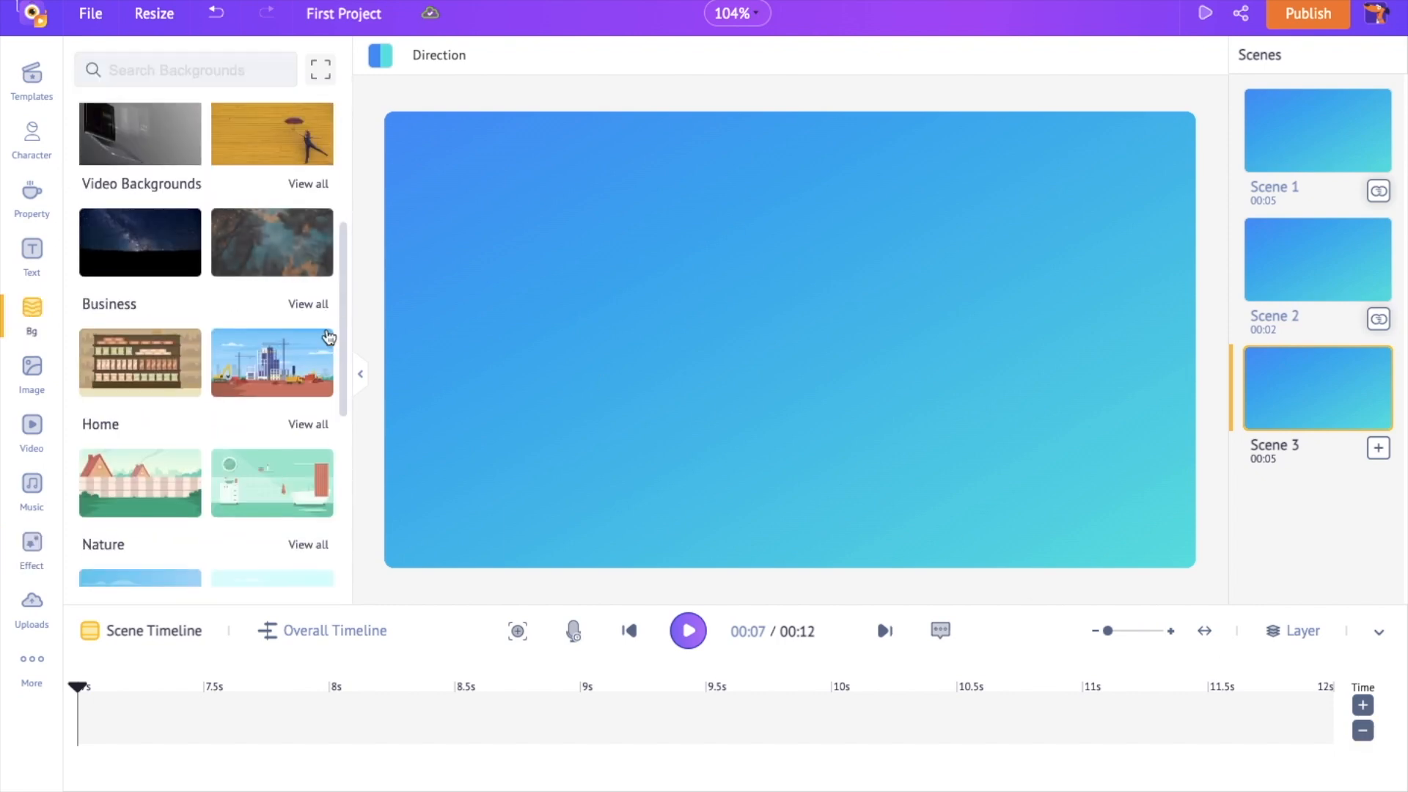
click(319, 295)
scroll(320, 299, down, 3)
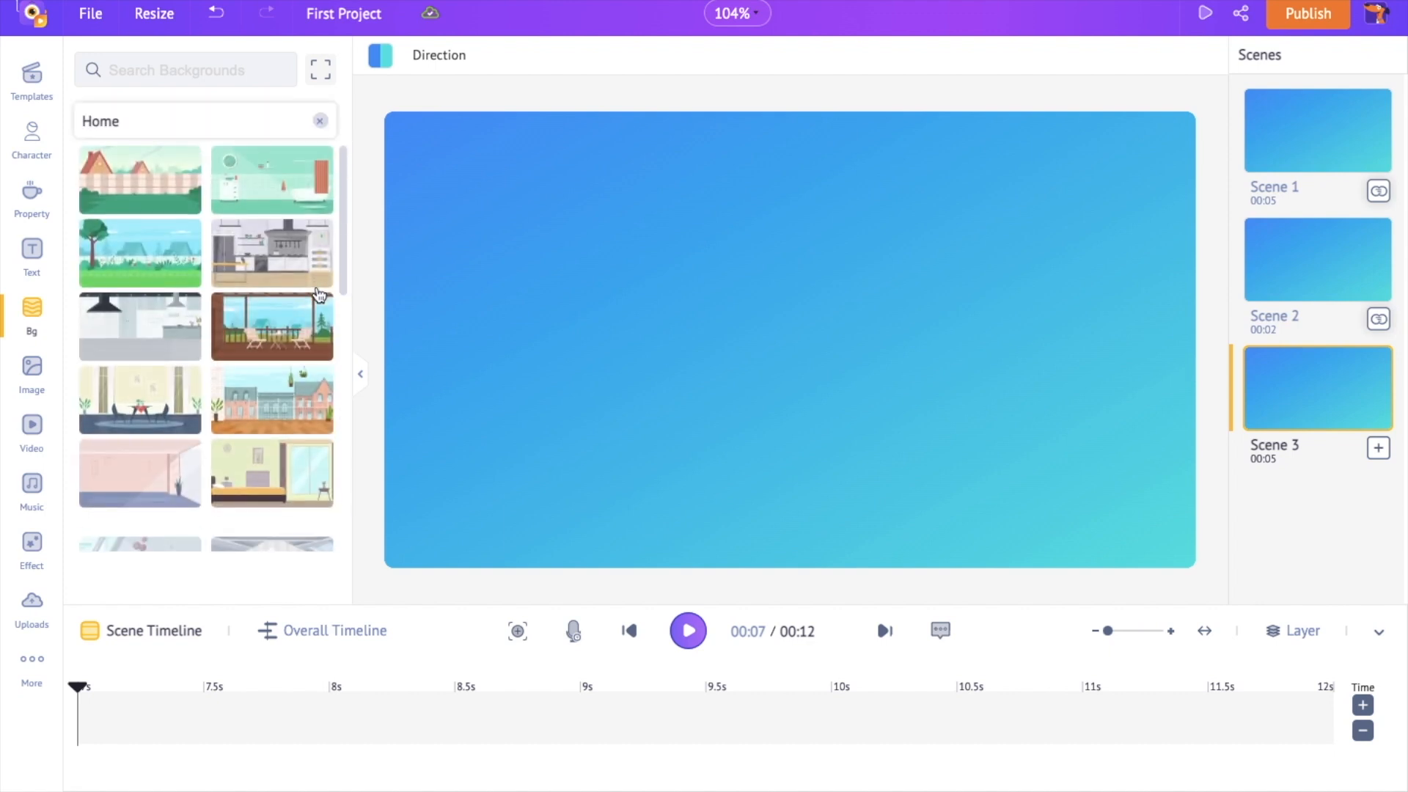
scroll(320, 301, down, 2)
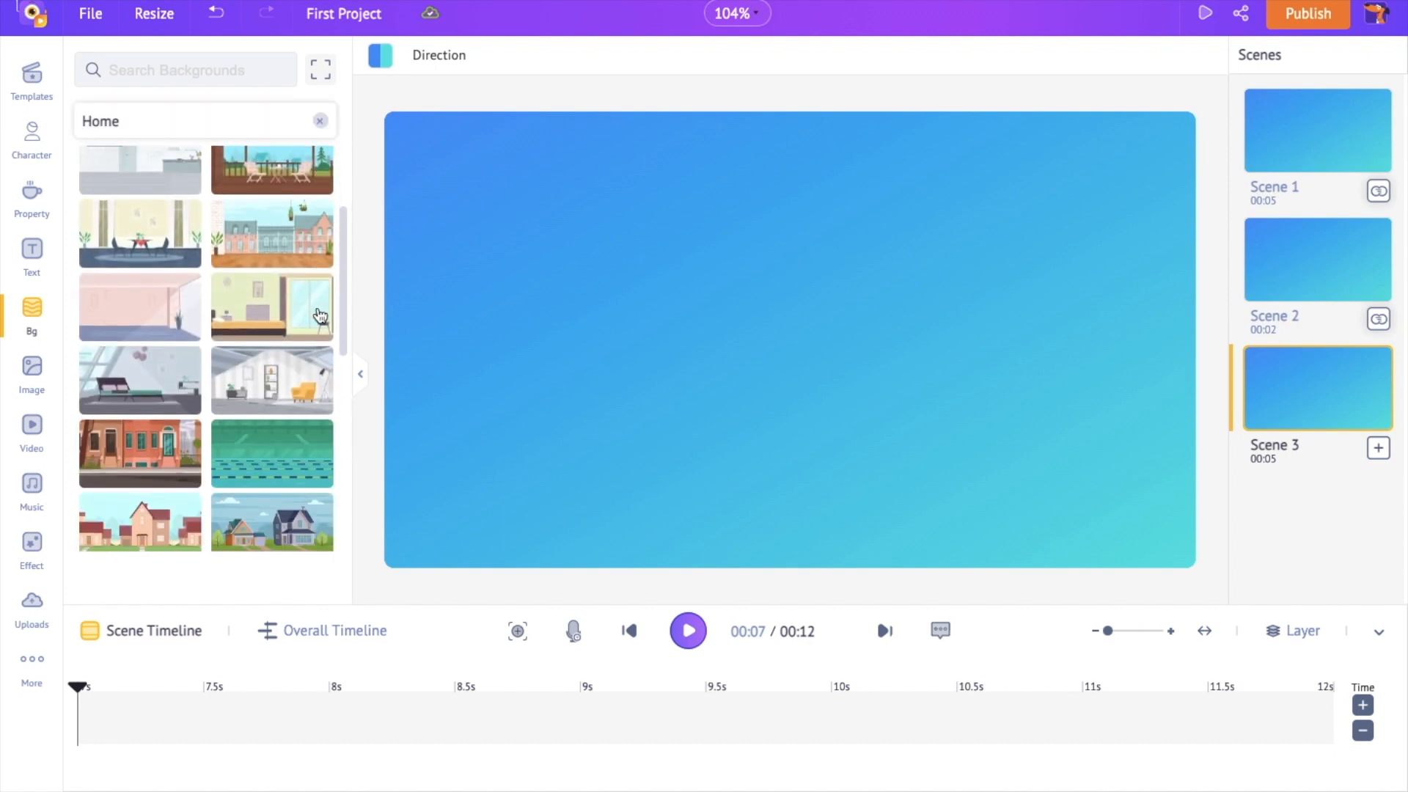
click(284, 388)
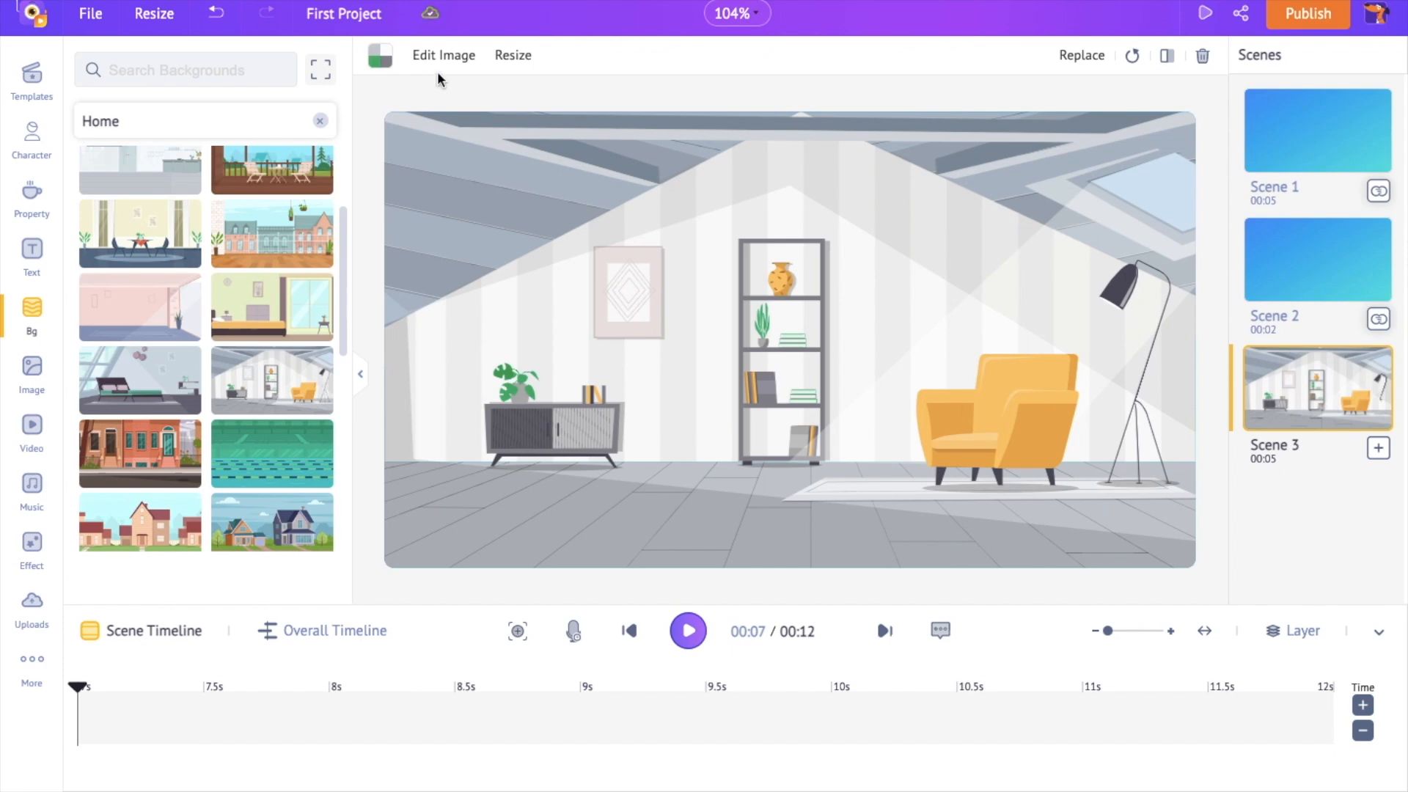
Recolour the room background, changing the yellow elements to turquoise and the green elements to dark blue
click(393, 64)
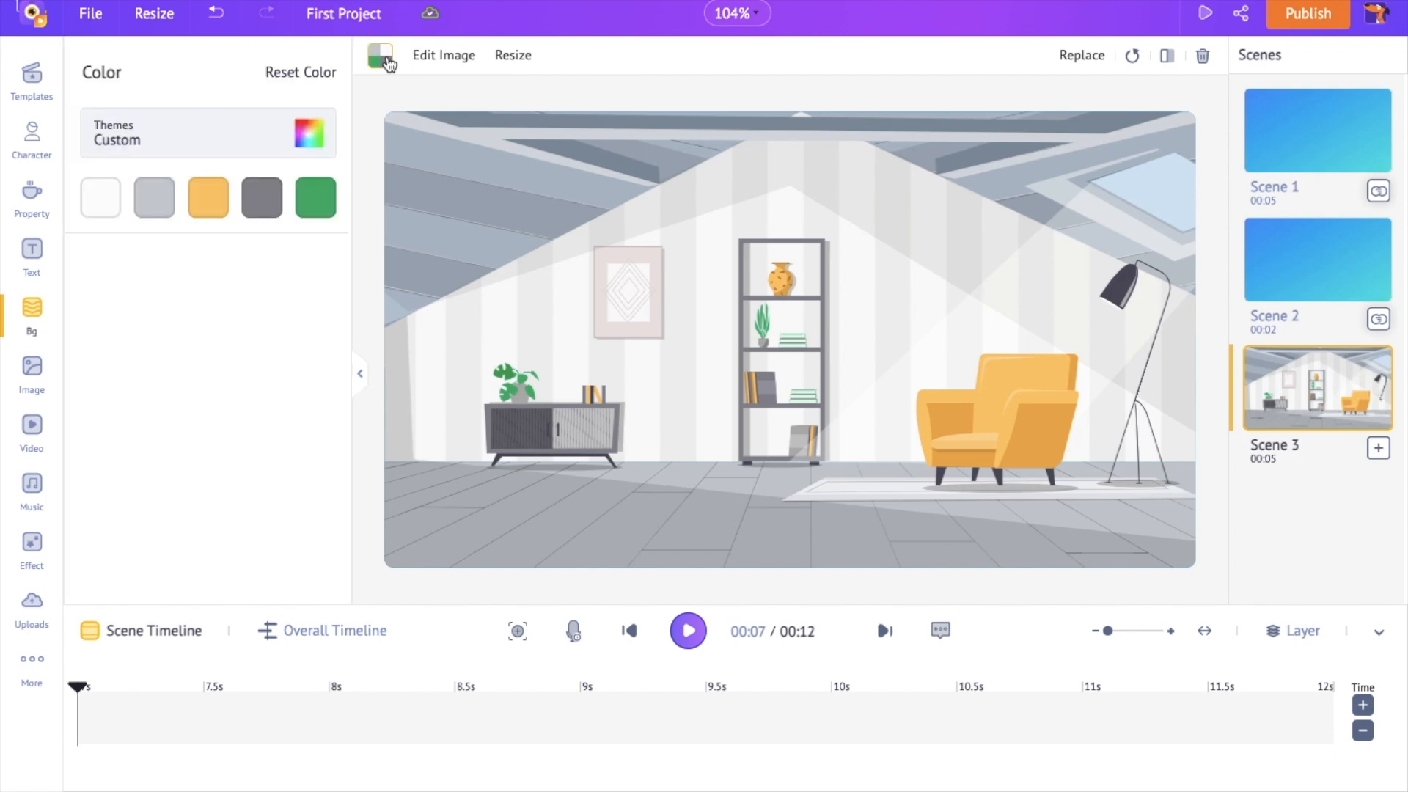
click(208, 208)
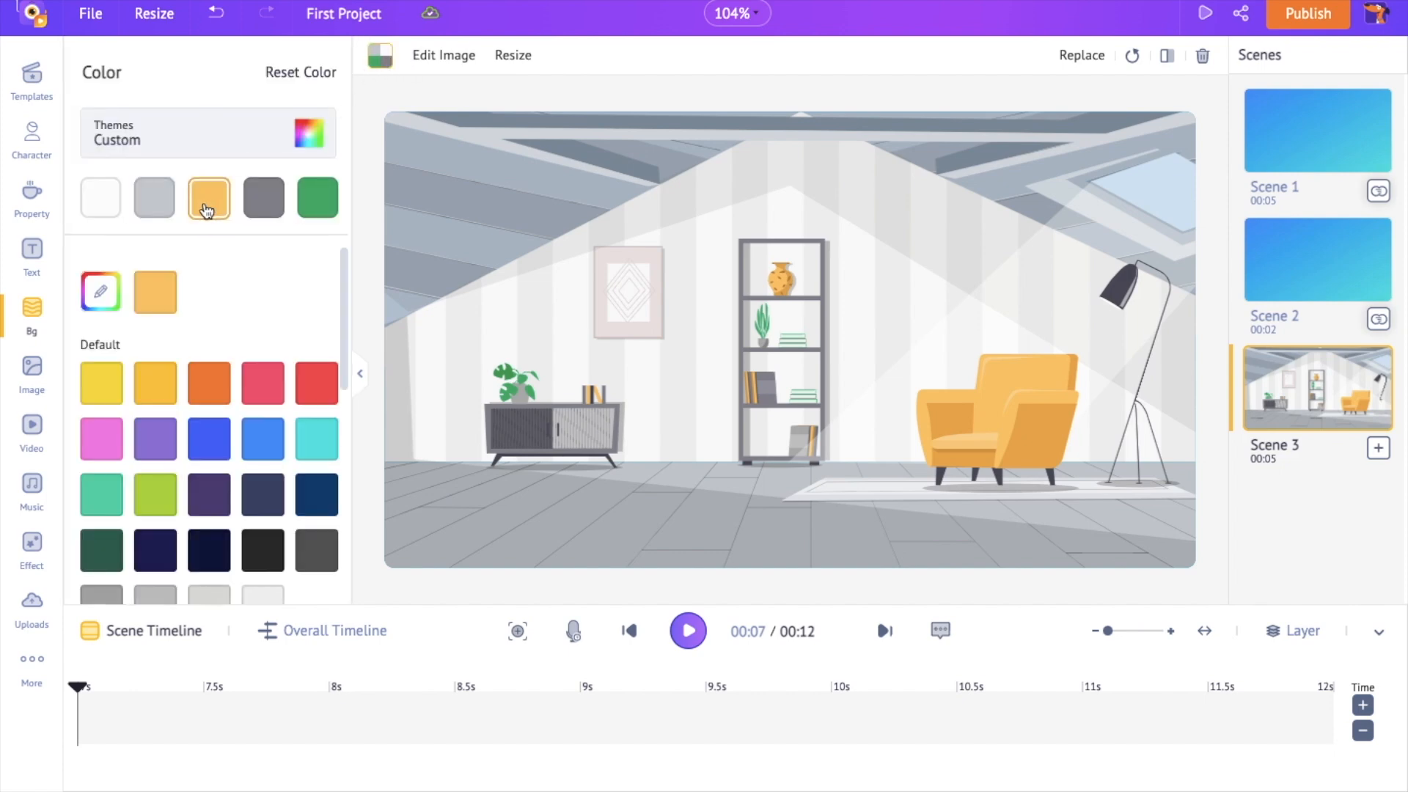
click(316, 437)
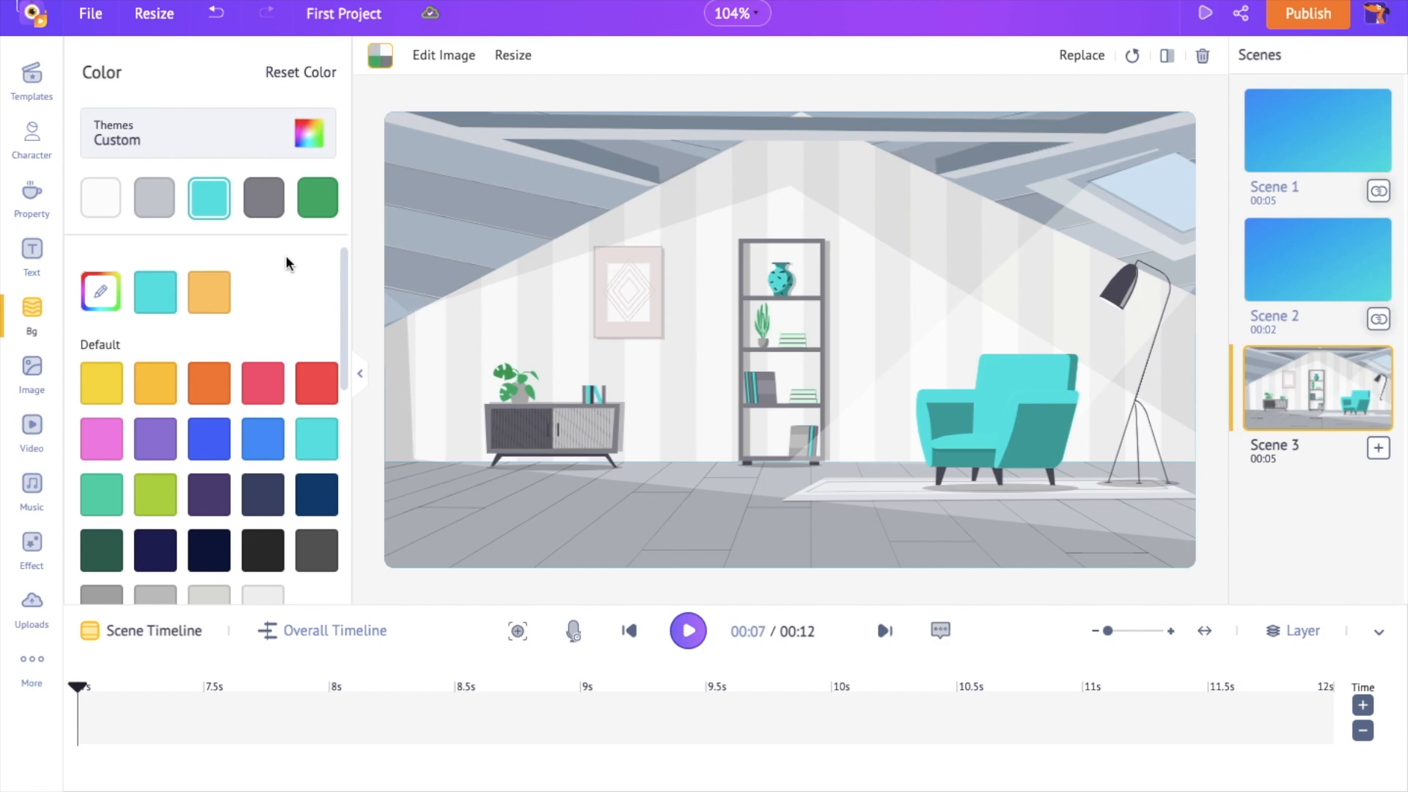
click(316, 197)
click(317, 497)
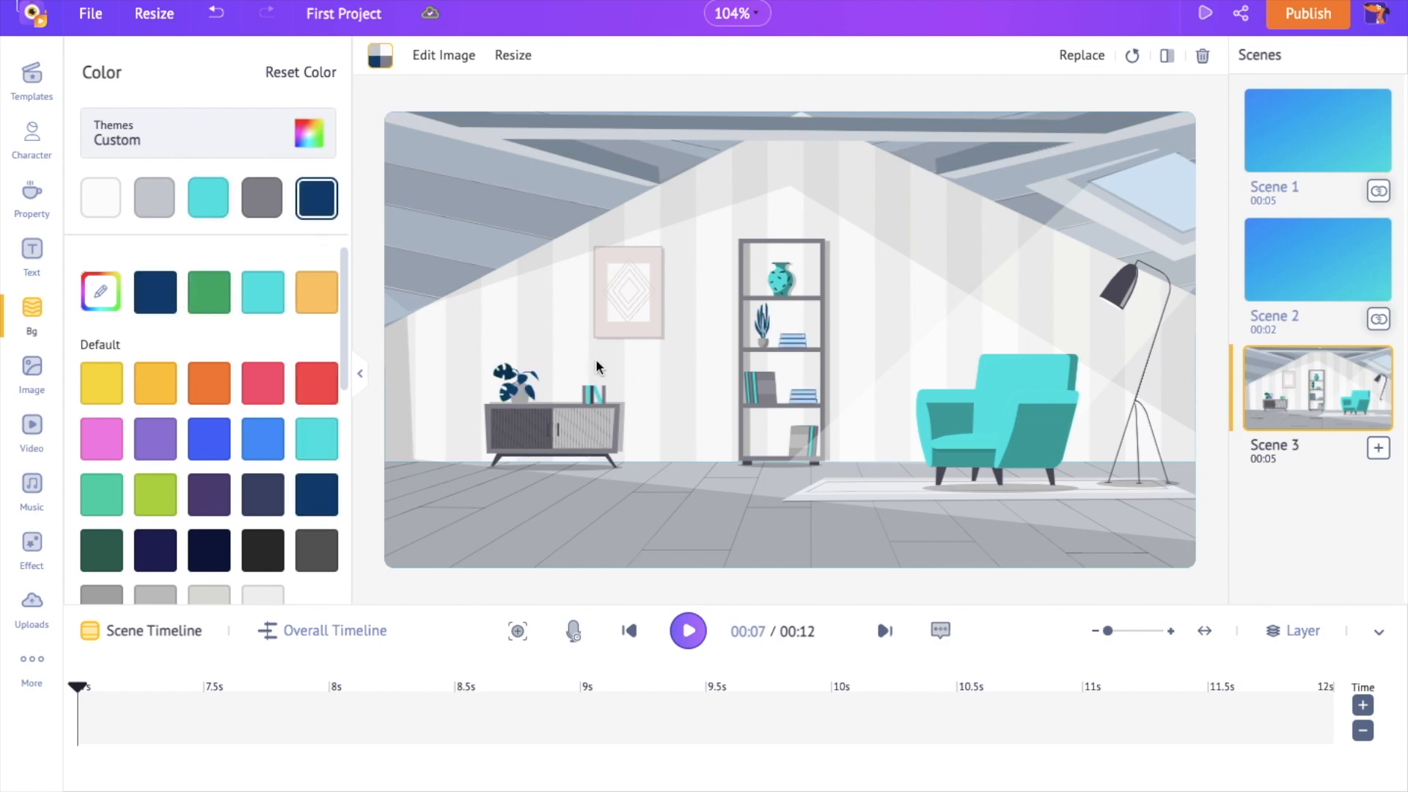
Copy Scene 2's text into Scene 3 and change its wording to "A good career, family and a wealthy life."
click(1339, 284)
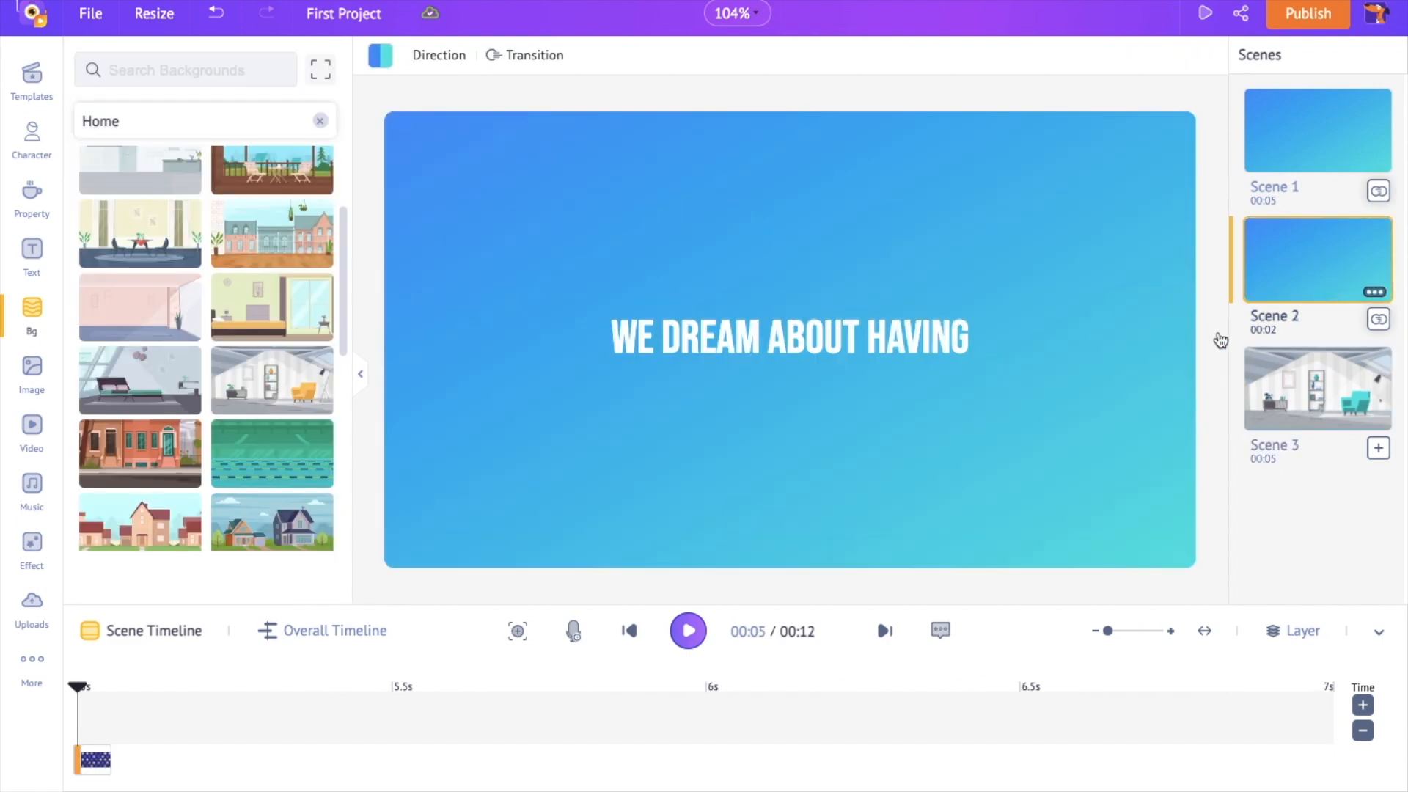
click(614, 367)
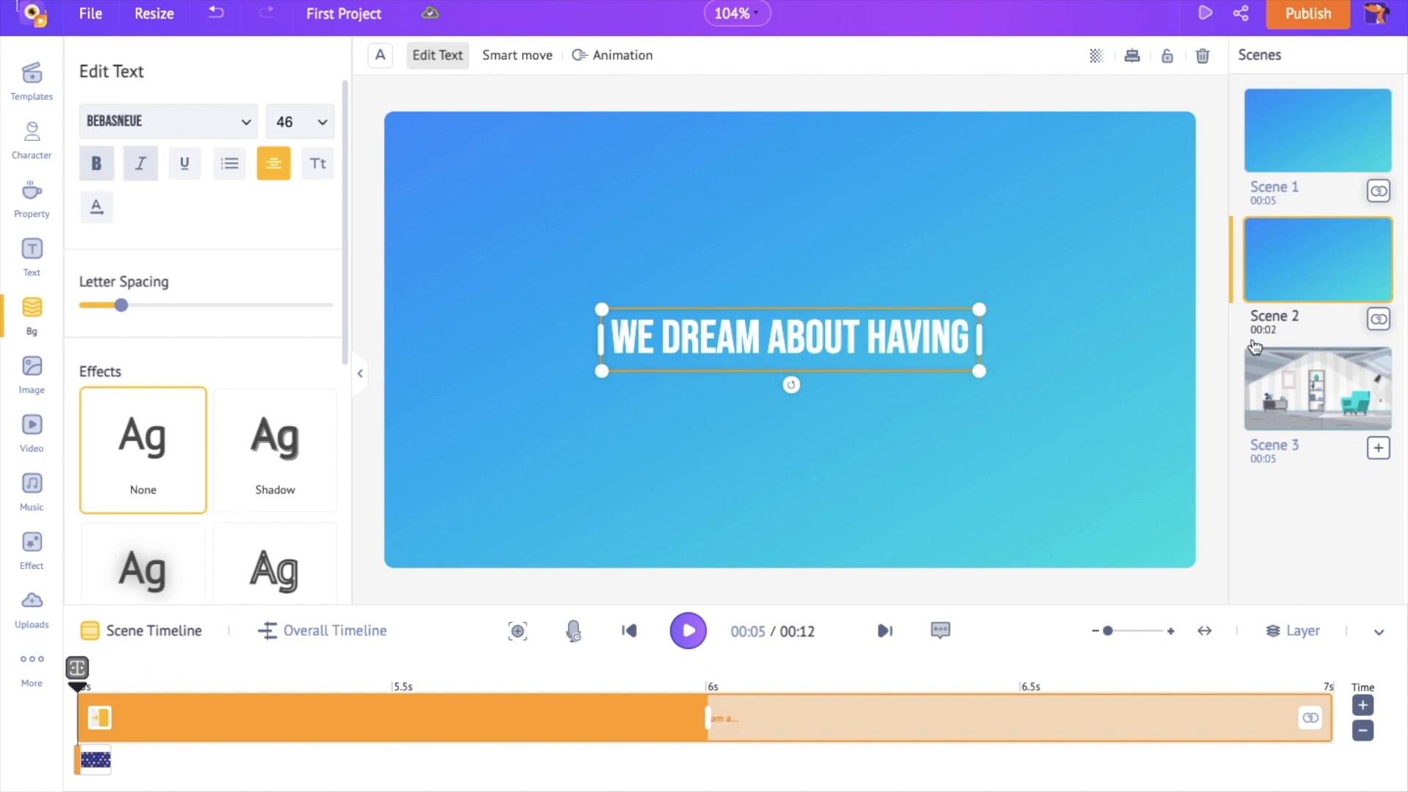
click(1302, 404)
click(909, 380)
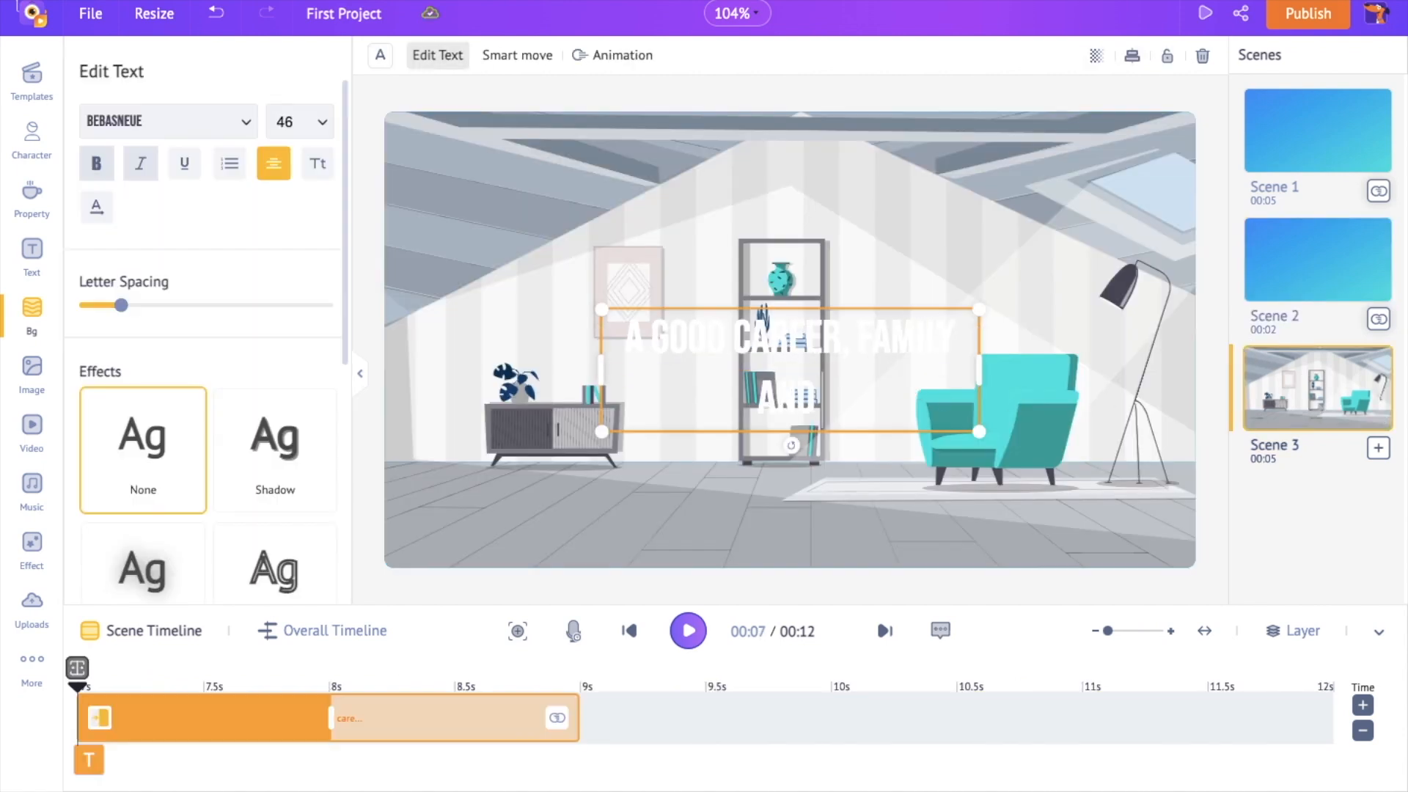
text(e.)
Move the text up the wall and time it from 8 s to the end of Scene 3
drag(788, 367, 792, 251)
drag(580, 724, 1384, 743)
drag(84, 717, 328, 723)
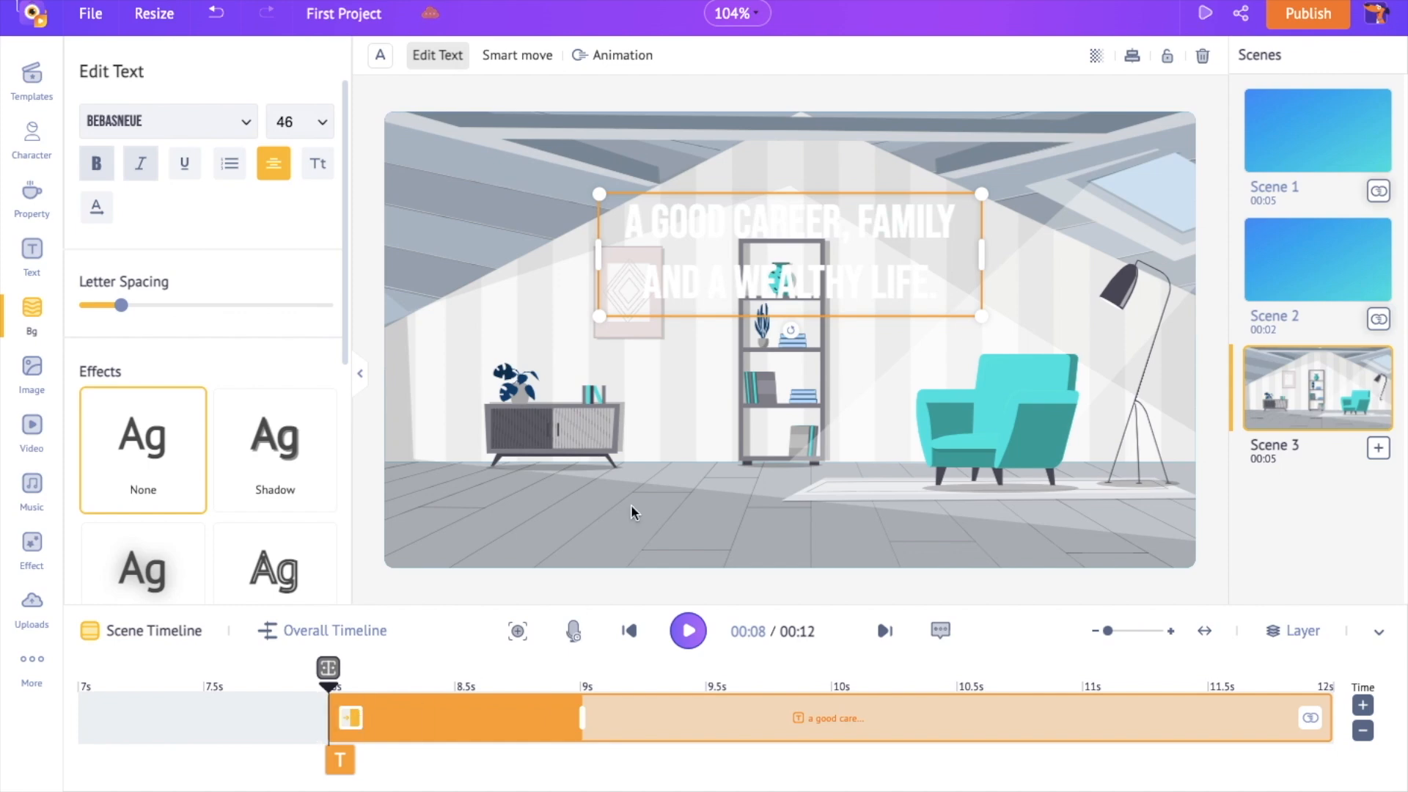
Add the blue square from Shapes (With Text) and reduce its height to a banner just framing the two text lines
click(44, 197)
scroll(304, 250, down, 5)
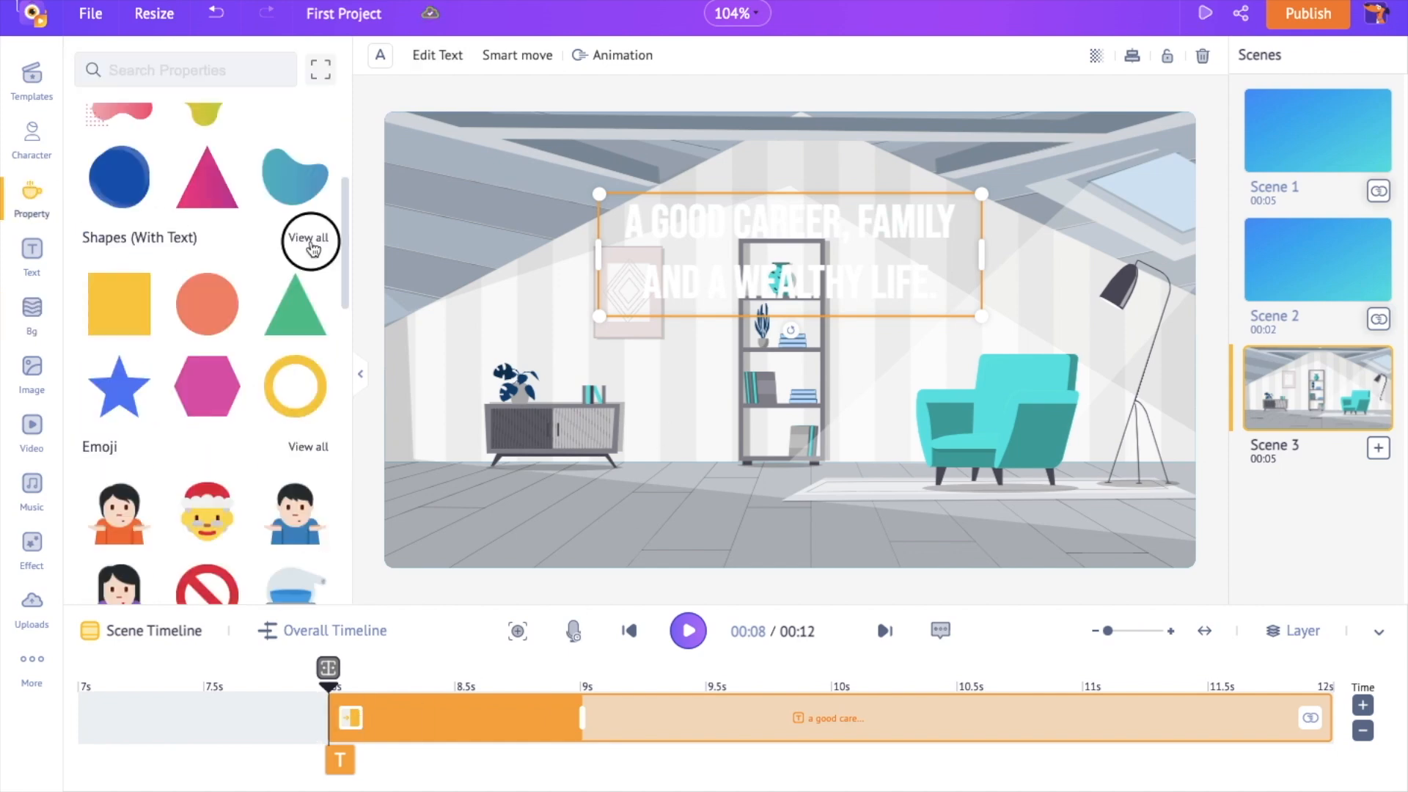
click(304, 236)
scroll(323, 274, down, 1)
click(202, 354)
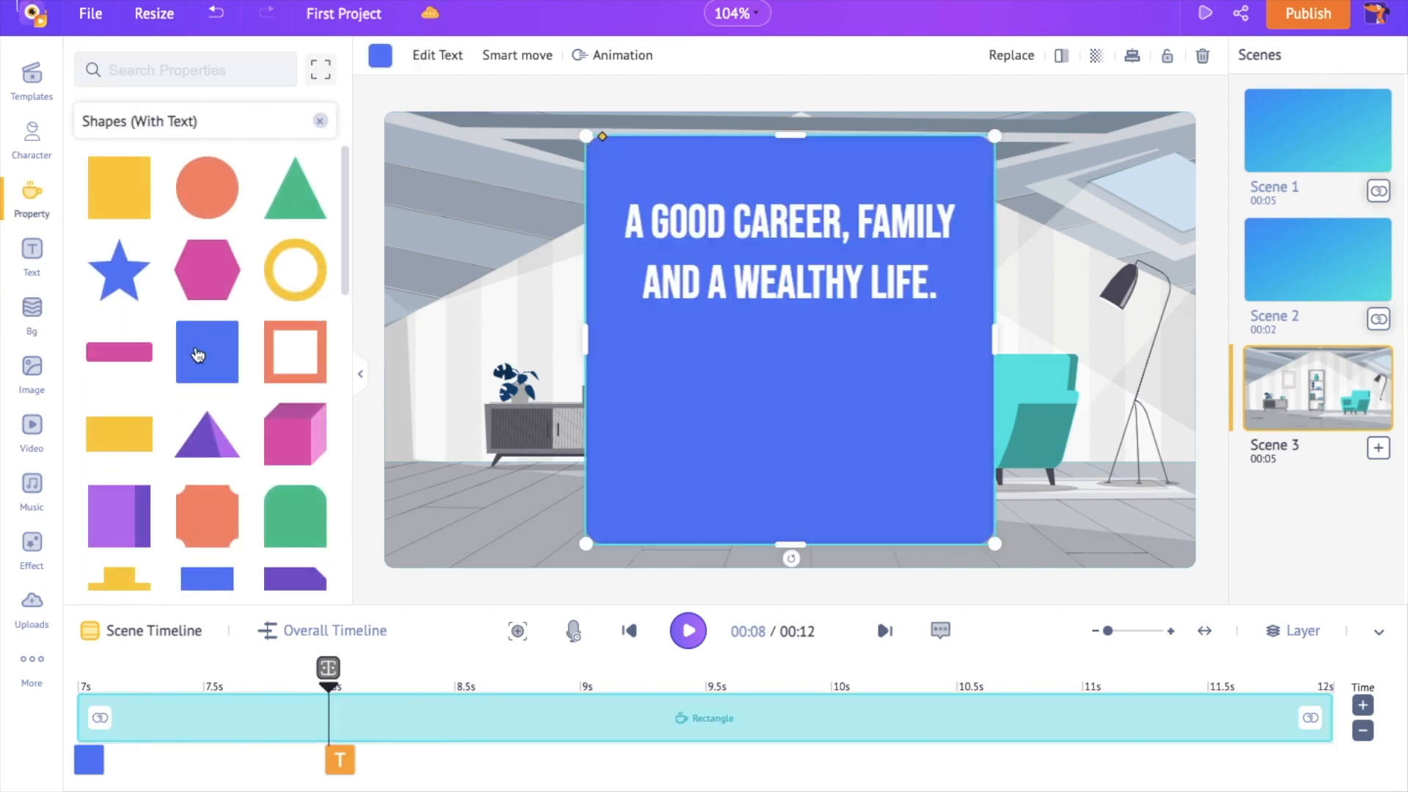
drag(783, 542, 785, 321)
drag(785, 139, 785, 171)
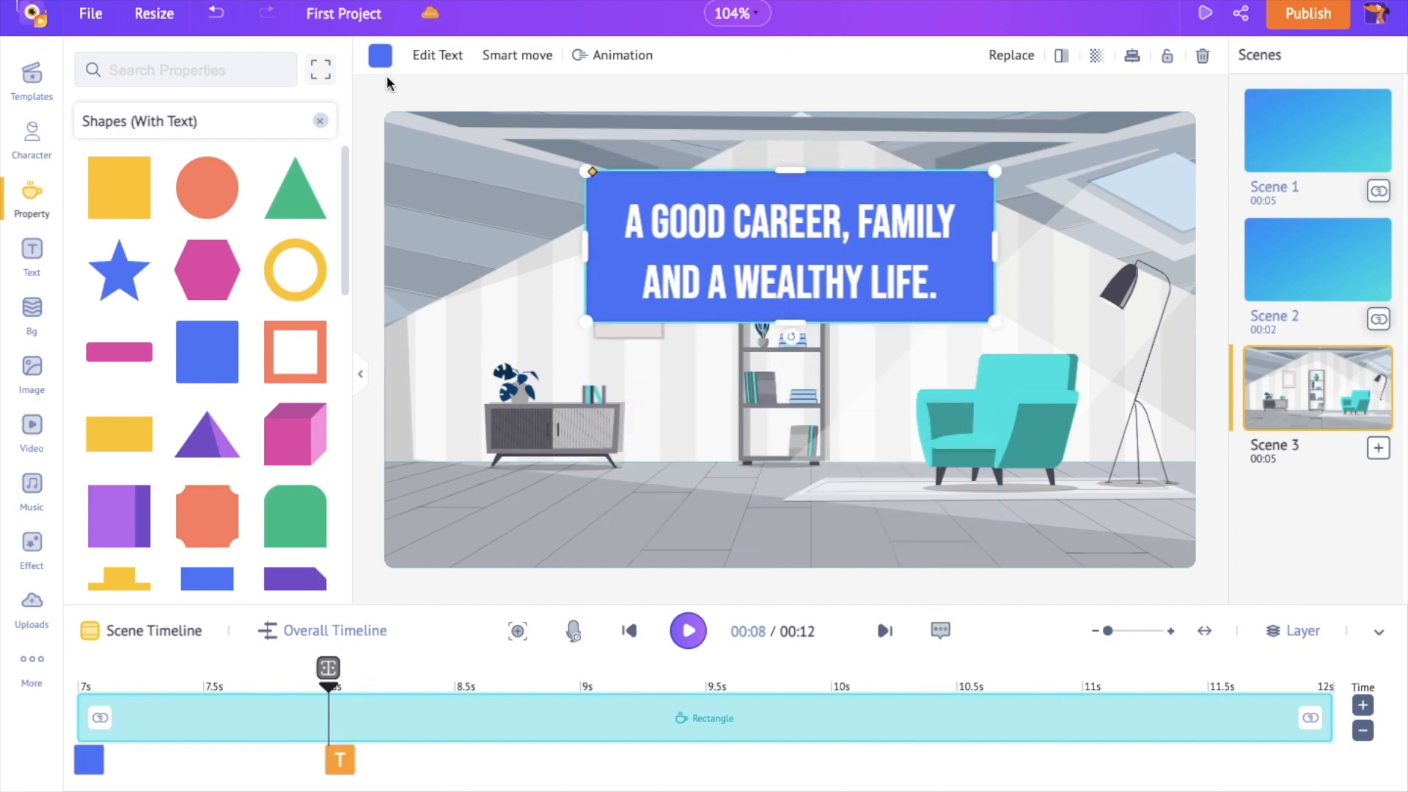
Recolour the banner to a lighter blue, trim its upper edge slightly and give it the Pop Center enter animation
click(380, 55)
click(263, 369)
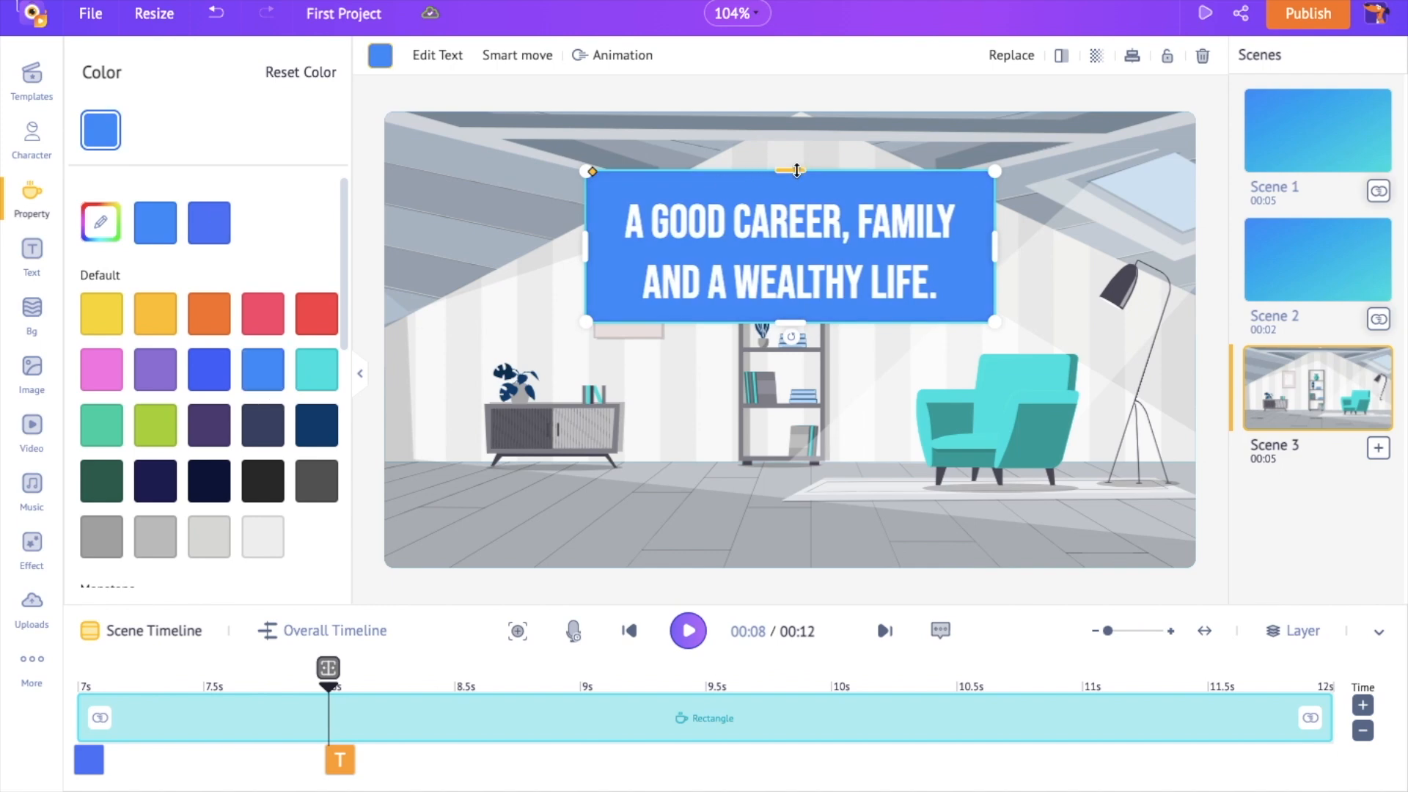
drag(791, 170, 791, 174)
click(585, 56)
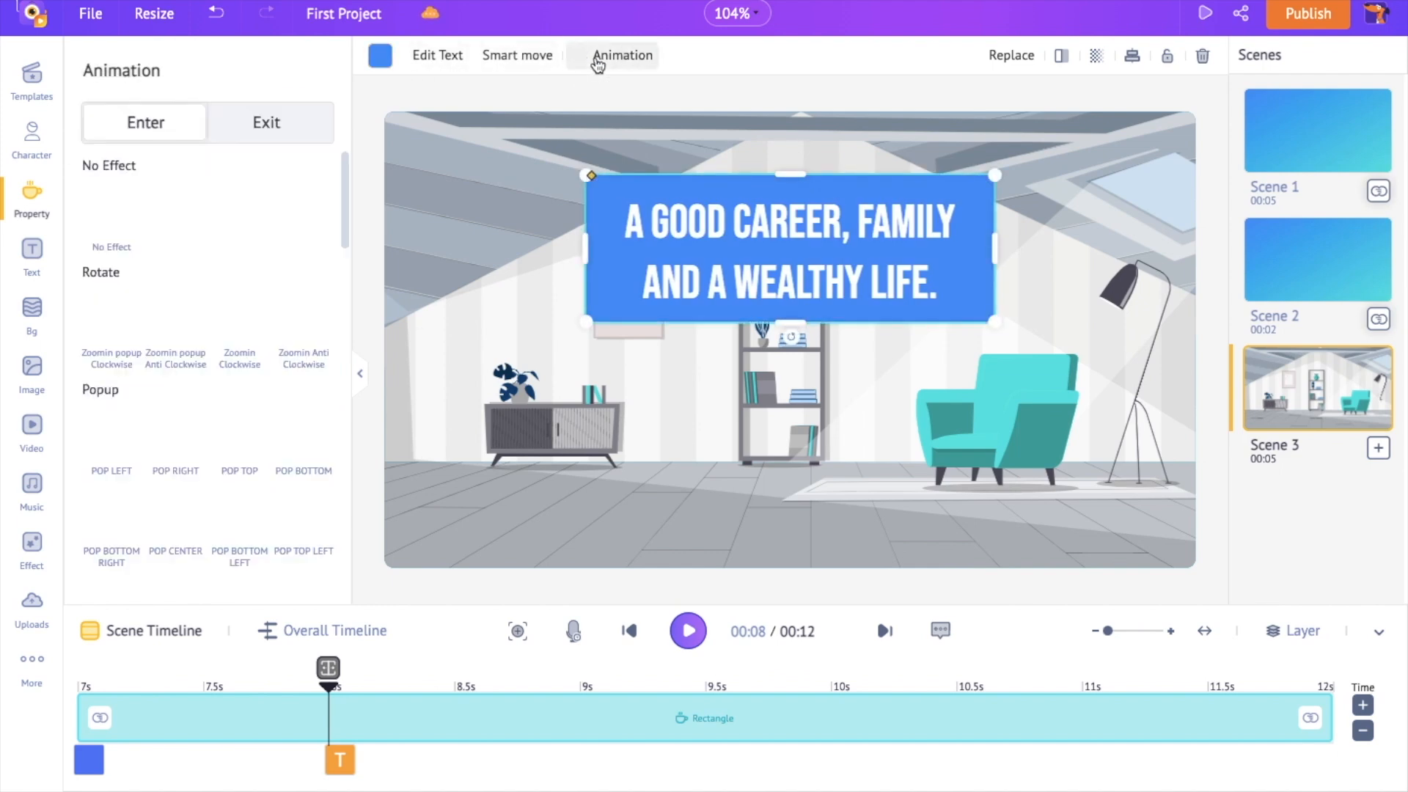
click(182, 361)
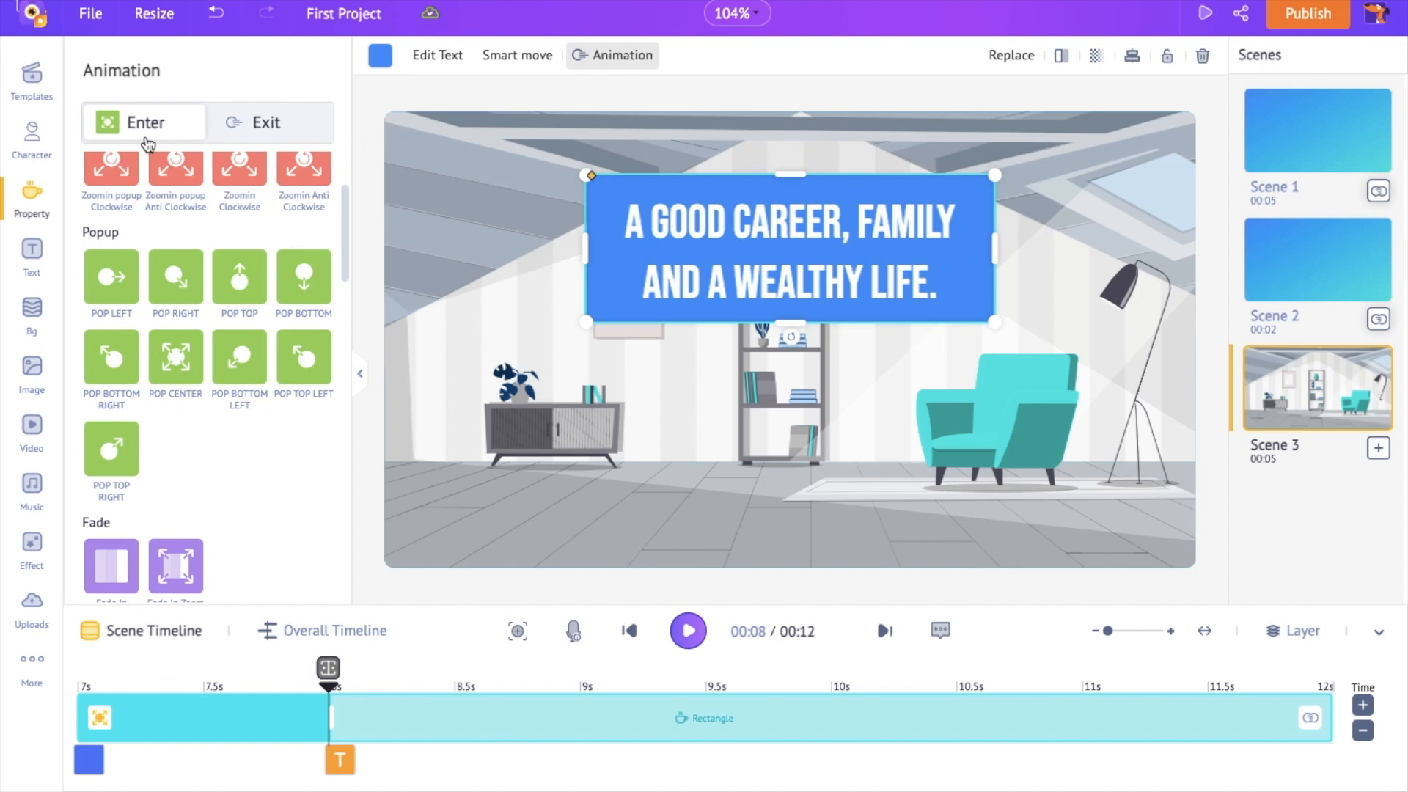
Add the custom long-haired man in the navy suit to Scene 3 and bring him to the front
click(32, 143)
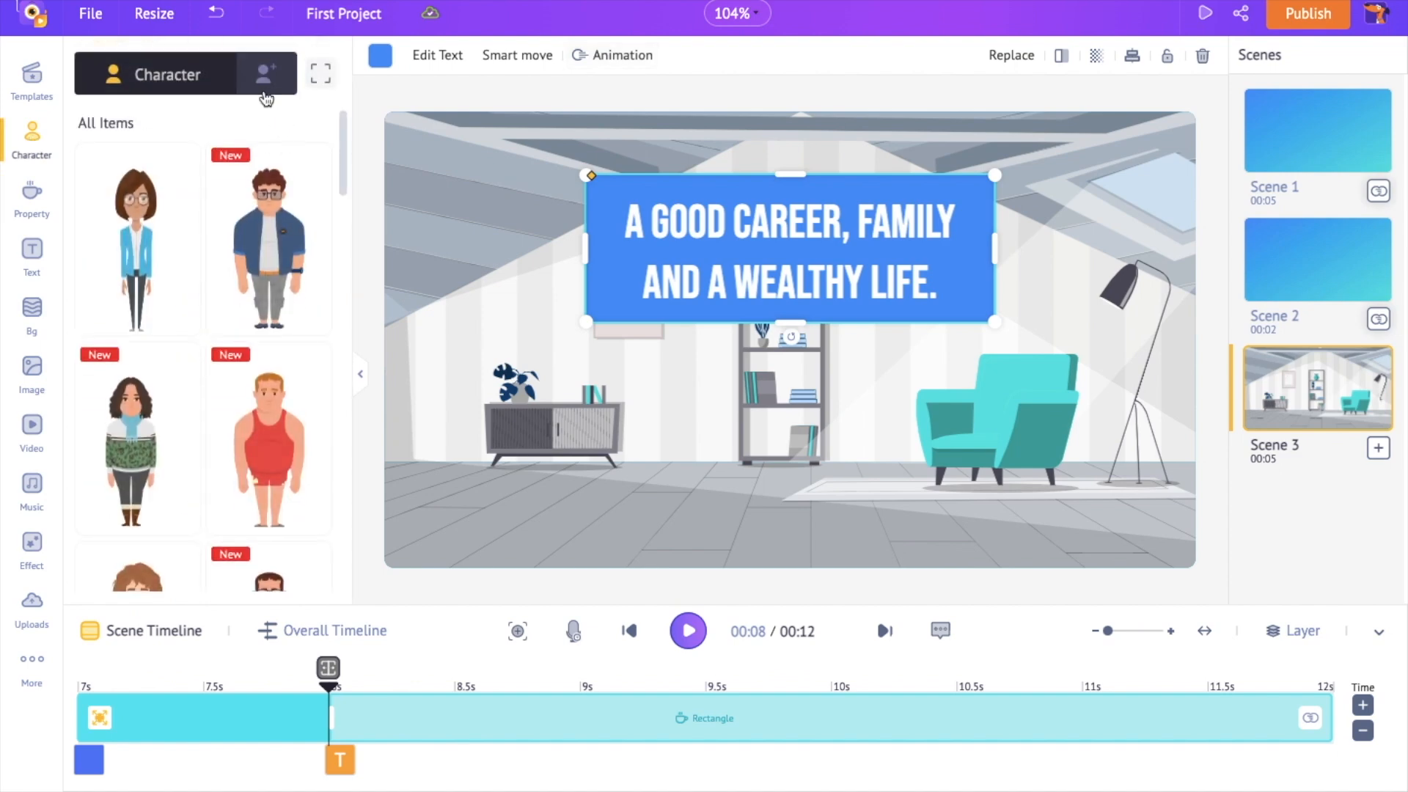
click(260, 88)
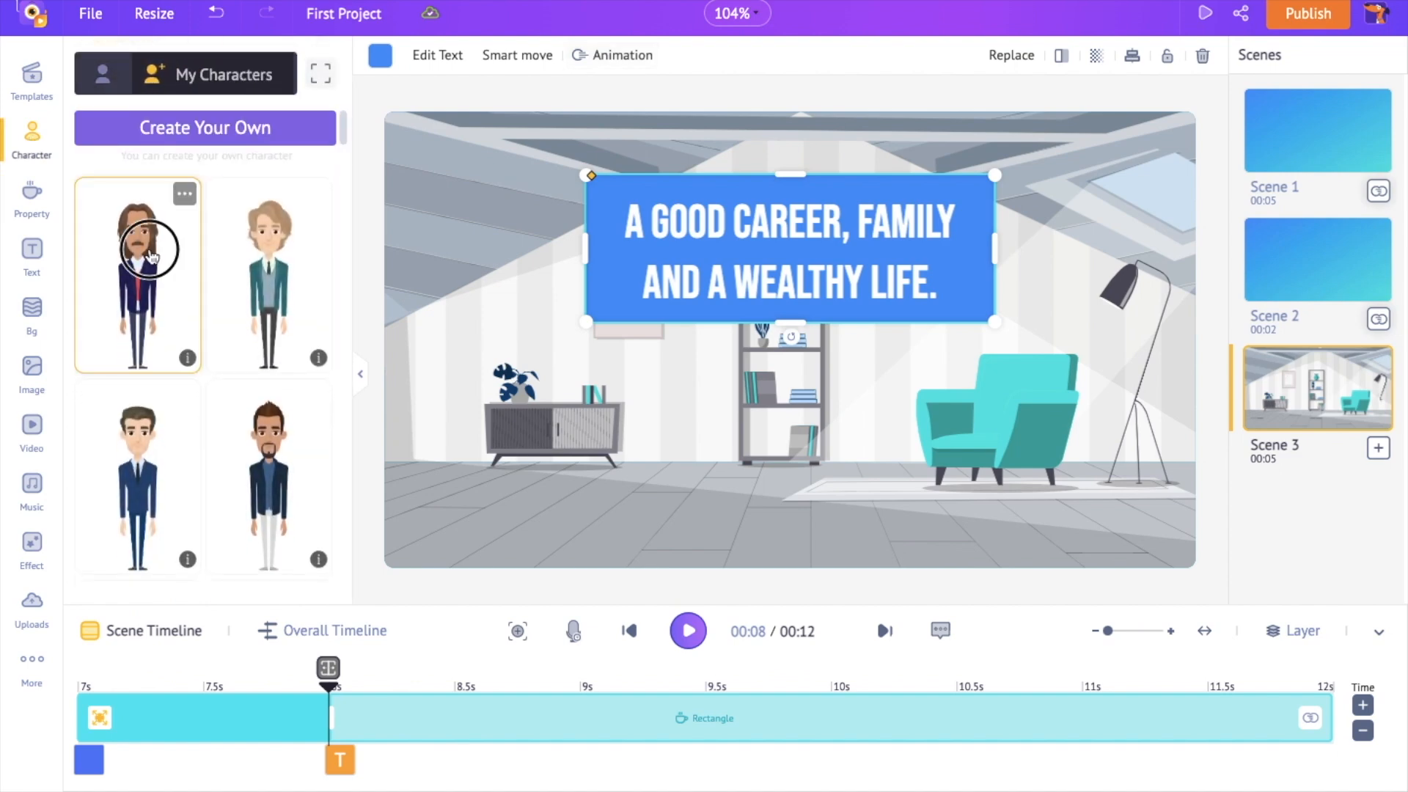
click(152, 256)
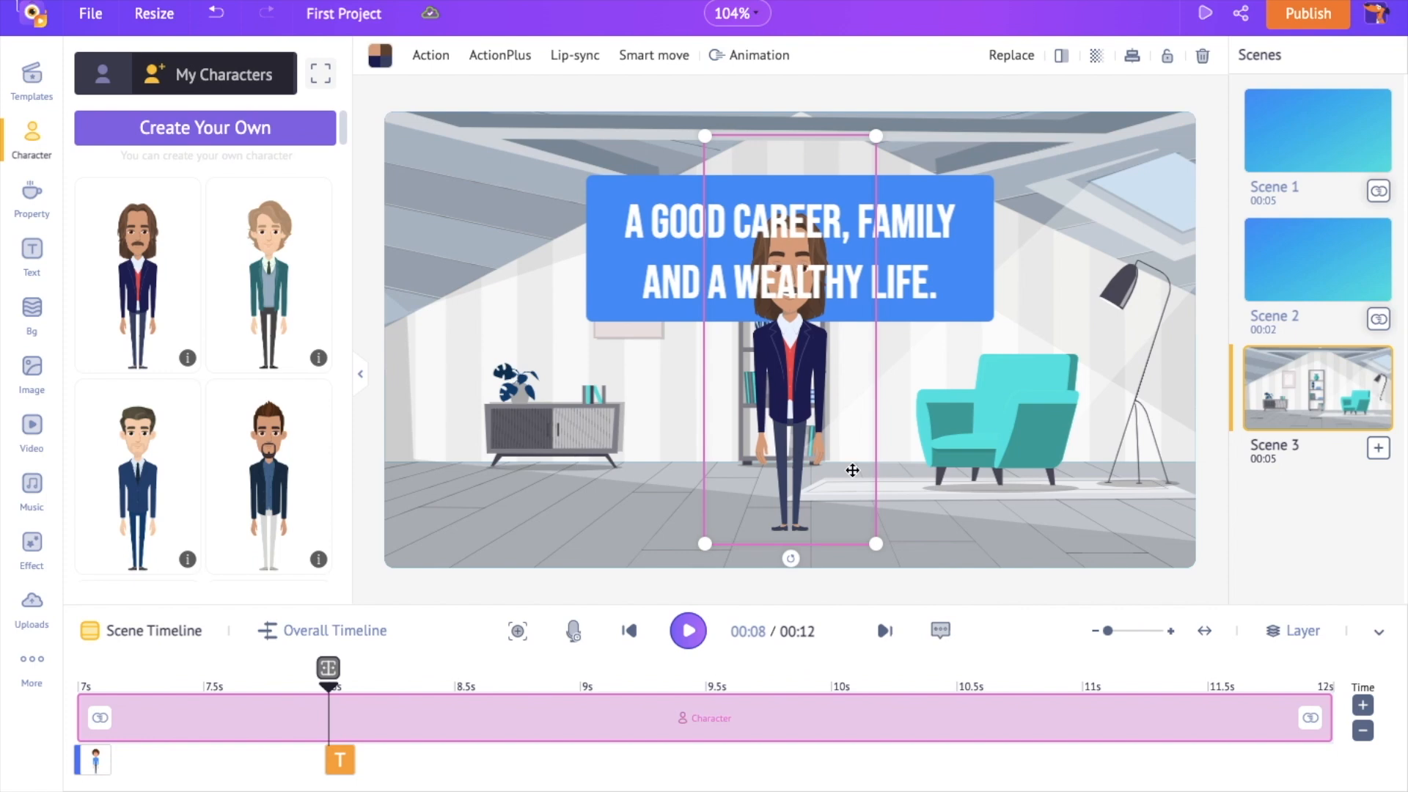
right_click(799, 409)
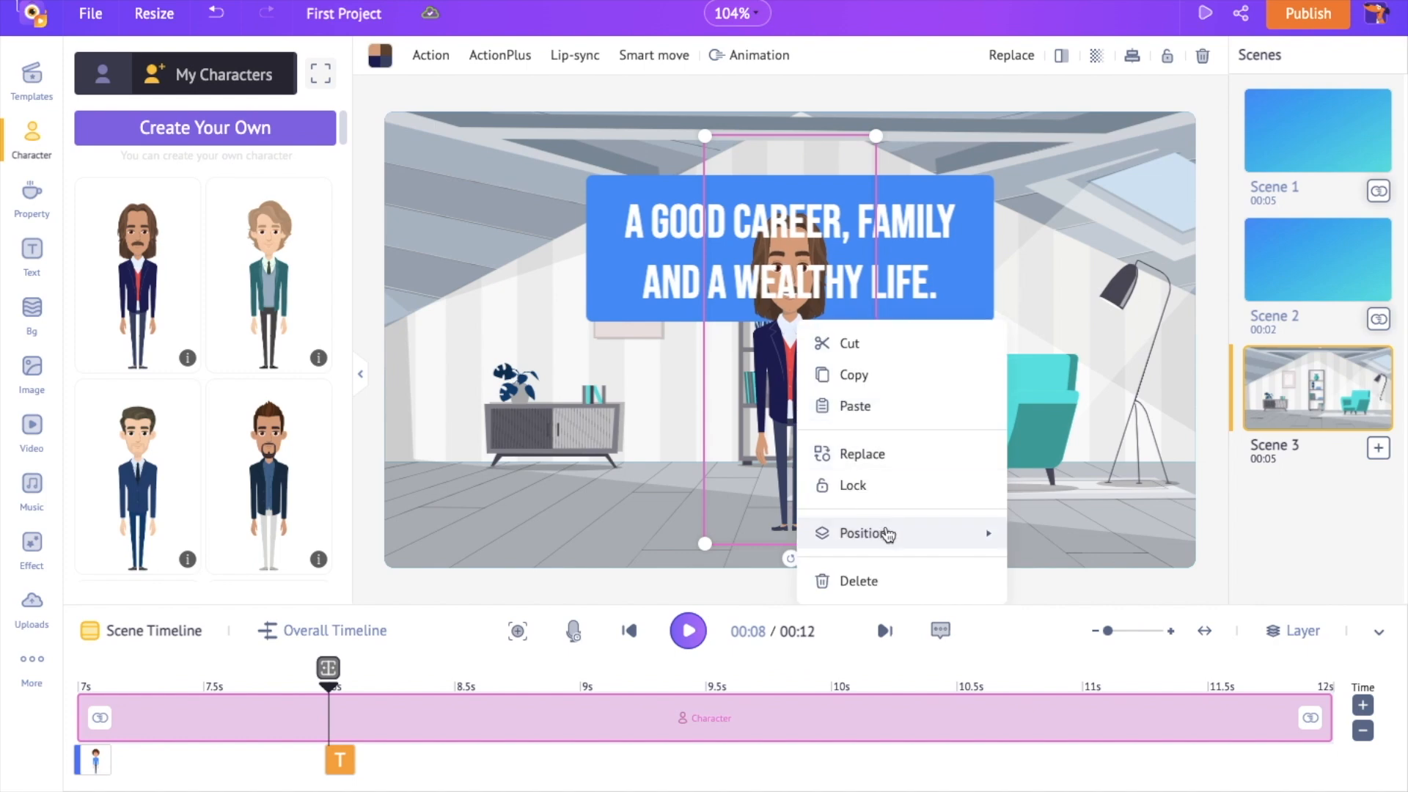
mouse_move(888, 535)
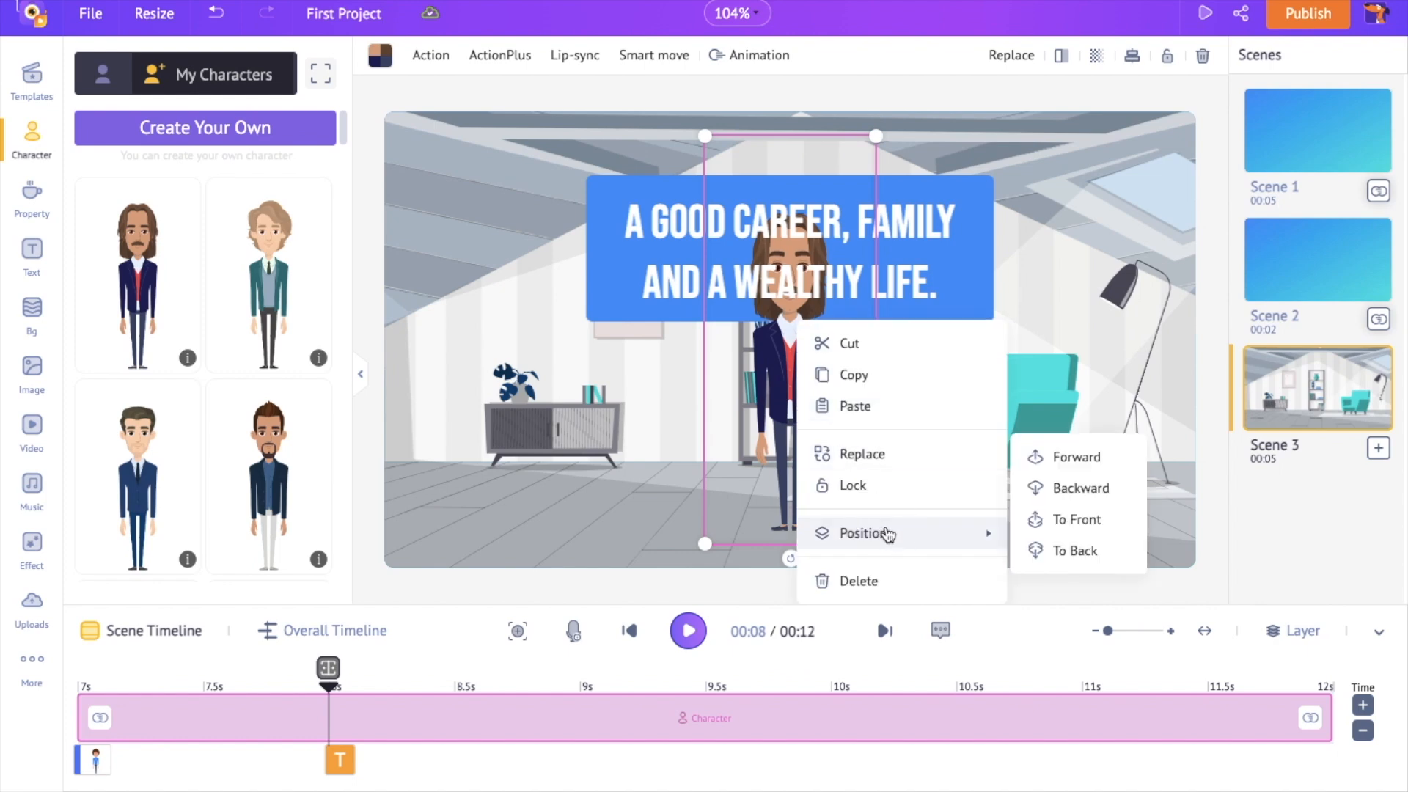
click(1088, 520)
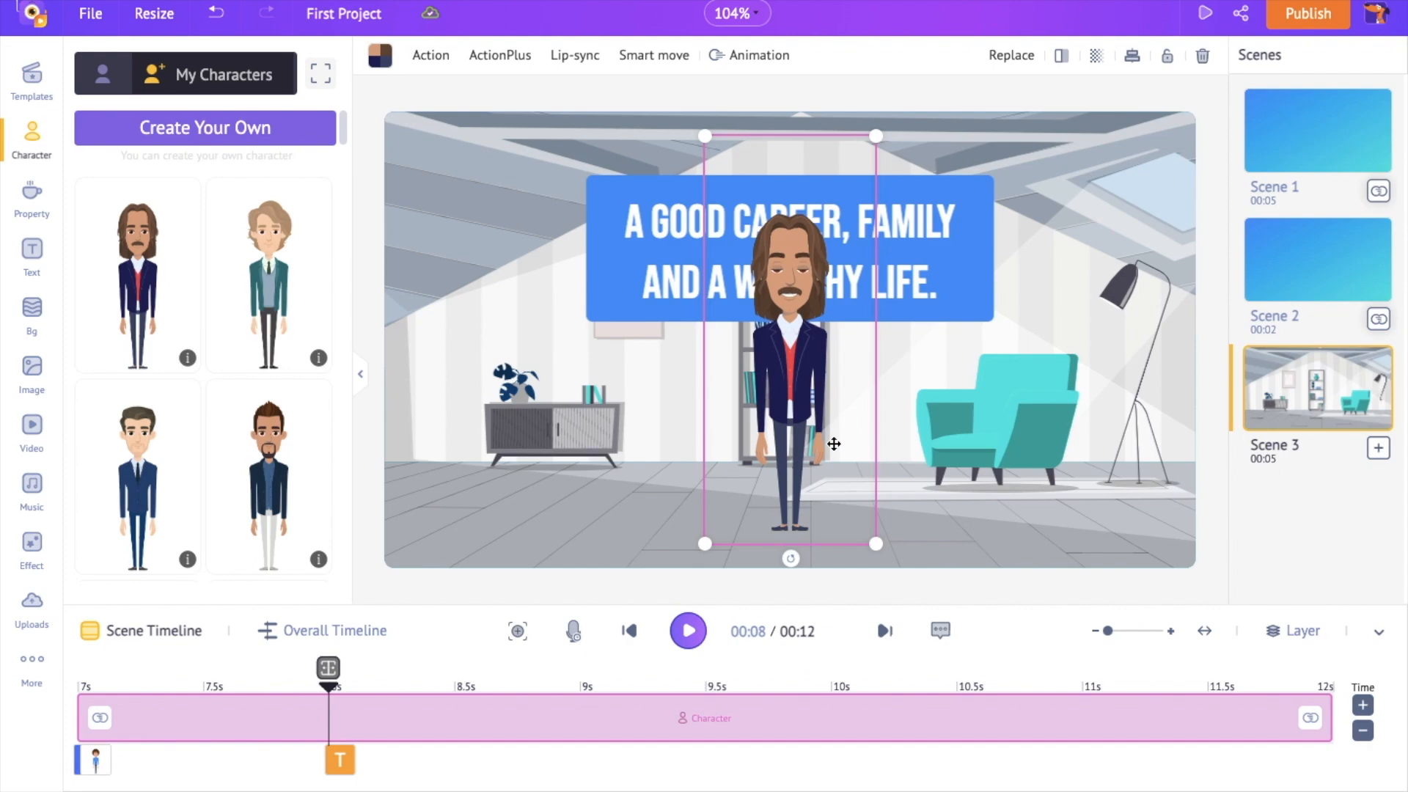
Search the man's actions for "reading" and apply the seated newspaper-reading action
click(429, 56)
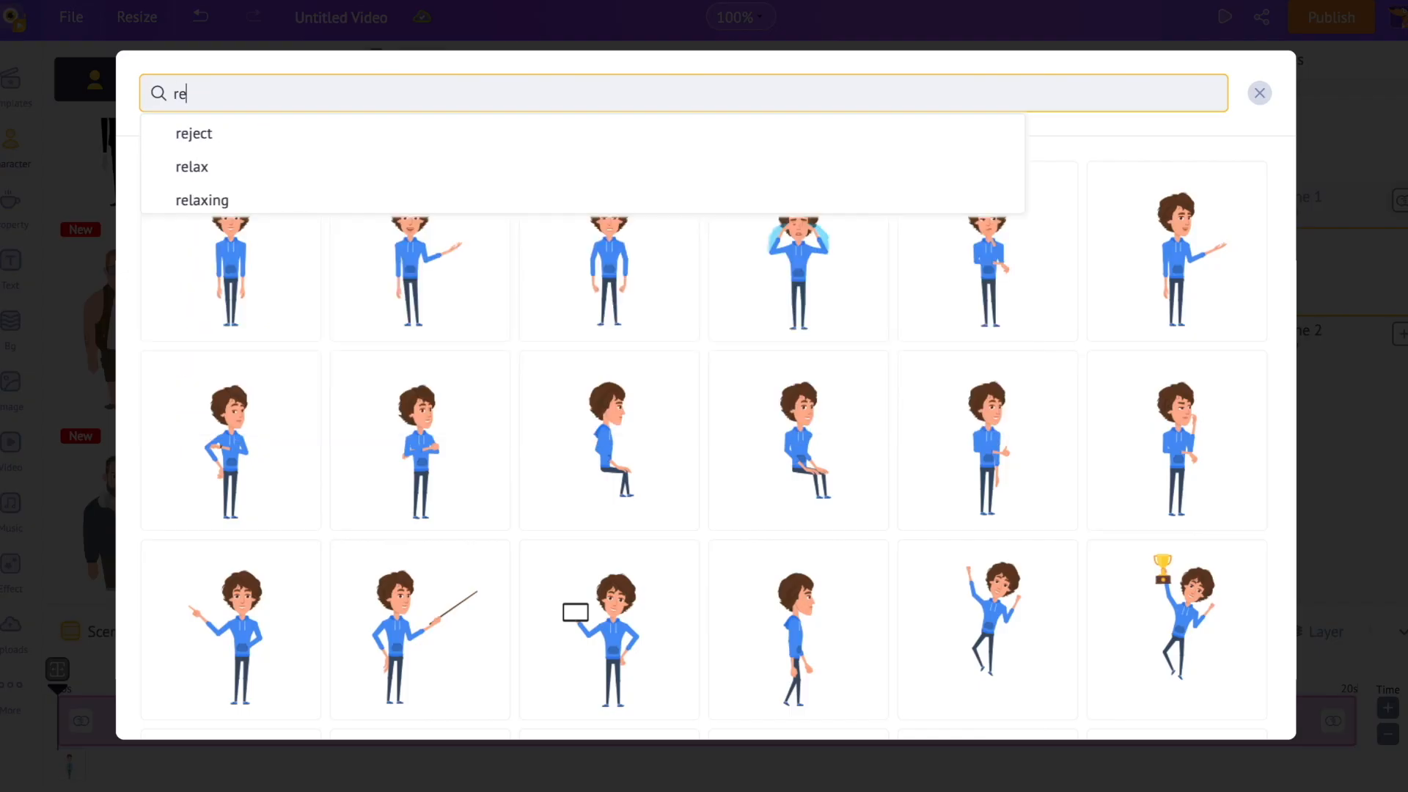
text(ading)
key(Return)
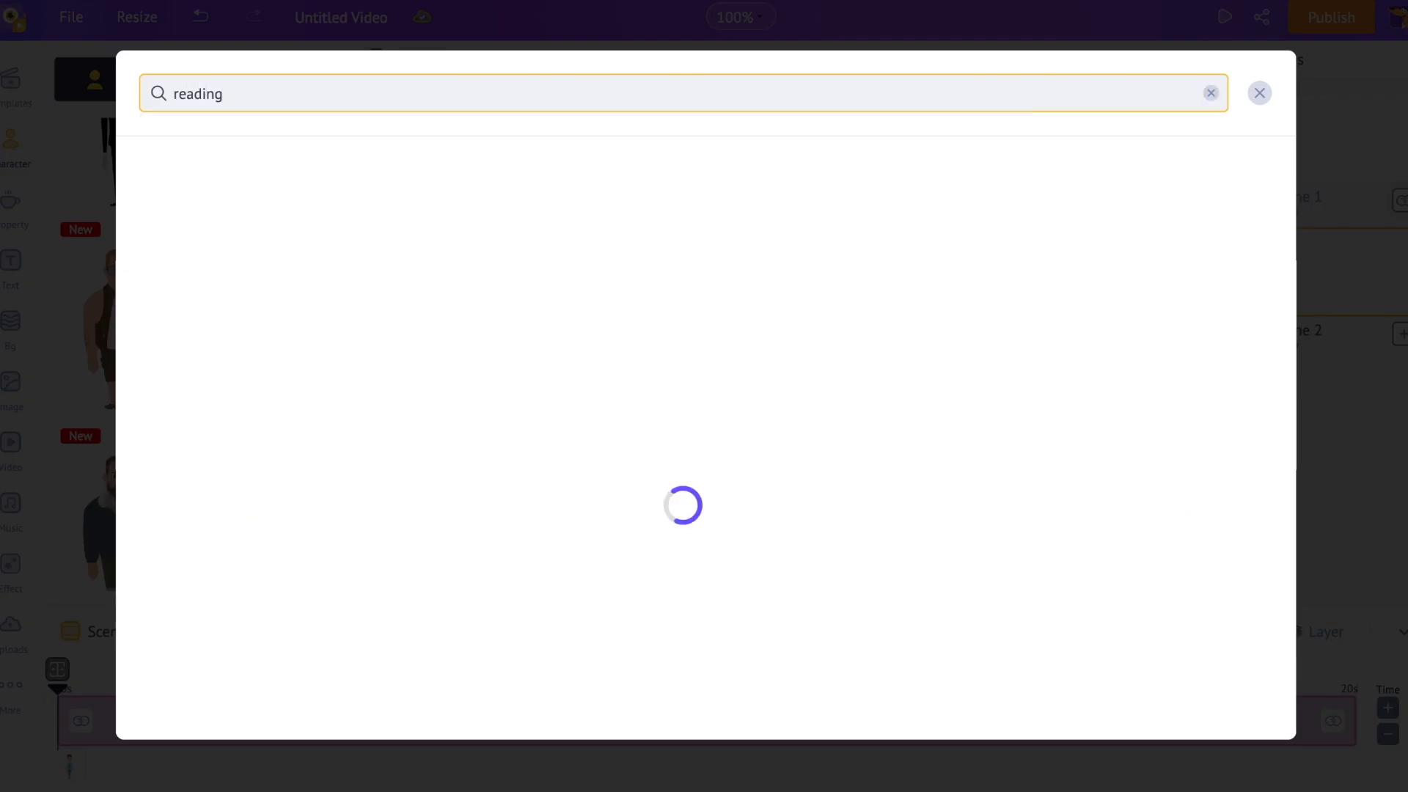
click(286, 232)
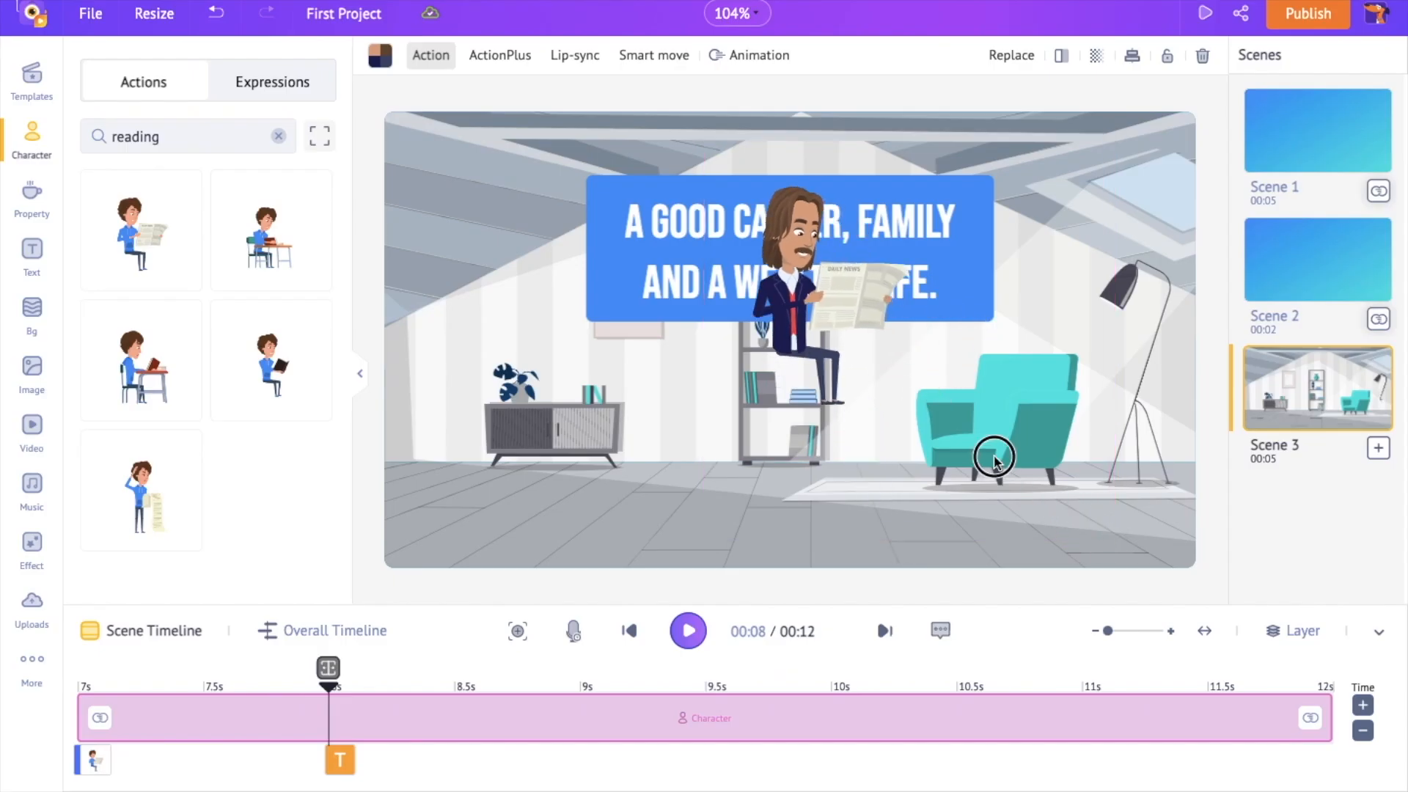
Scale the reading man down, position him at the turquoise armchair and flip him horizontally so he sits in it
drag(994, 456, 989, 451)
drag(888, 355, 957, 443)
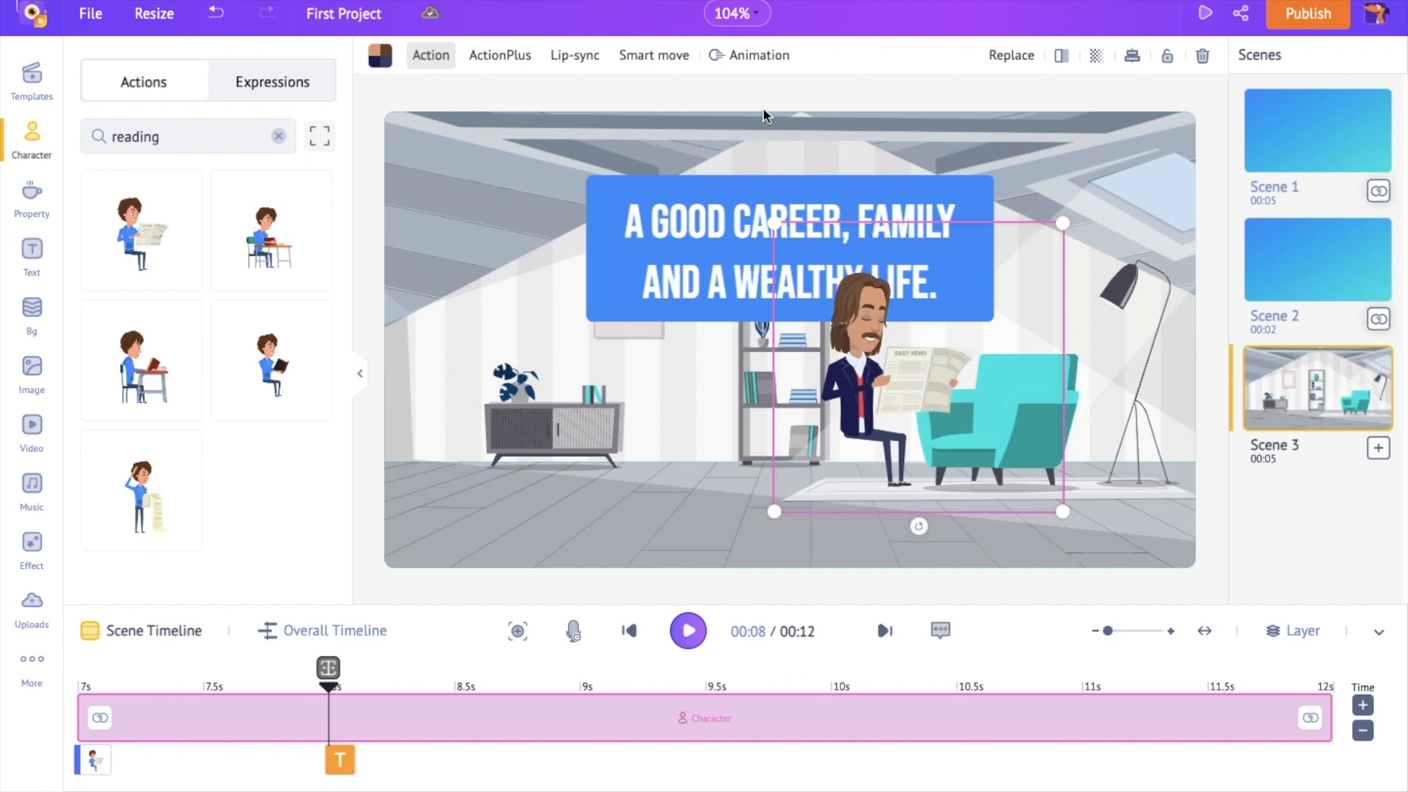
click(1063, 57)
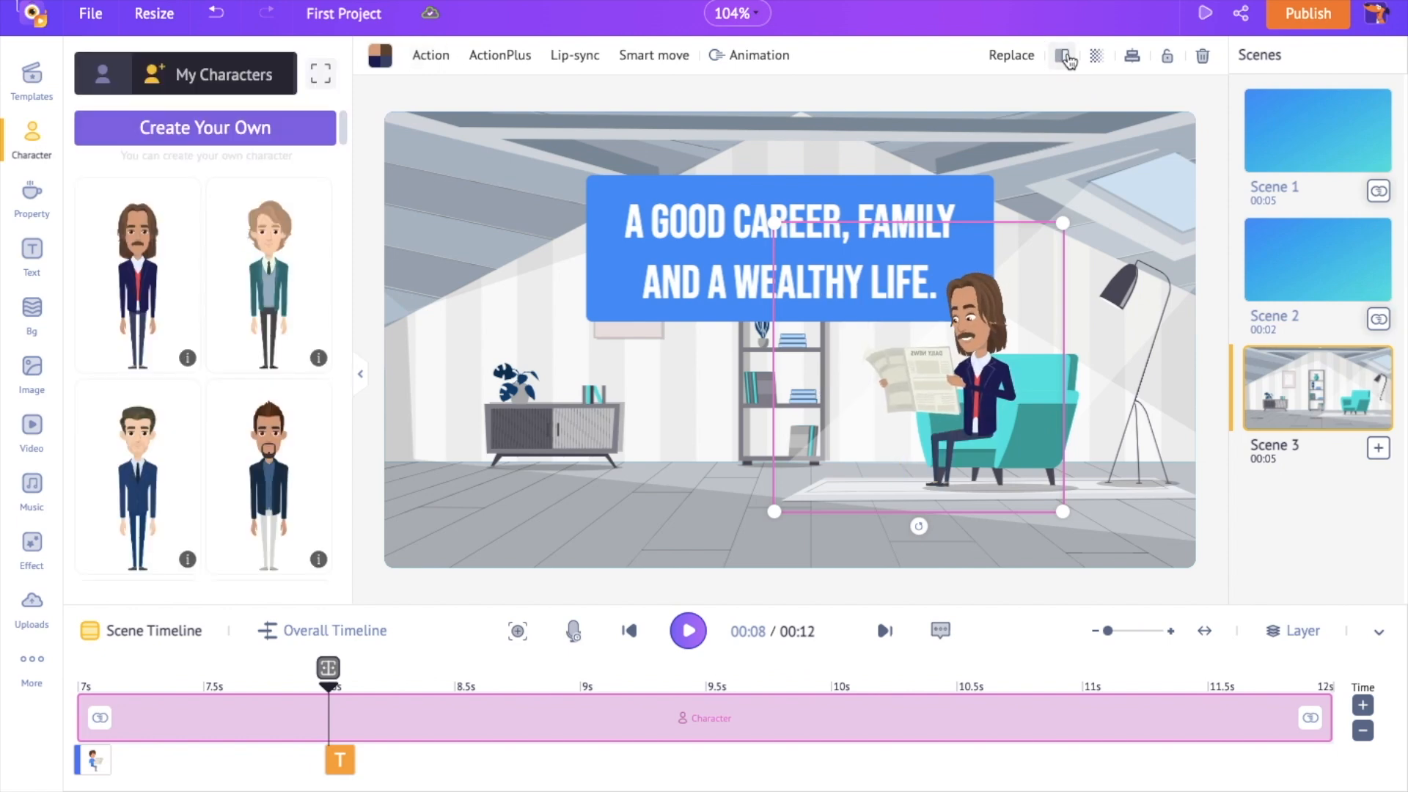
Add the curly-haired woman in the green shirt, bring her to the front, and place her slightly smaller beside the cabinet
click(107, 76)
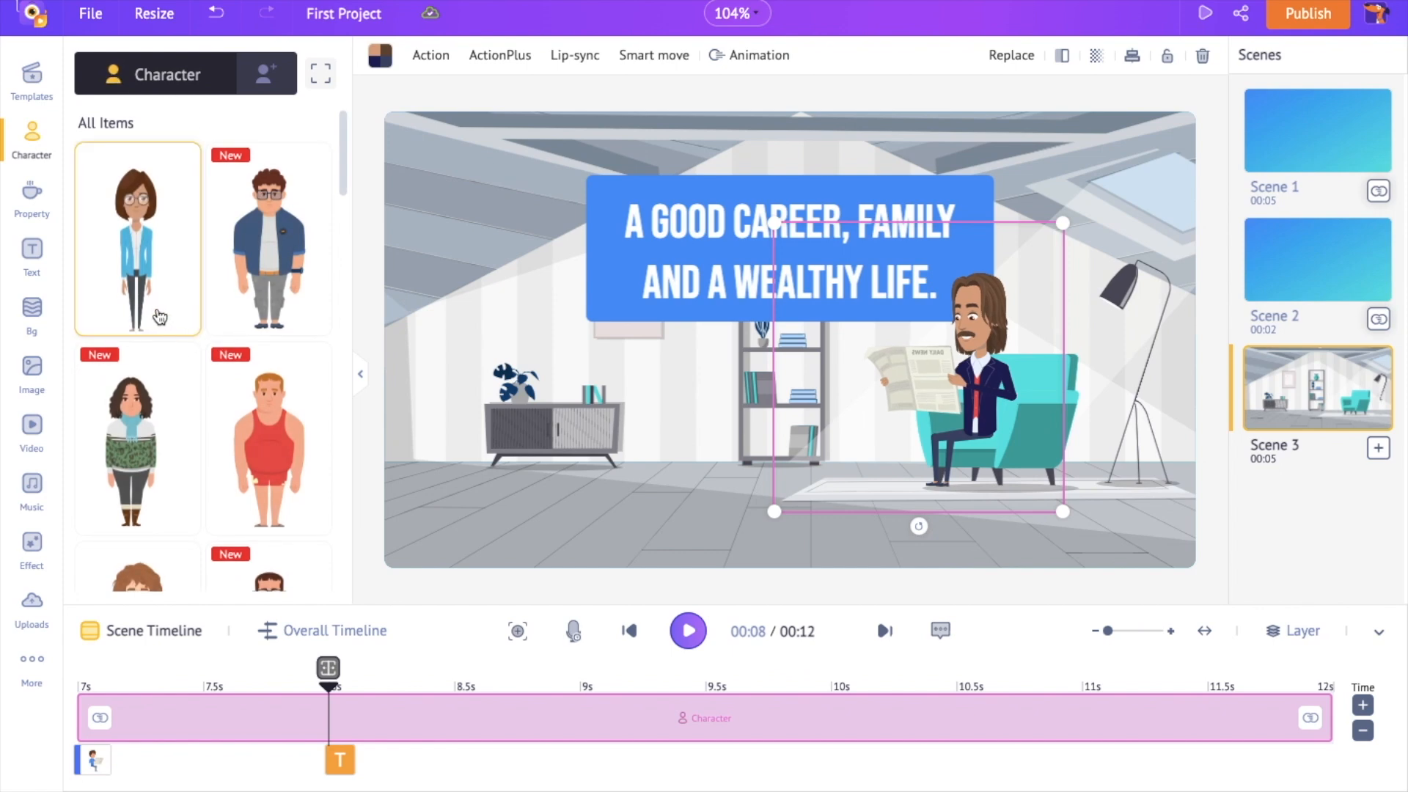
scroll(157, 314, down, 5)
click(253, 433)
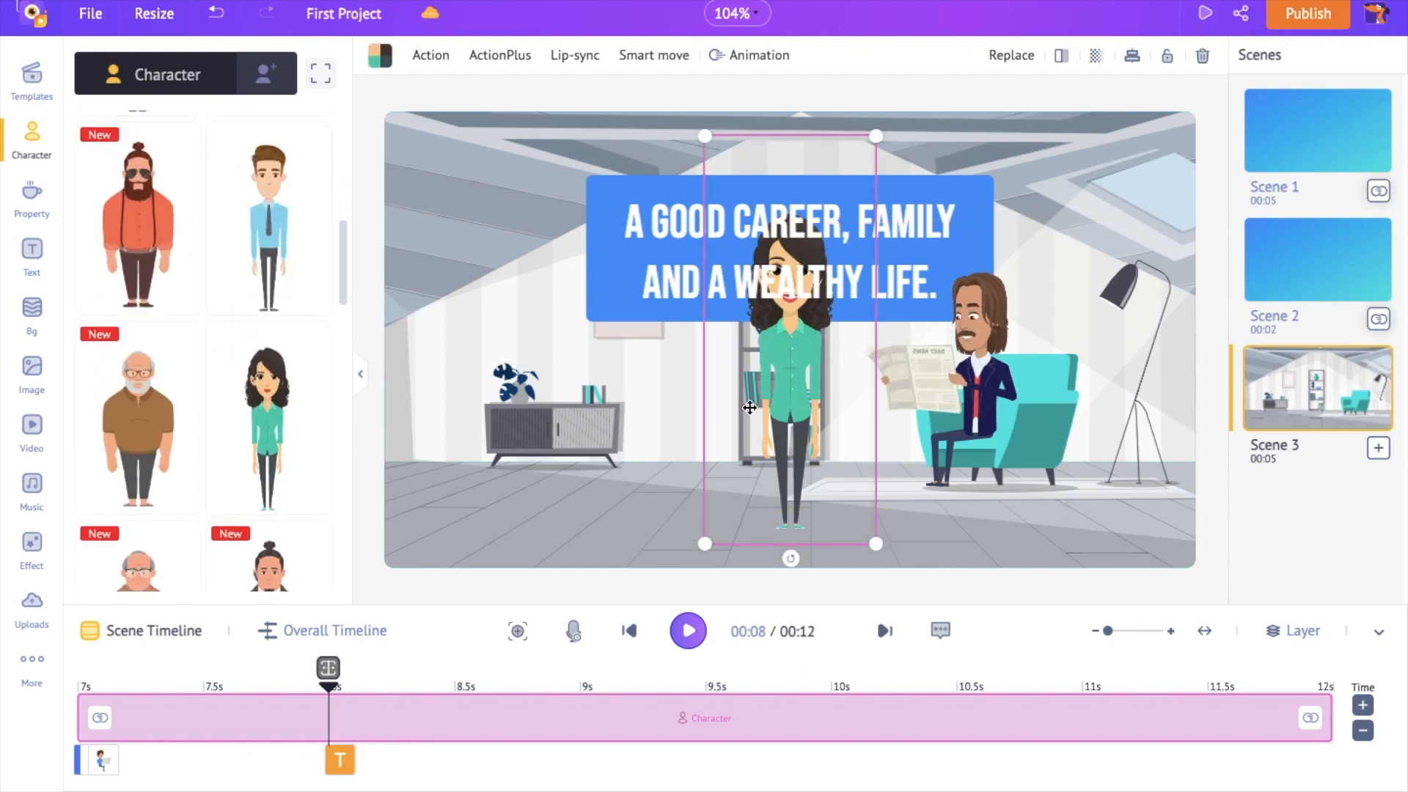
right_click(742, 320)
mouse_move(829, 531)
click(1021, 519)
drag(785, 426, 594, 426)
click(682, 145)
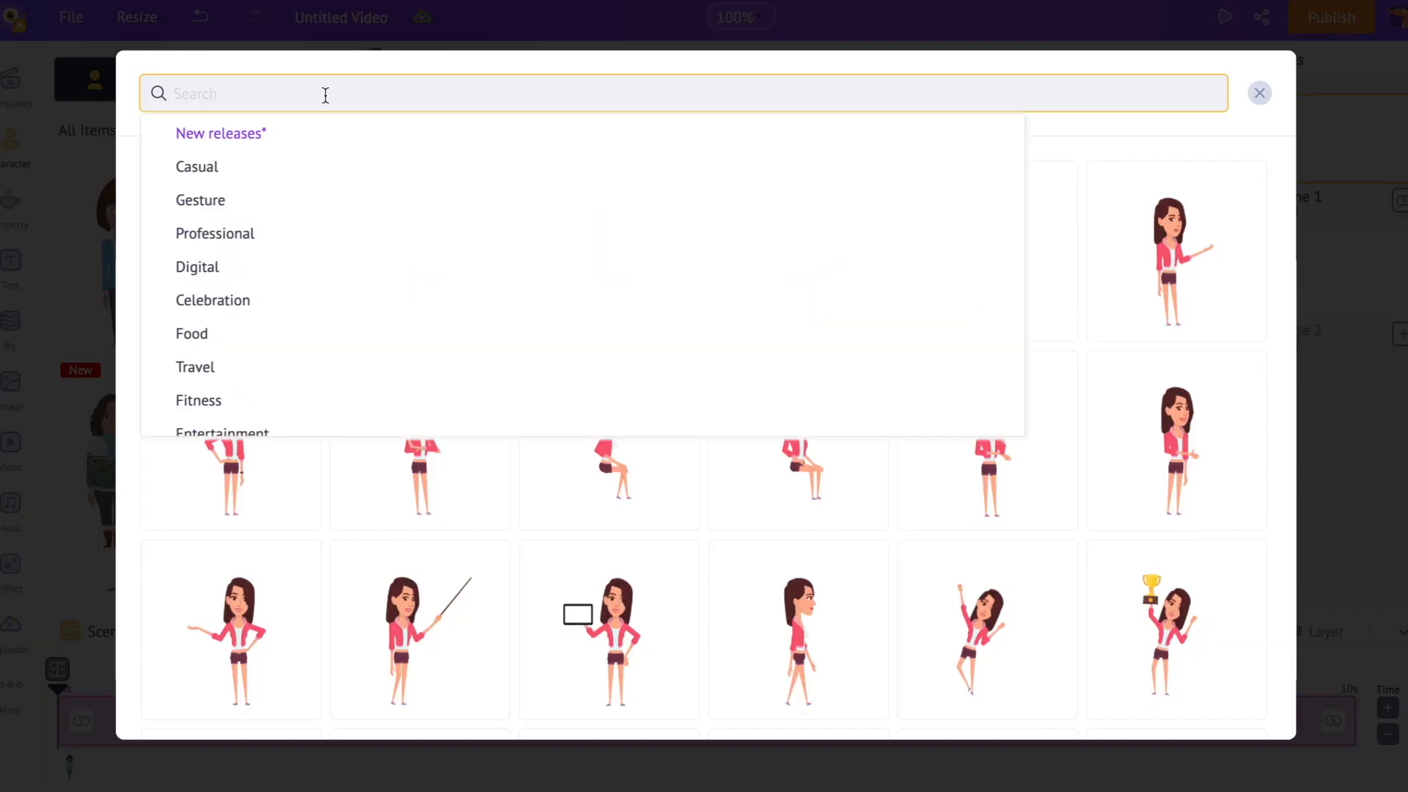
Apply a folded-hands action to the woman and shift her in front of the cabinet
text(folde)
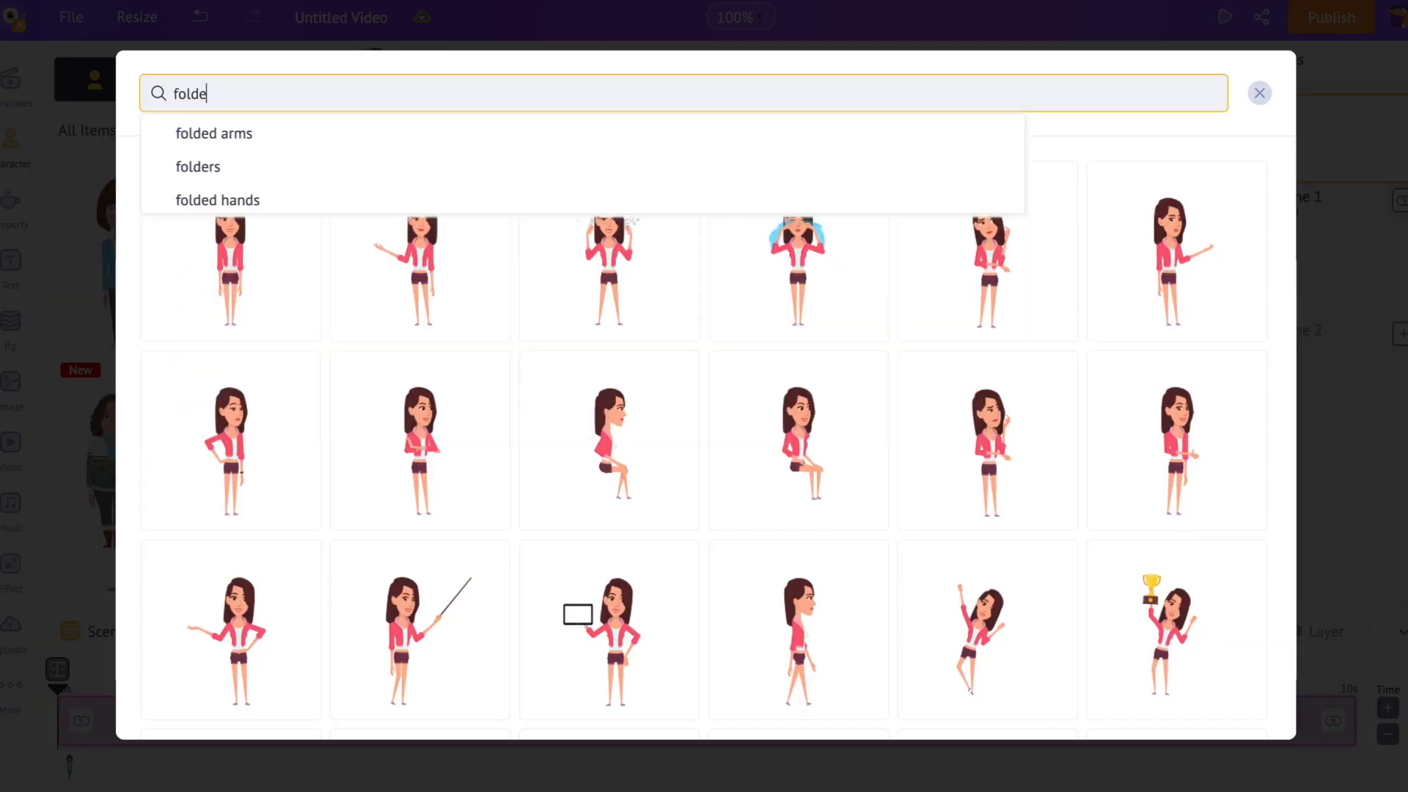
click(257, 135)
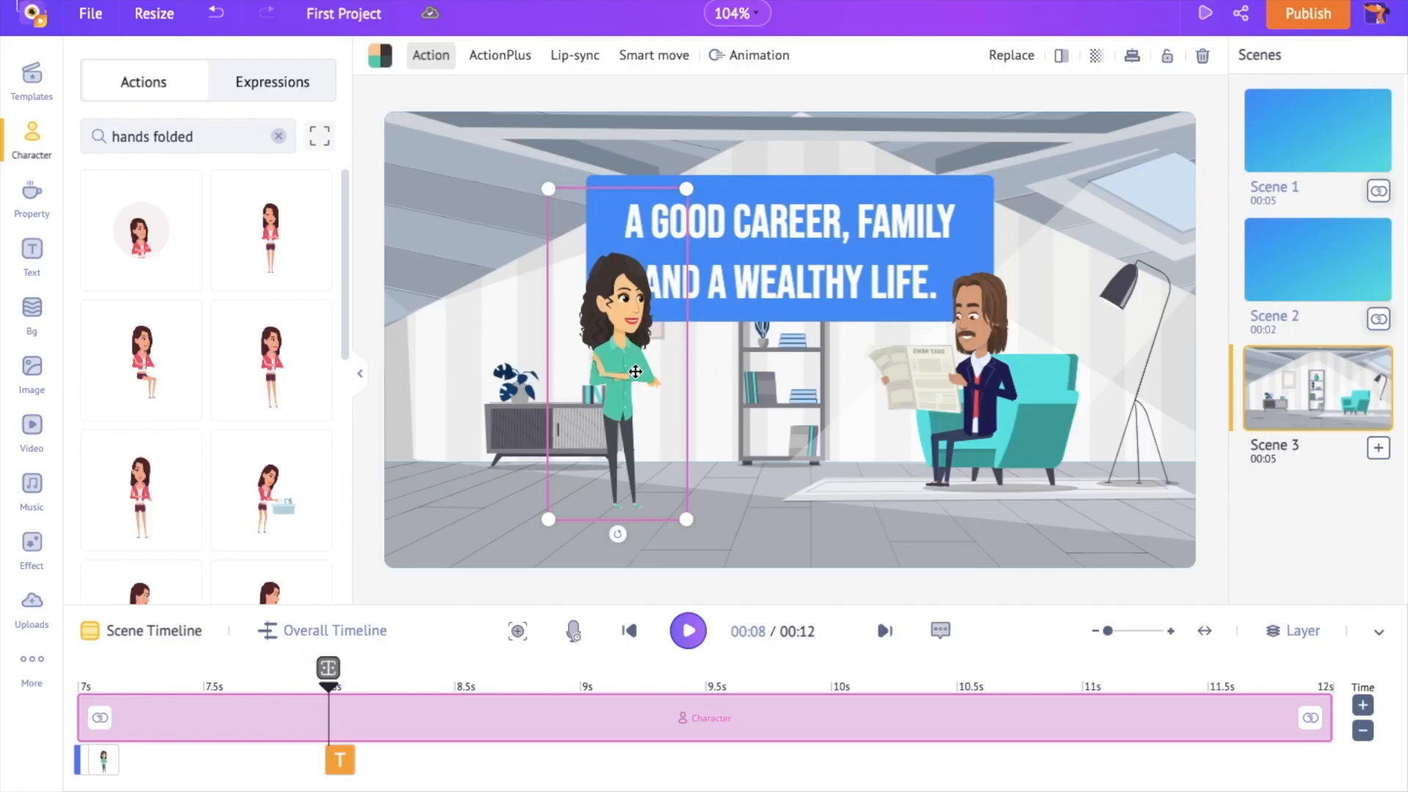
mouse_move(635, 372)
mouse_down()
mouse_move(597, 368)
mouse_move(626, 377)
mouse_up()
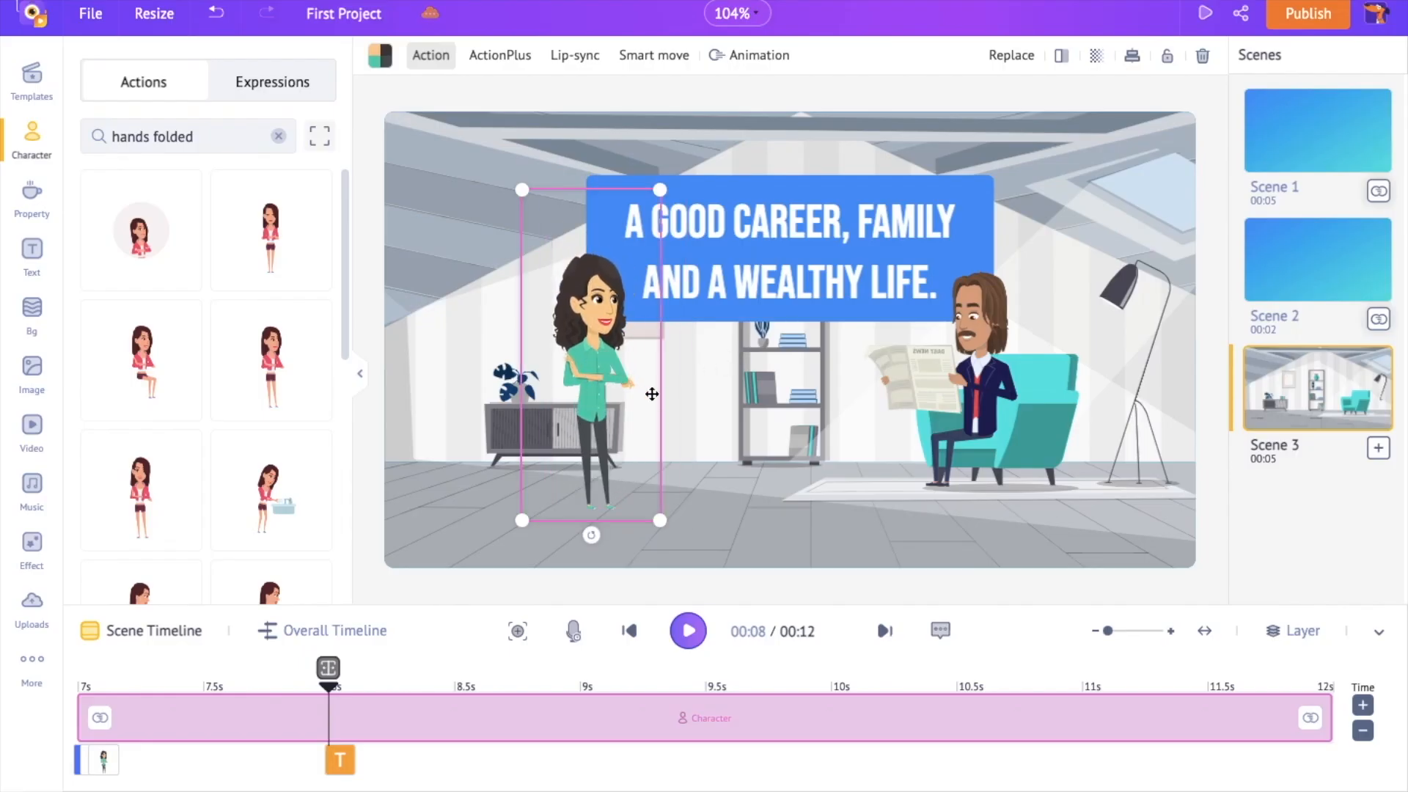
Add a camera move spanning all of Scene 3 that zooms in slightly on the room, save it and preview the scene
click(517, 632)
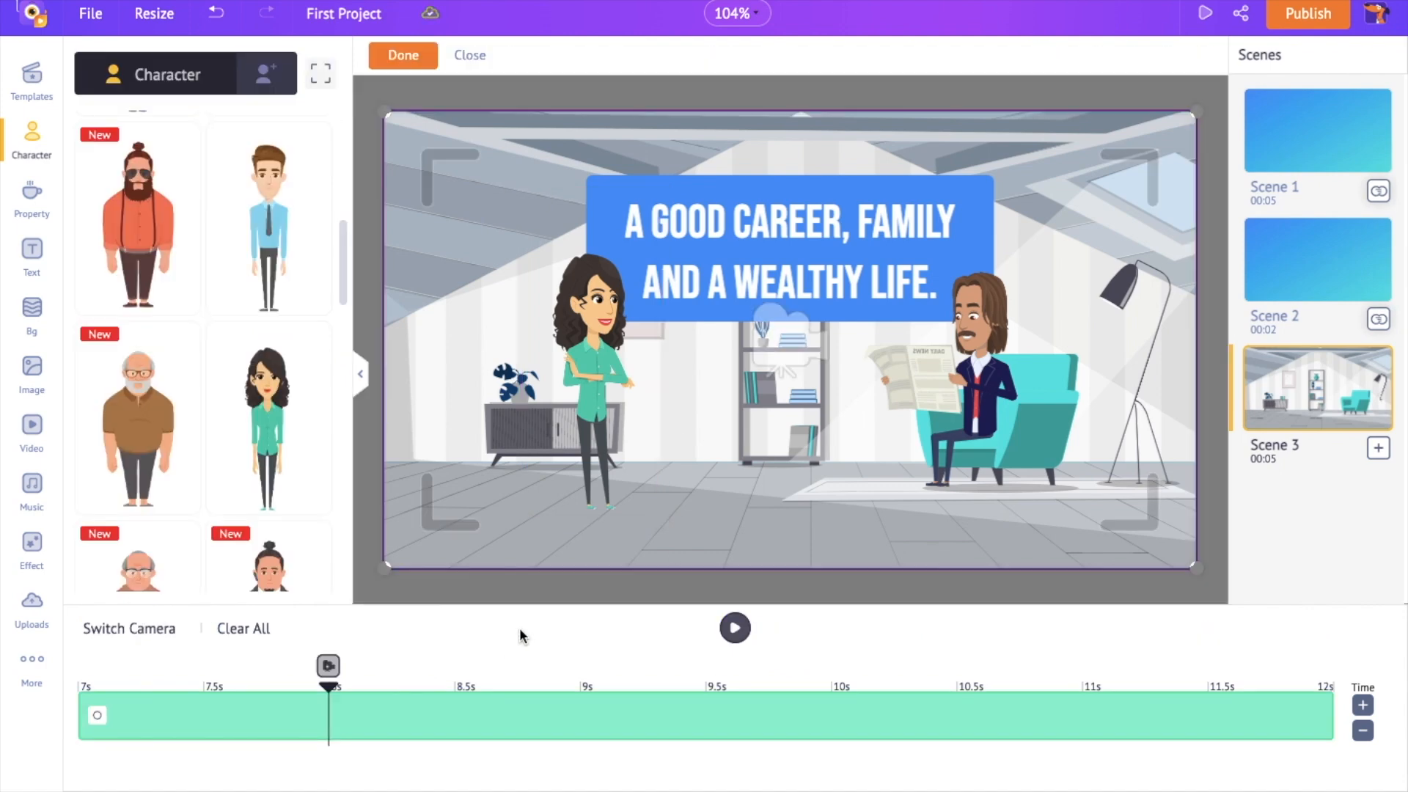
click(97, 719)
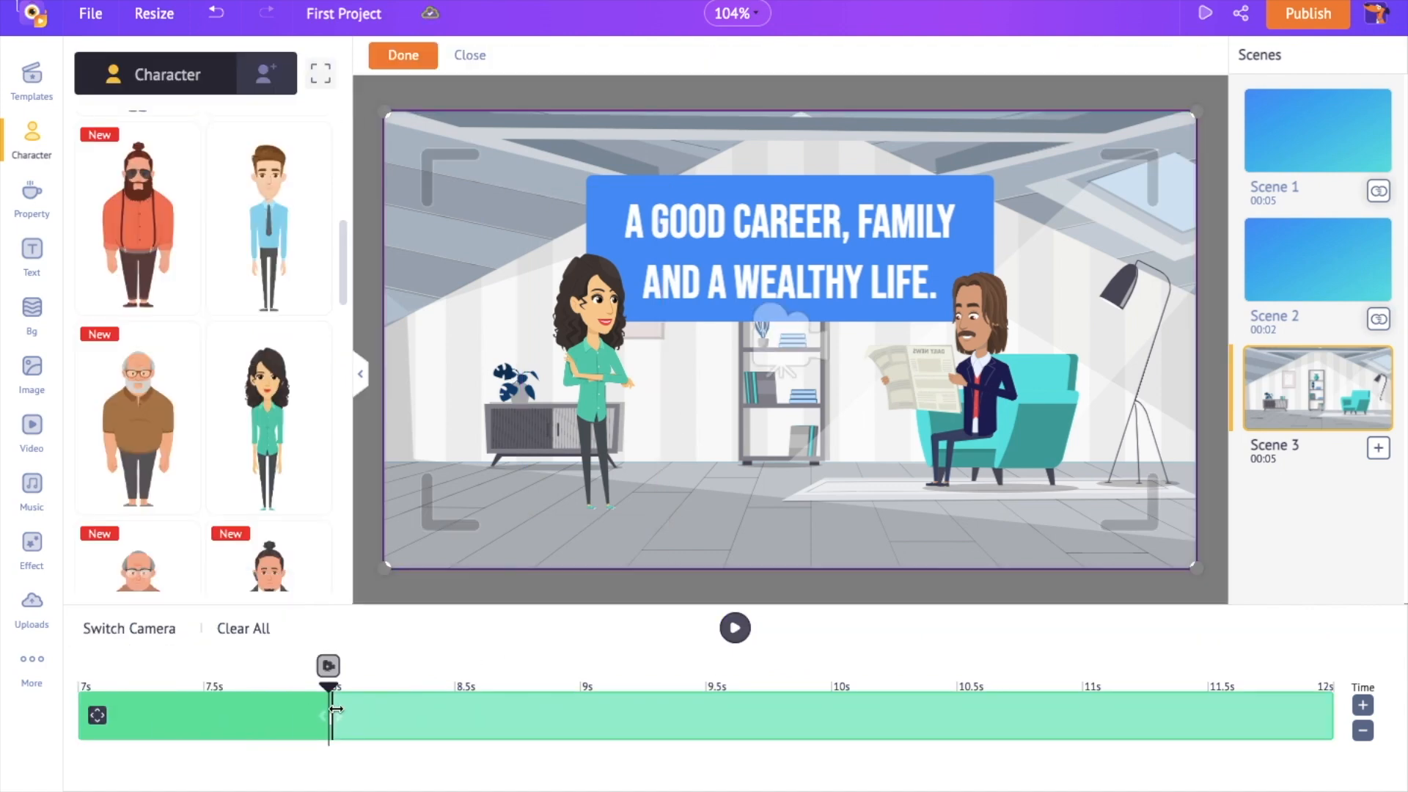
drag(330, 709, 1288, 743)
drag(380, 568, 402, 553)
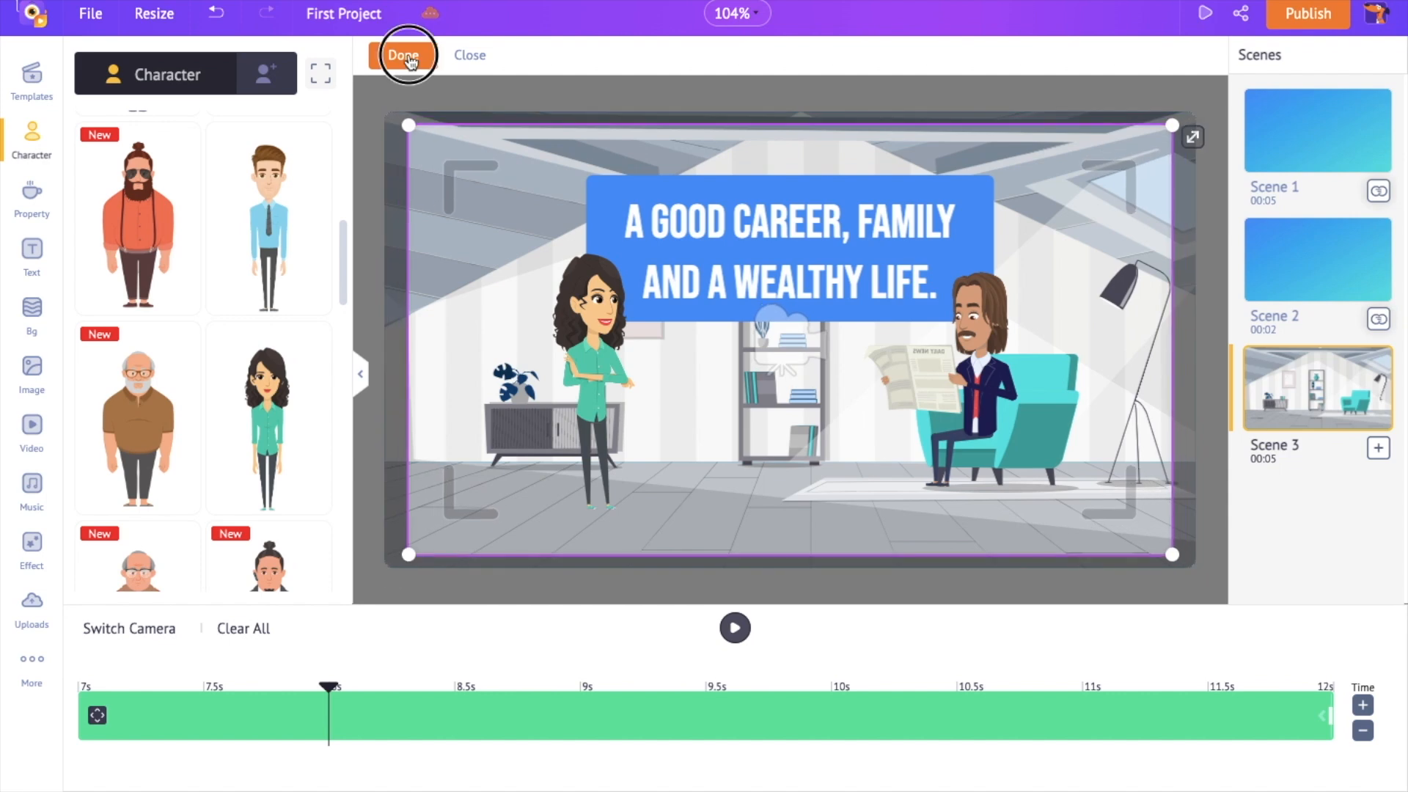
click(402, 55)
click(674, 634)
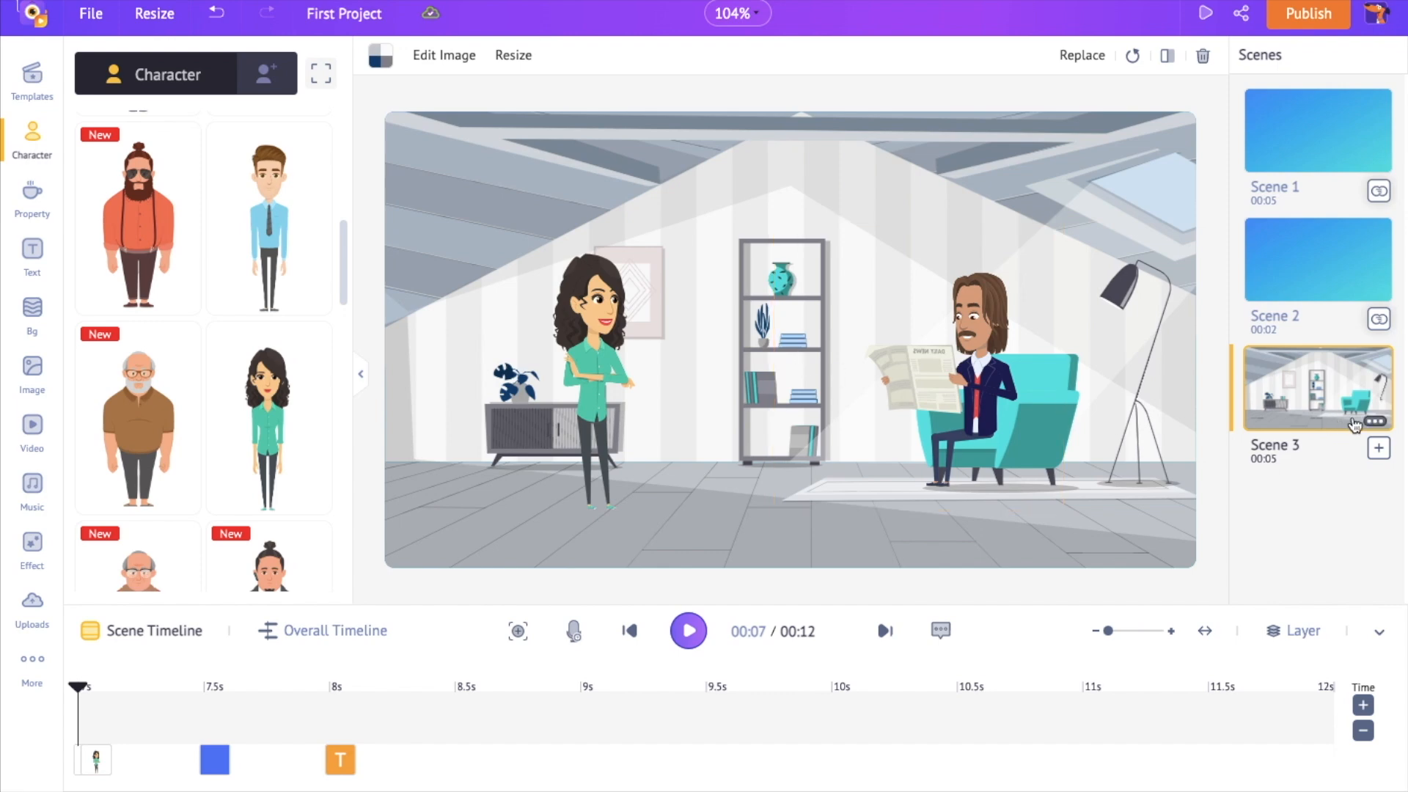
Duplicate Scene 3 and replace the copy's background with the operating room found by searching for "hospital"
click(1374, 422)
click(1312, 477)
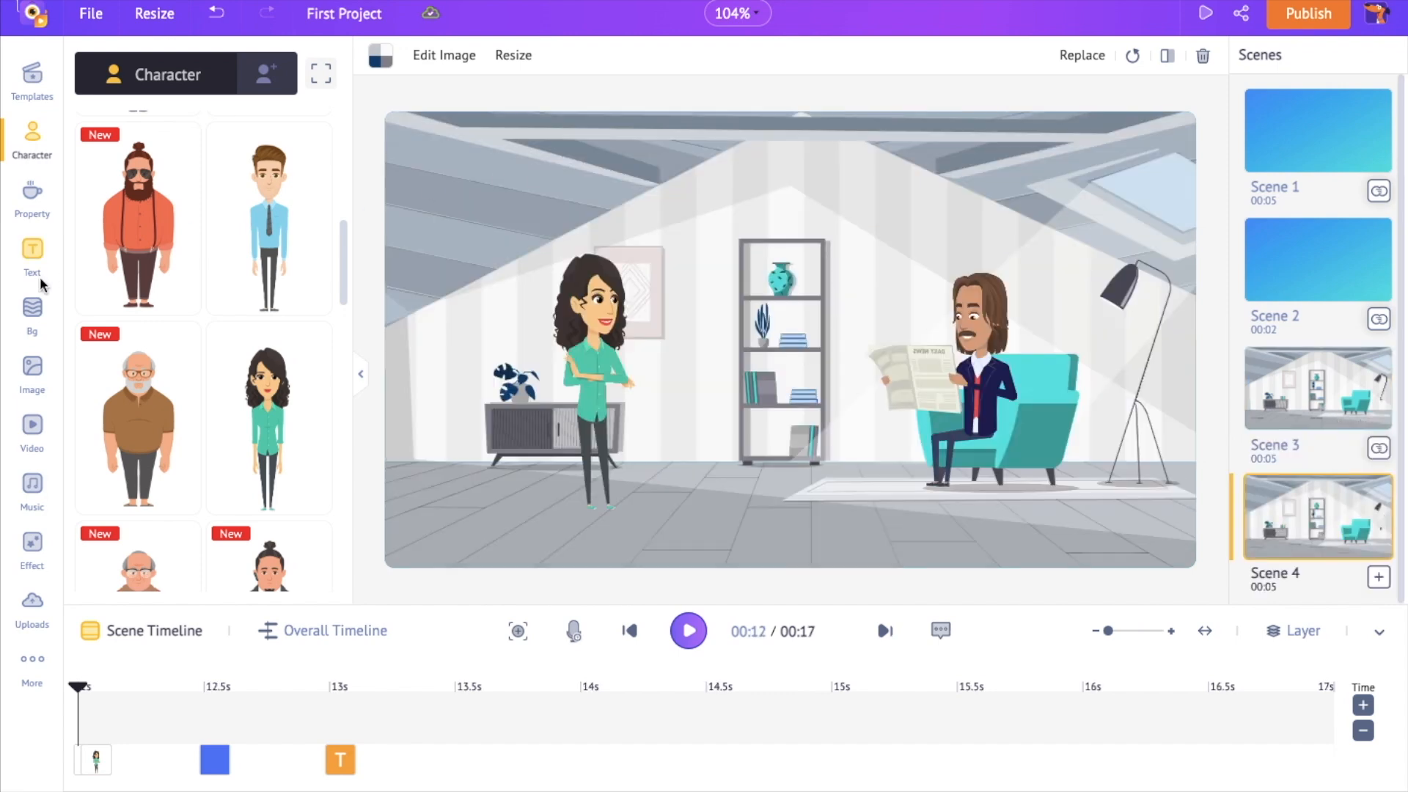
click(33, 322)
click(133, 75)
text(h)
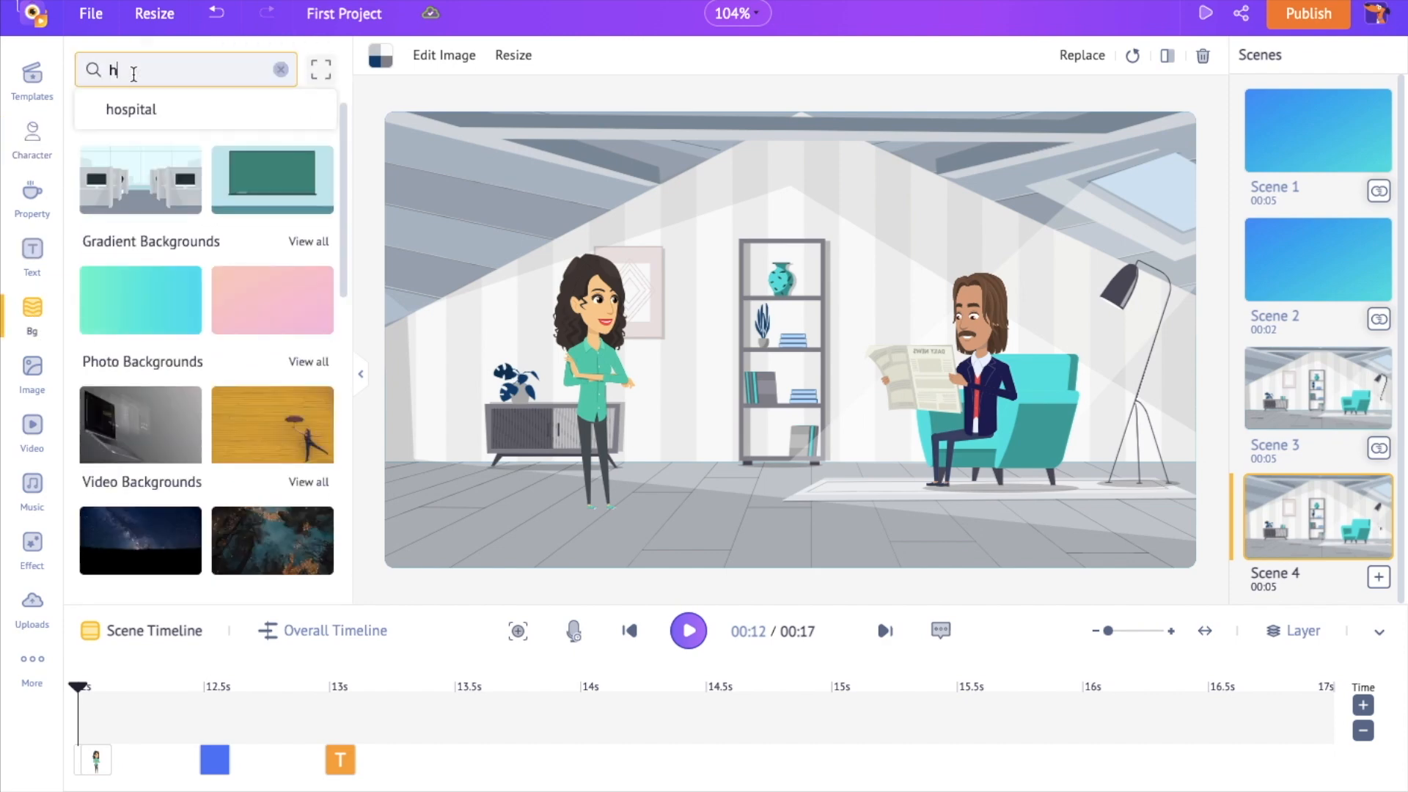
text(ospital)
key(Return)
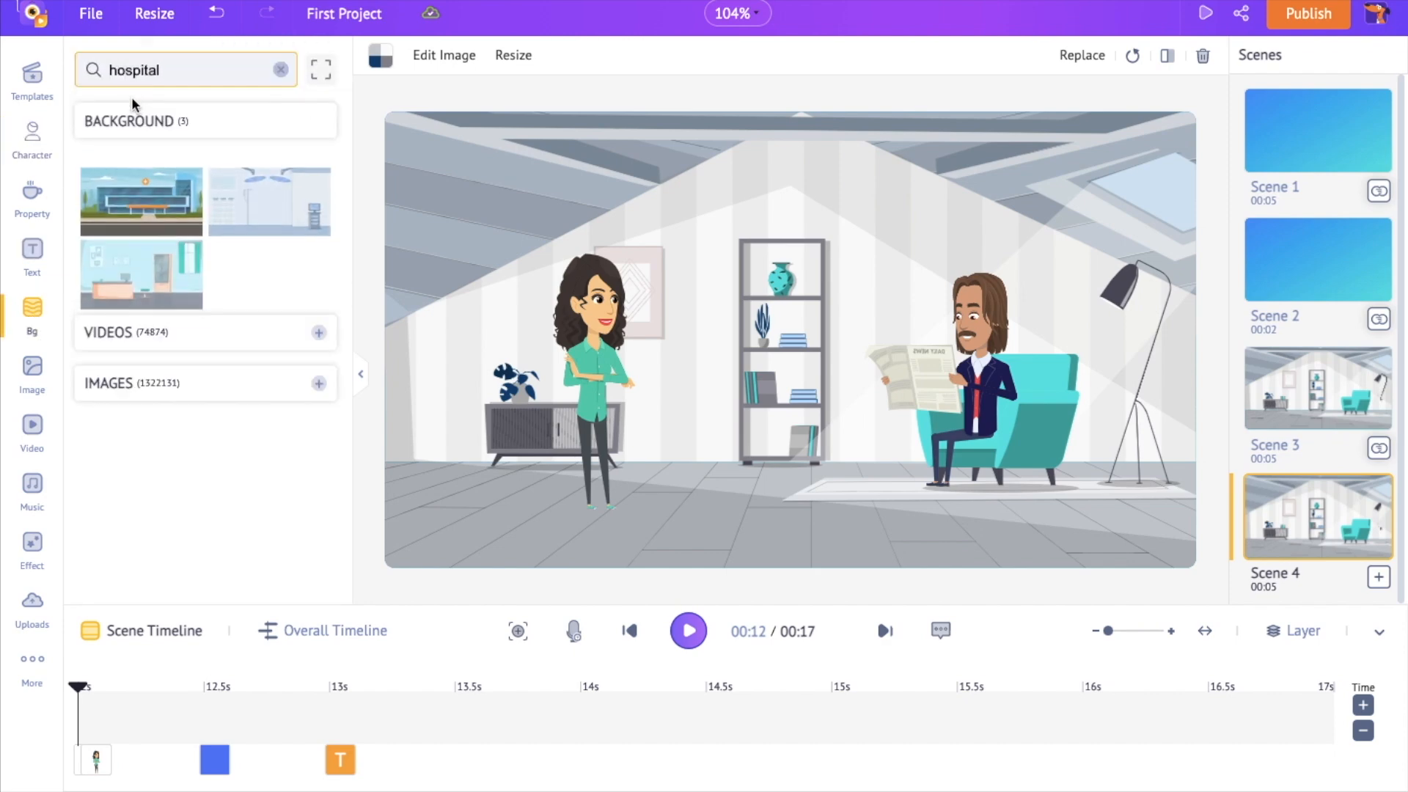
click(239, 194)
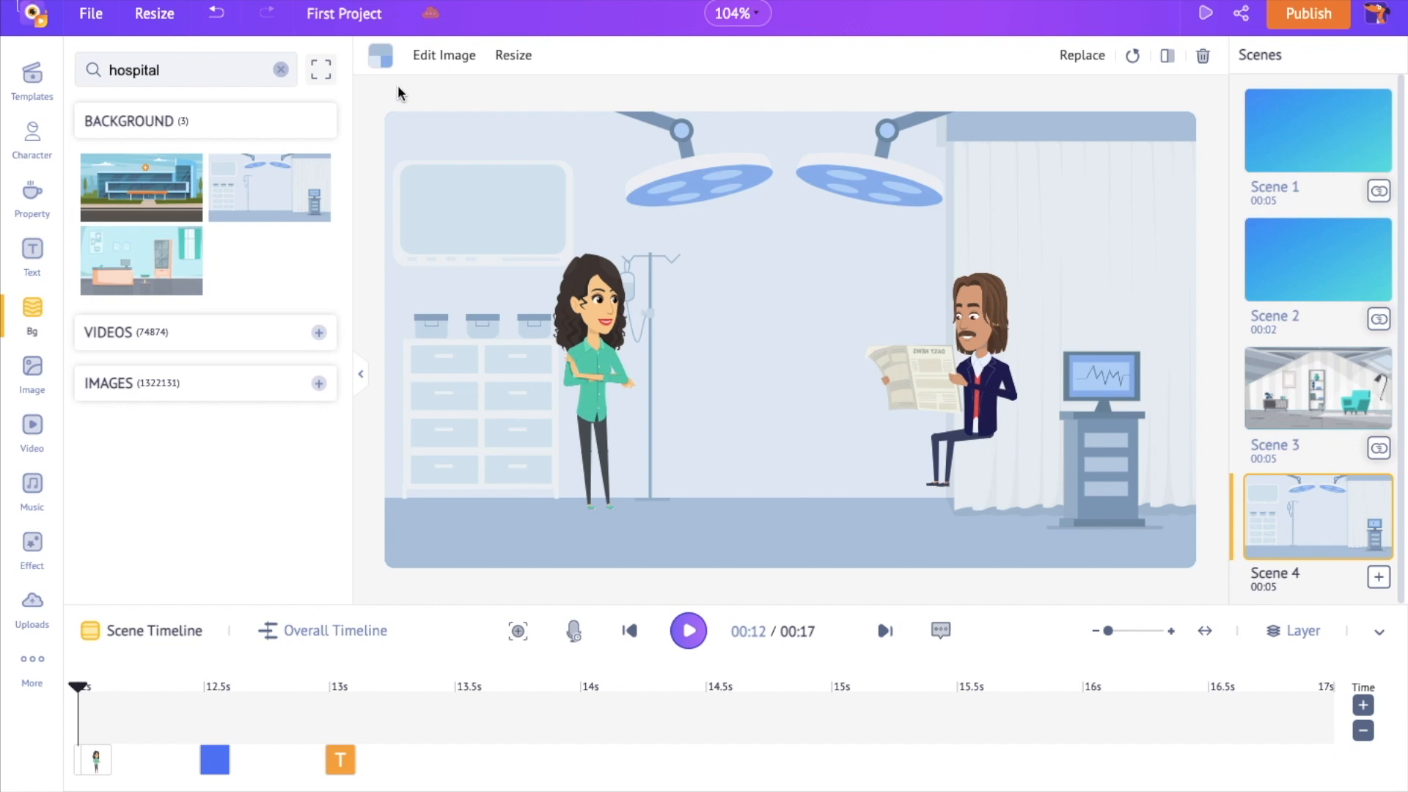
Recolor the operating room background's lamps and monitor stand turquoise
click(382, 59)
click(212, 202)
click(310, 445)
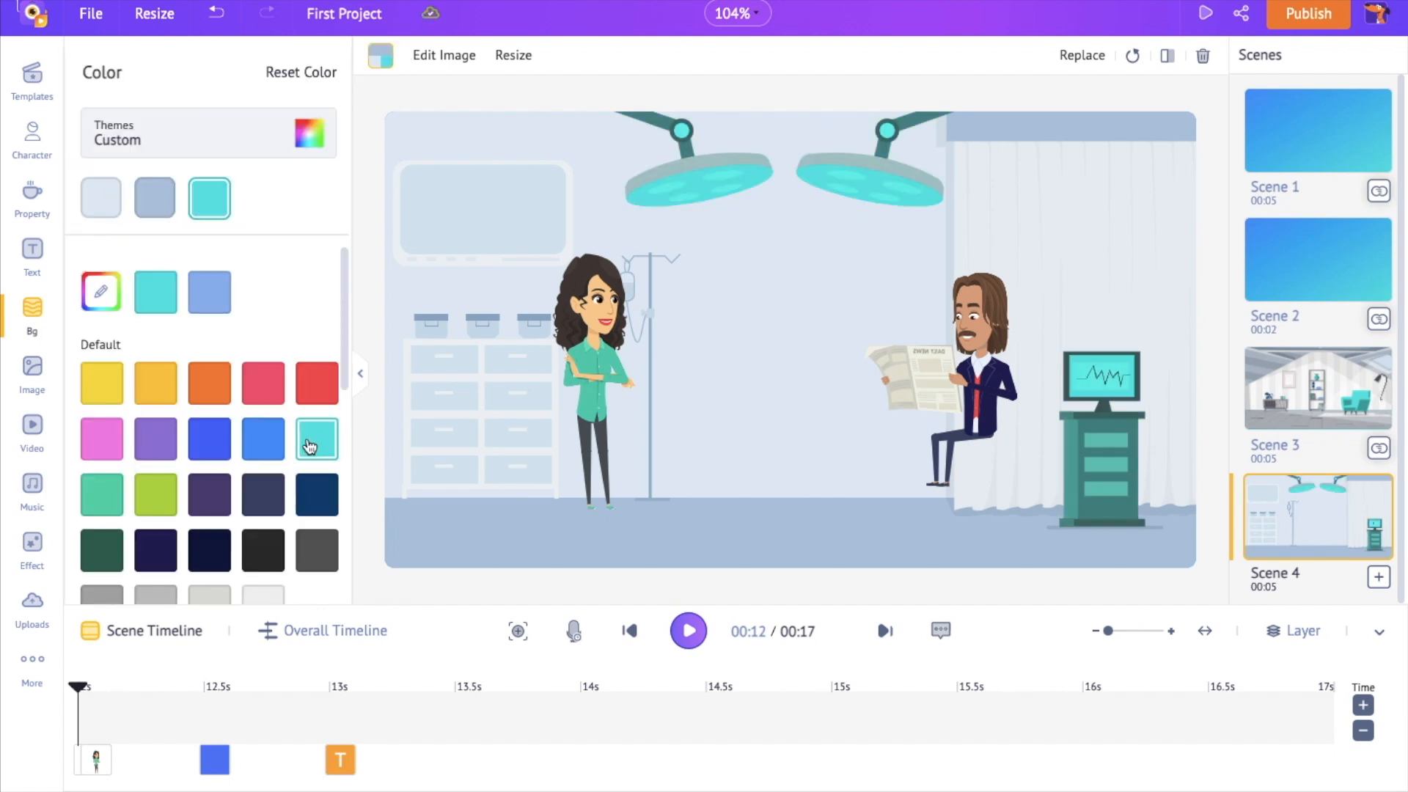
click(381, 58)
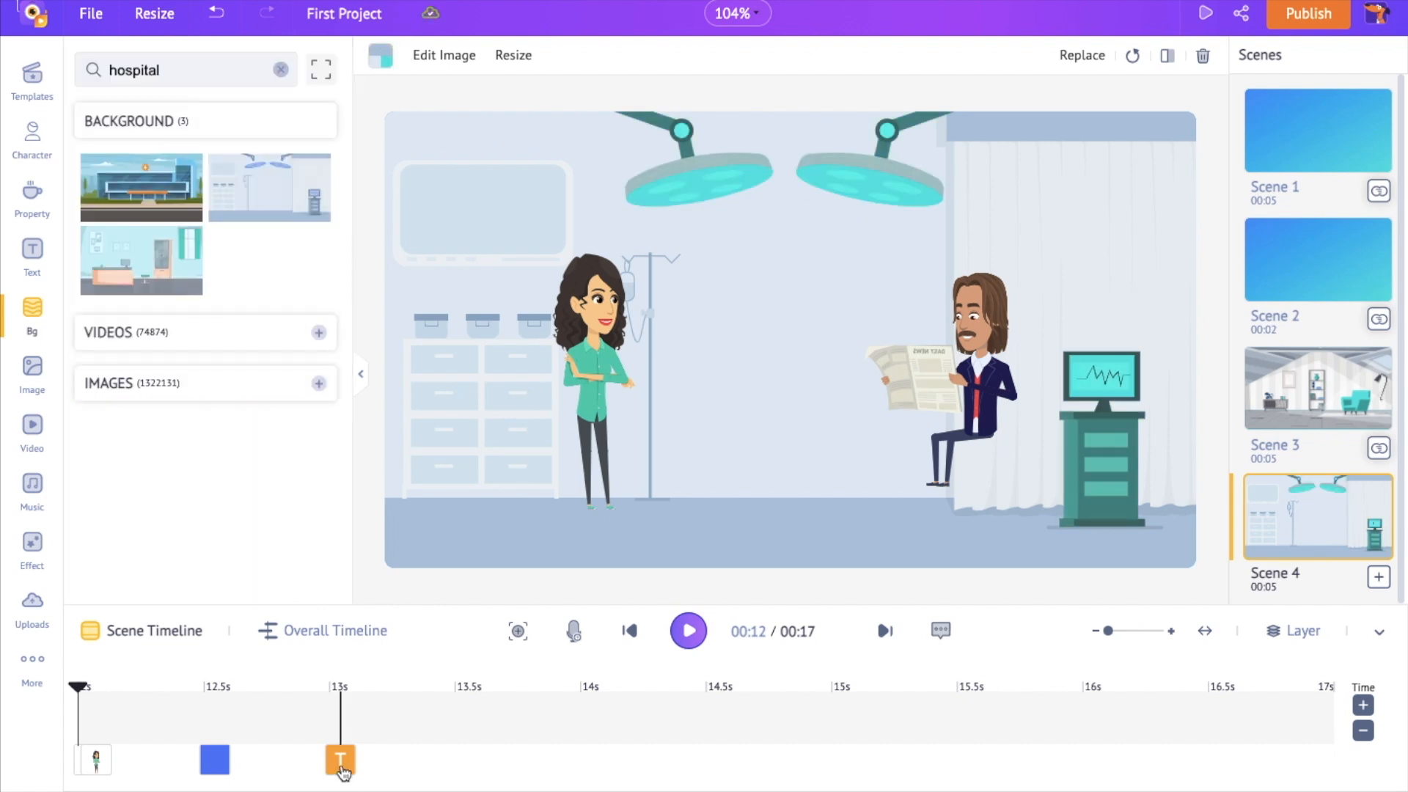
Replace the wording of Scene 4's text with "but life doesn't always go the way we wish."
click(341, 762)
double_click(724, 236)
text(but life doesn't always go the way we w)
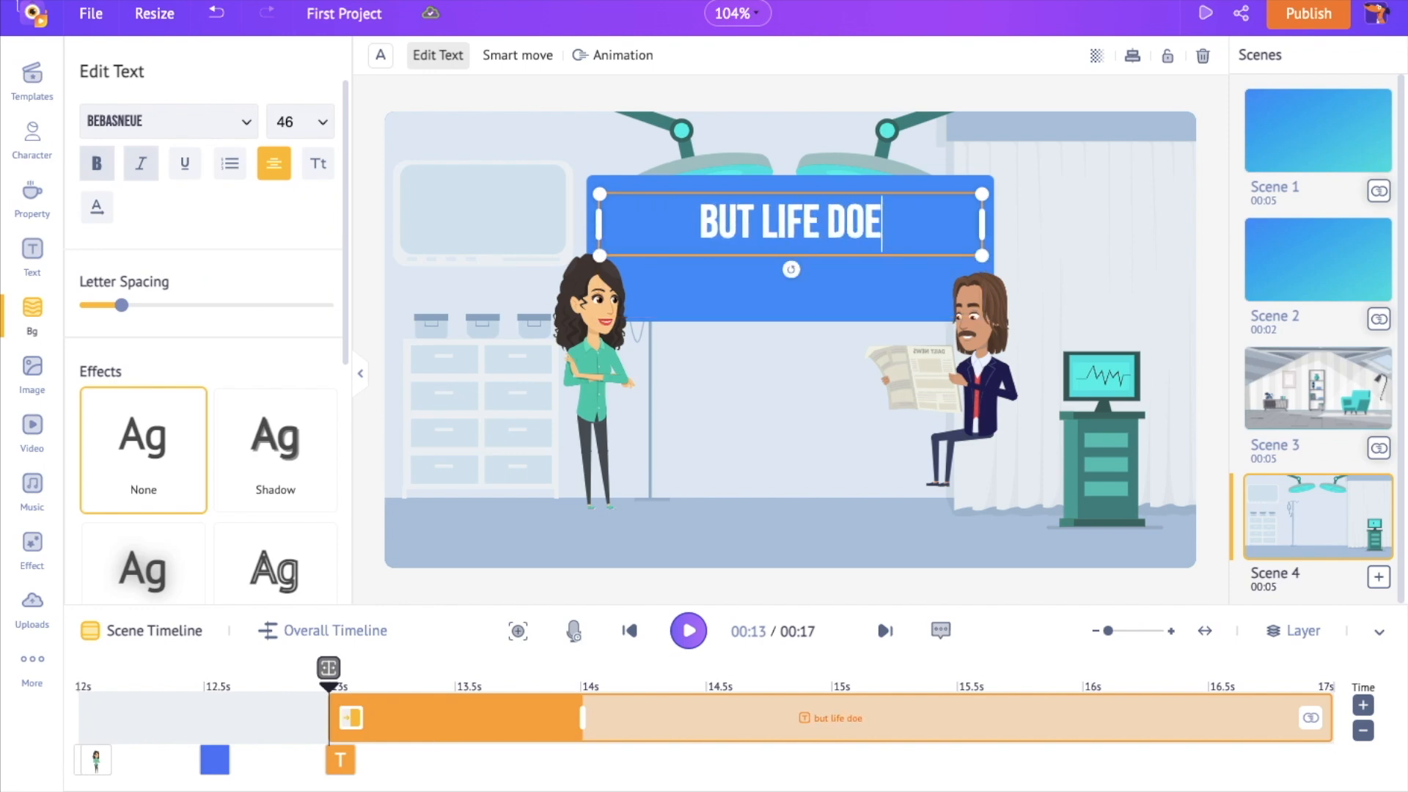
text(ish.)
Apply the hospital bed action found by searching for "hospital" to the seated man, then enlarge and flip him
click(978, 388)
click(251, 139)
text(h)
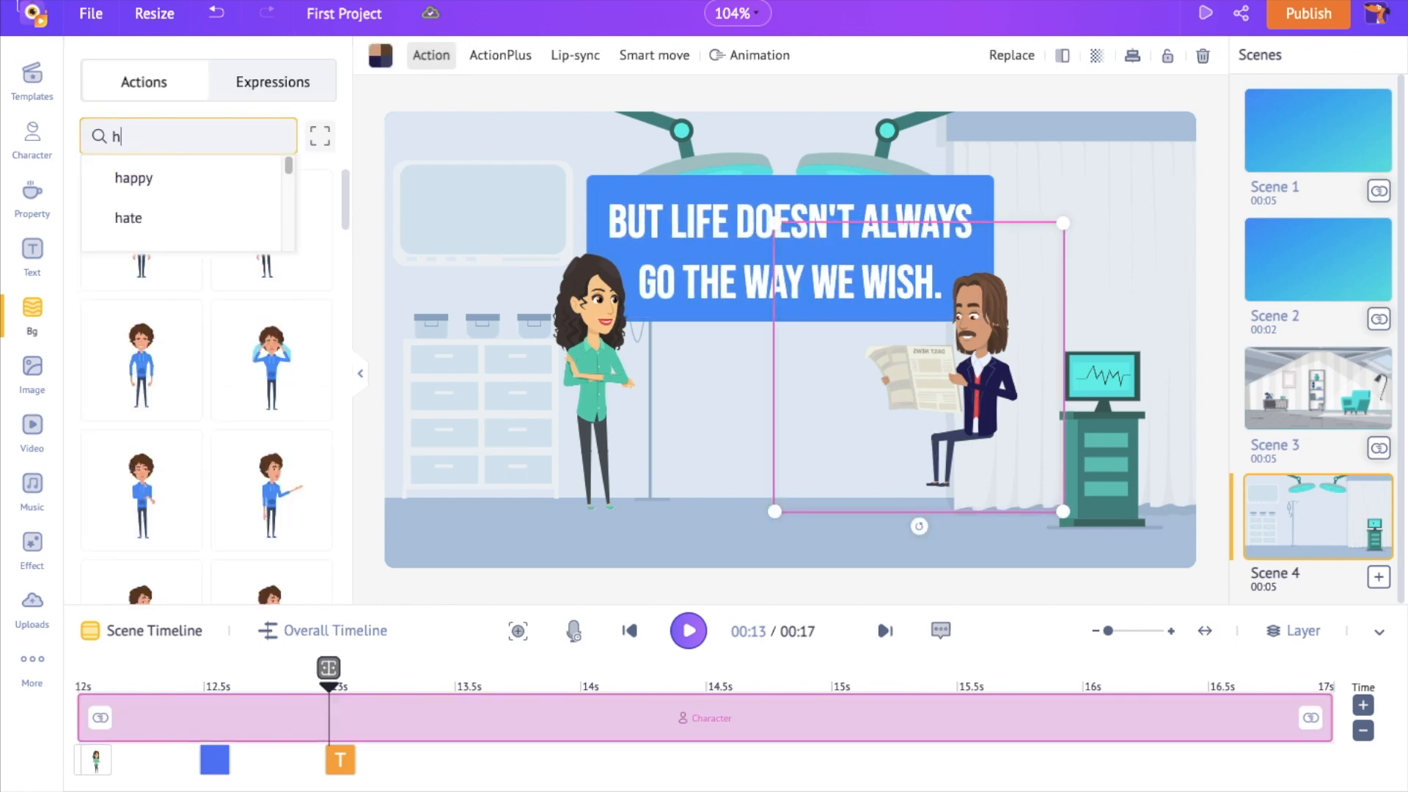
text(ospit)
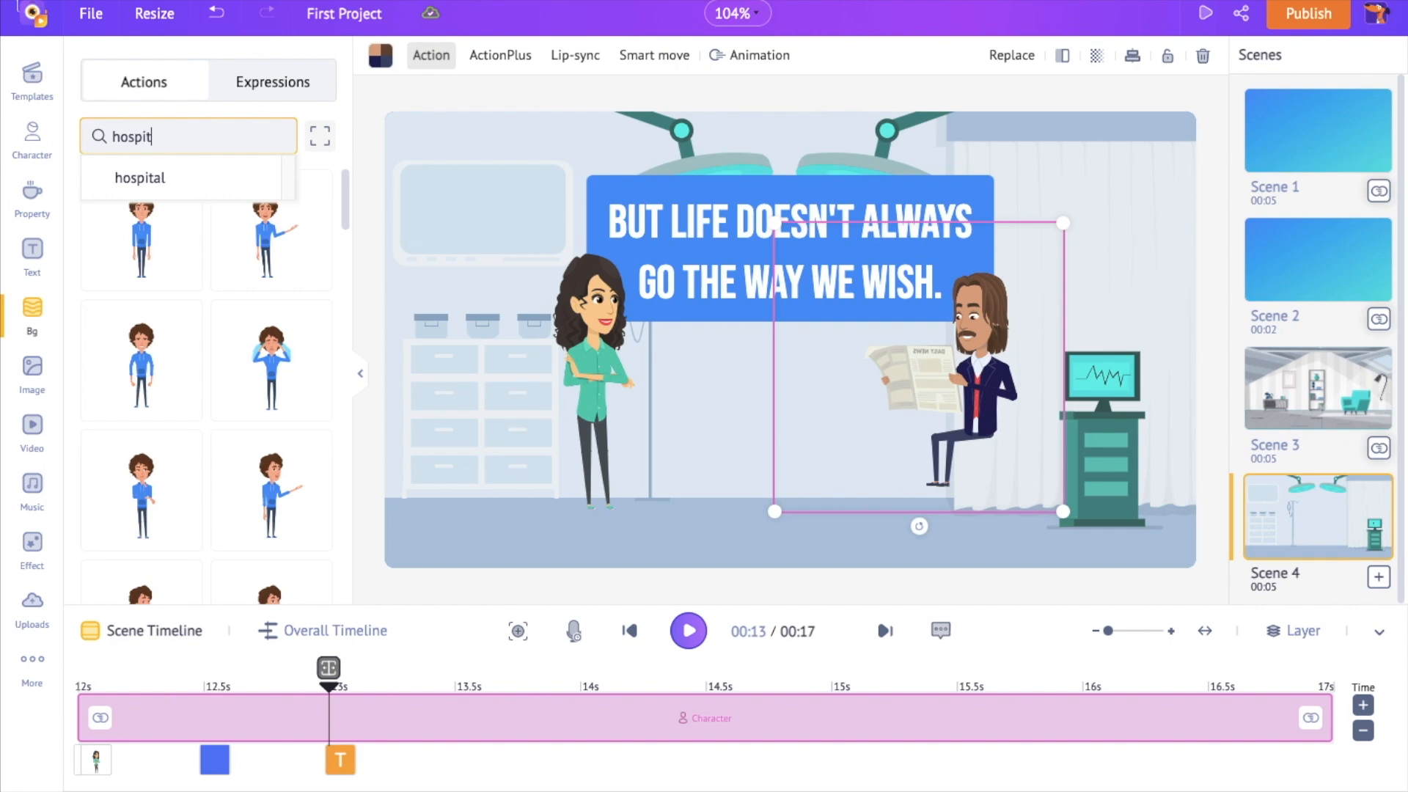
key(Return)
click(131, 228)
drag(774, 511, 678, 593)
click(1060, 57)
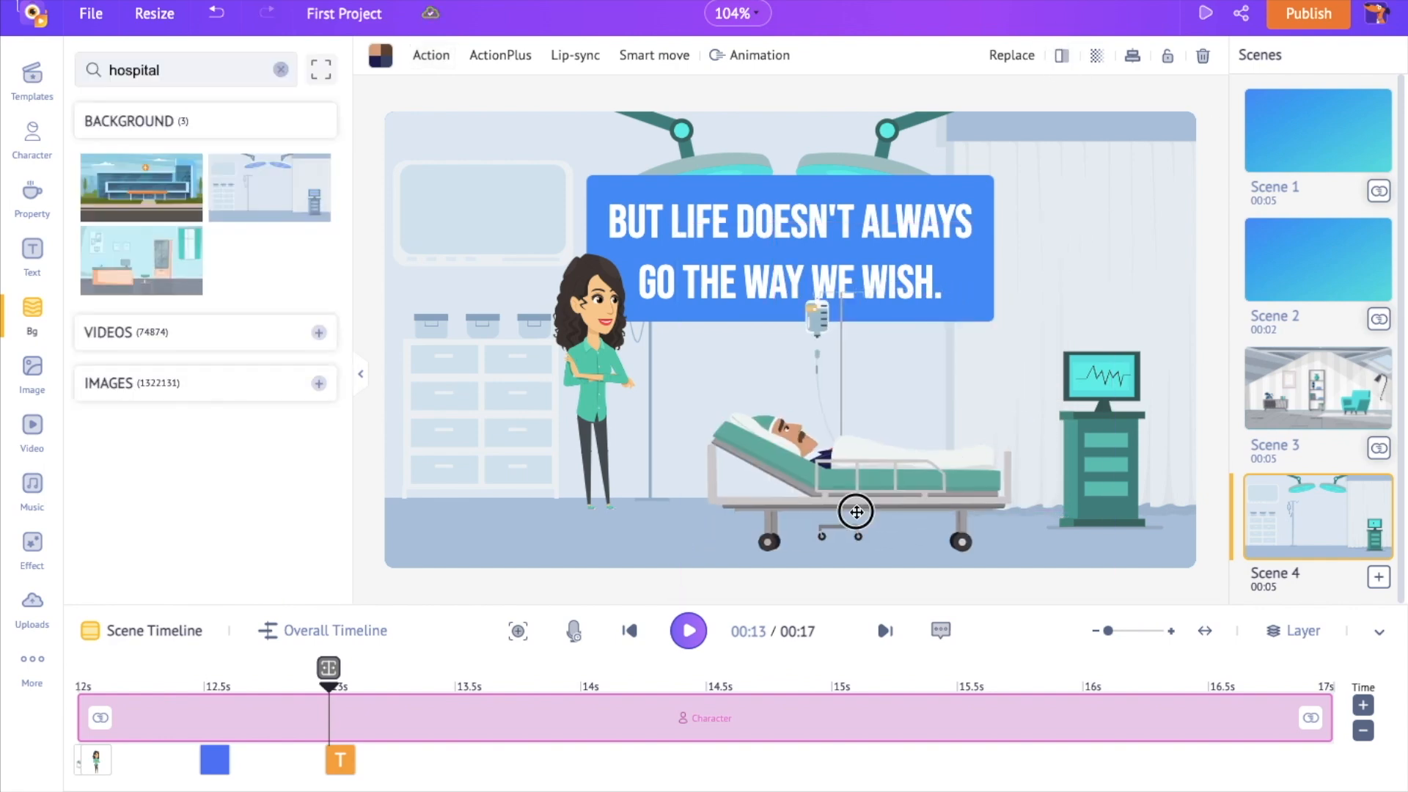
Delete the woman from Scene 4 and enlarge the bedridden patient in front of the cabinets on the scene's left side
click(581, 390)
key(Delete)
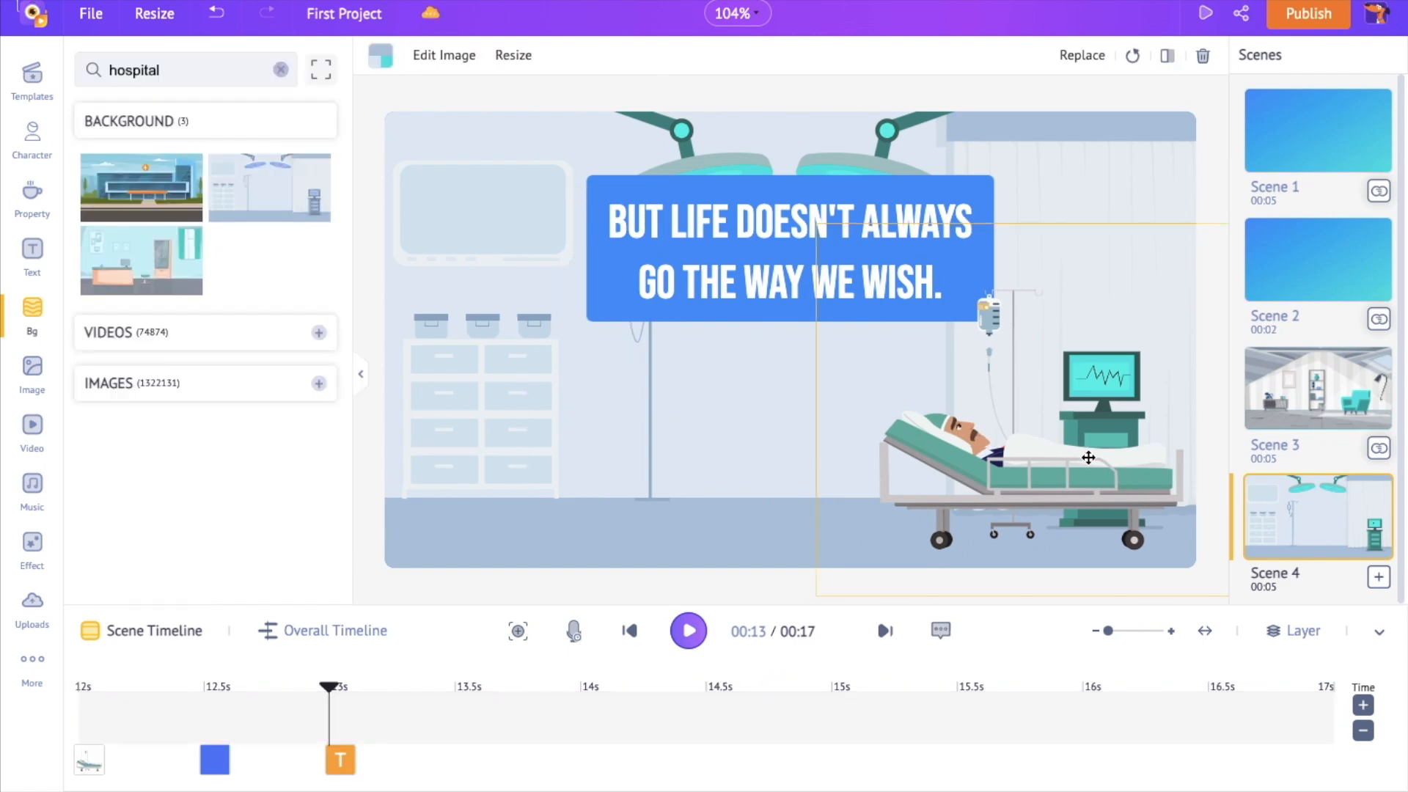
drag(758, 446, 587, 440)
drag(790, 213, 911, 112)
drag(558, 446, 524, 473)
drag(876, 139, 943, 99)
drag(715, 468, 706, 474)
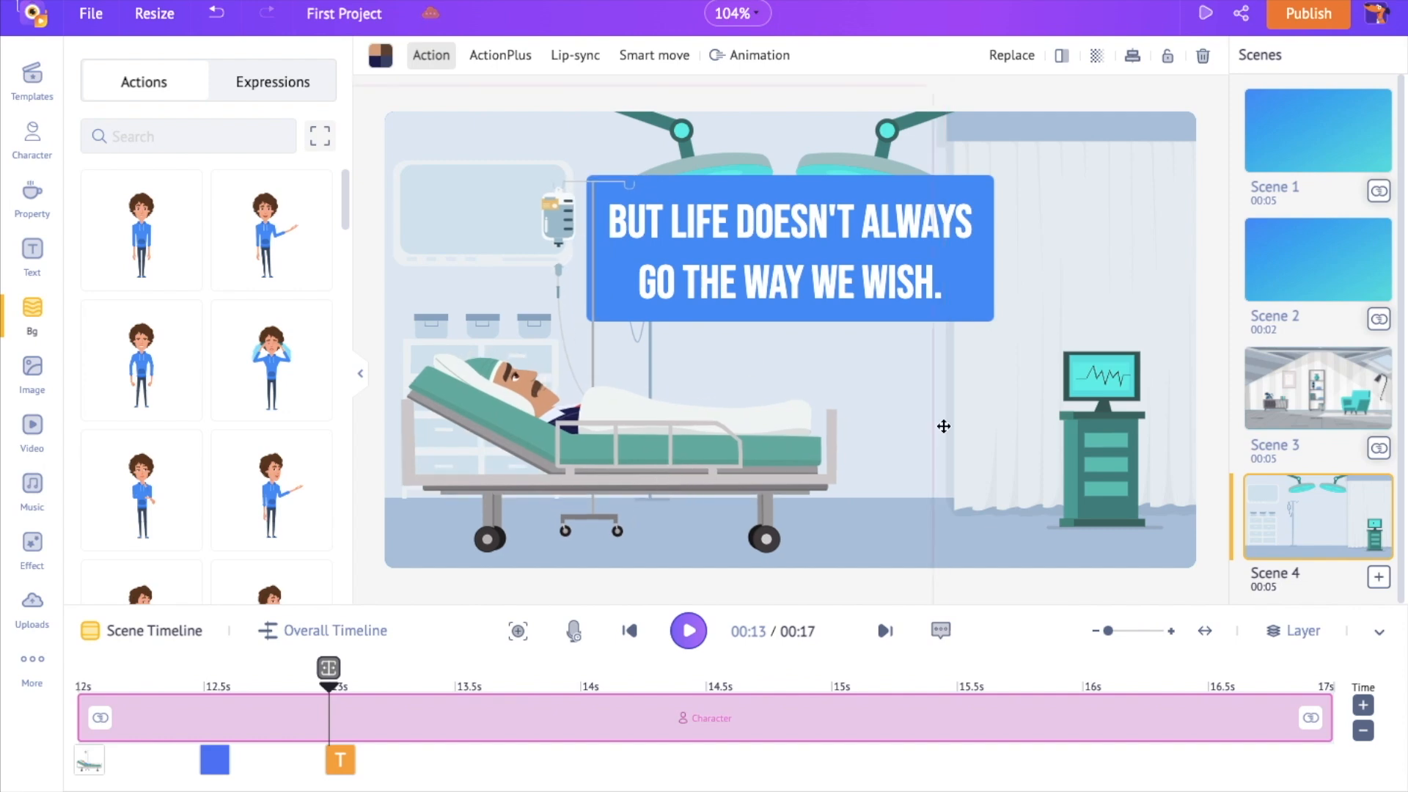
Move the blue text box and its text above the heart monitor, and preview Scene 4
click(1056, 263)
drag(936, 210, 1083, 234)
click(1015, 381)
click(198, 569)
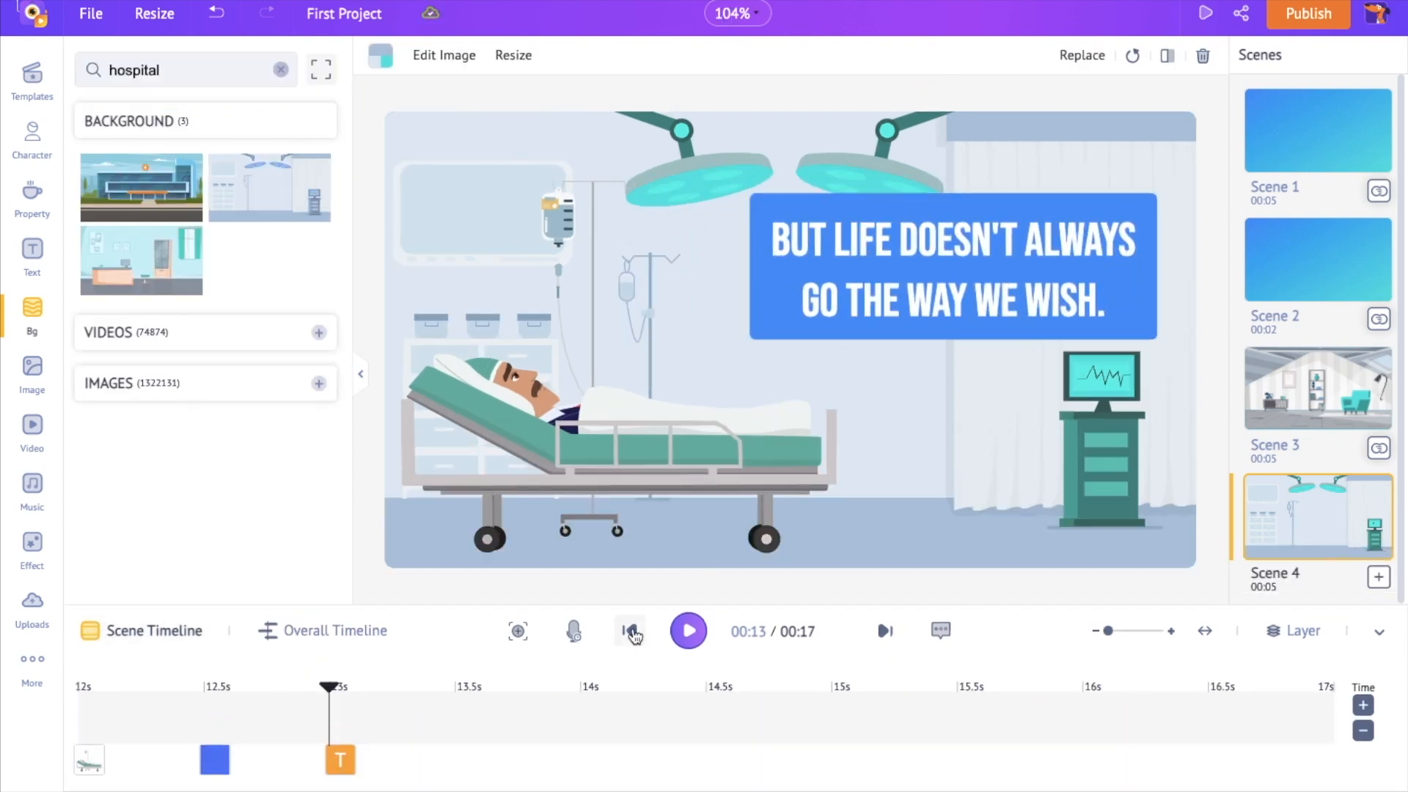
click(629, 631)
click(689, 631)
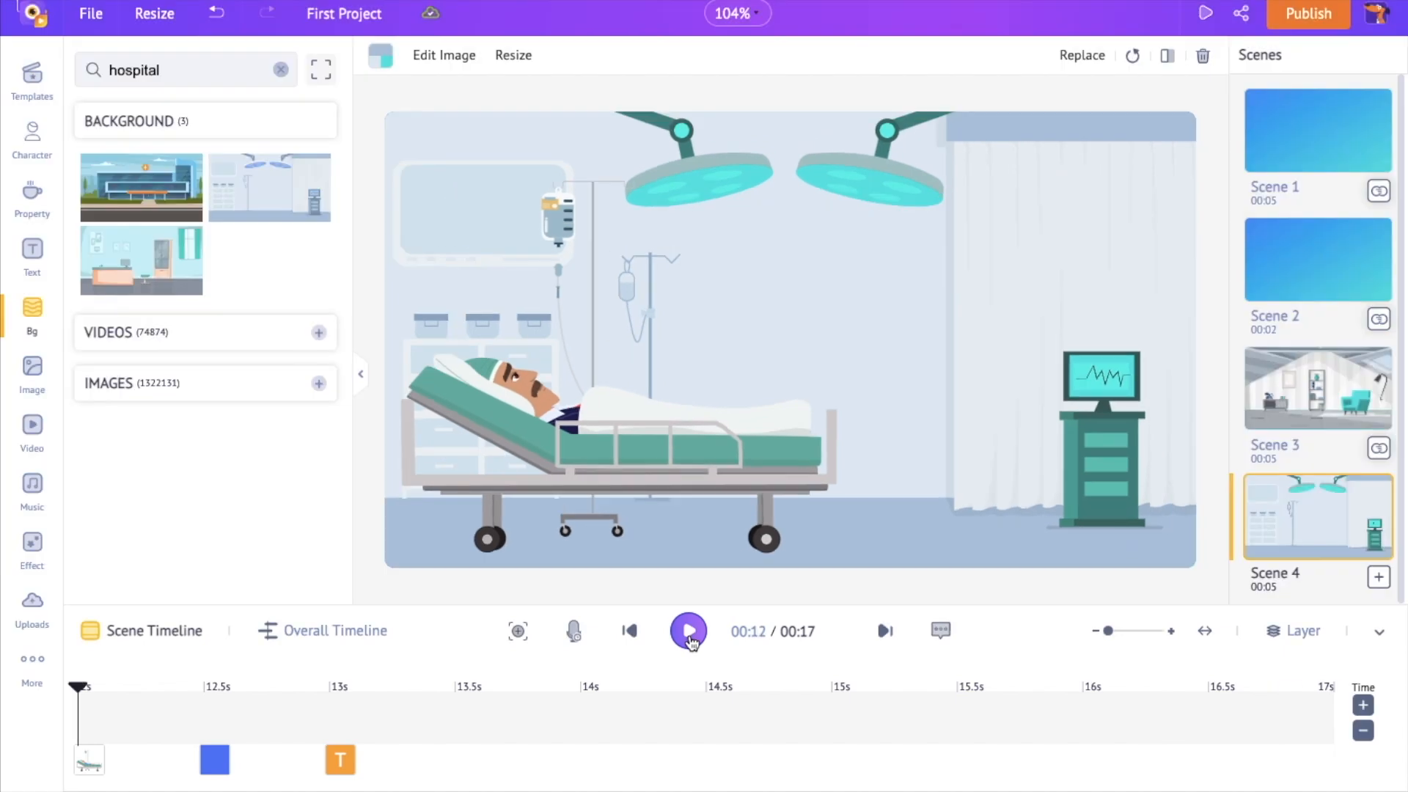
Add a new Scene 5 and shorten its duration to 7 seconds
scroll(1357, 573, down, 1)
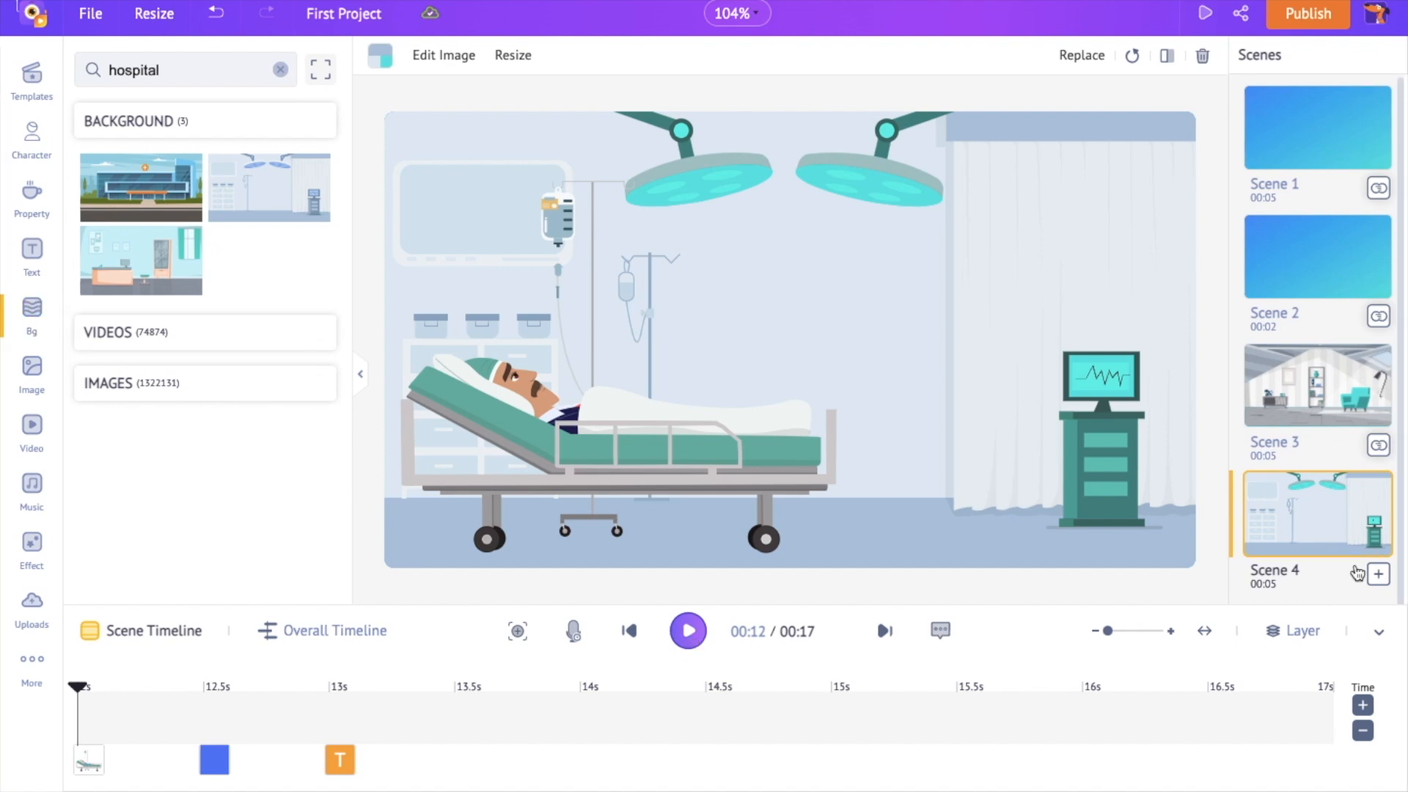
click(1378, 573)
click(1362, 731)
click(1363, 731)
click(1362, 731)
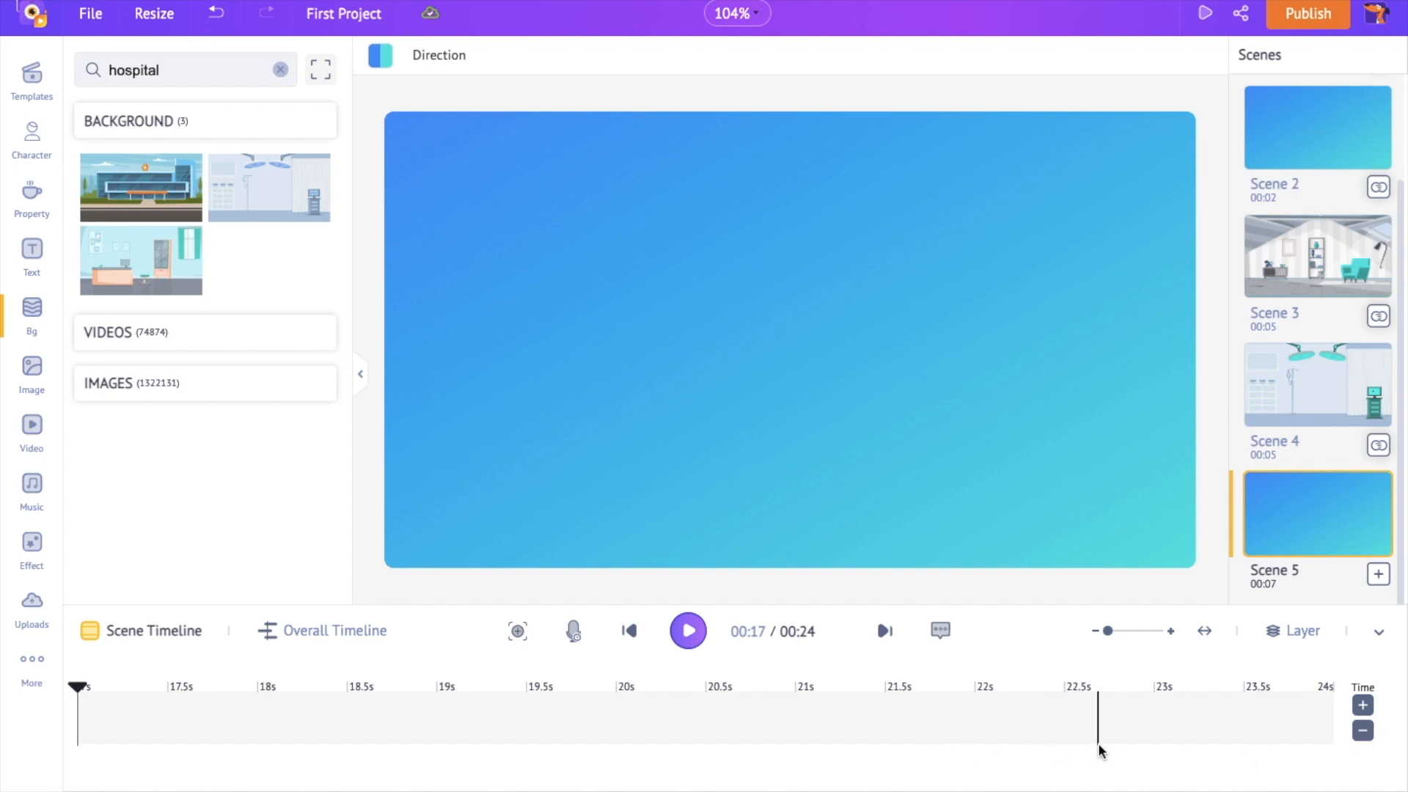
Add the brown-haired man in a shirt and tie to Scene 5 and apply the open-hand presenting action
click(29, 133)
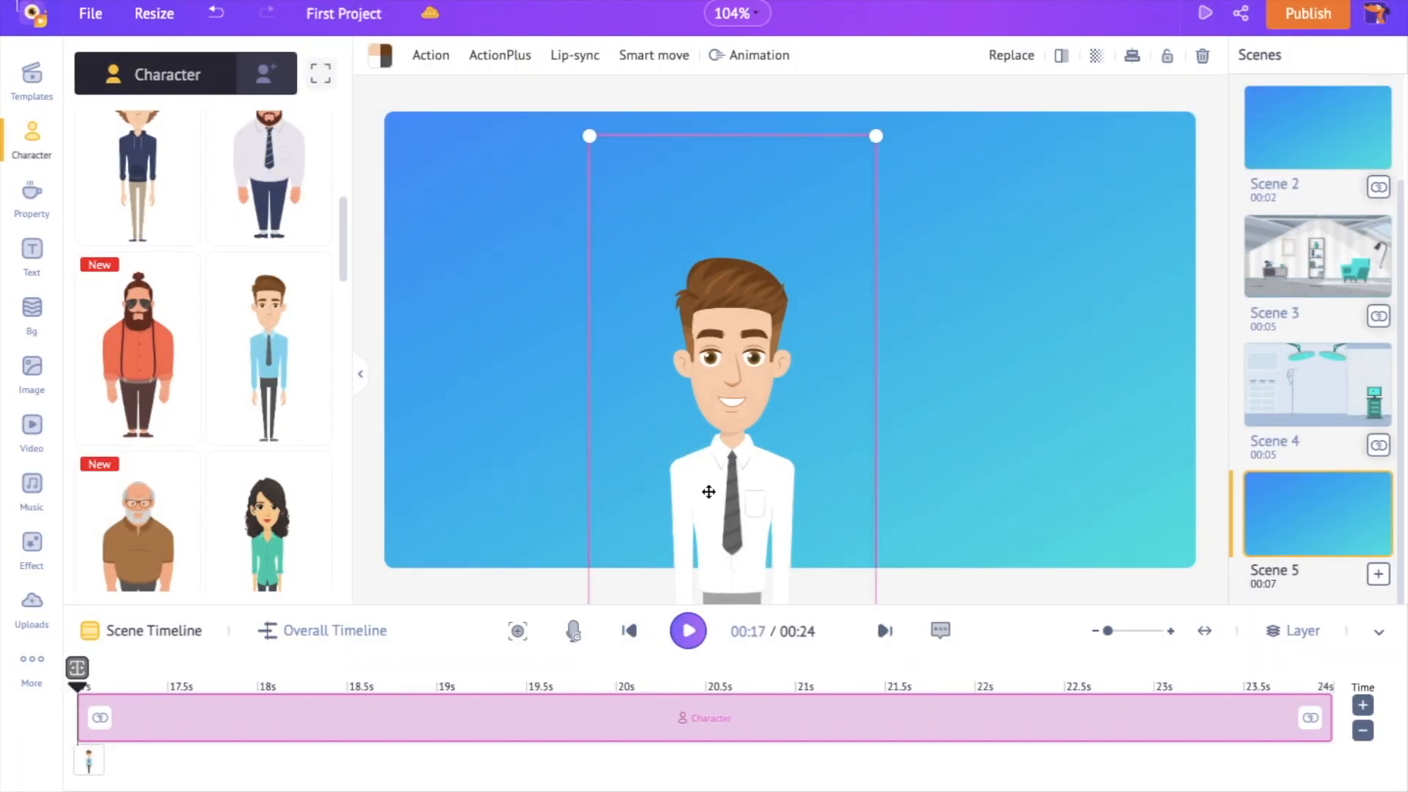
click(430, 55)
click(271, 220)
click(430, 55)
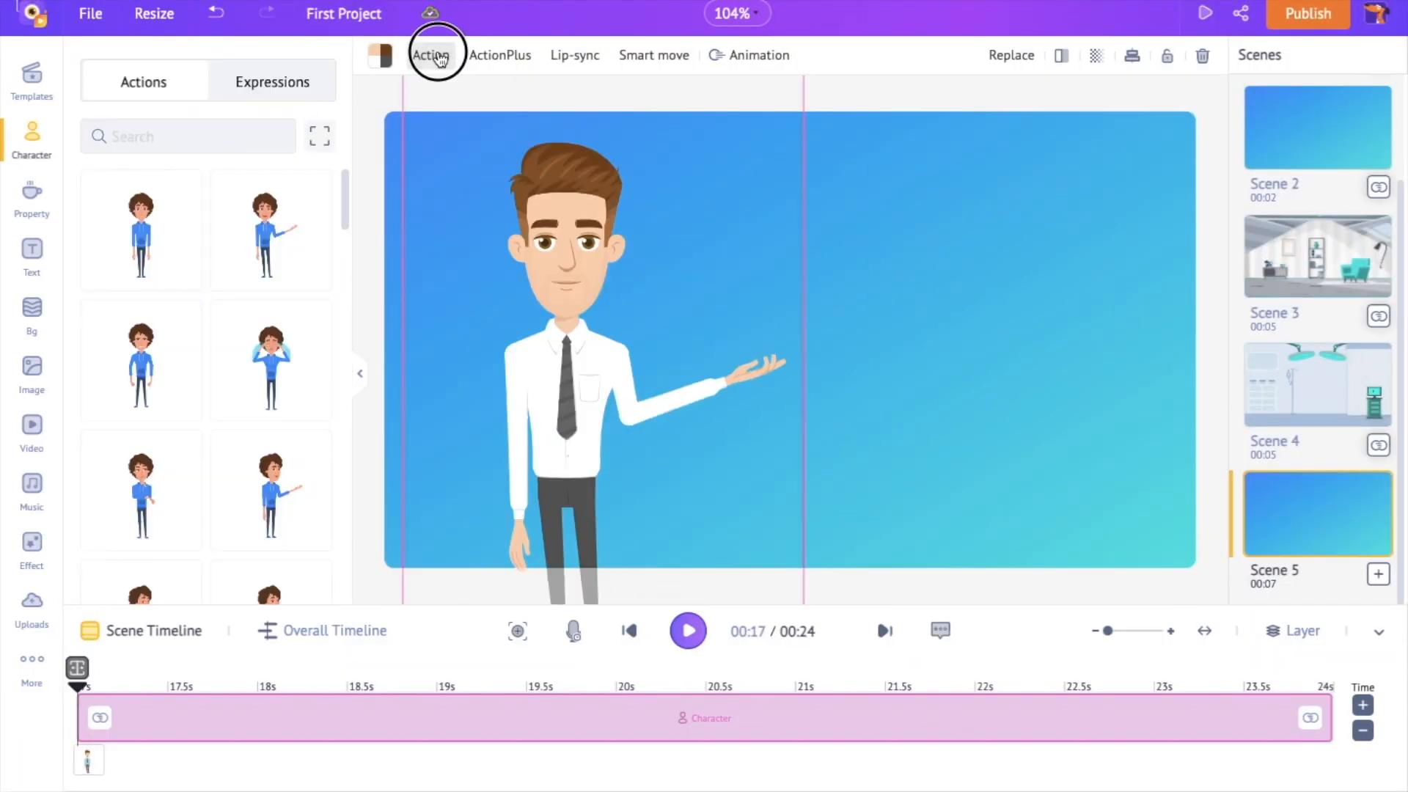
Preview Scene 5 with the presenter and the timed texts from its beginning
click(629, 632)
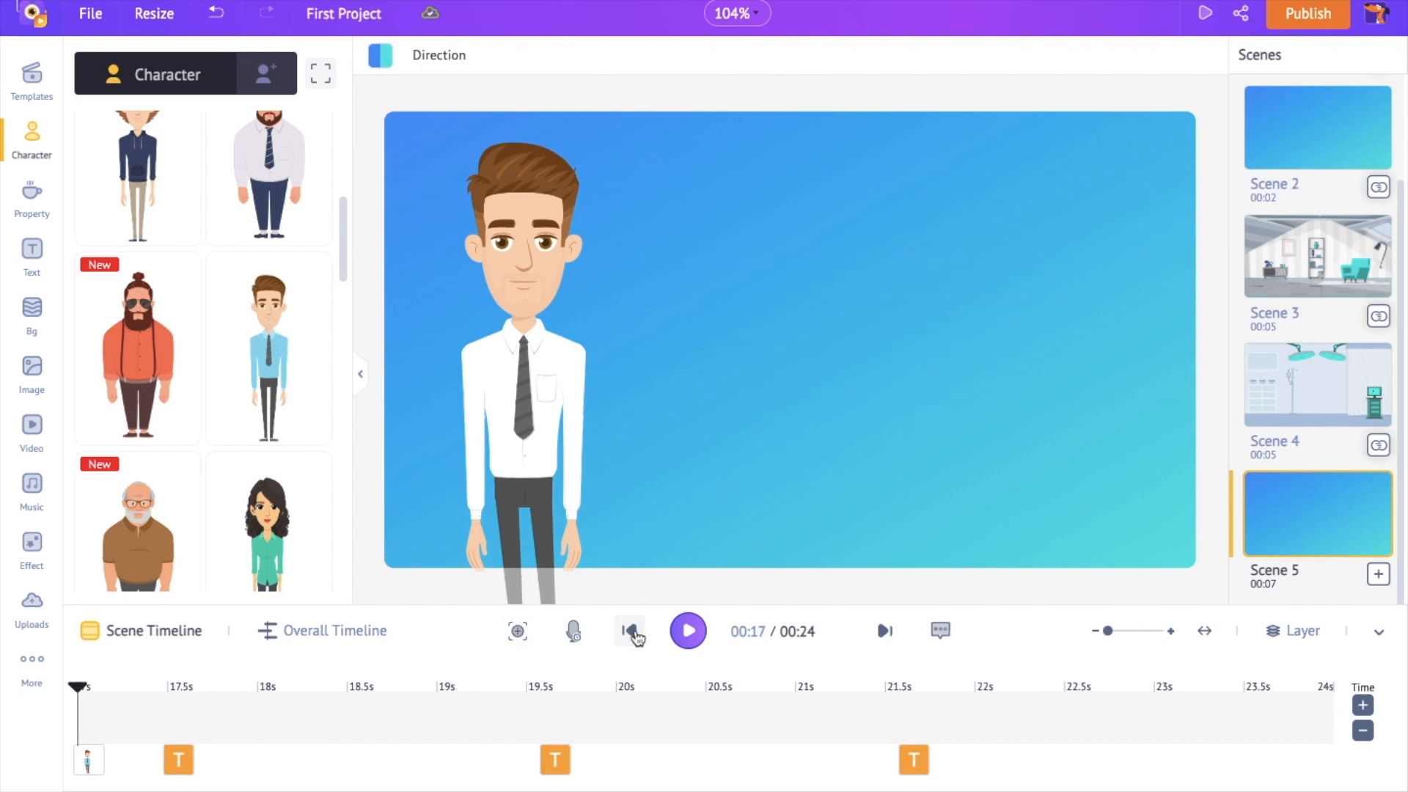
click(689, 632)
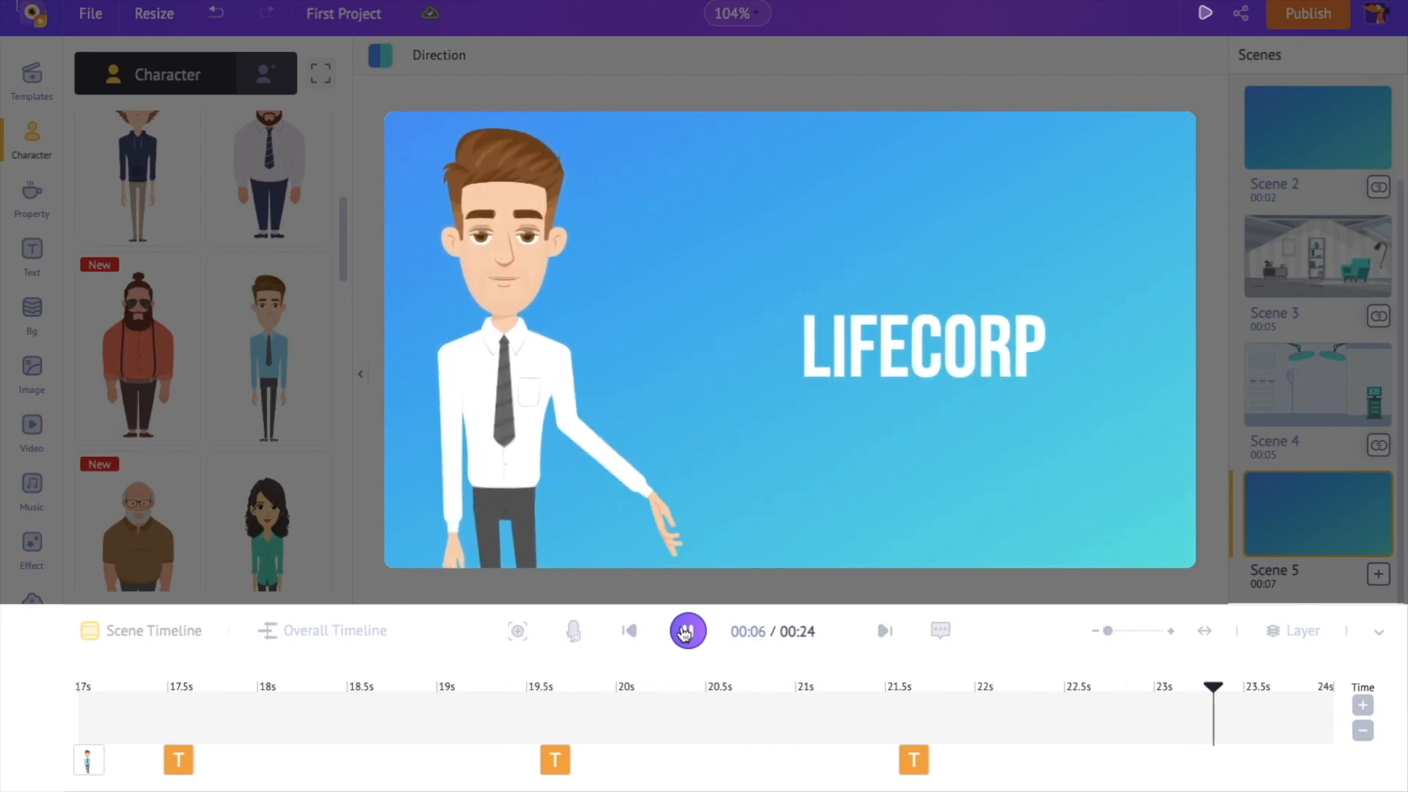
click(686, 632)
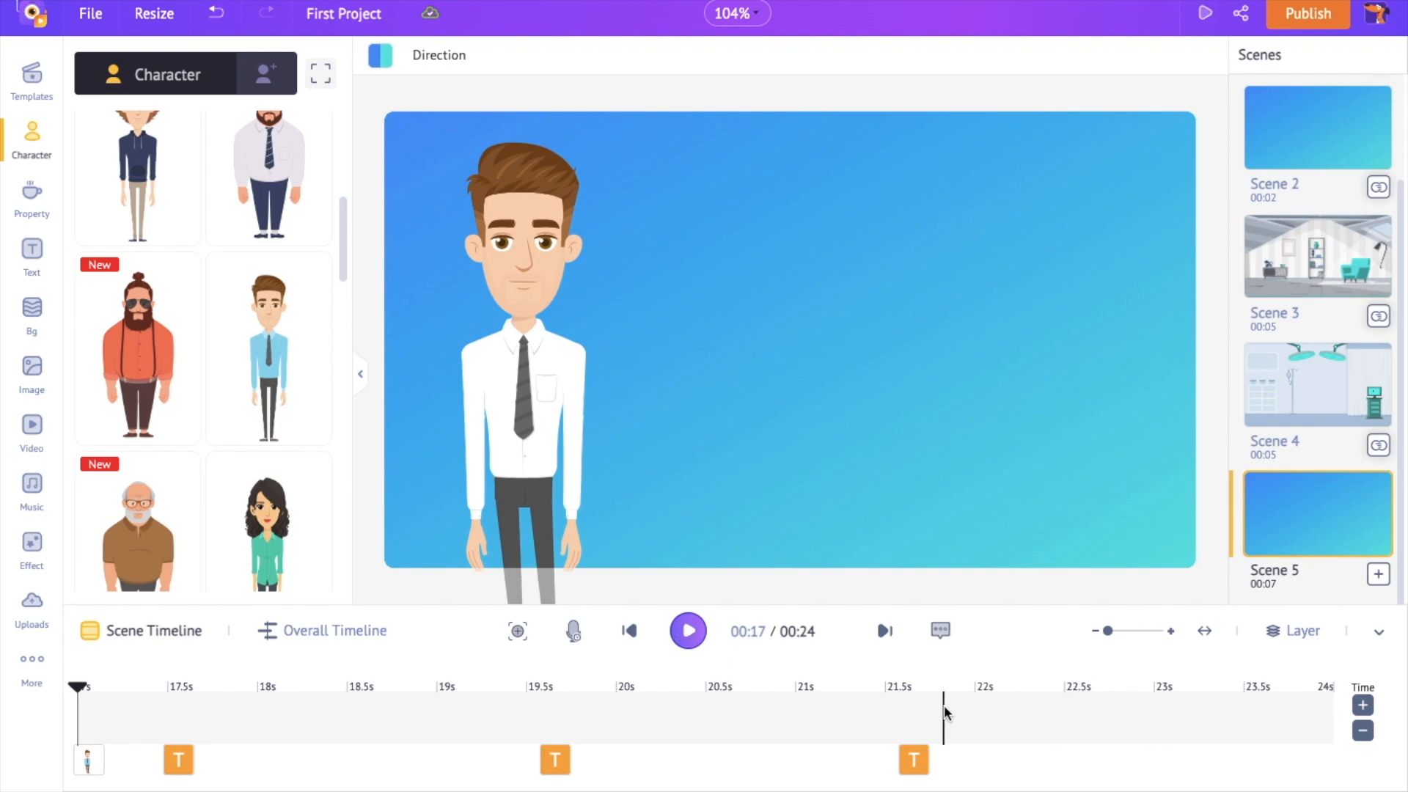
Add the hollow square frame shape to Scene 5 while the LIFECORP text is showing
click(986, 693)
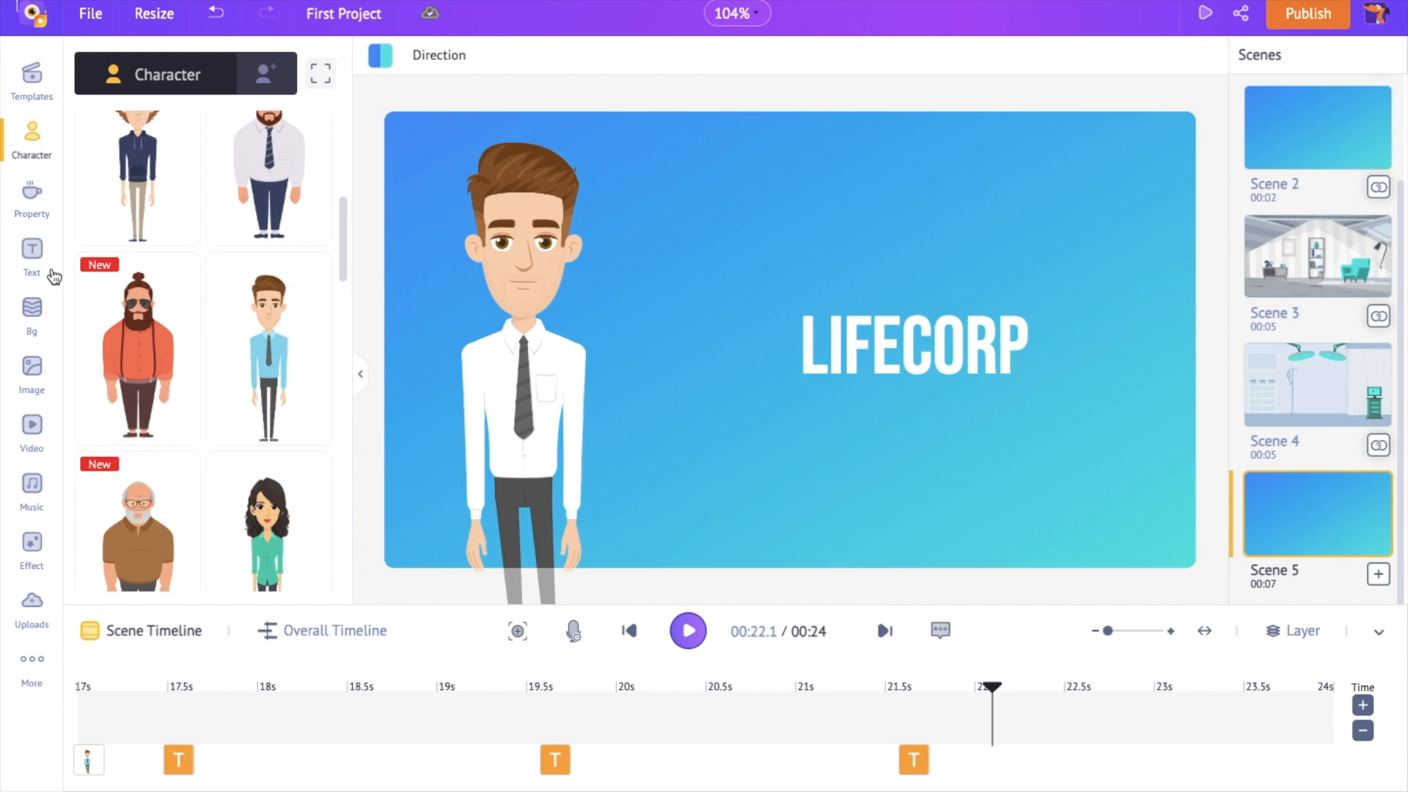
click(32, 197)
scroll(196, 266, down, 5)
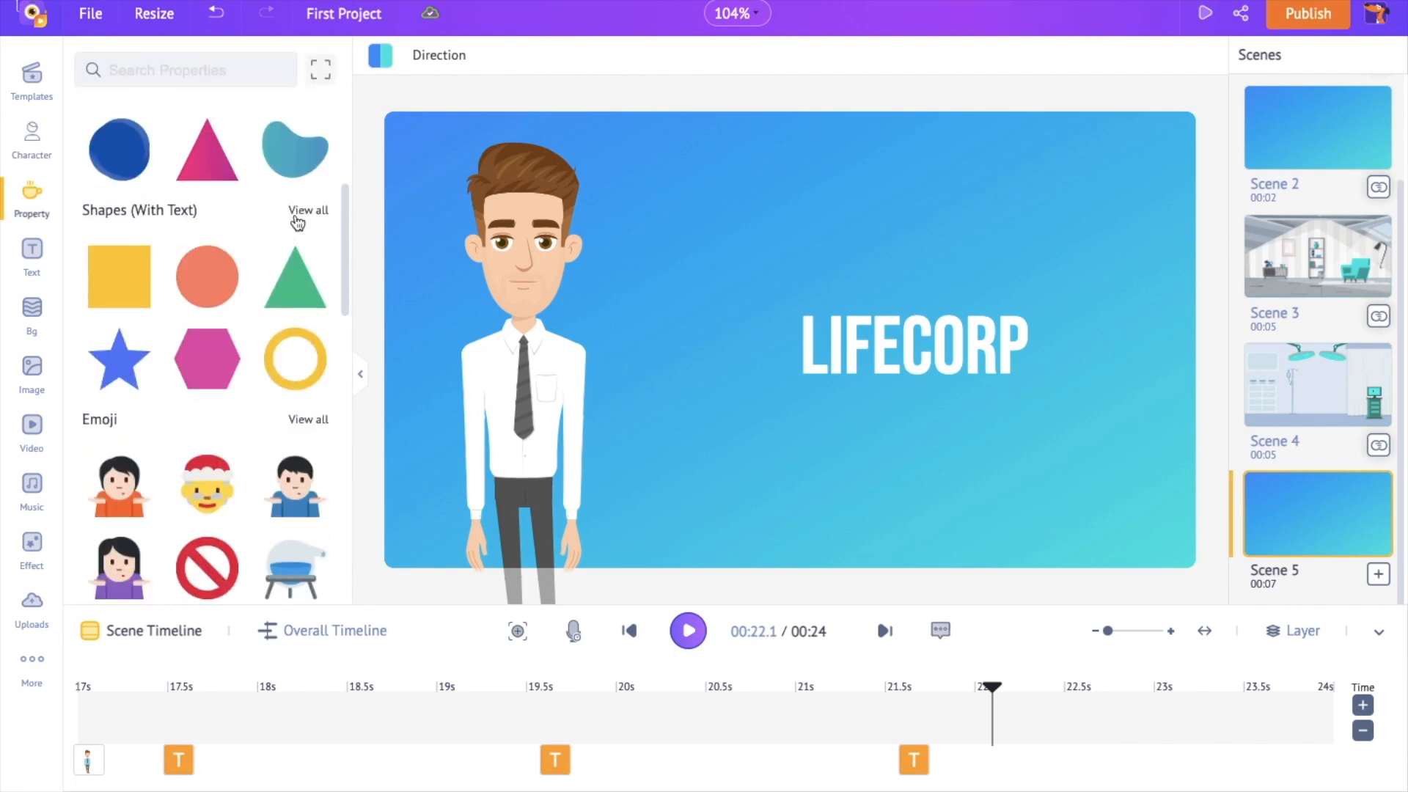
click(308, 210)
scroll(293, 308, down, 1)
click(293, 312)
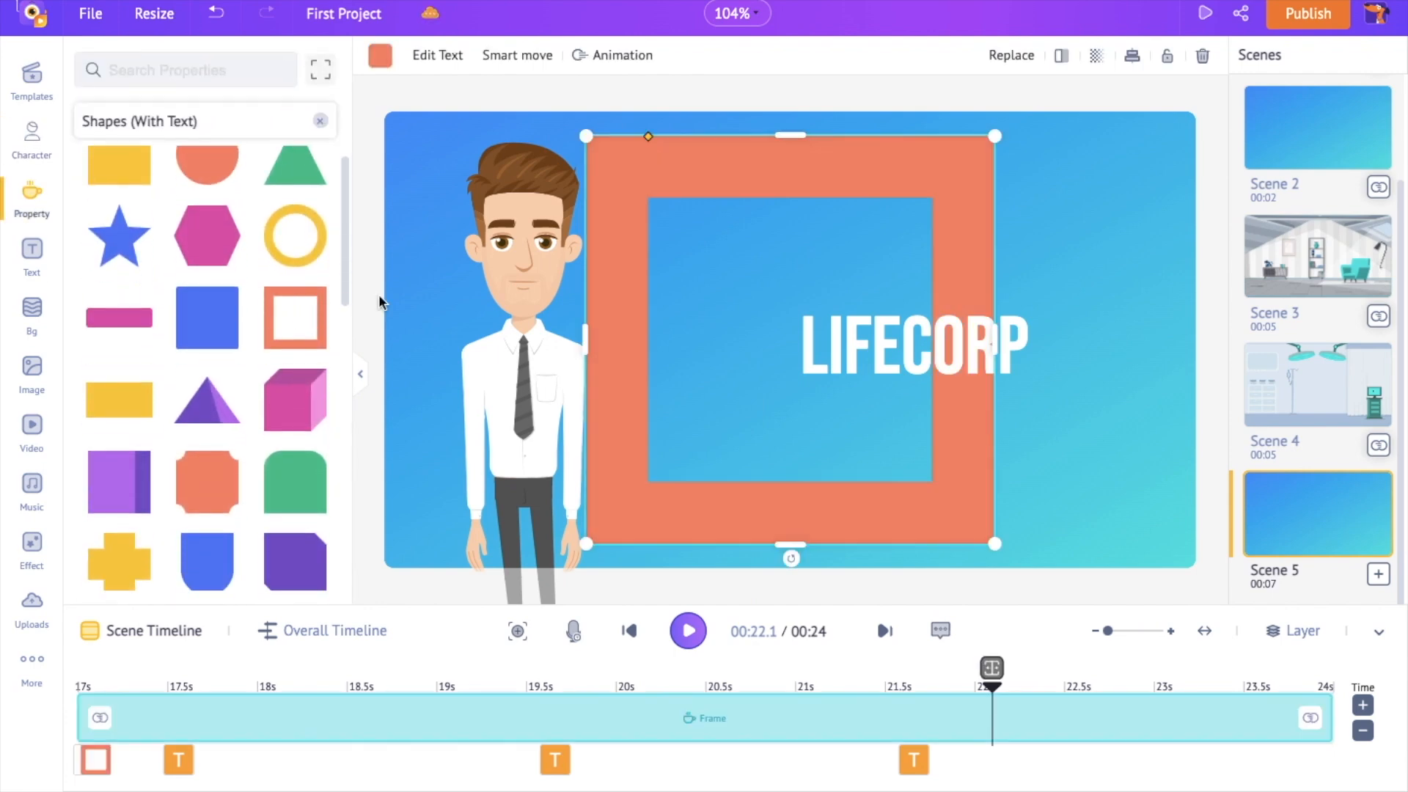
Resize and position the frame closely around the LIFECORP text and reduce its border to a thin line
drag(776, 162, 901, 163)
drag(918, 544, 930, 441)
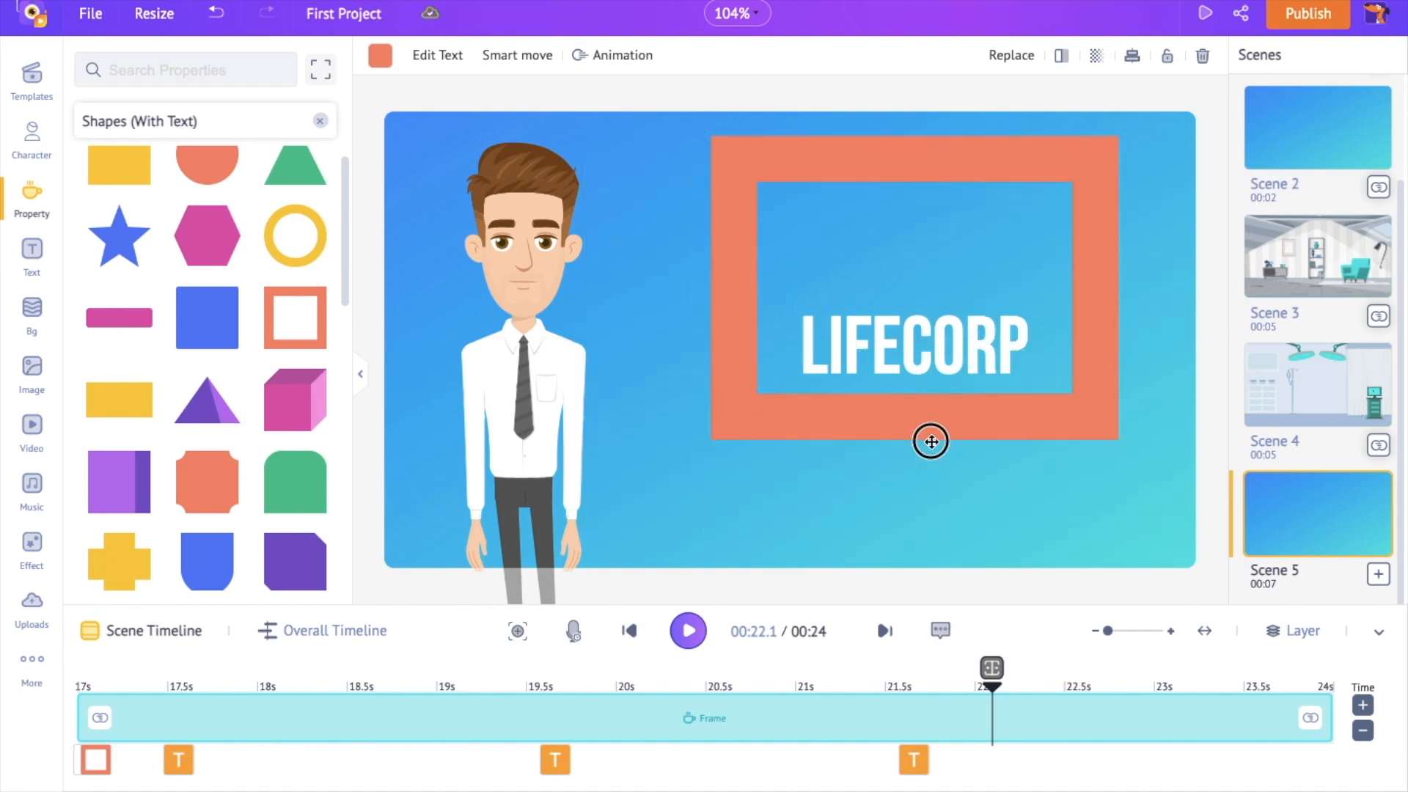
drag(913, 139, 913, 263)
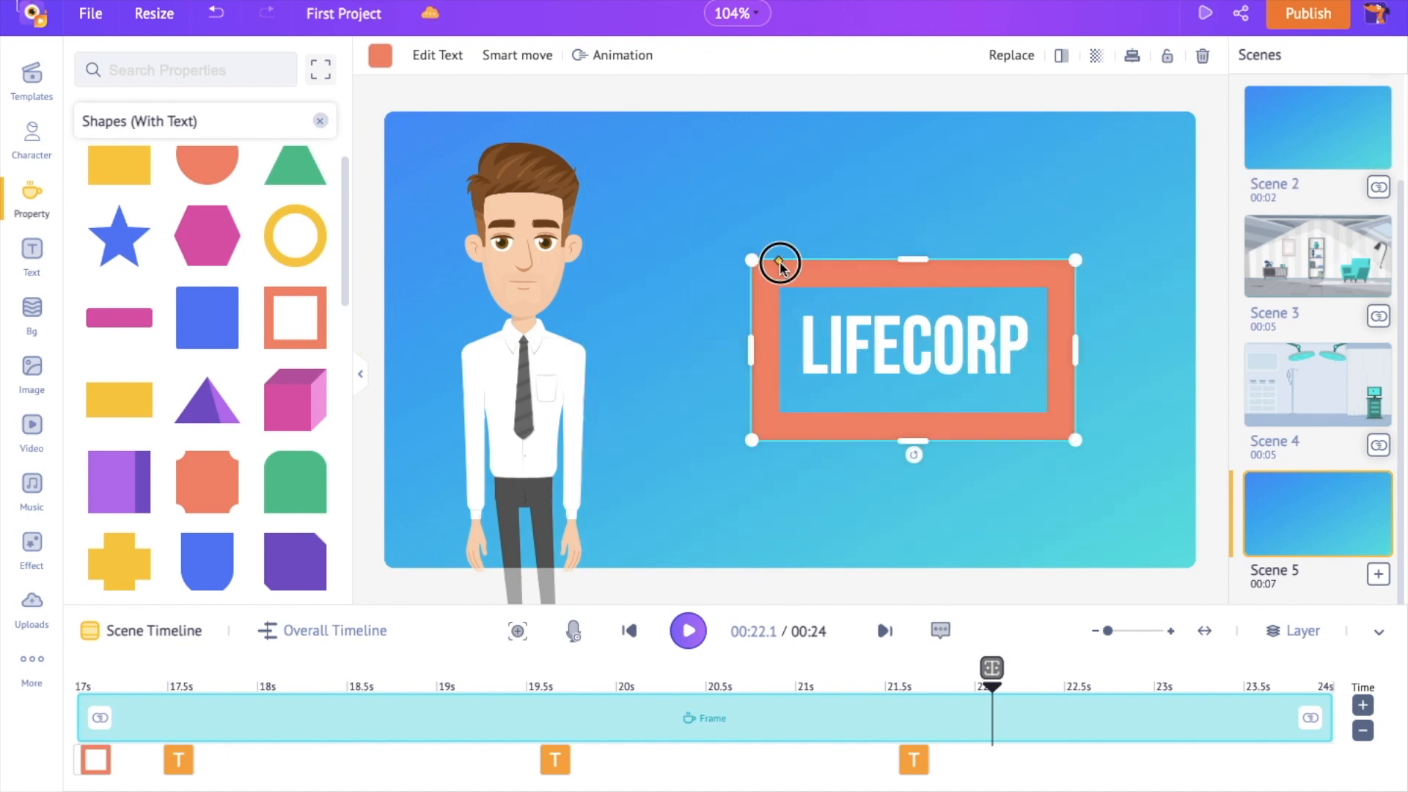
drag(780, 263, 758, 263)
drag(913, 440, 913, 403)
drag(913, 259, 908, 285)
Make the frame appear at 22.4 s on the timeline and color it white
drag(81, 717, 1046, 685)
click(380, 55)
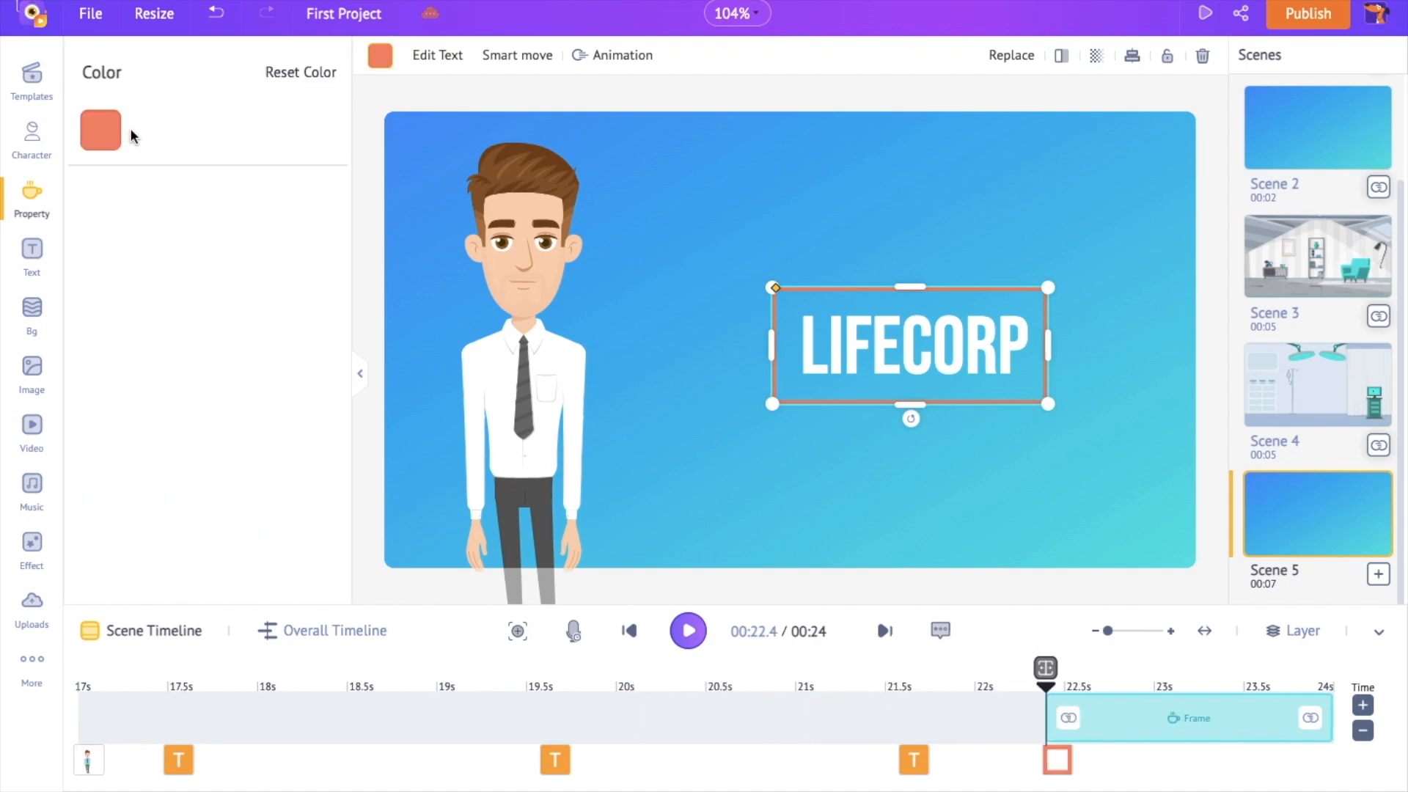
click(101, 130)
click(209, 222)
Apply a Split Reveal enter animation to the frame and preview Scene 5
click(620, 59)
scroll(168, 337, down, 10)
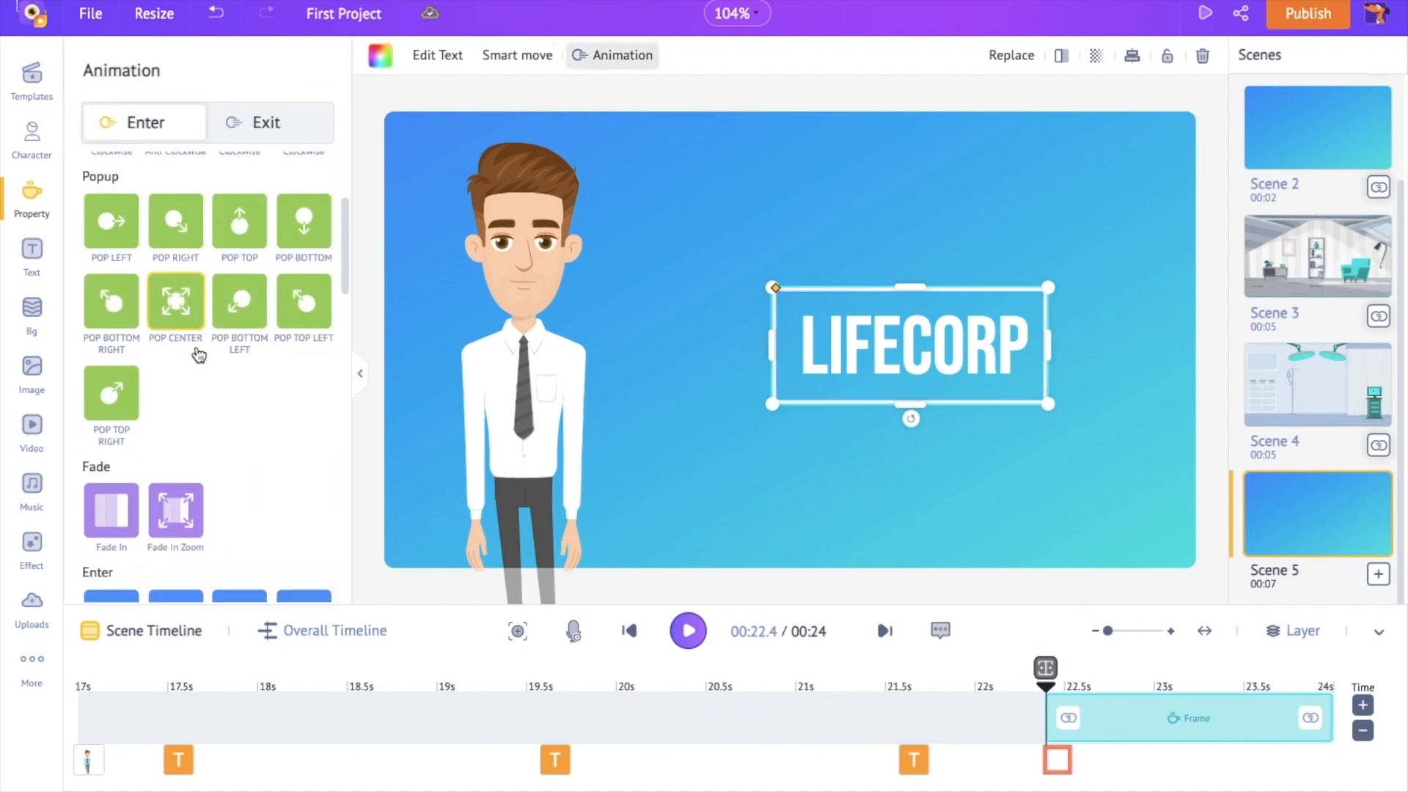
click(154, 400)
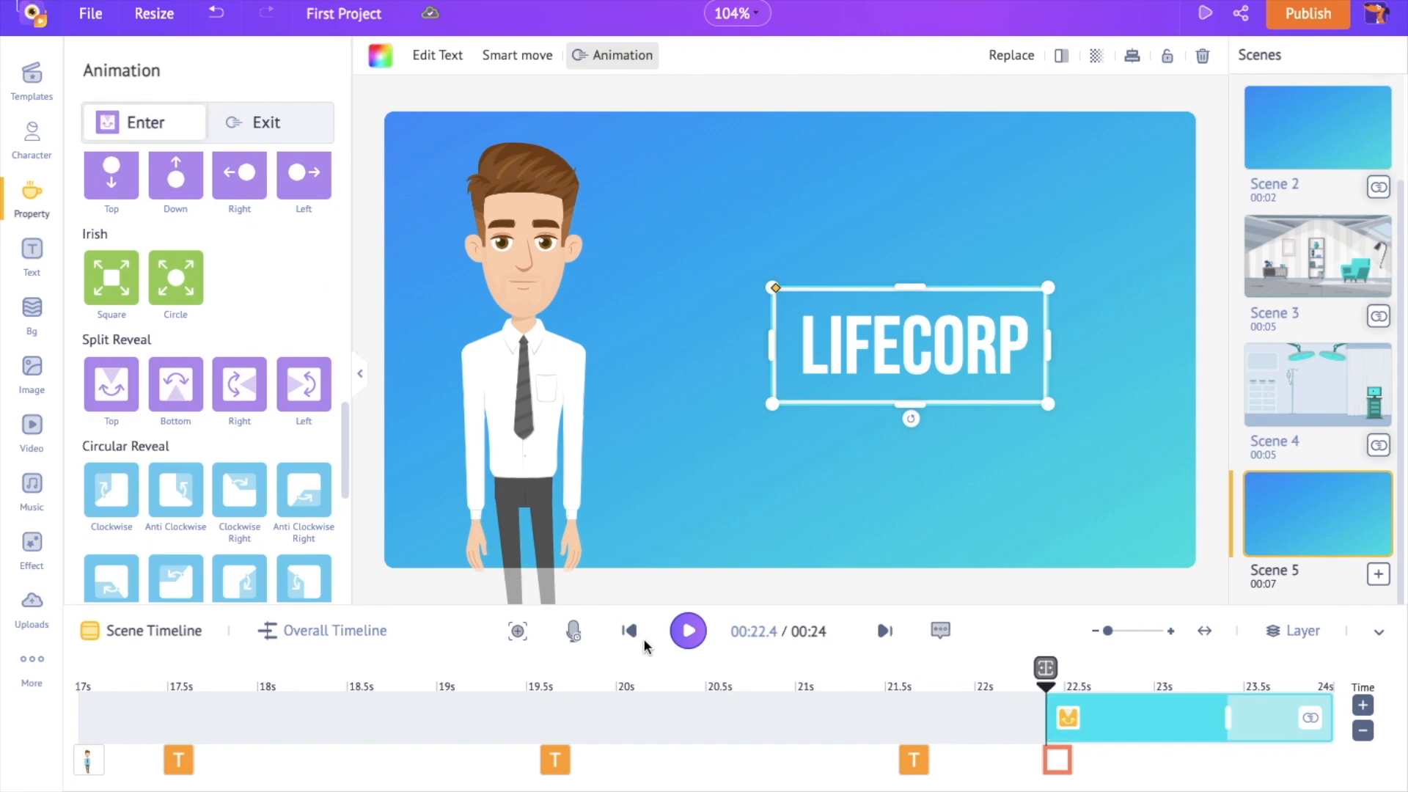
click(629, 631)
click(686, 632)
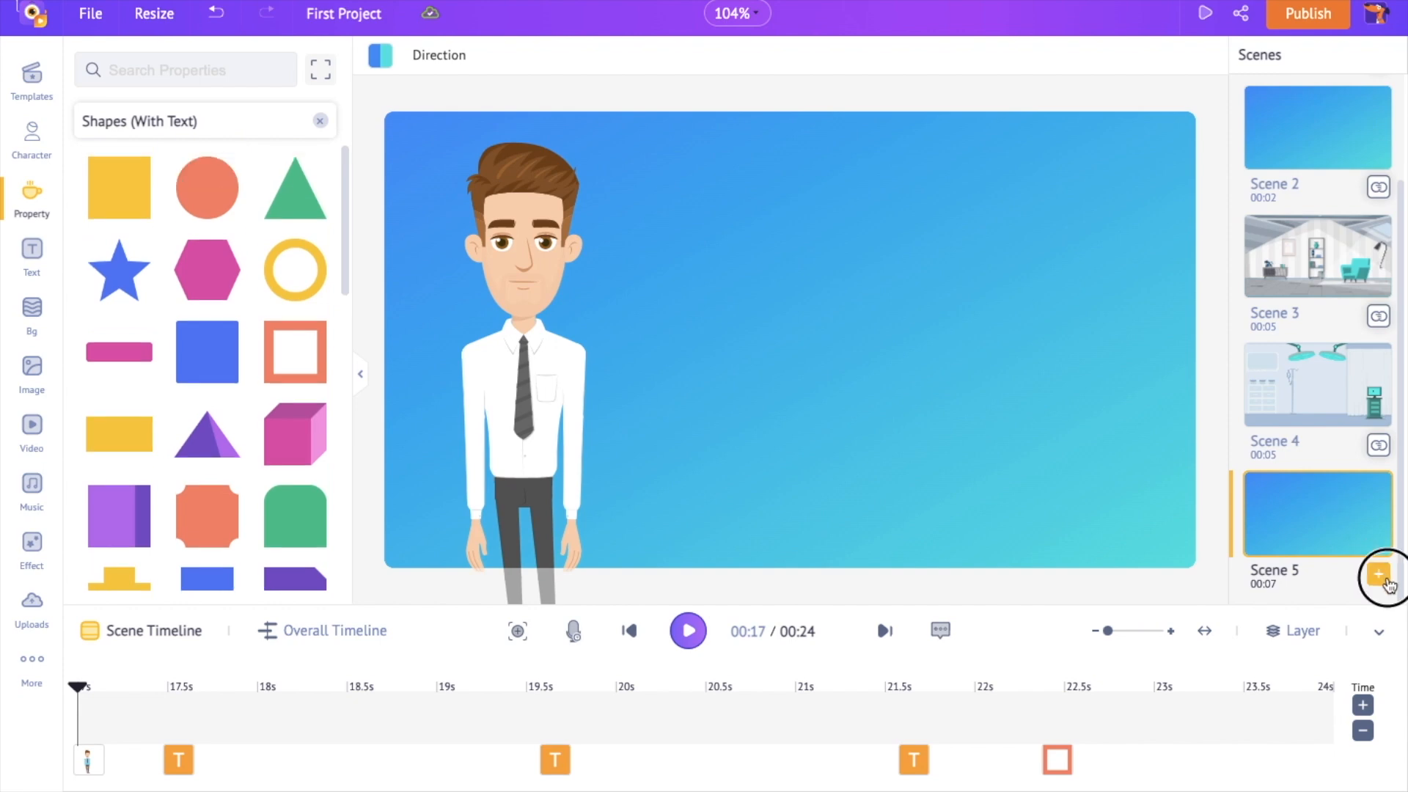
Add a new Scene 6 and shorten its duration to 6 seconds
click(1379, 575)
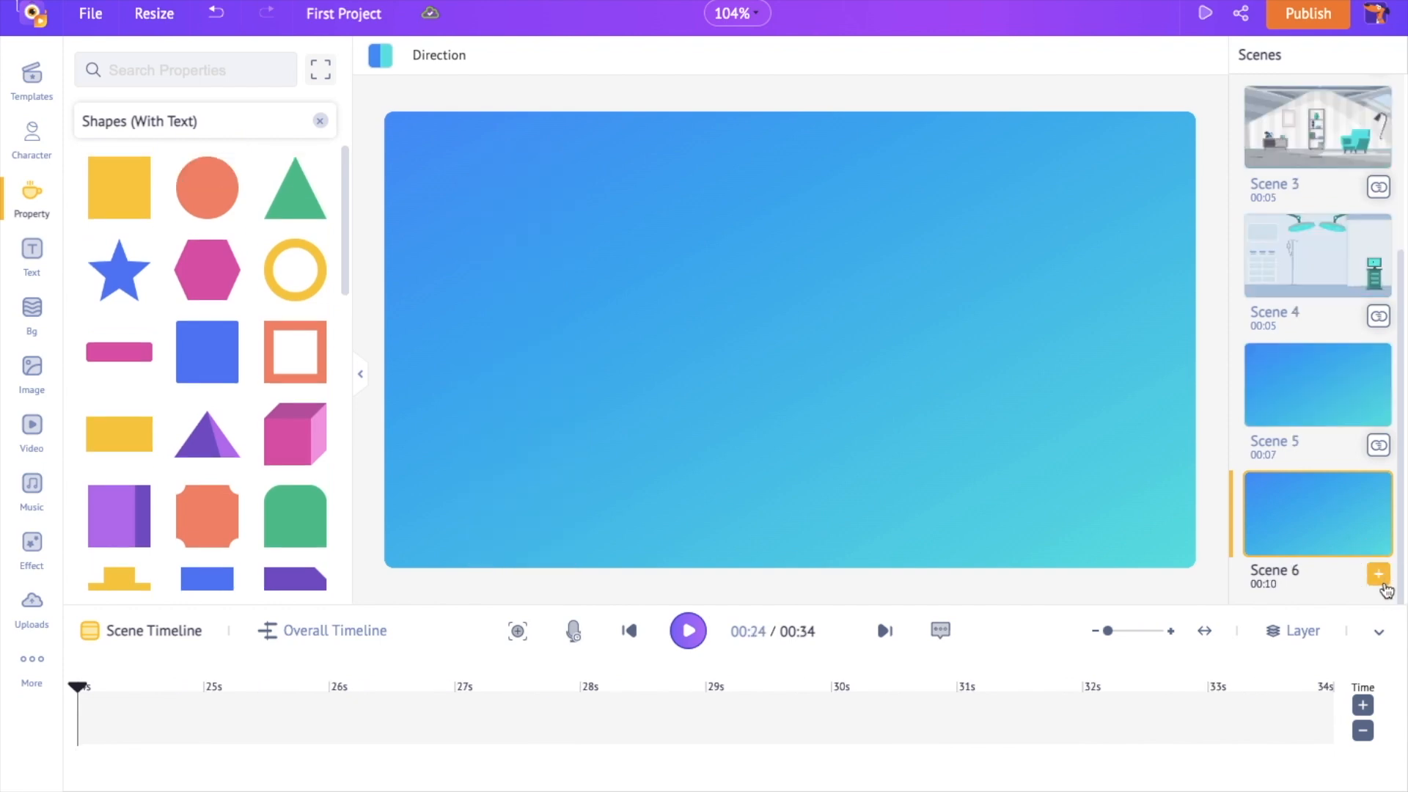
click(1362, 730)
click(1362, 730)
click(1362, 731)
click(1362, 730)
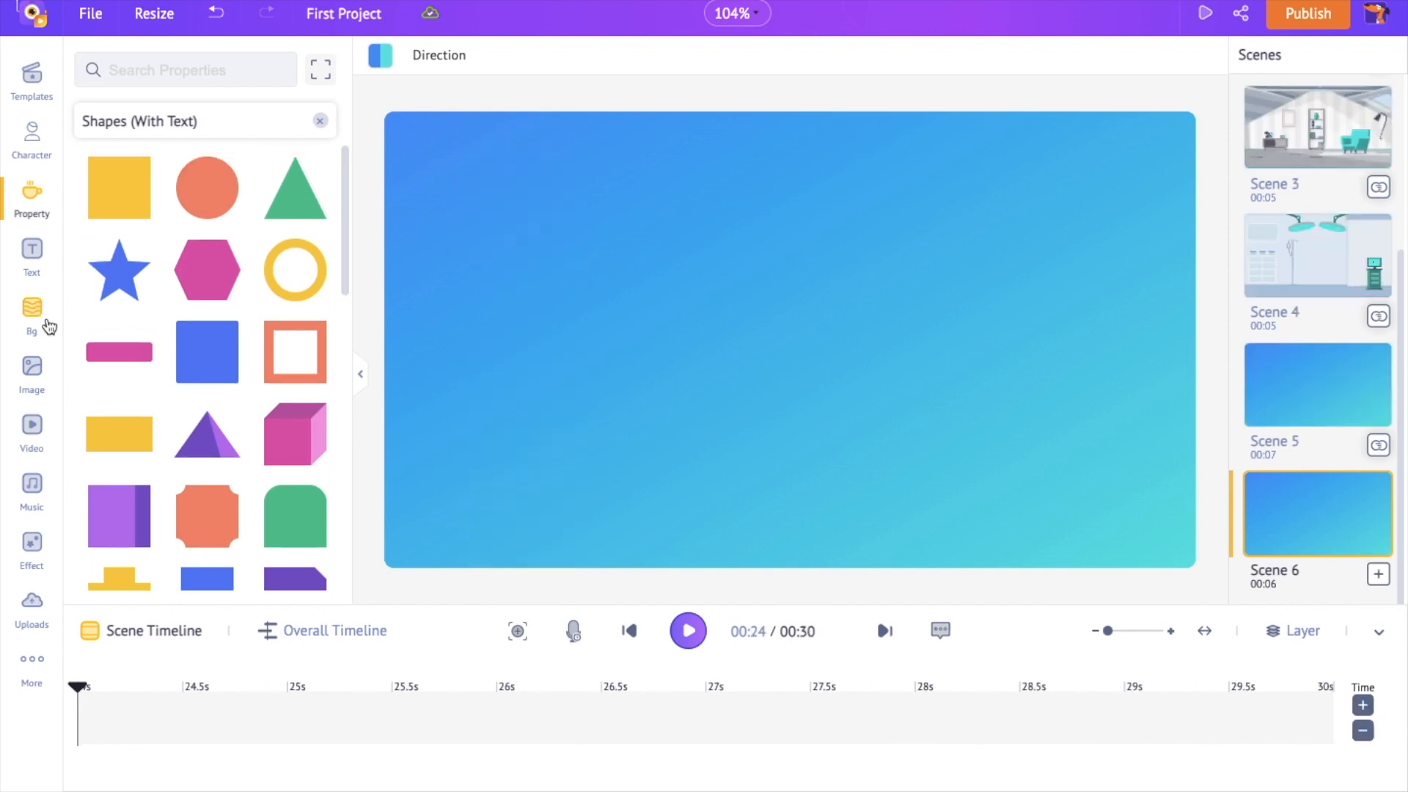
Search the backgrounds for "hospital" and set the doctor's office with the desk and cabinet as Scene 6's background
click(33, 308)
click(201, 69)
text(hospi)
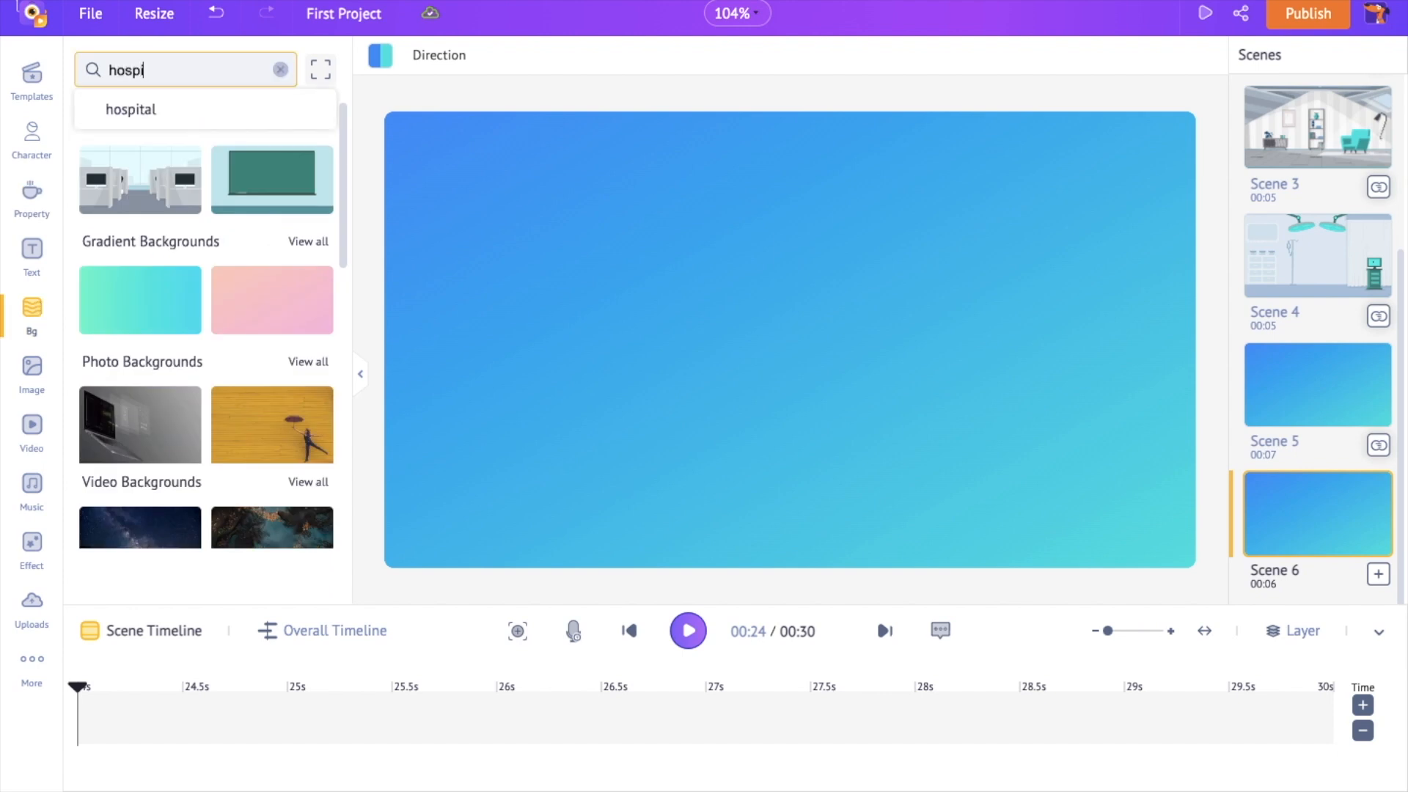
key(Return)
click(147, 254)
Recolor the peach furniture in Scene 6's doctor's office background dark blue
click(379, 56)
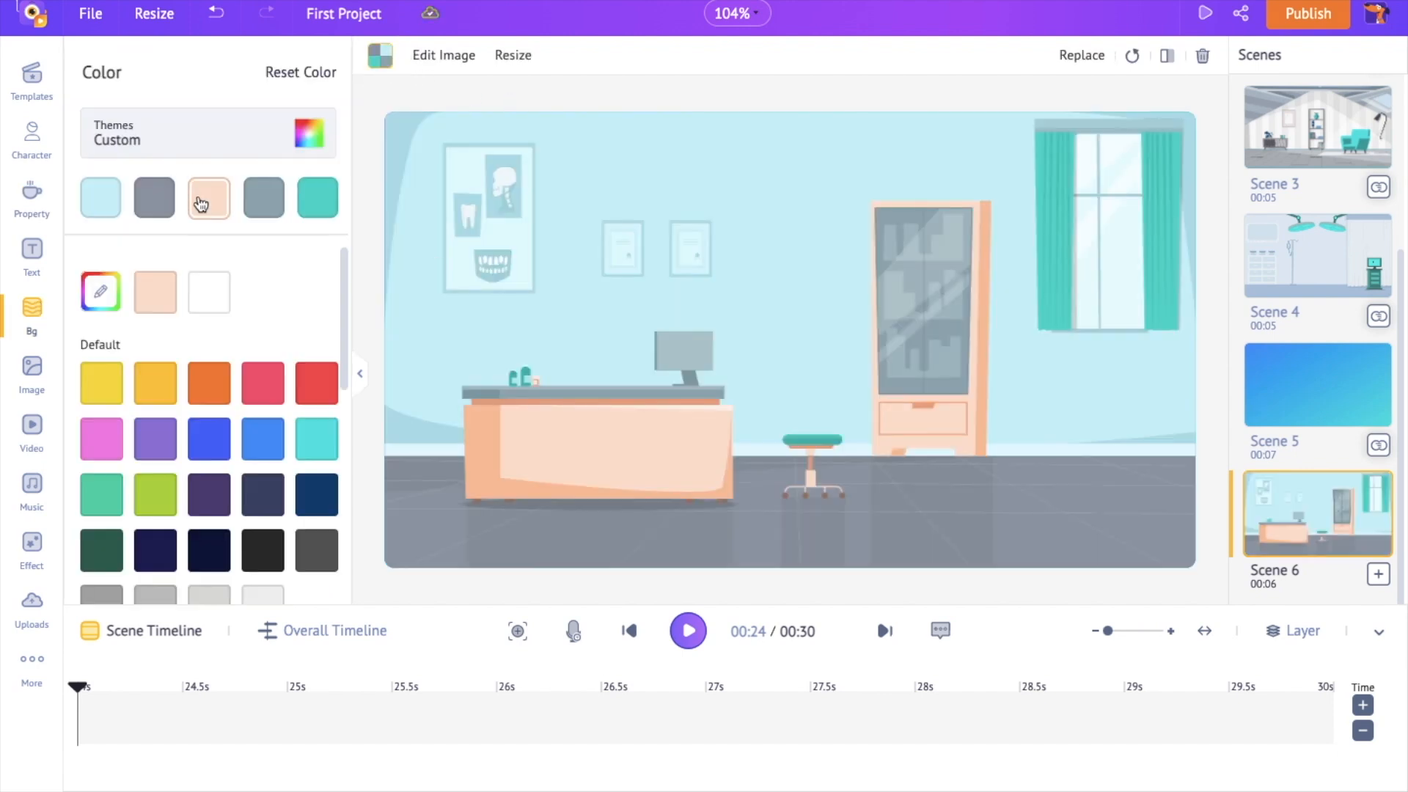
click(201, 198)
click(316, 494)
Add the custom long-haired man beside the desk and the brown-haired man in the tie near the window
click(32, 143)
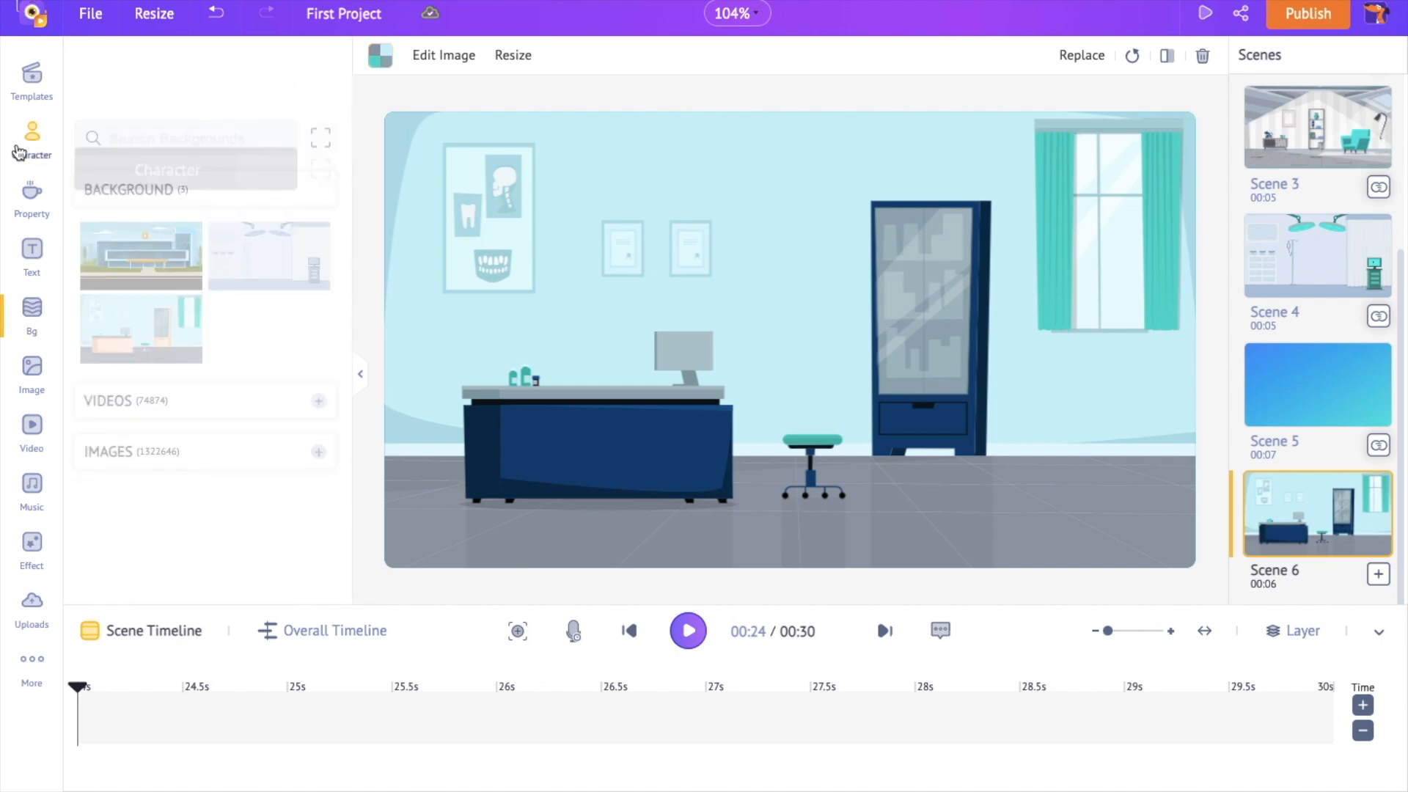
drag(137, 286, 569, 362)
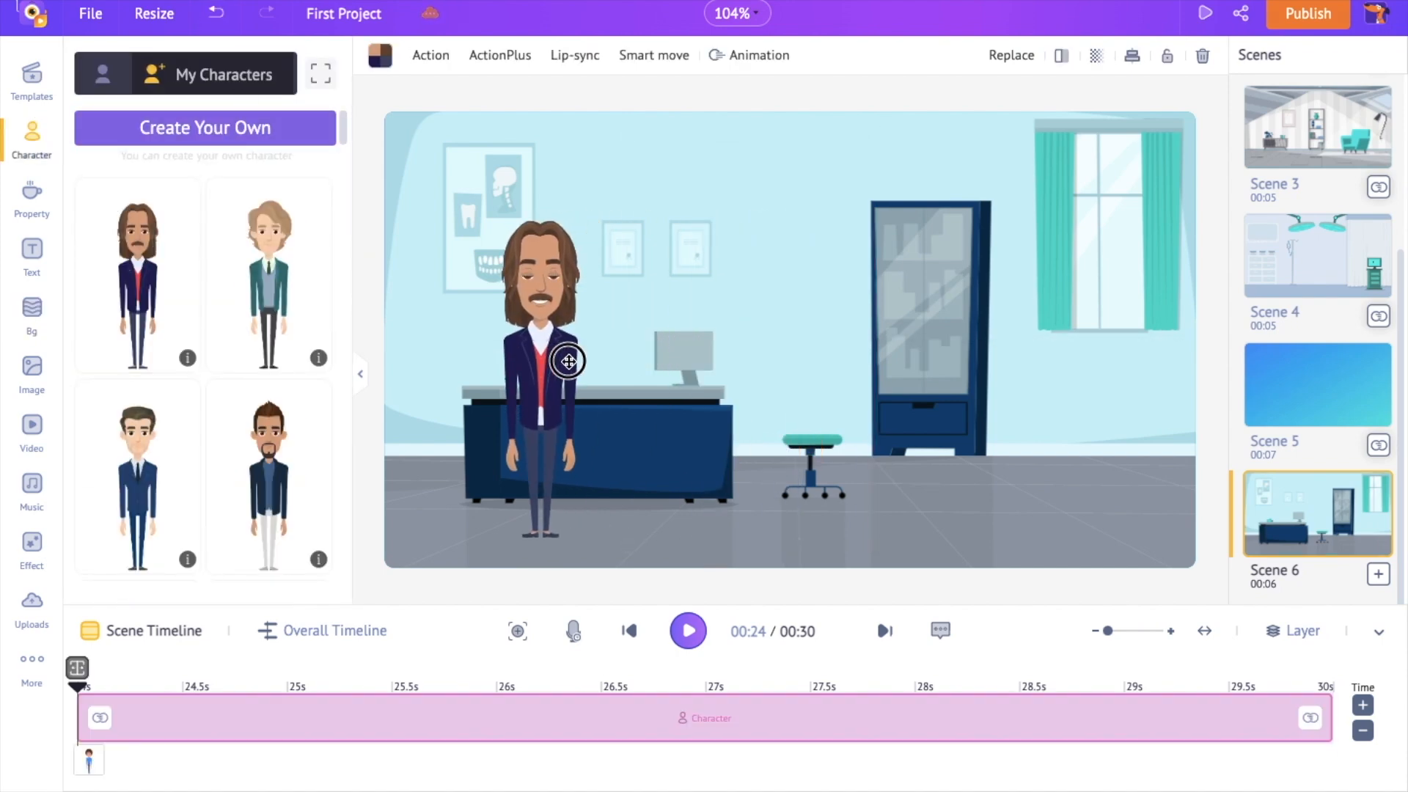
click(103, 74)
scroll(272, 274, down, 5)
click(269, 276)
drag(790, 352, 1048, 356)
Recolor the shirt of the brown-haired man in Scene 6 white
click(378, 61)
click(101, 246)
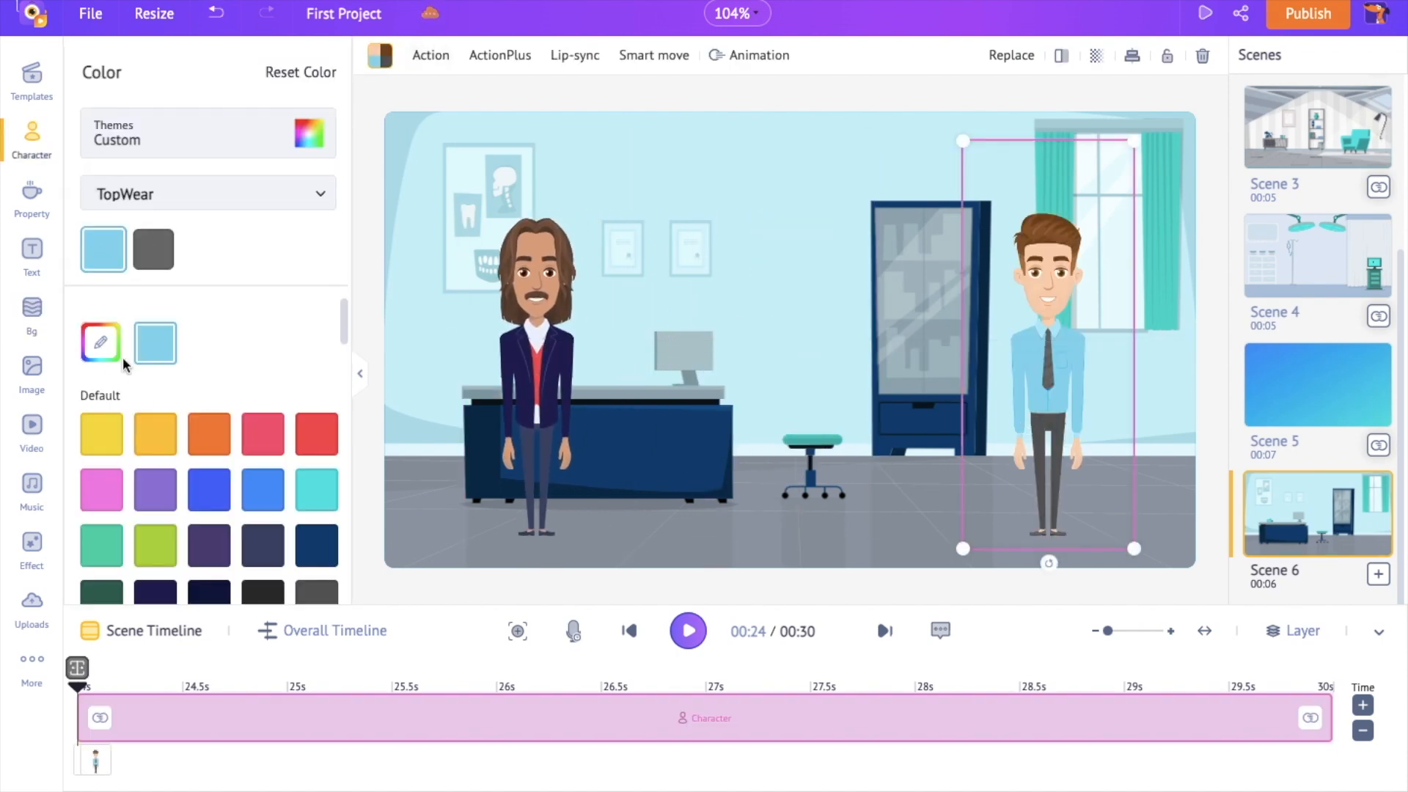
click(100, 340)
key(Escape)
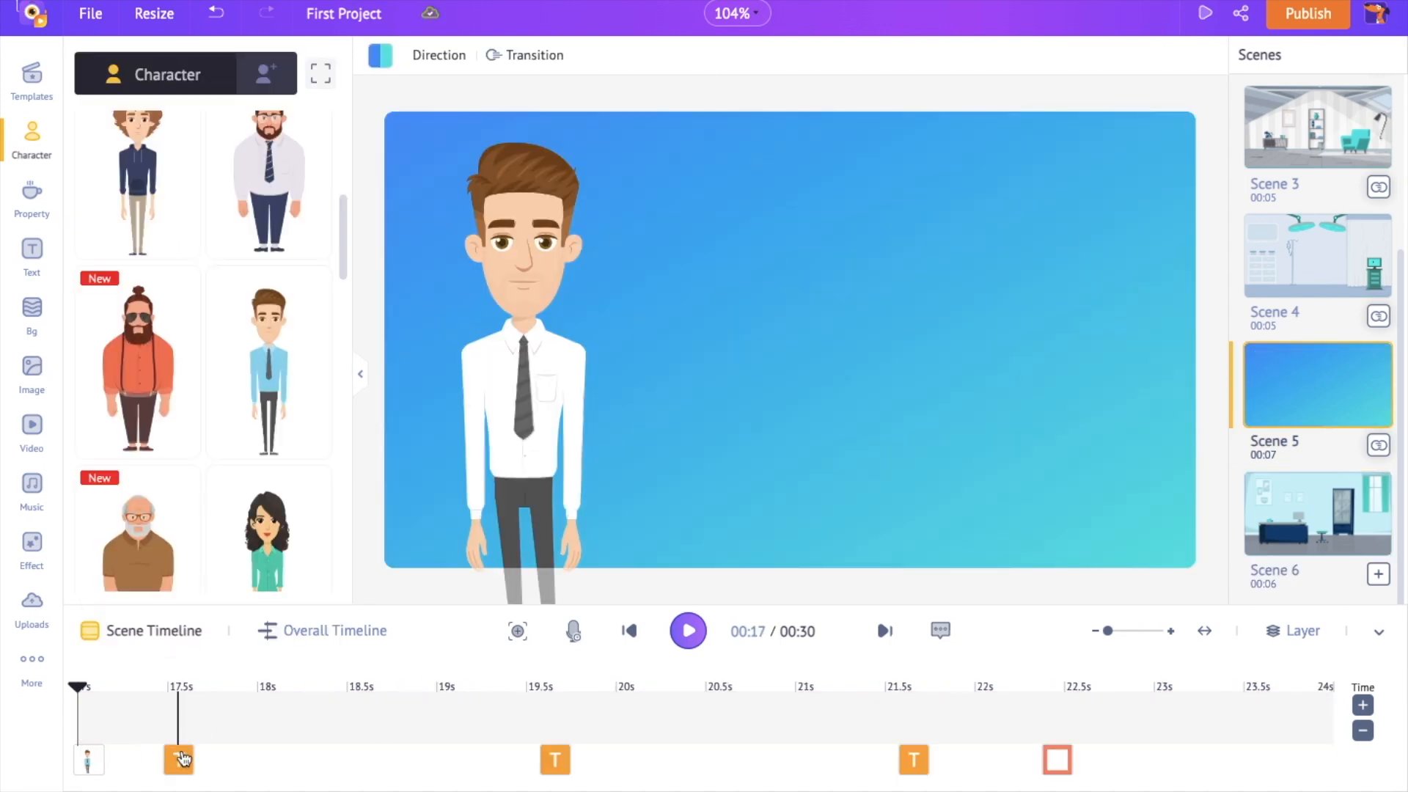
Reuse Scene 5's text style for "Lifecorp Protects You From Unexpected Medical Costs" in Scene 6 and shift the tie-wearing man closer to the window
click(178, 759)
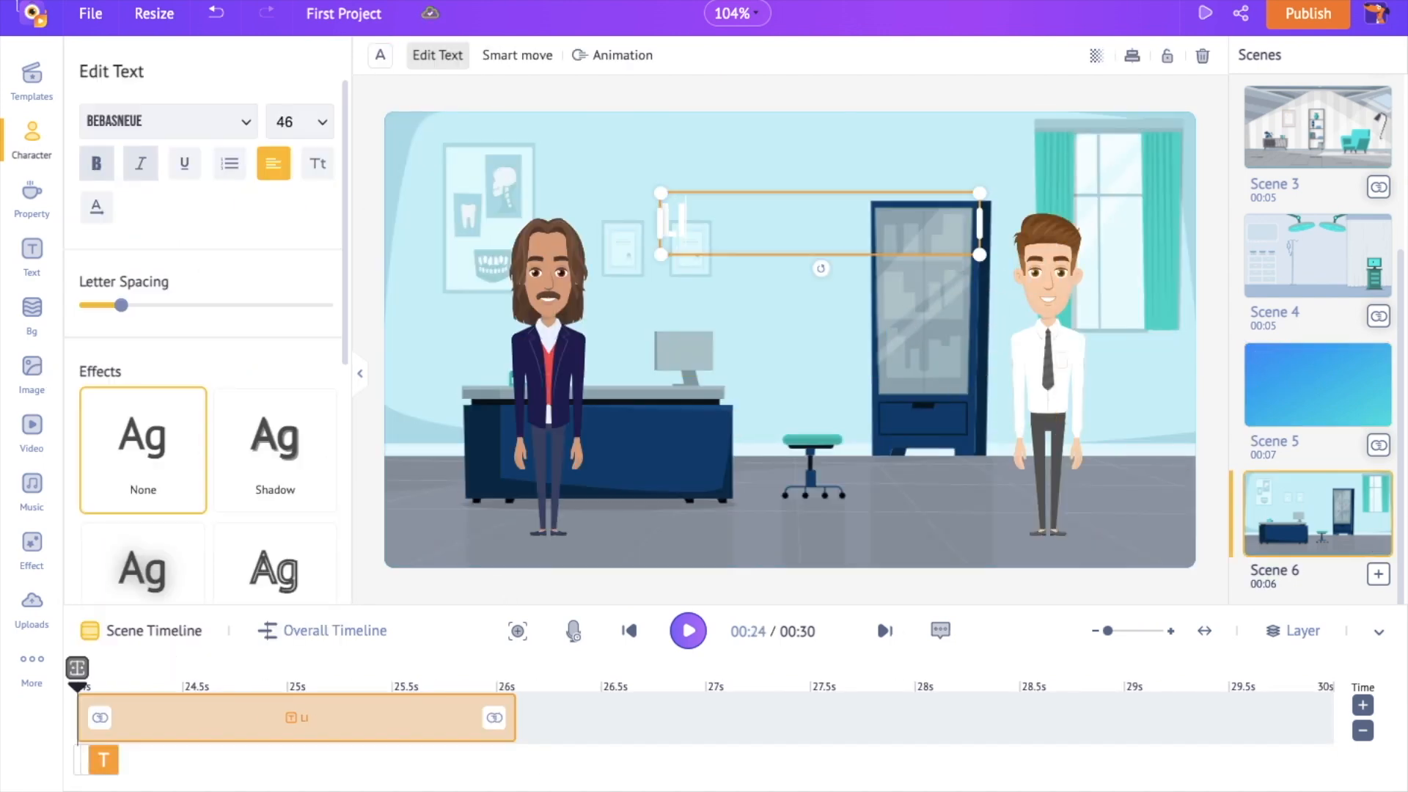
text(Lifecorp Protects You From Unexpected Medical Costs)
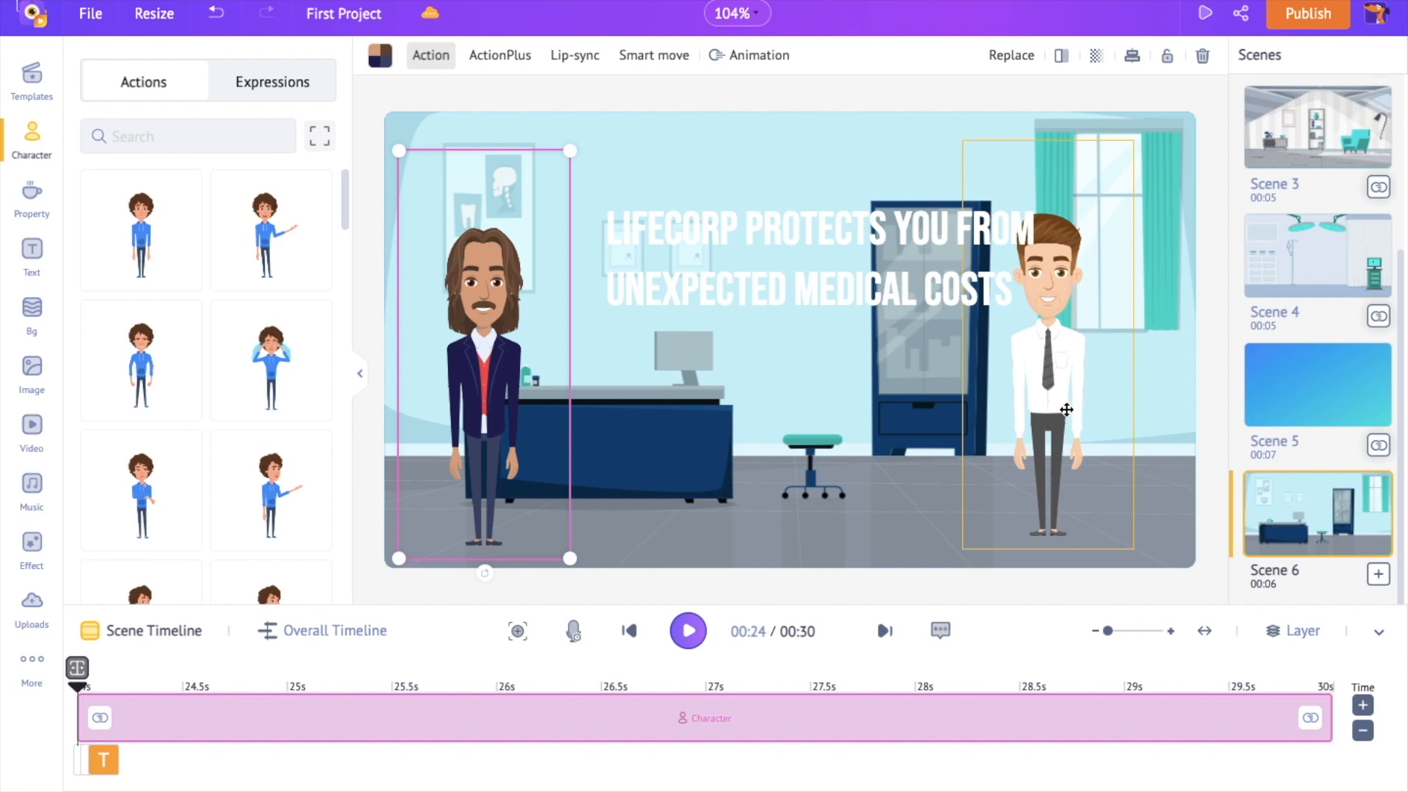
drag(1066, 409, 1093, 405)
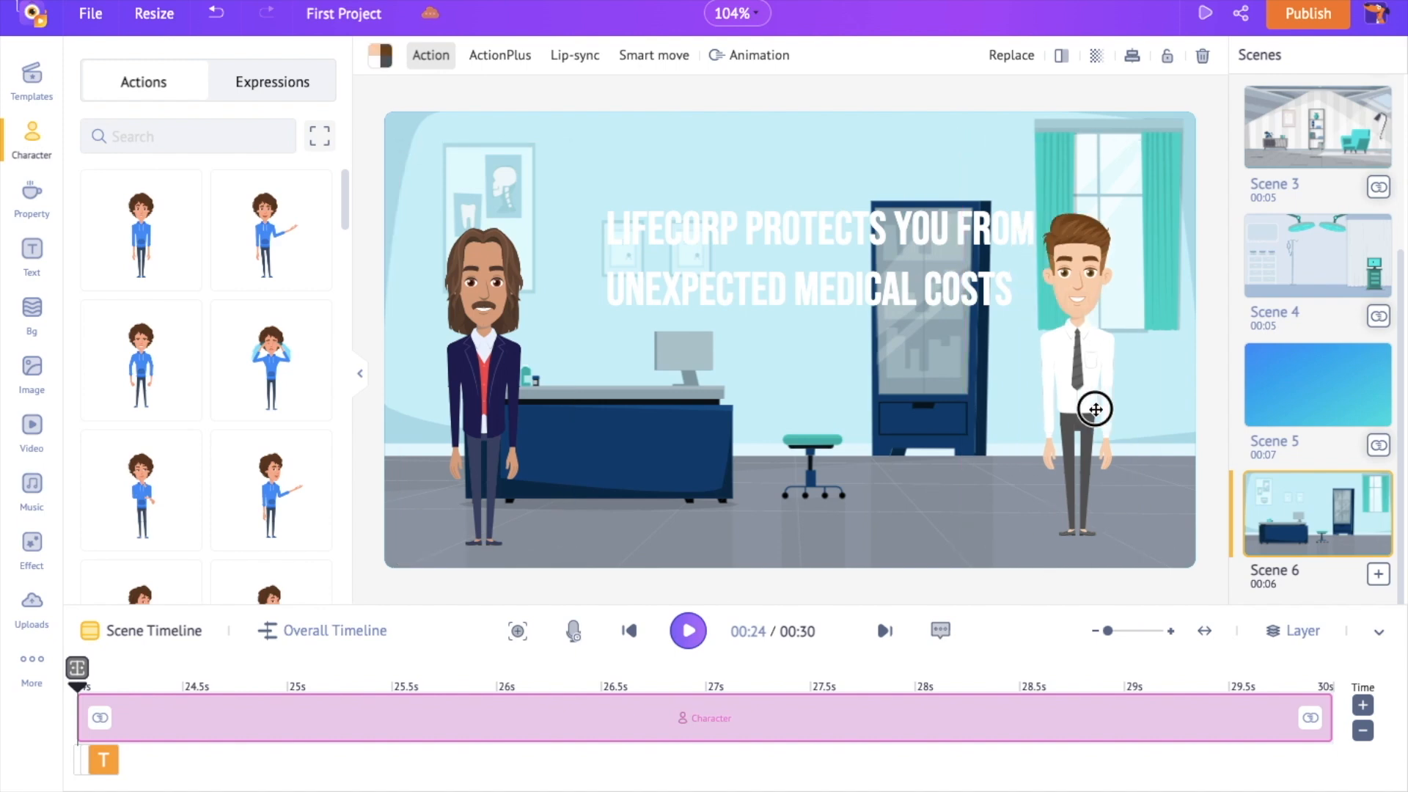
Place a blue rectangle behind Scene 6's title so the white text sits on top of it
click(817, 274)
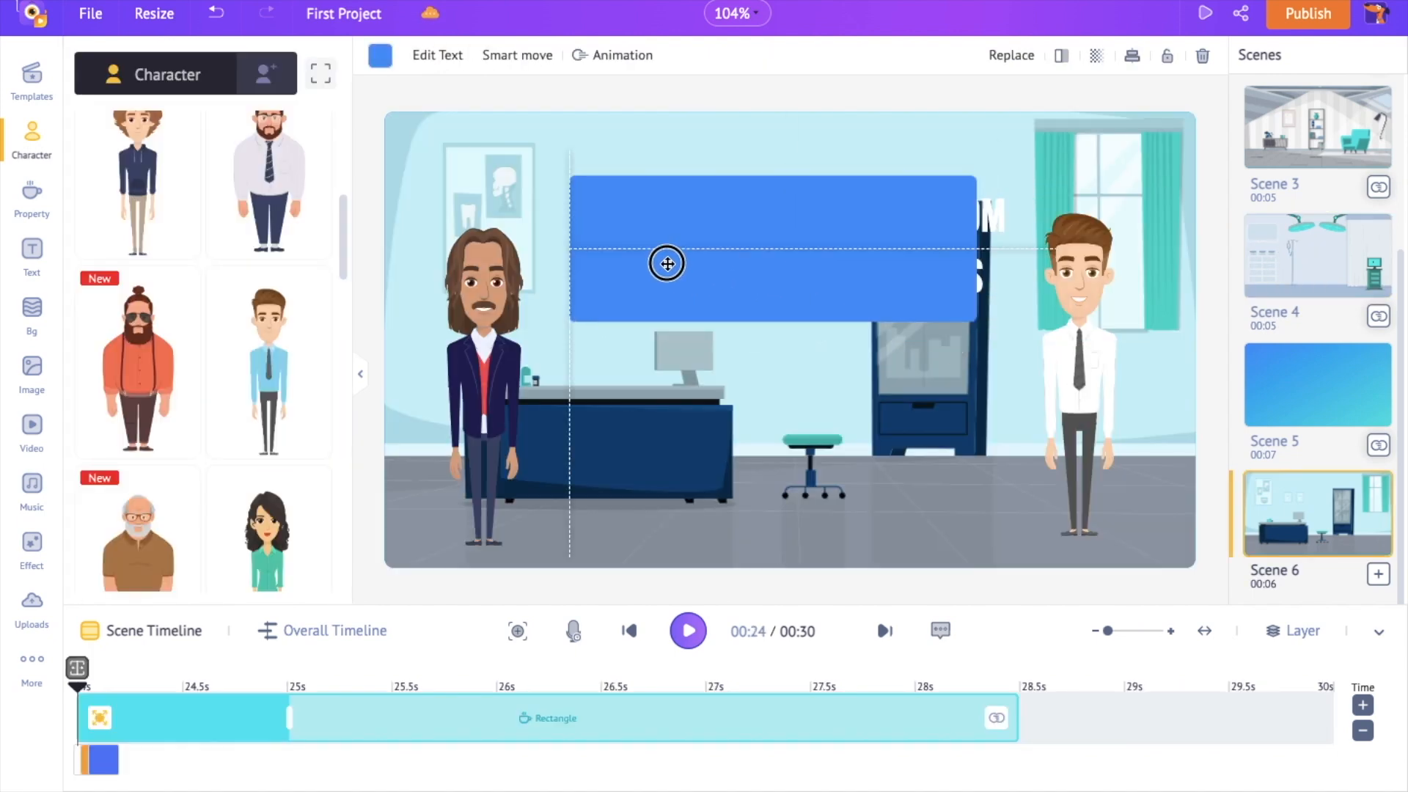
right_click(690, 242)
click(967, 550)
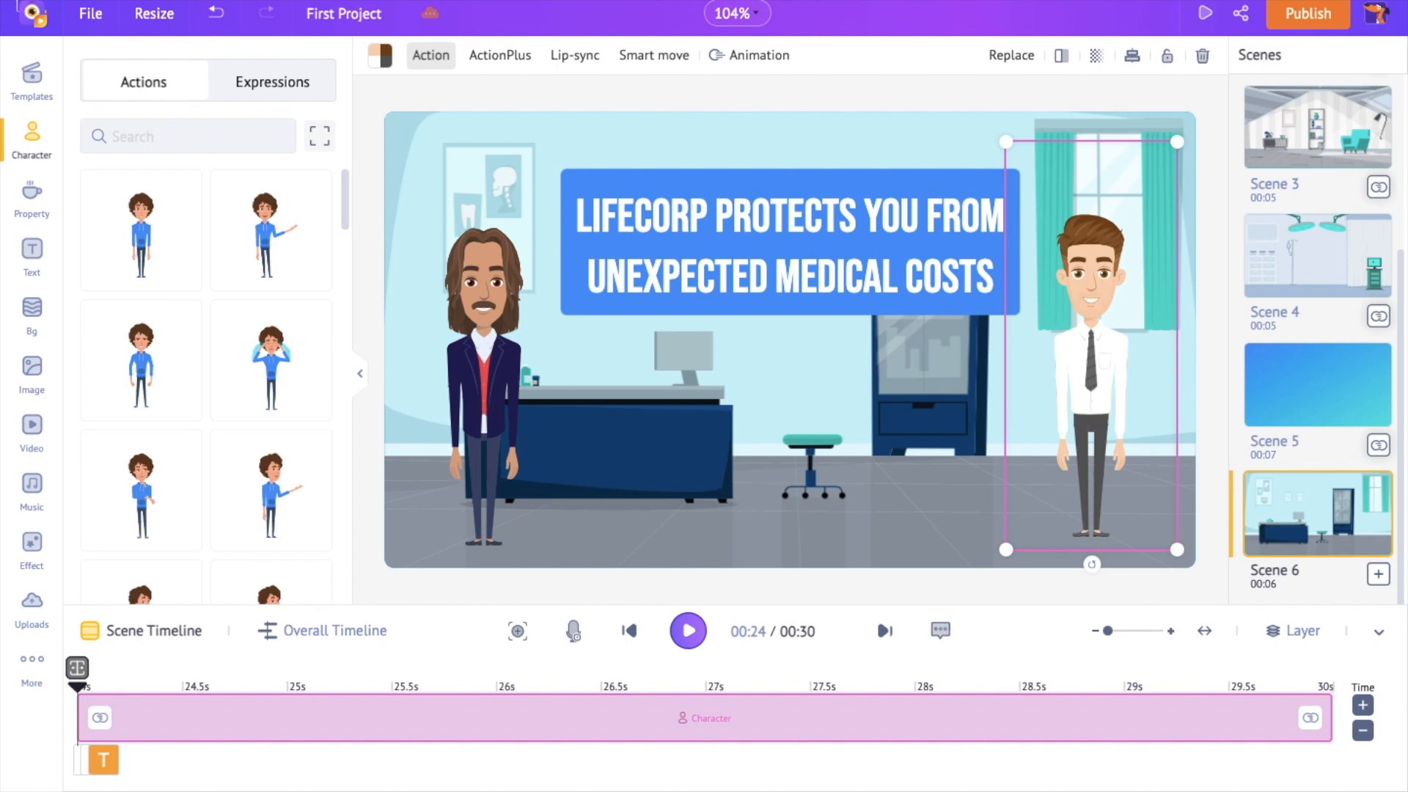
Give the man in the white shirt the Walking action and flip him to face the long-haired man
click(196, 137)
text(walk)
key(Return)
click(158, 398)
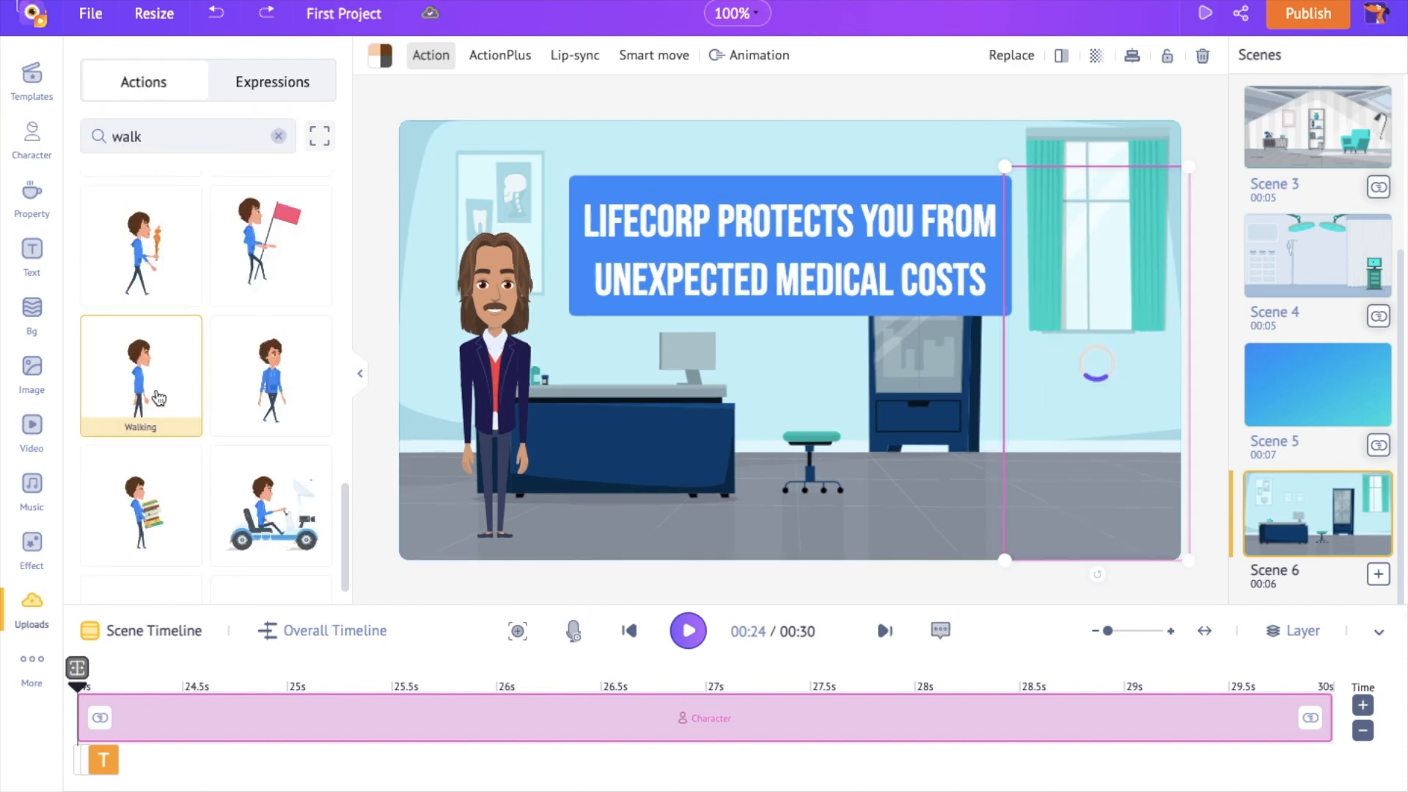
click(1063, 57)
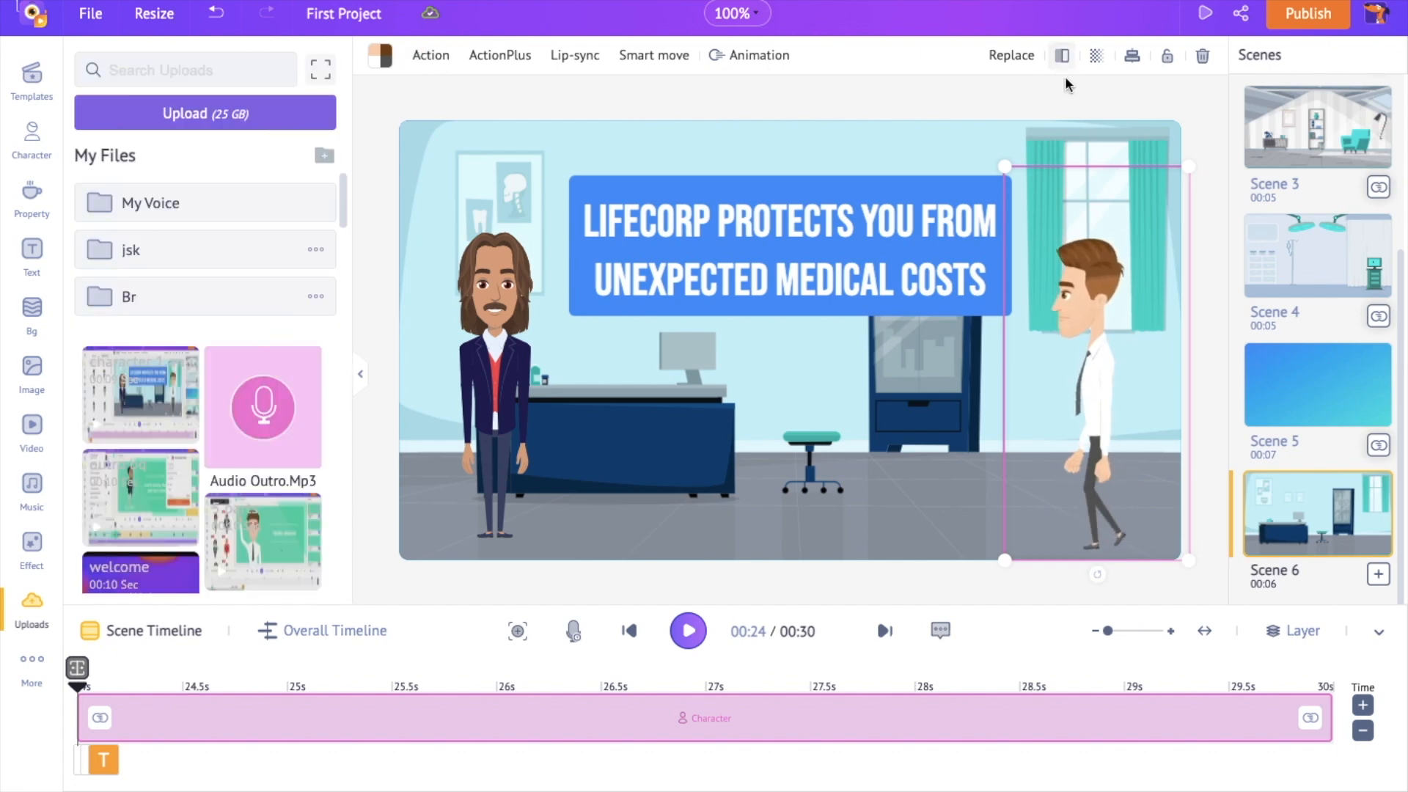
Set the canvas zoom to 75% and move the walking man outside the stage beyond the window
click(737, 13)
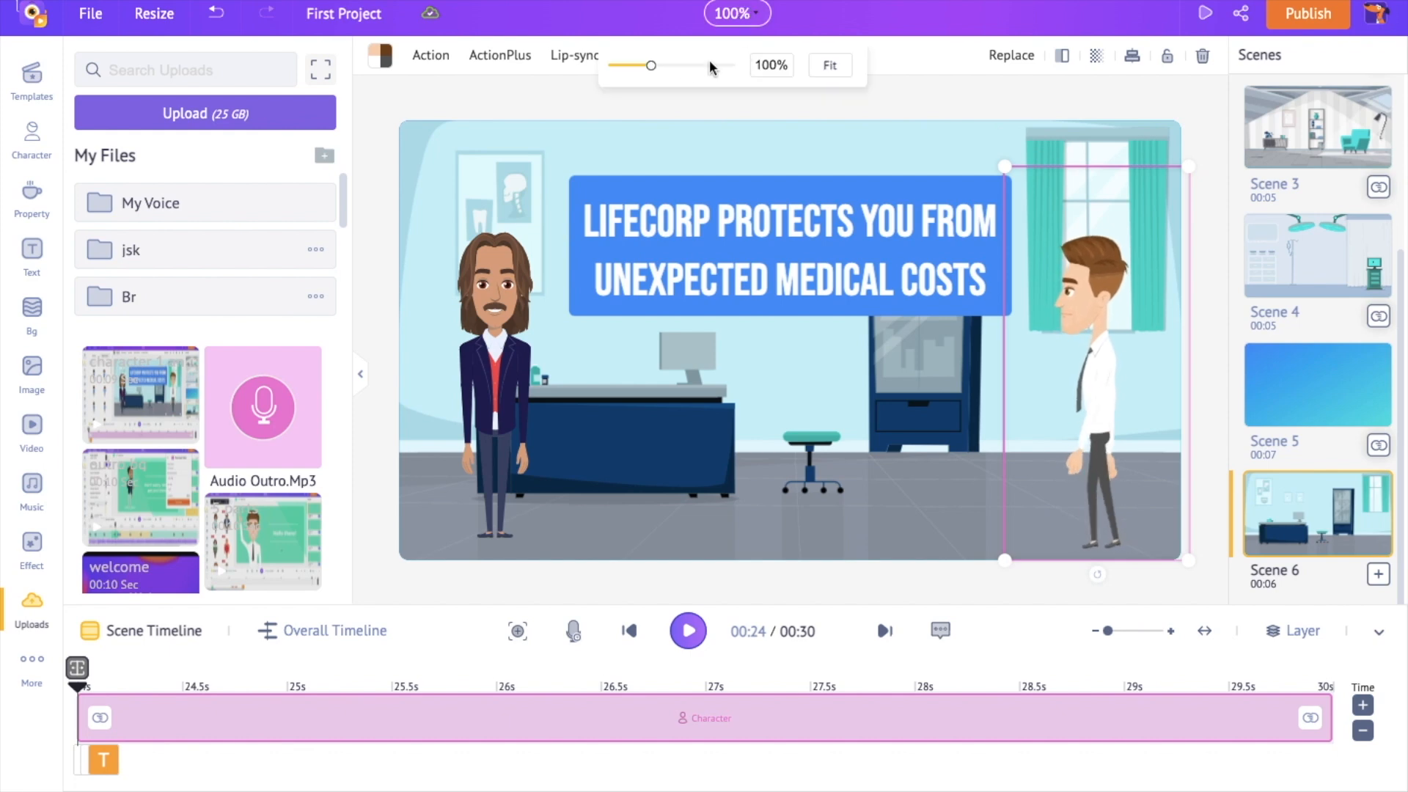
drag(652, 66, 643, 66)
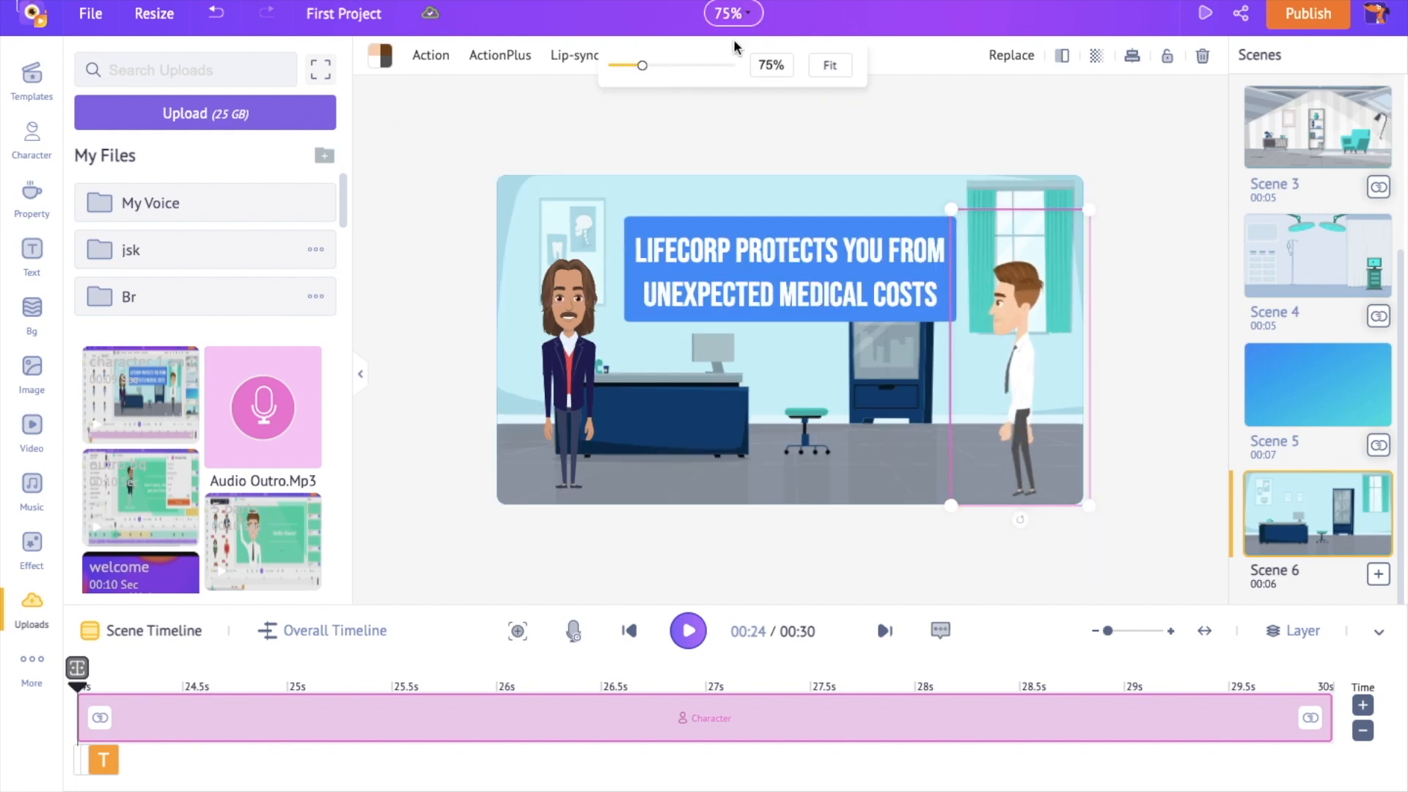
drag(1018, 346, 1149, 361)
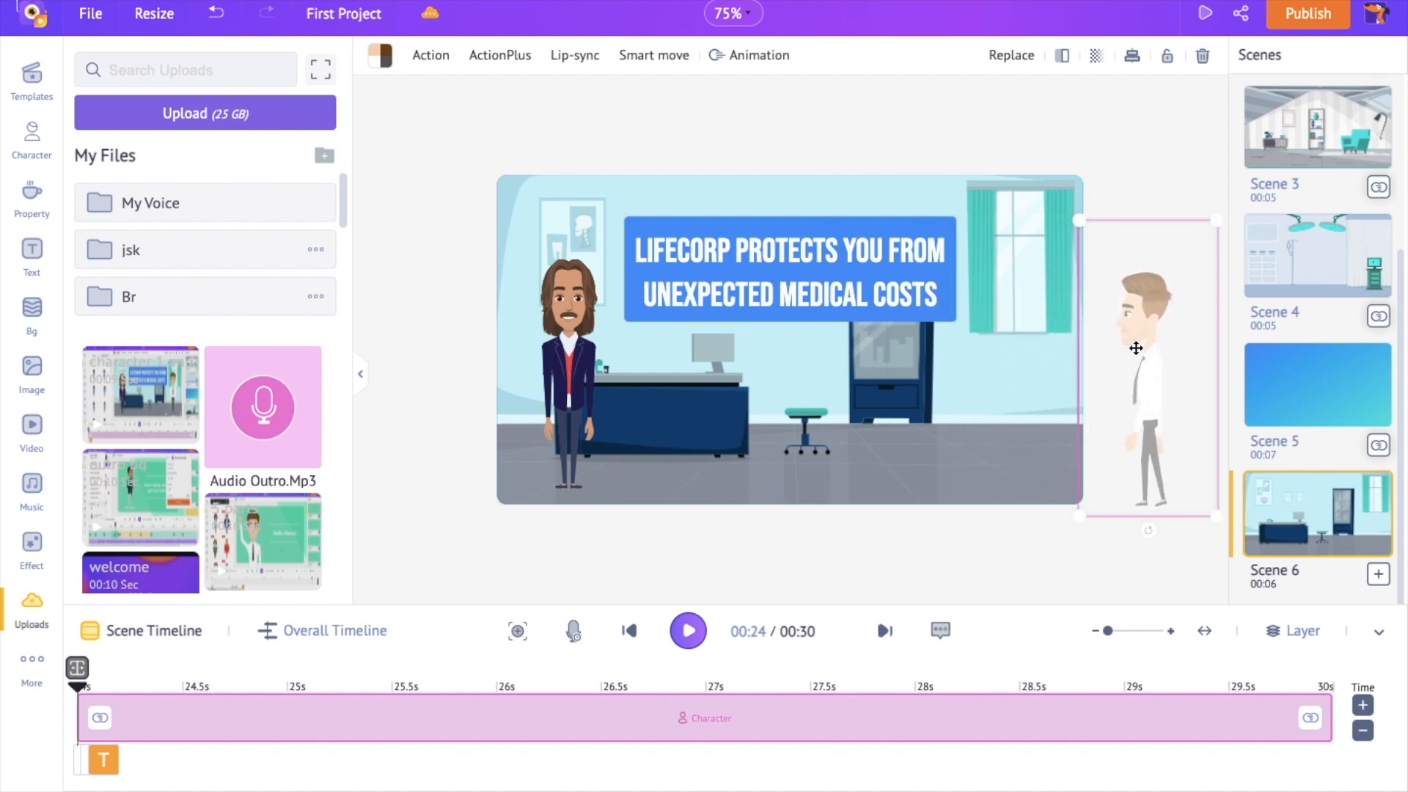
Use ActionPlus to give the walking man a second action from the "cash" results, holding up two money bags
click(505, 56)
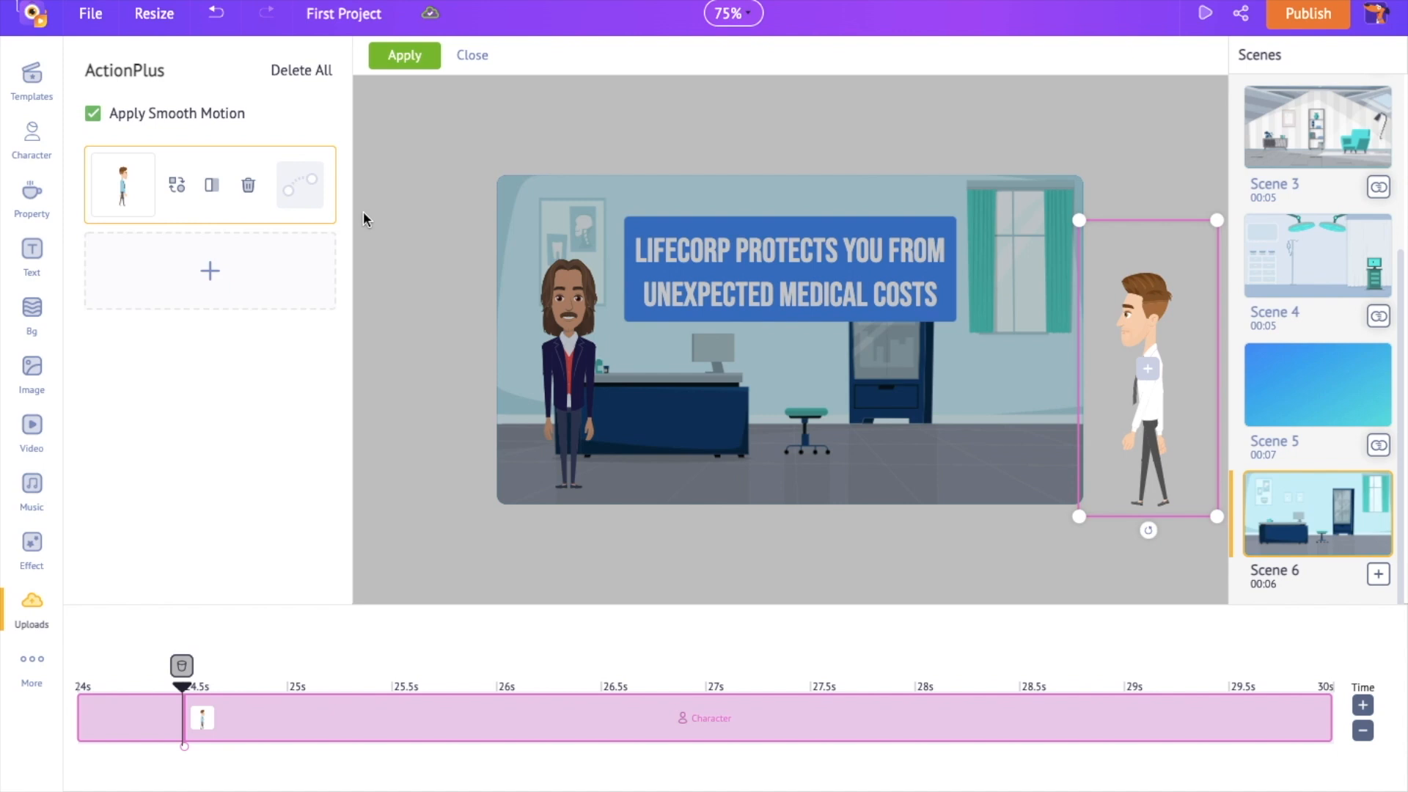
click(239, 280)
click(291, 178)
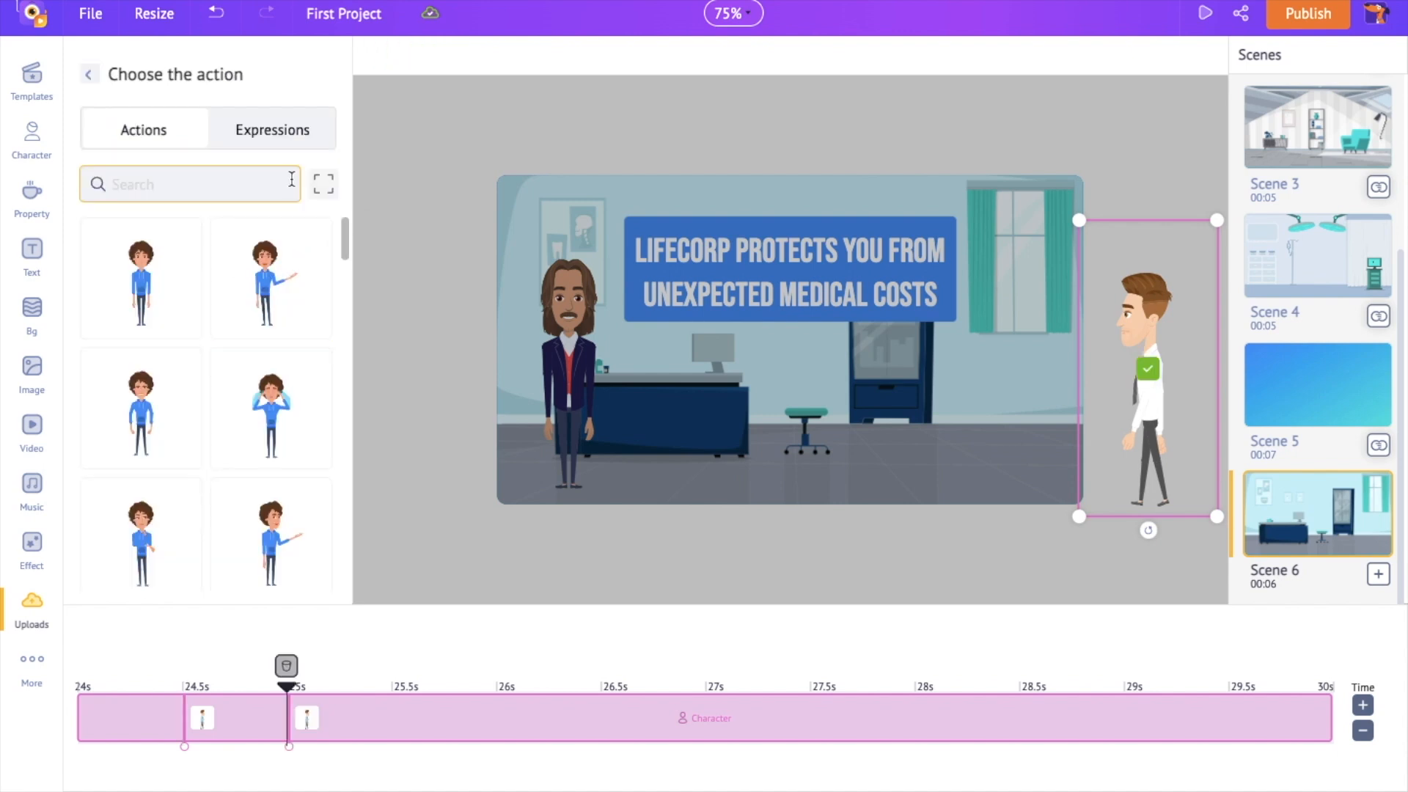
click(240, 184)
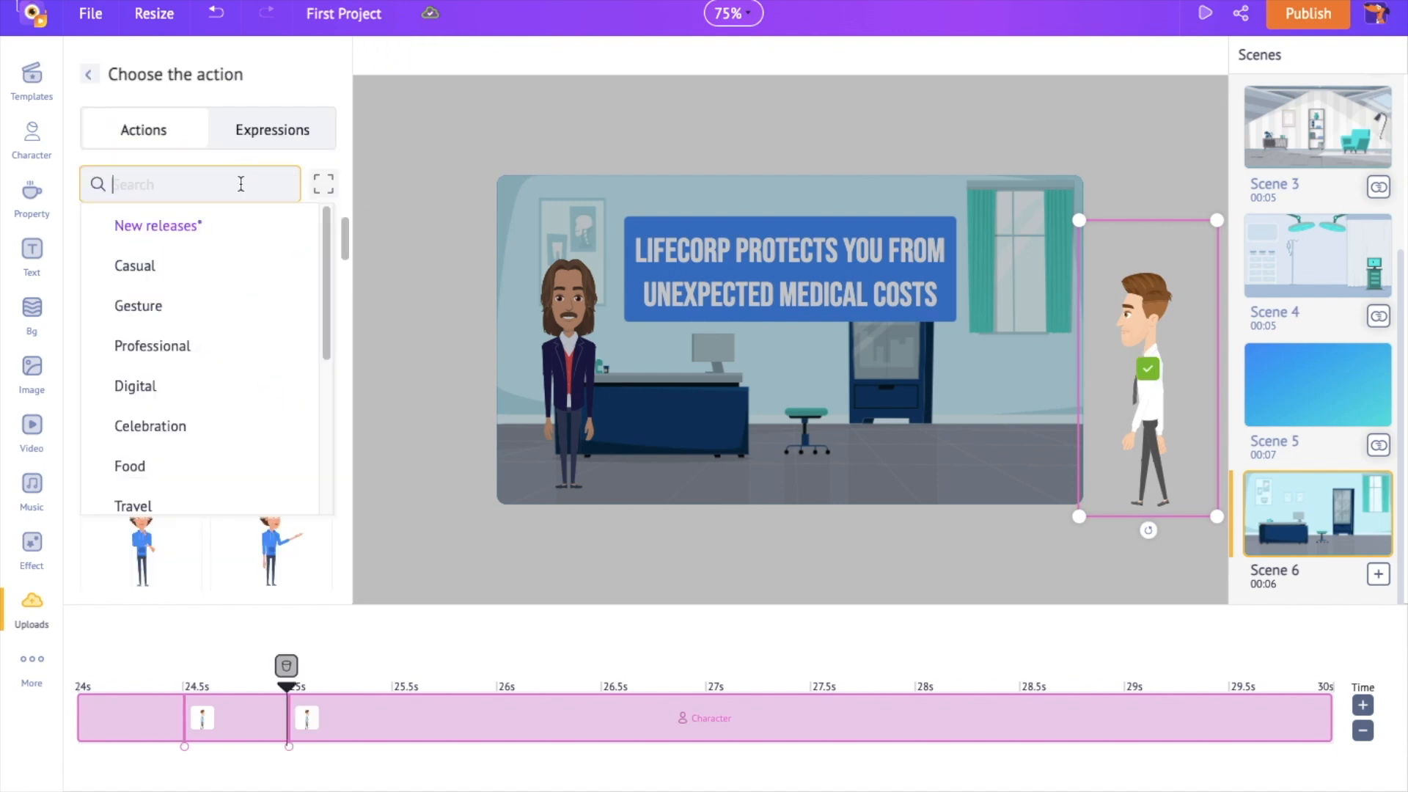
text(cash)
key(Return)
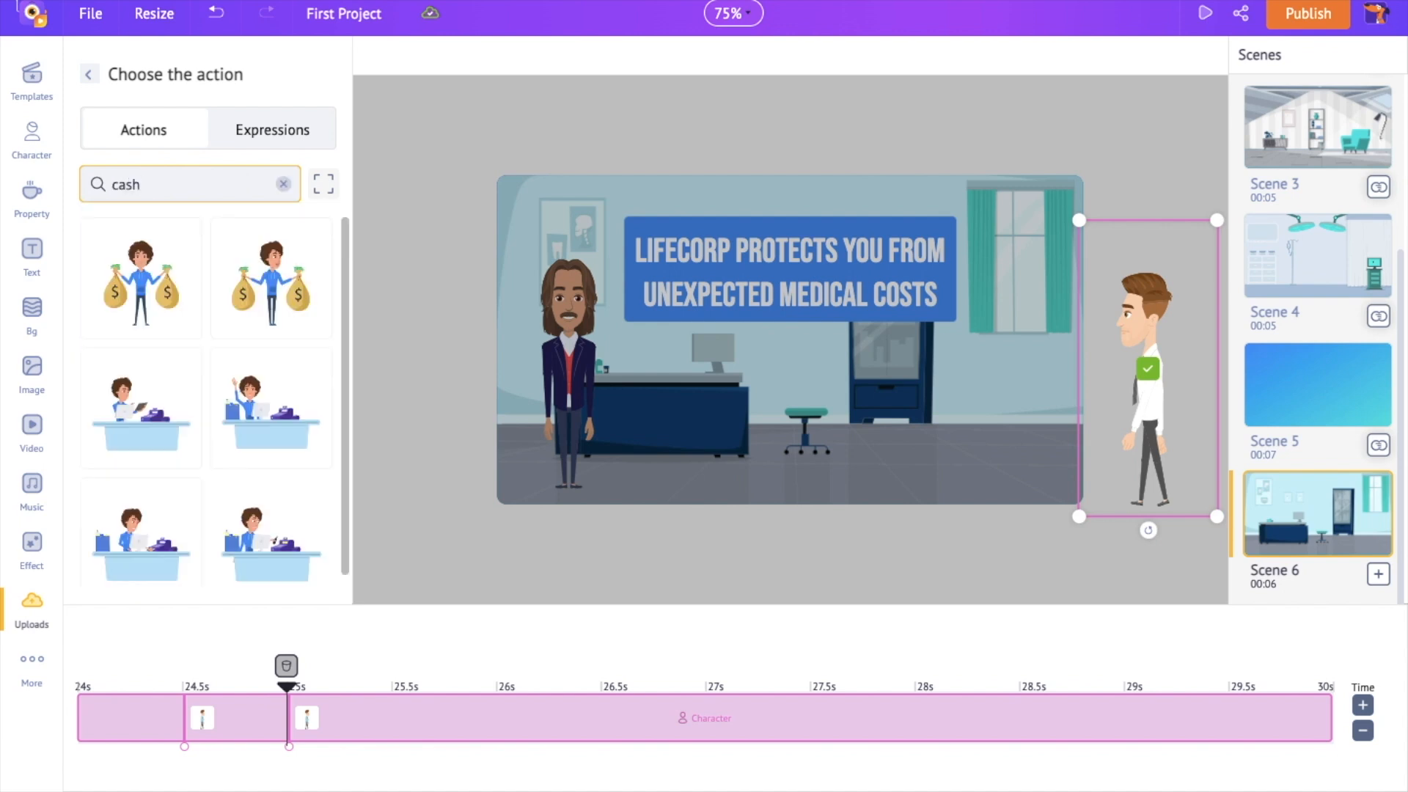
click(140, 278)
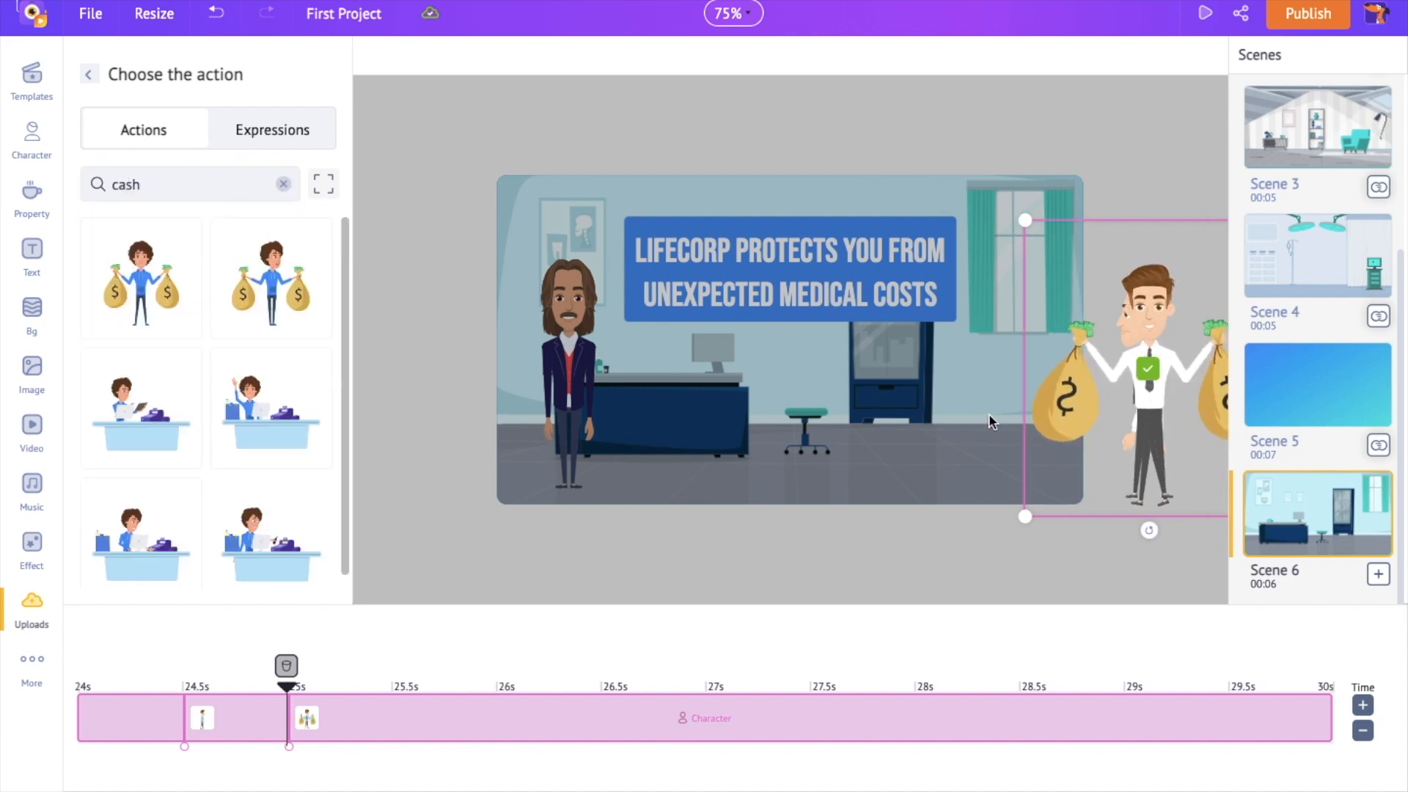
Place the money-bag pose inside the room near the window, start it at about 28 s and apply the action sequence
drag(1140, 416, 957, 409)
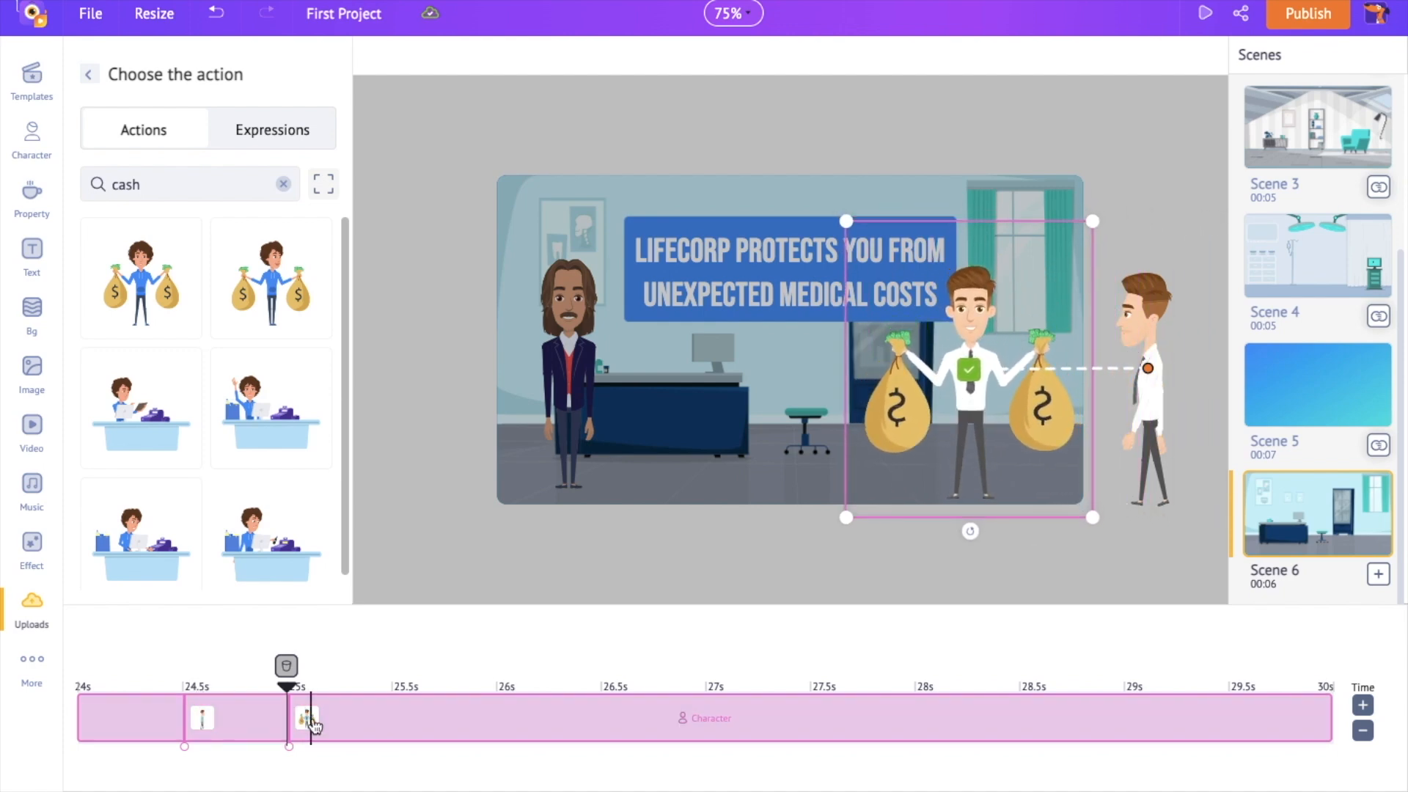
click(206, 723)
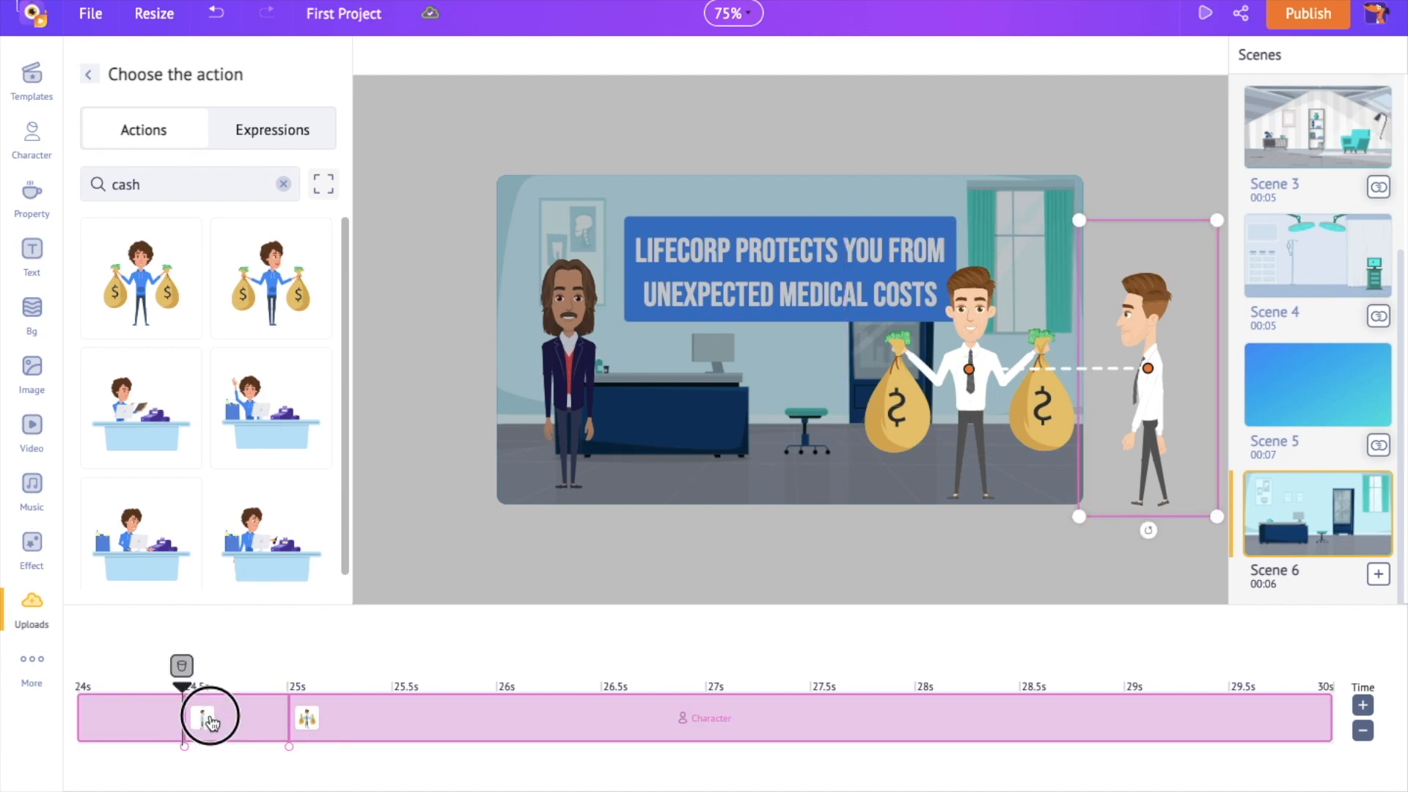
click(309, 722)
drag(311, 724, 938, 724)
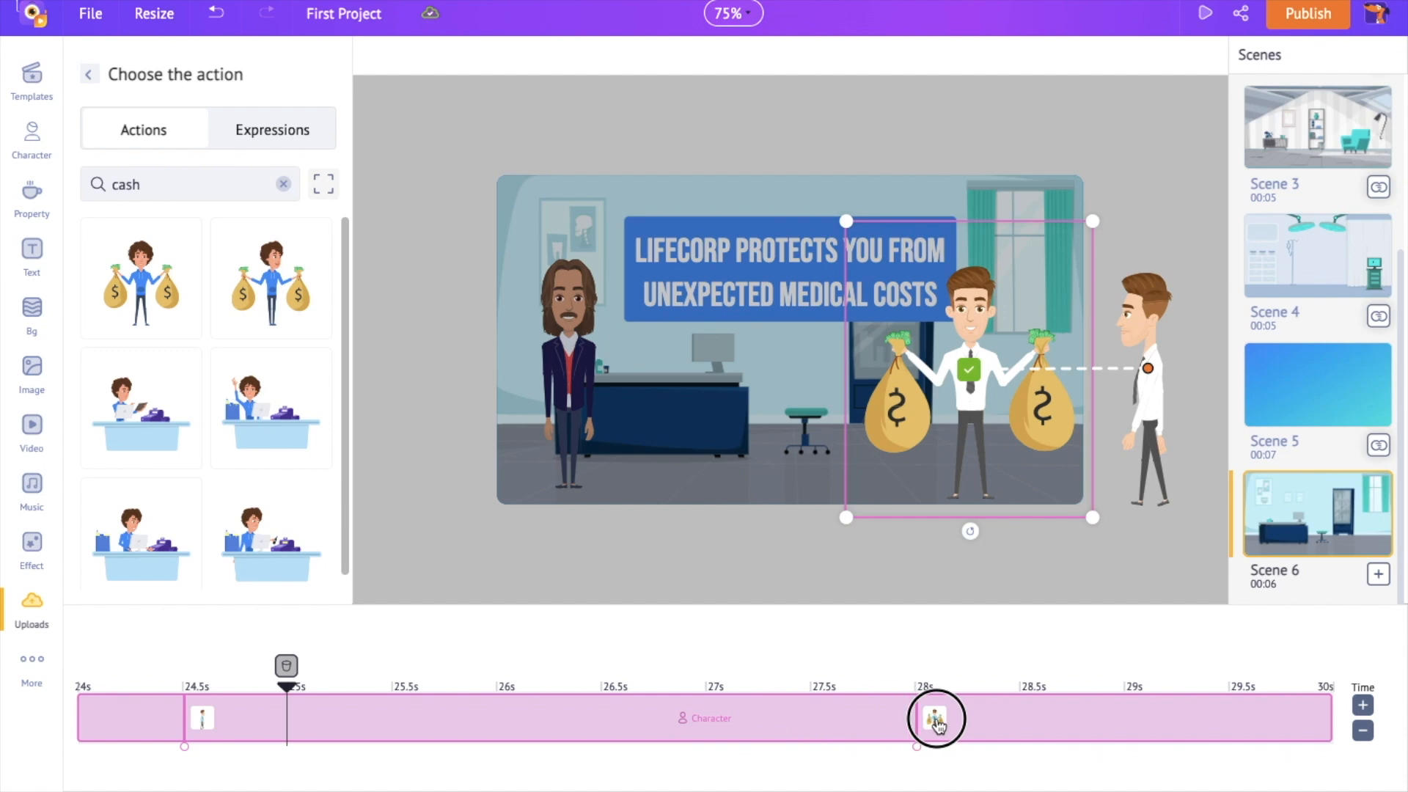
click(935, 722)
click(381, 59)
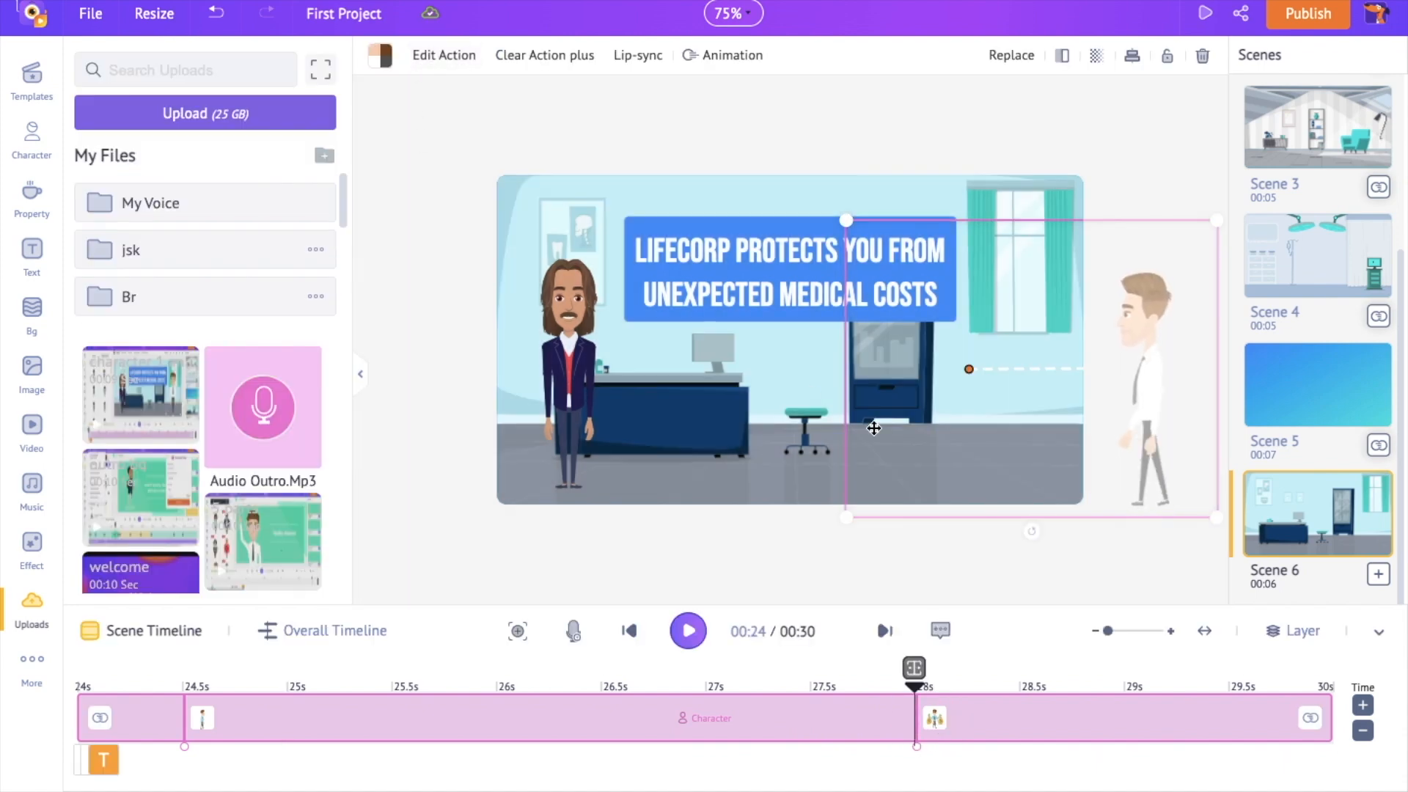
Give the long-haired man the "confused" action with the long paper bill
click(565, 392)
click(195, 137)
text(confused)
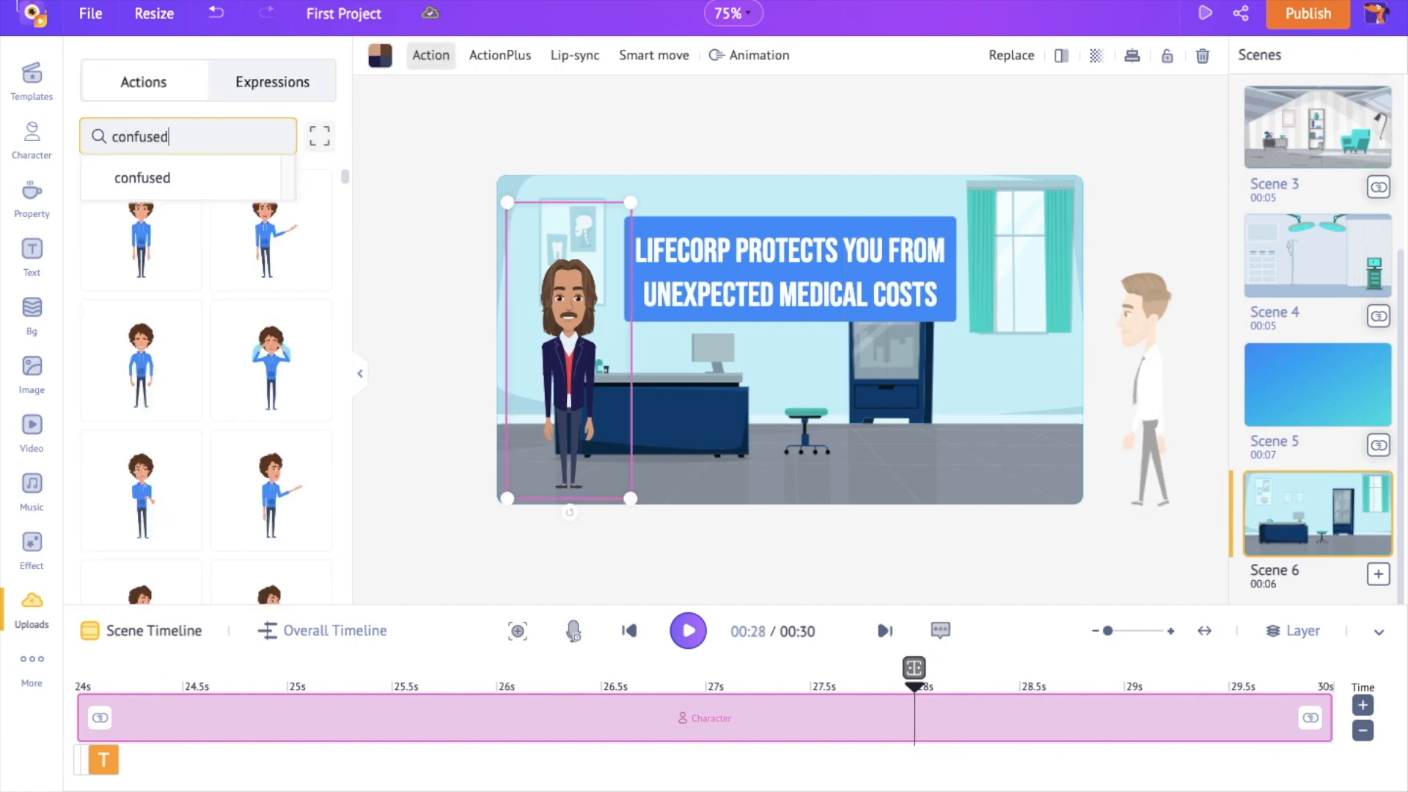
key(Return)
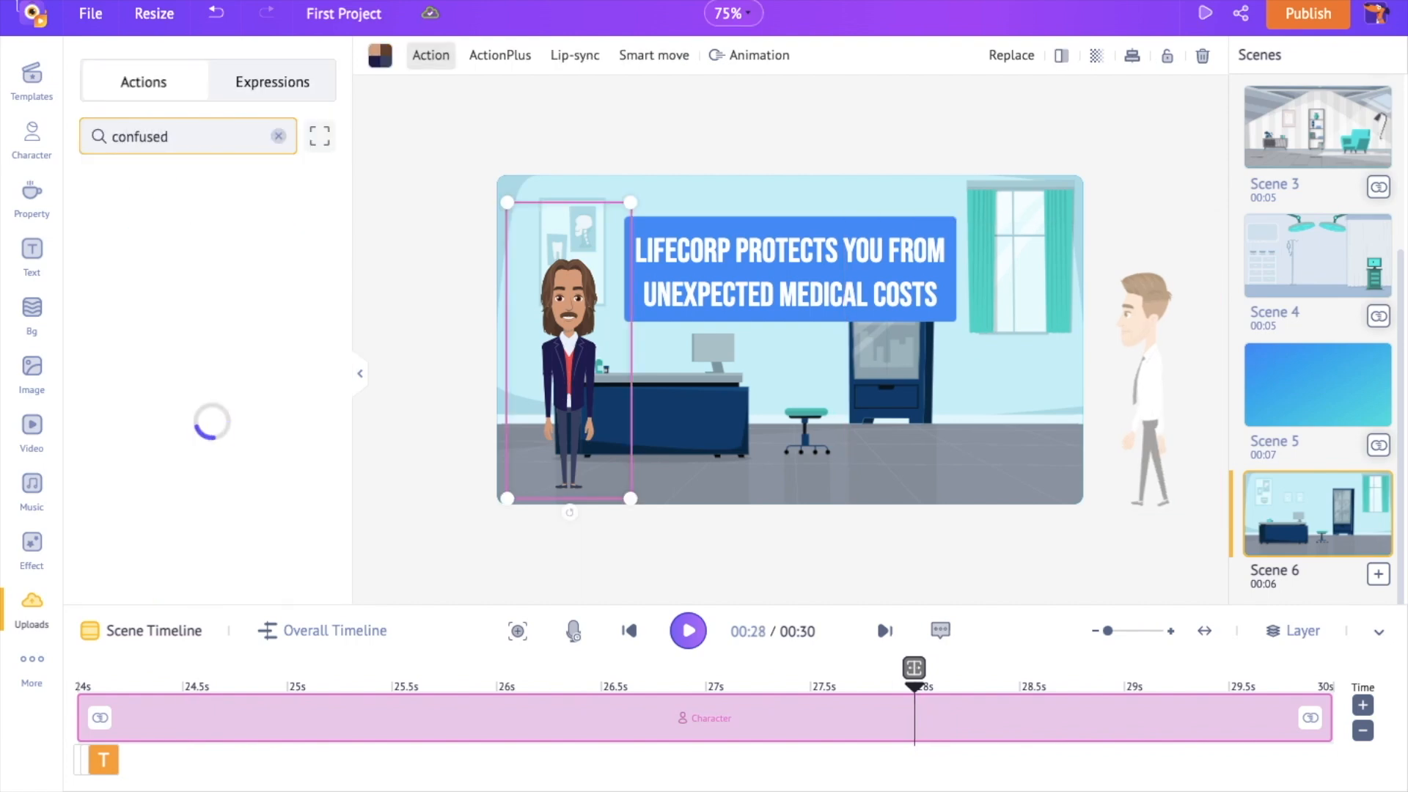
click(159, 264)
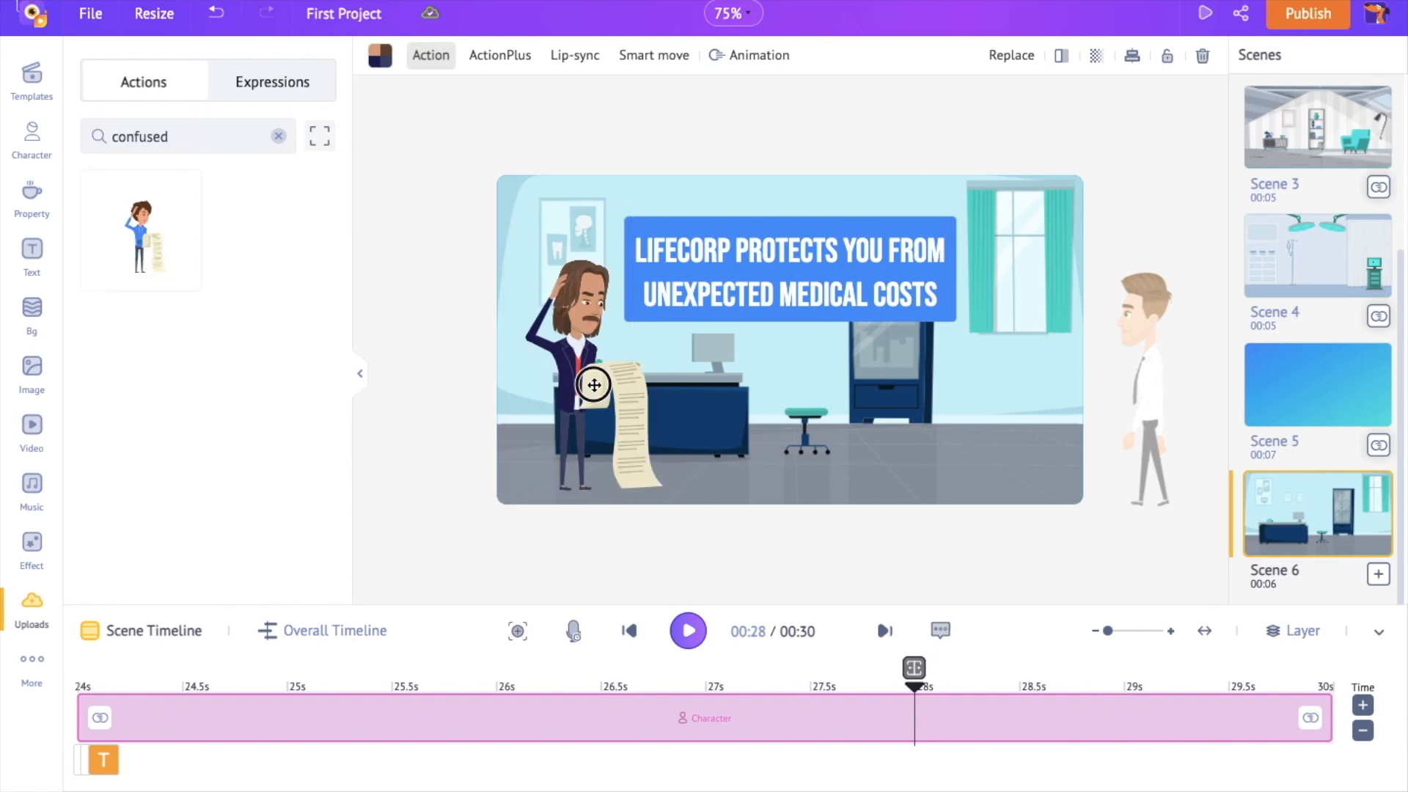
Use ActionPlus to add Thumbs Up as the long-haired man's second action
click(499, 56)
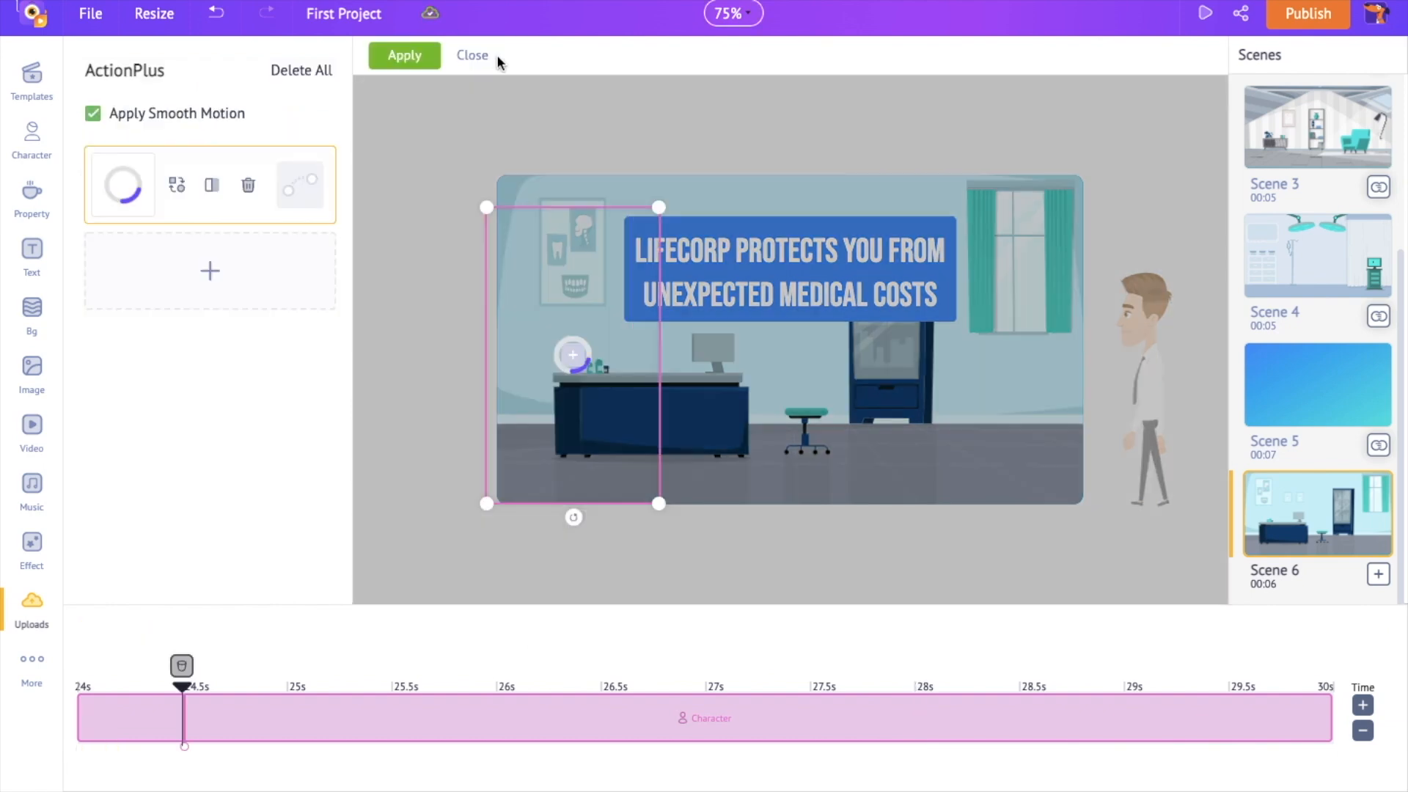
click(226, 267)
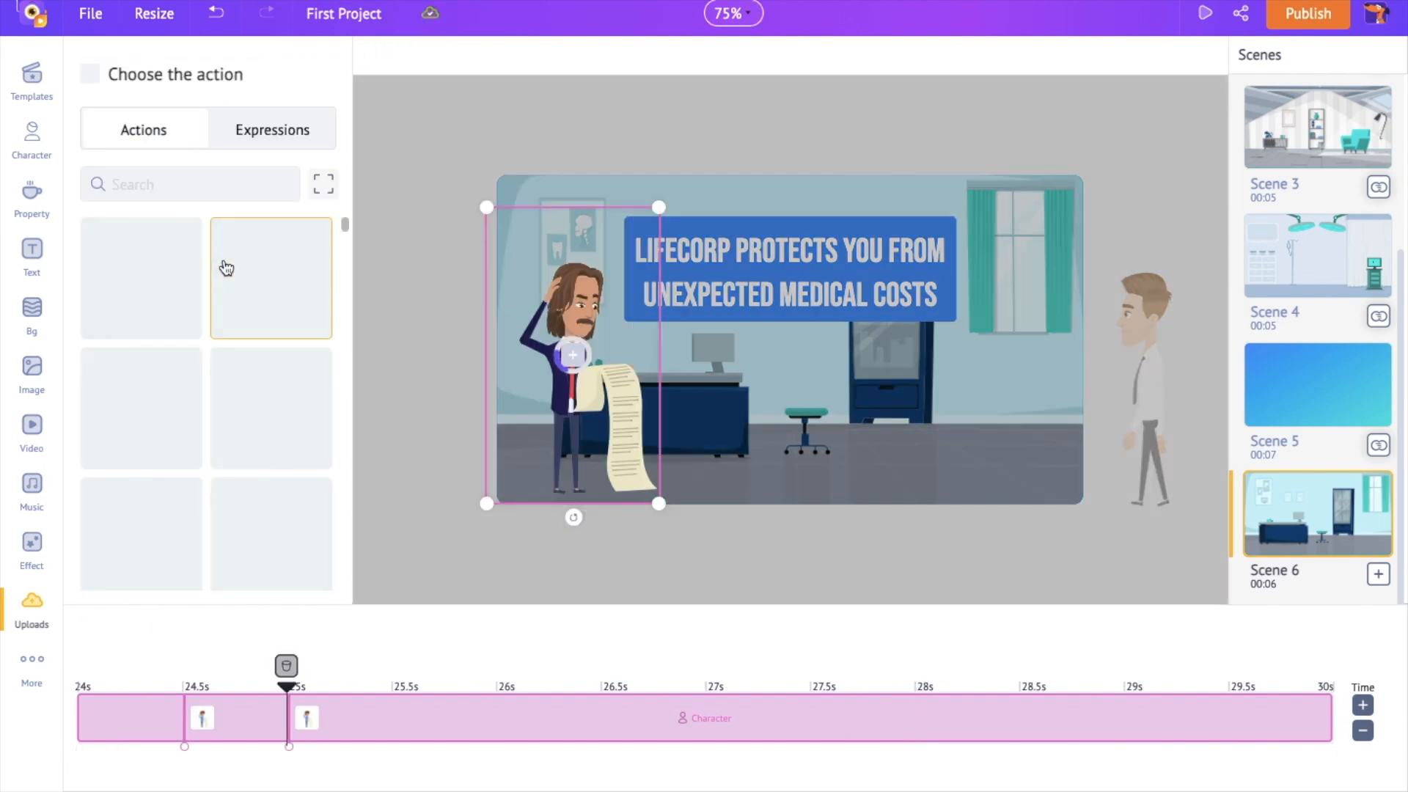
text(thumbs)
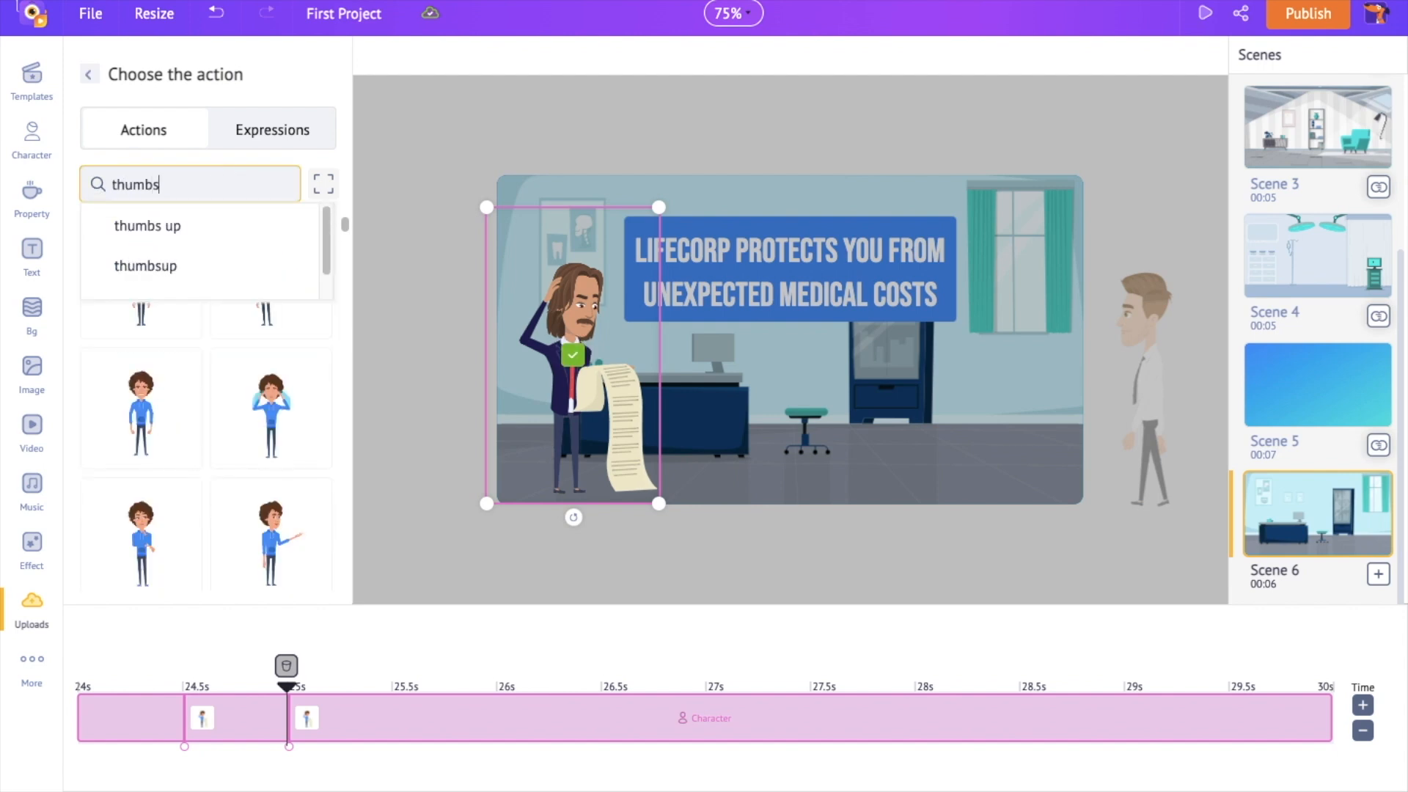
click(147, 226)
click(266, 409)
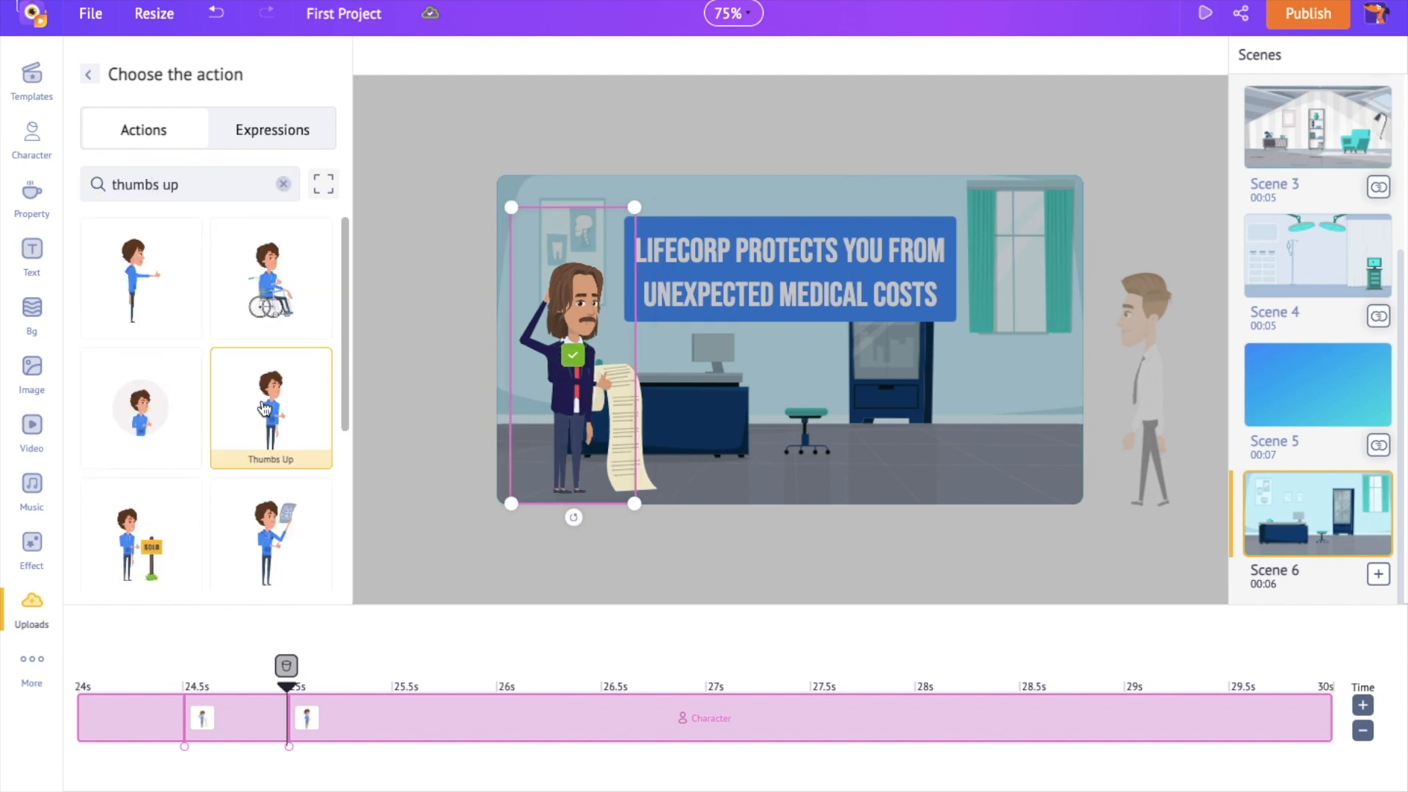
Start the long-haired man's Thumbs Up action at about 29 s, apply the sequence and preview Scene 6 from its start
mouse_move(311, 720)
mouse_down()
mouse_move(638, 753)
mouse_move(1136, 735)
mouse_up()
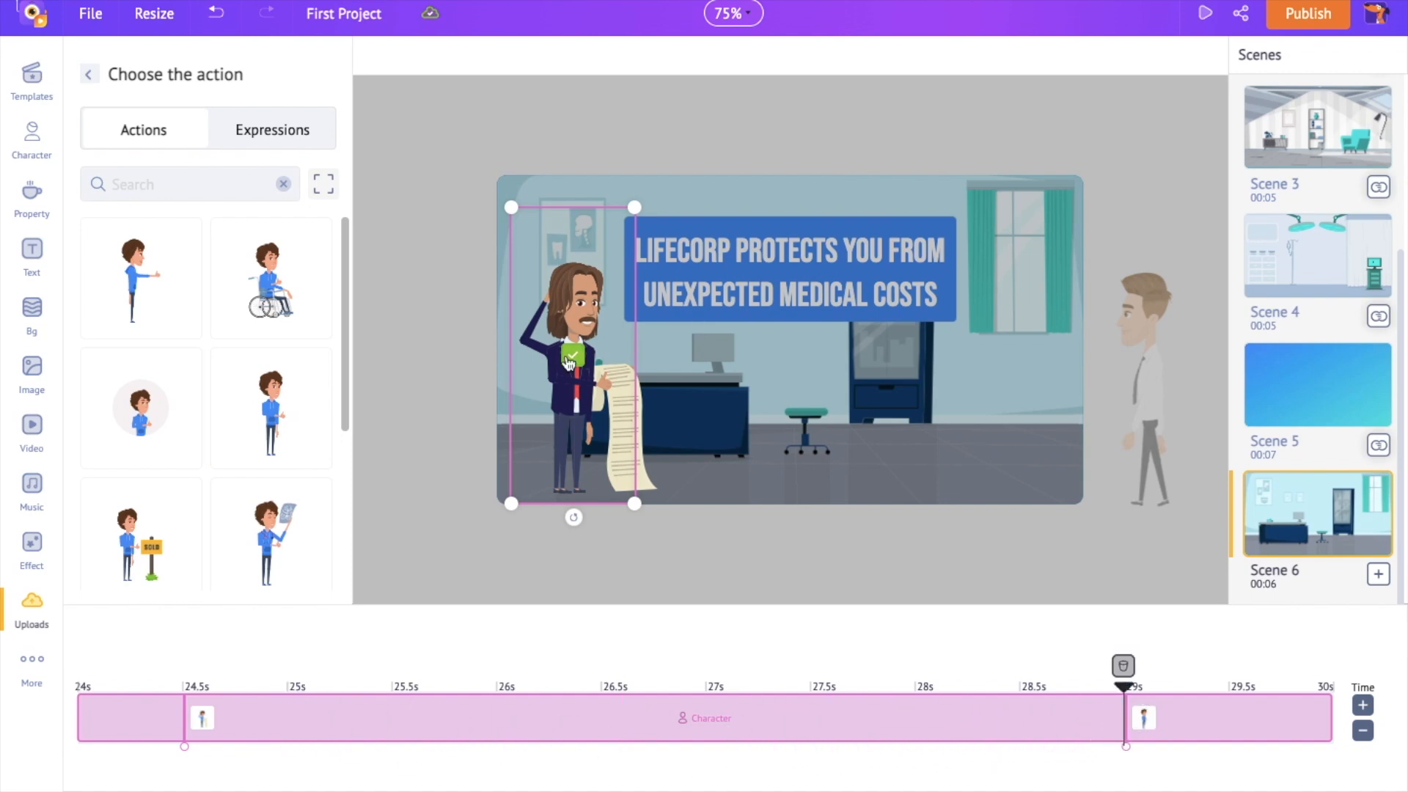
click(407, 57)
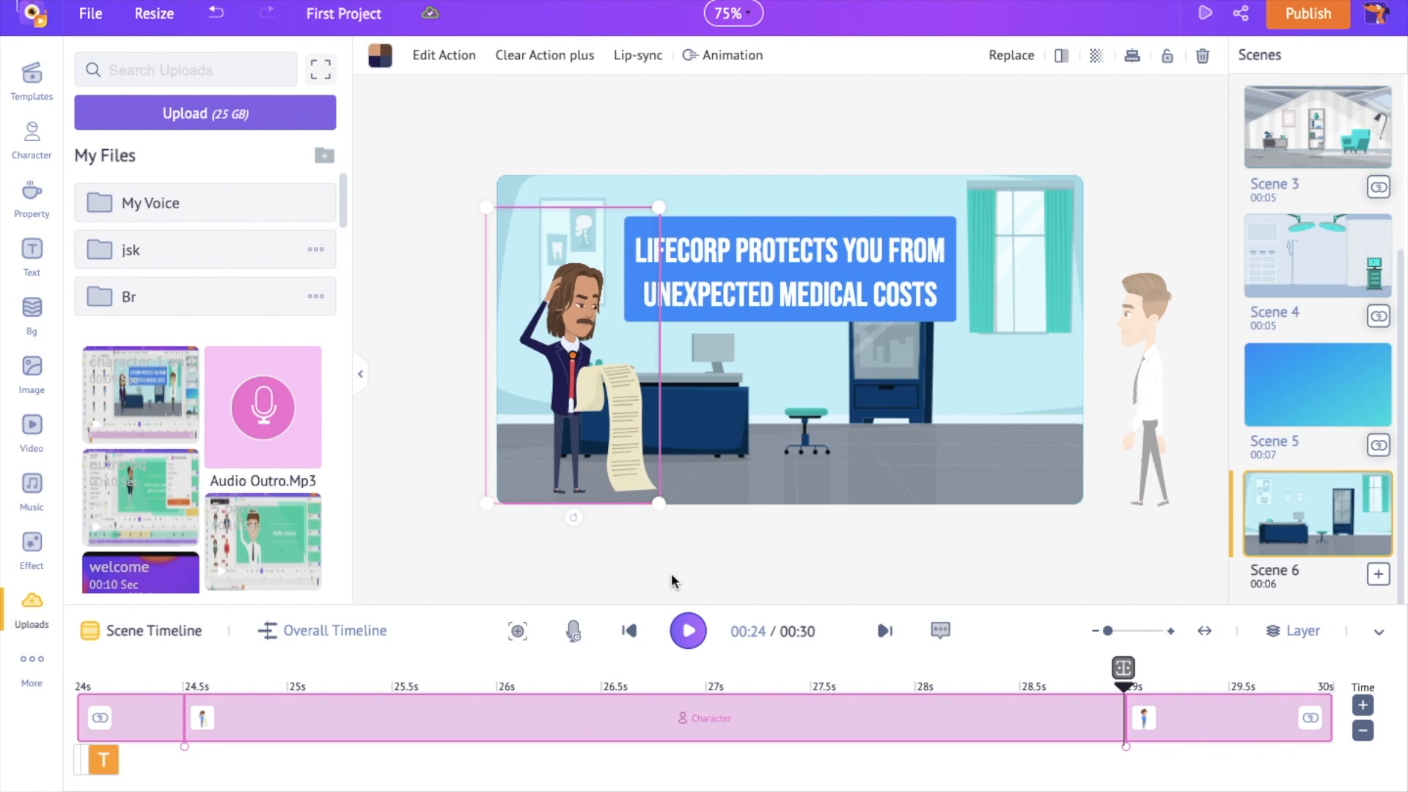
click(629, 635)
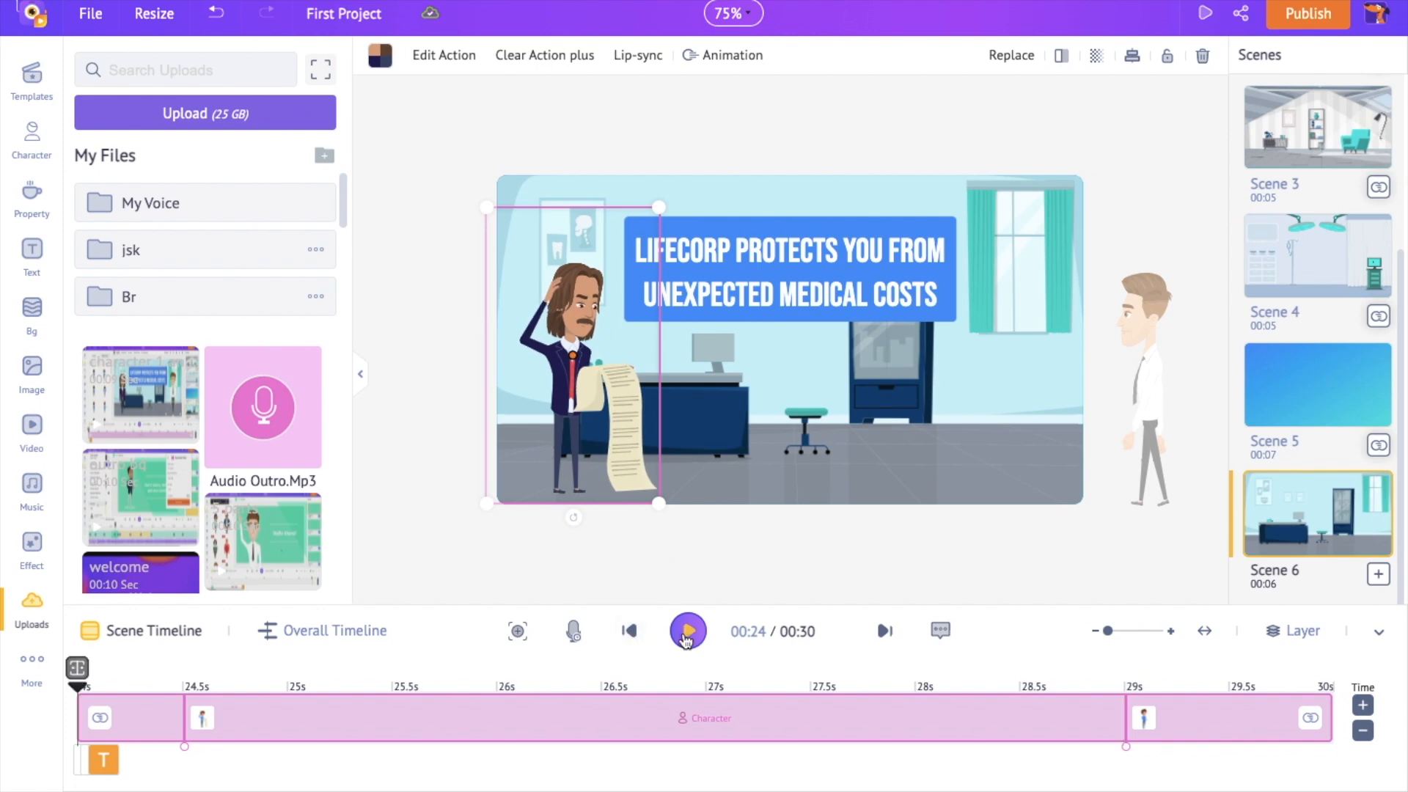
click(688, 631)
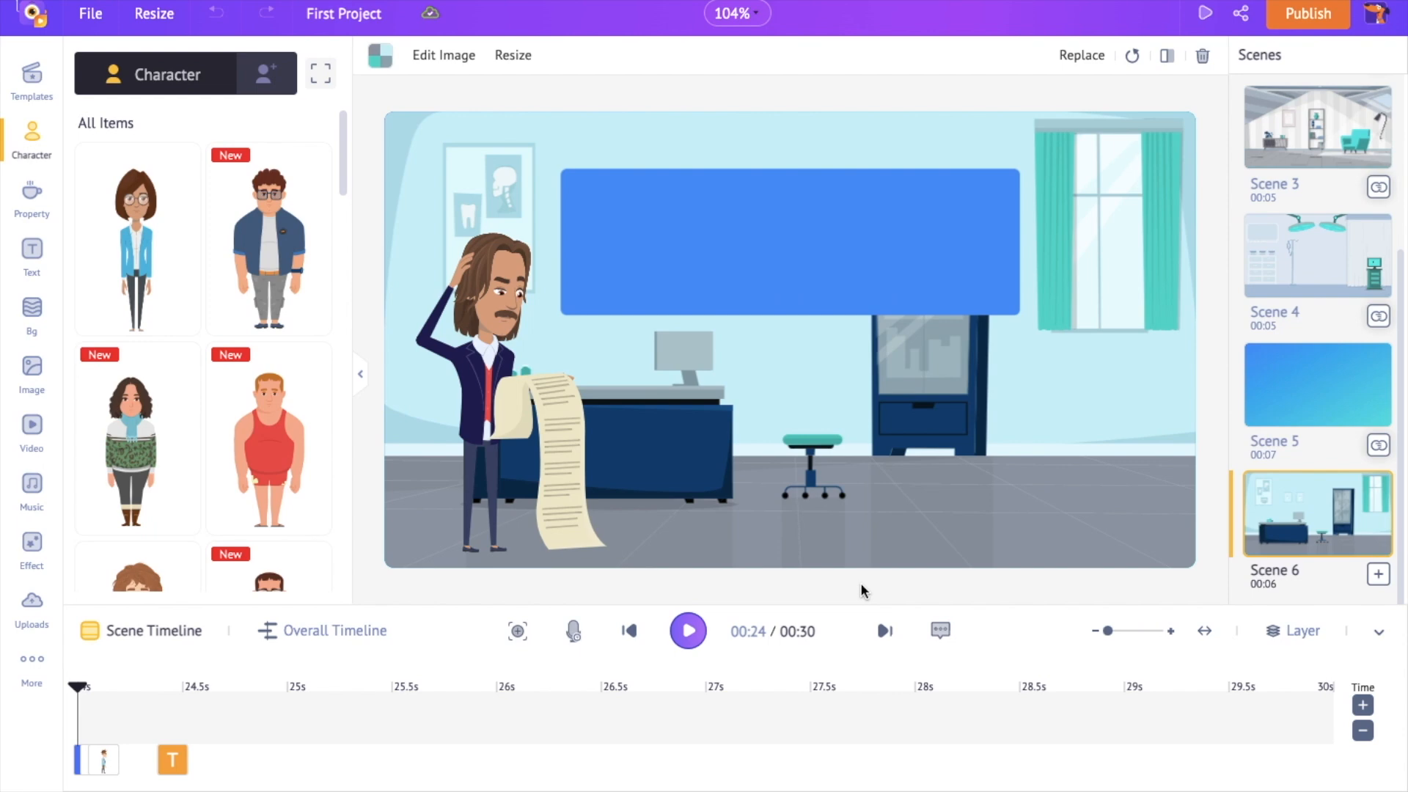
Add Scene 7 after the doctor's office scene and shorten it to 6 seconds
click(1376, 572)
click(1363, 731)
click(1362, 731)
click(1362, 730)
click(1363, 731)
Reuse Scene 5's man in the white shirt in Scene 7 and give him the caped super hero action
click(1317, 274)
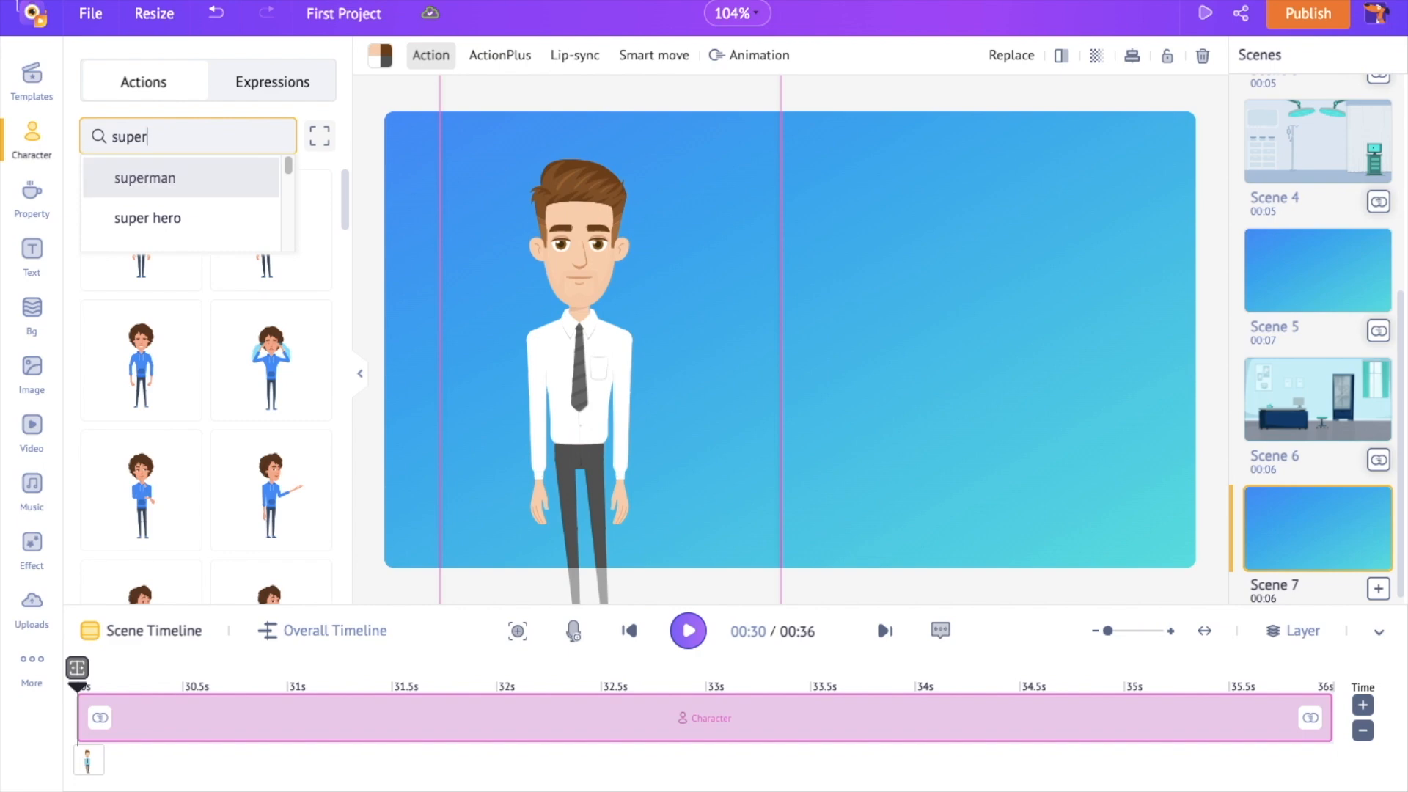
click(145, 217)
click(146, 248)
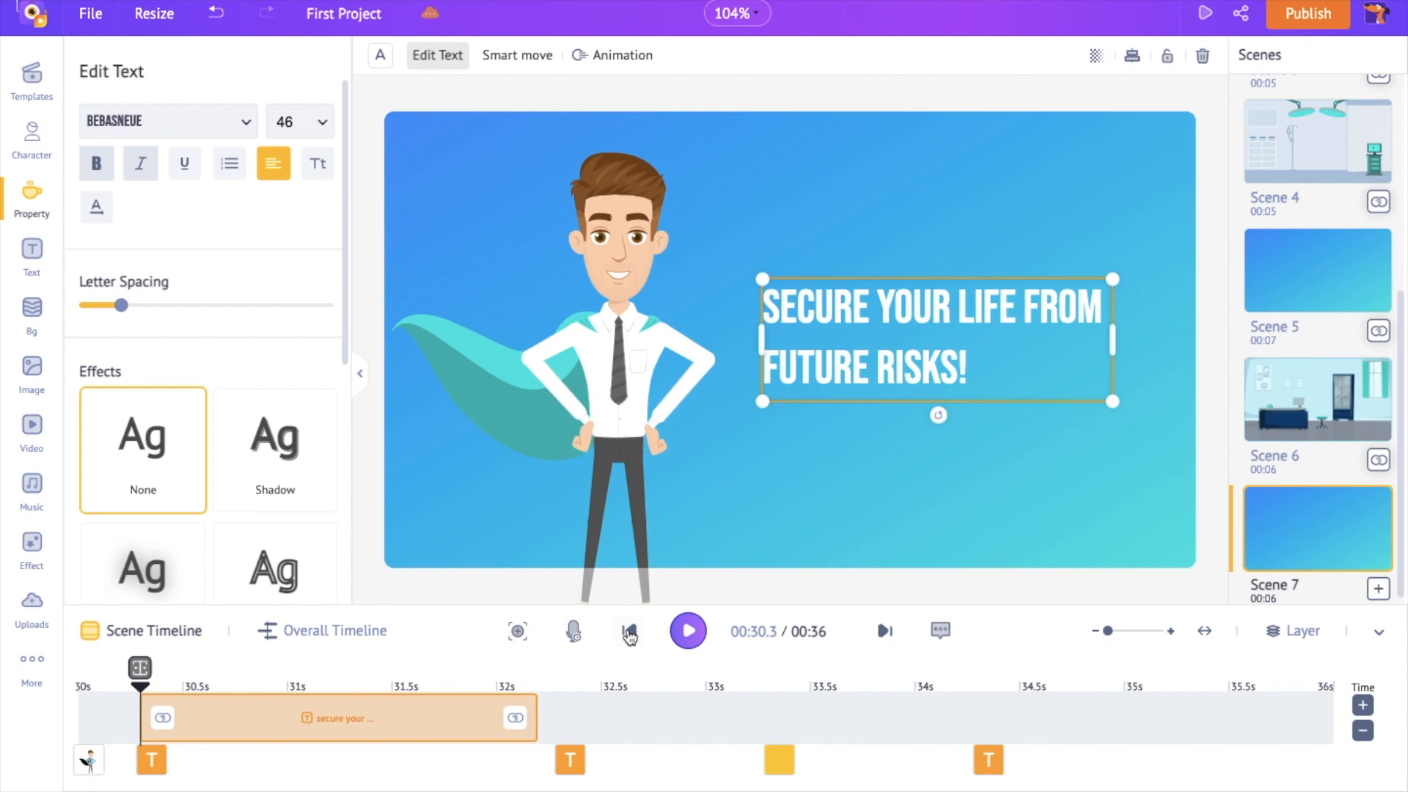
Preview Scene 7 from its start
click(628, 635)
click(687, 631)
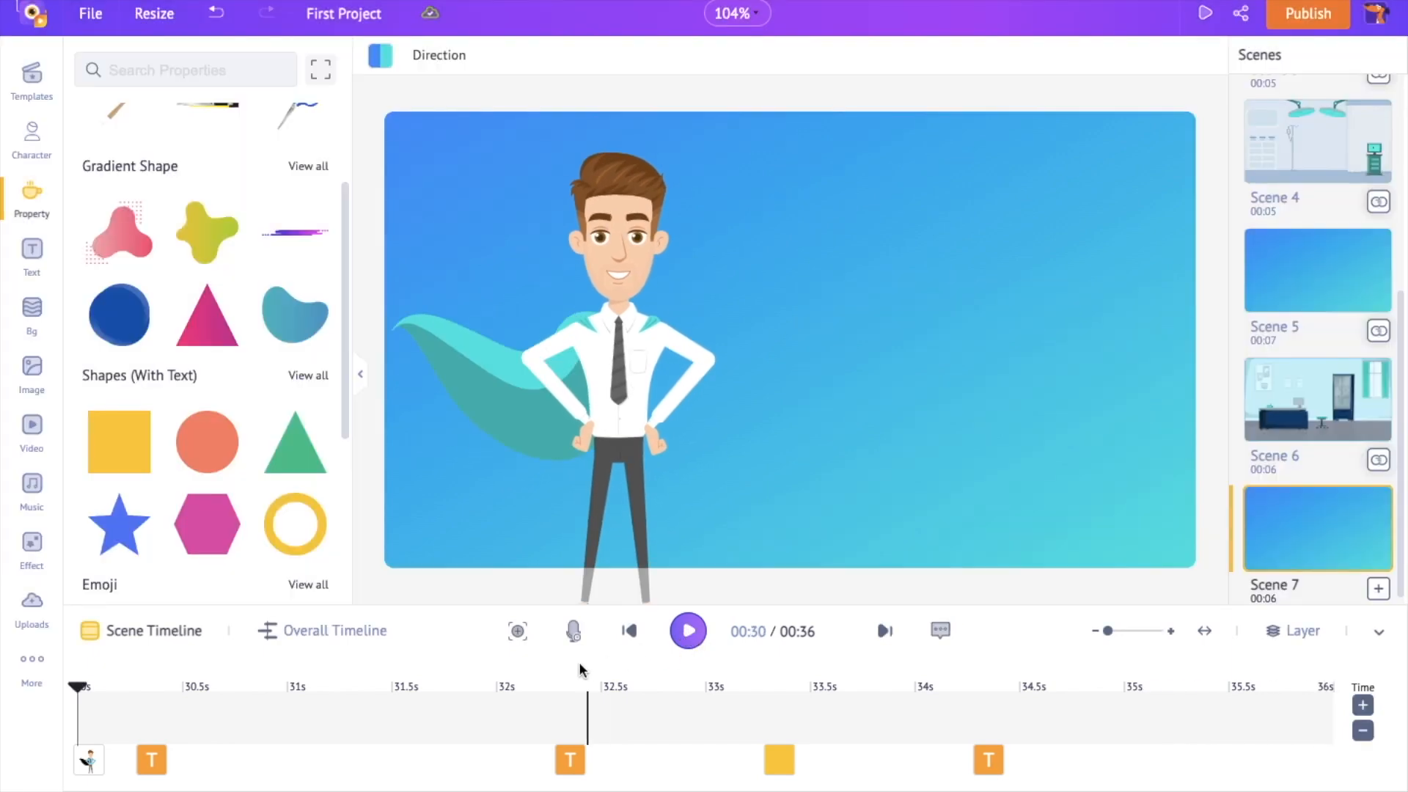
Create a text-to-speech lip-sync for the caped man at about 32.4 s with the two-line script "lifecorp.com" and "We protect your dreams!"
click(577, 666)
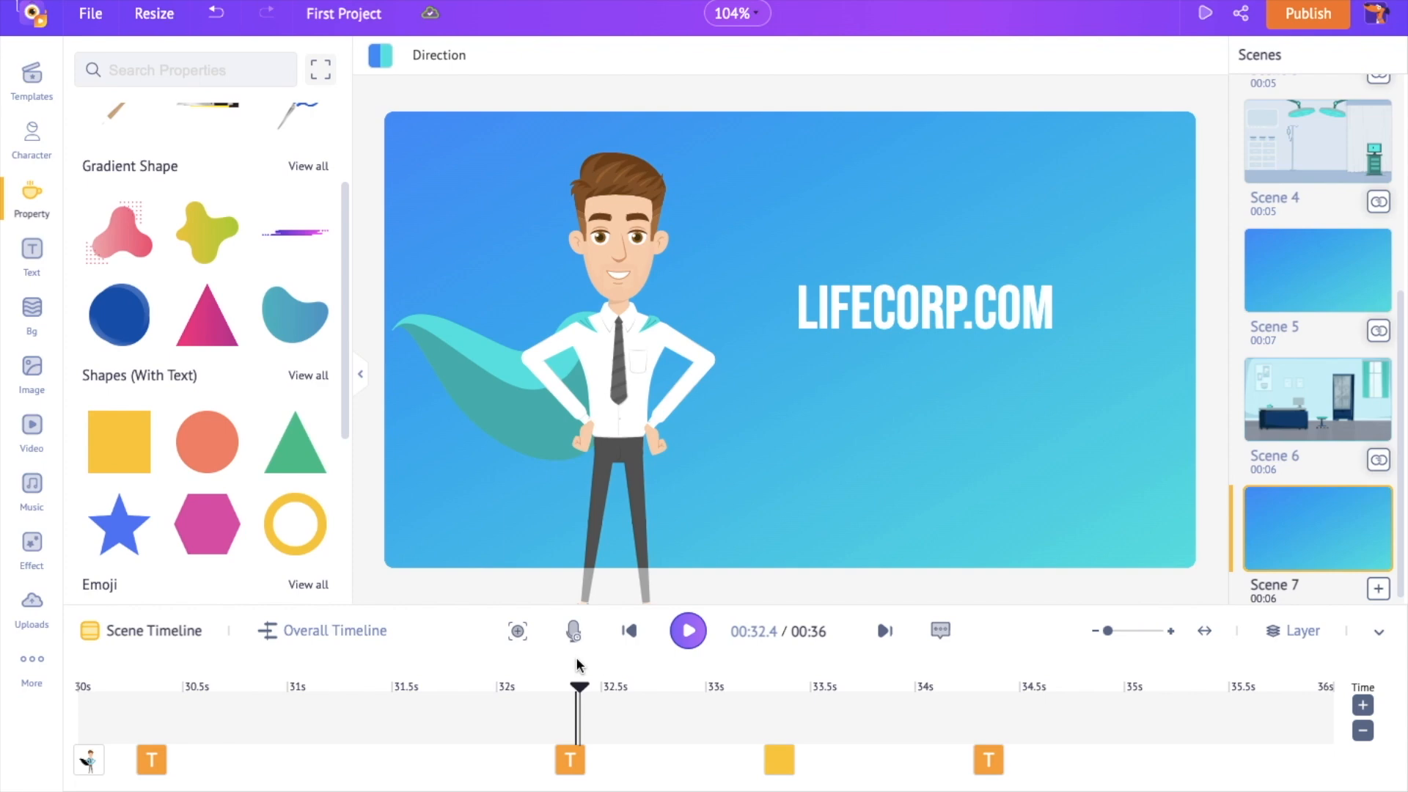
click(635, 368)
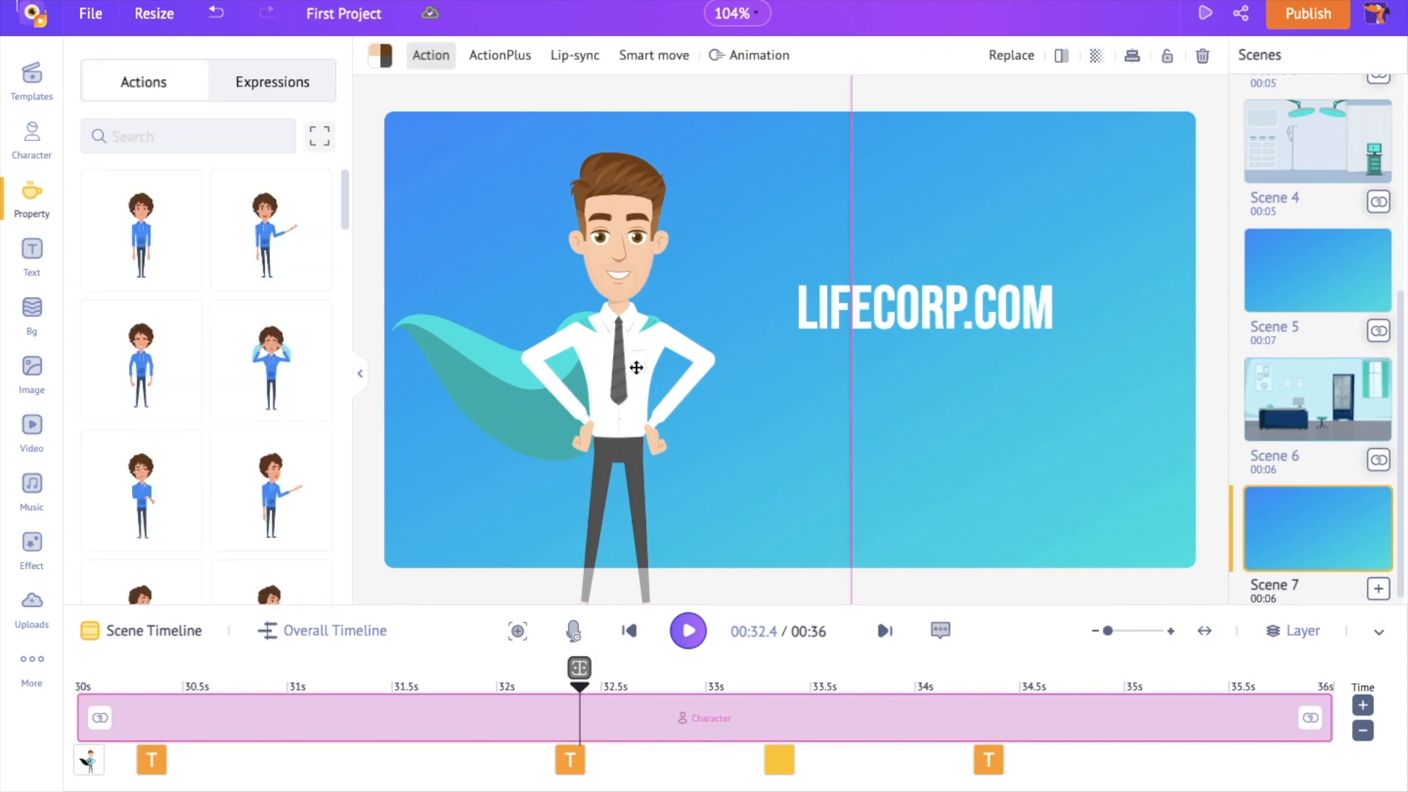
click(564, 56)
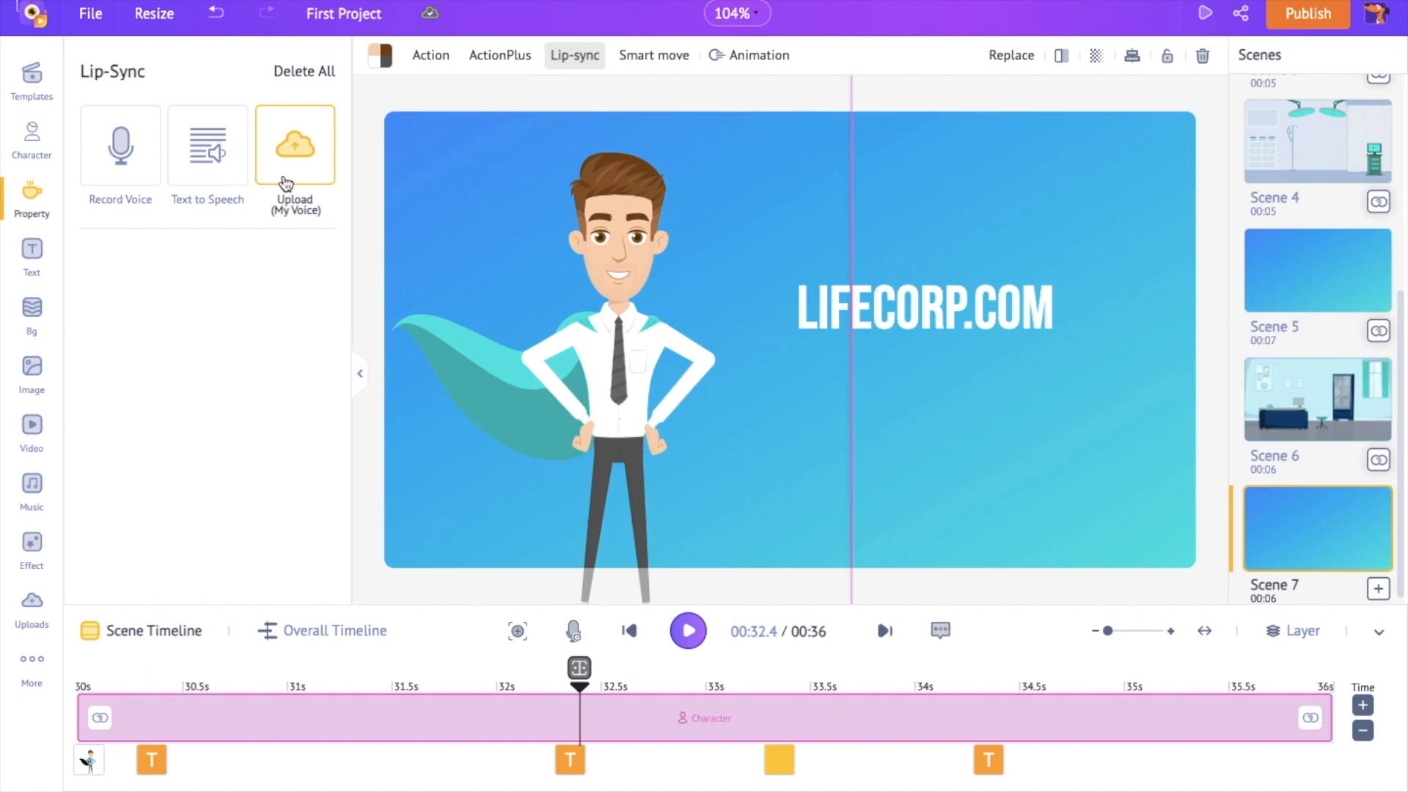
click(233, 176)
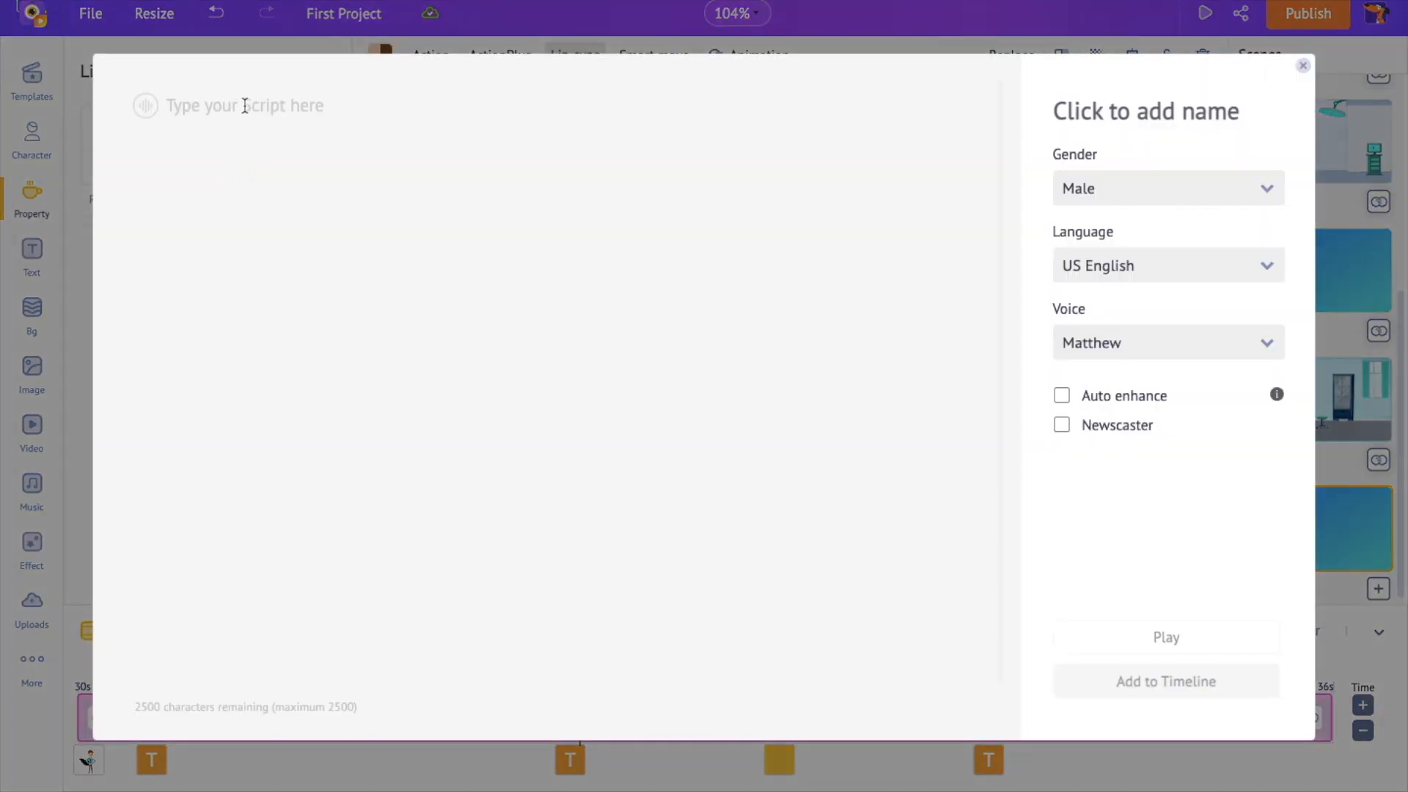
text(Lifecorp.com)
key(Return)
text(We protect your dreams!)
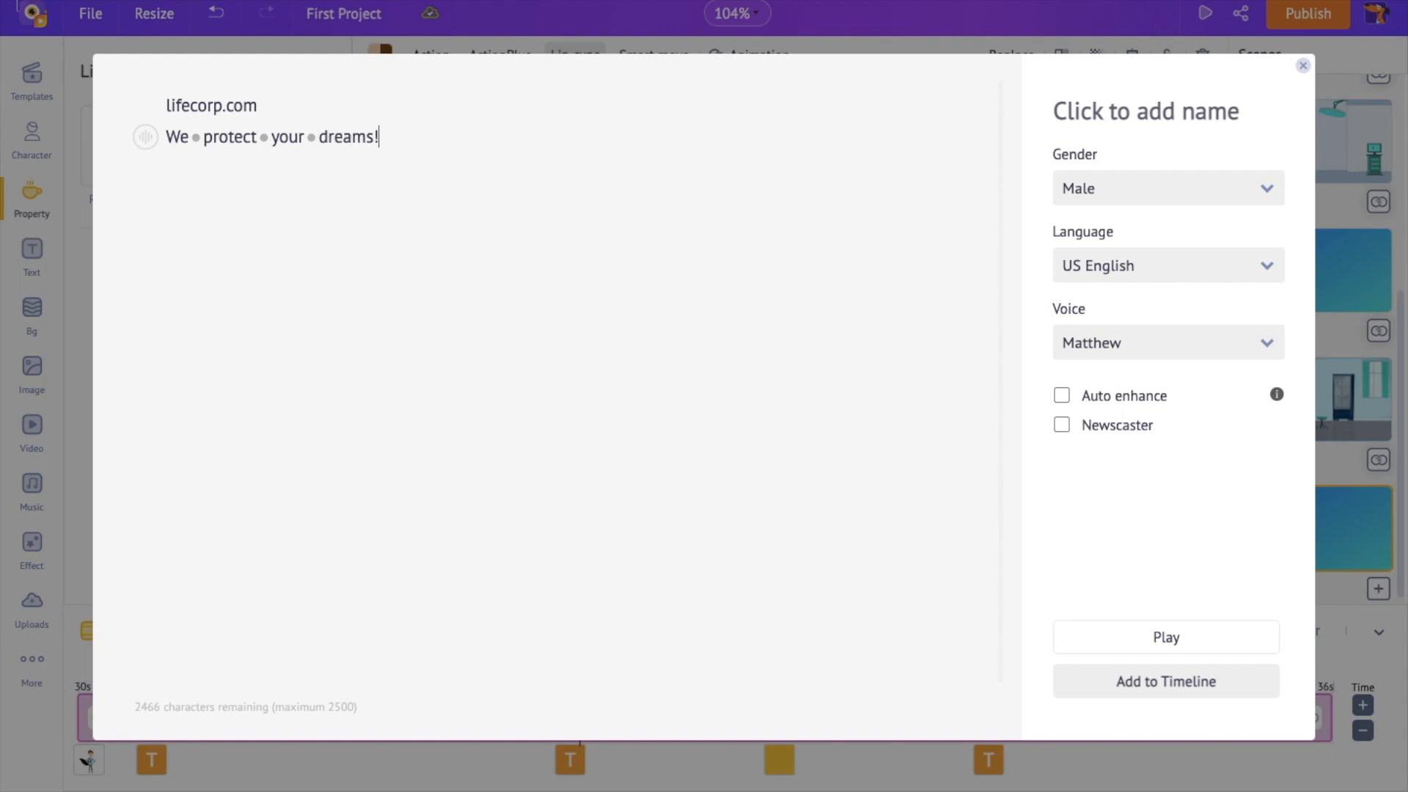
Set the speech to a male US English voice and choose Joel(New)
click(1153, 188)
click(1136, 266)
click(1147, 345)
click(1141, 467)
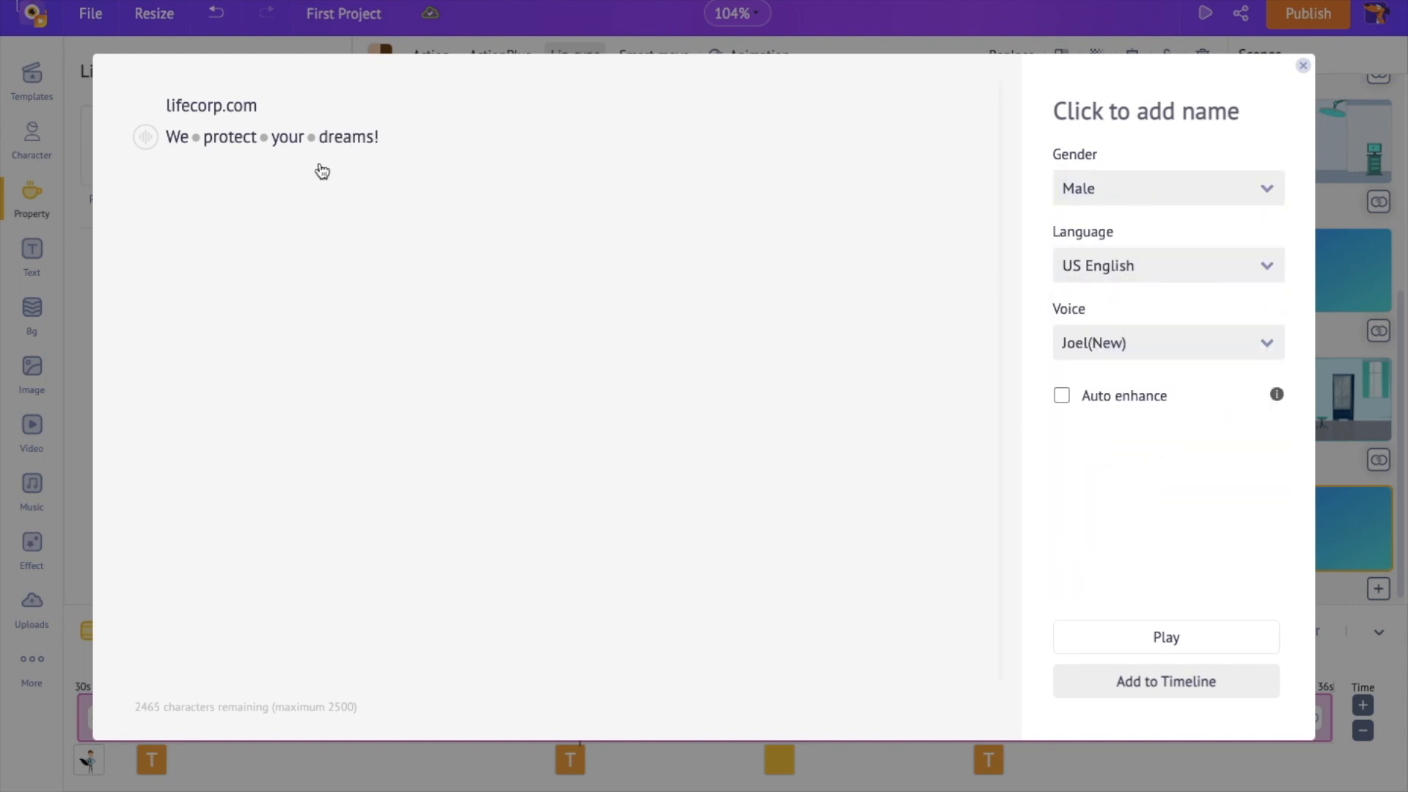
Examine the script line's speed, pitch and volume settings and the break and breath options between words
click(145, 106)
click(283, 158)
click(403, 158)
click(345, 113)
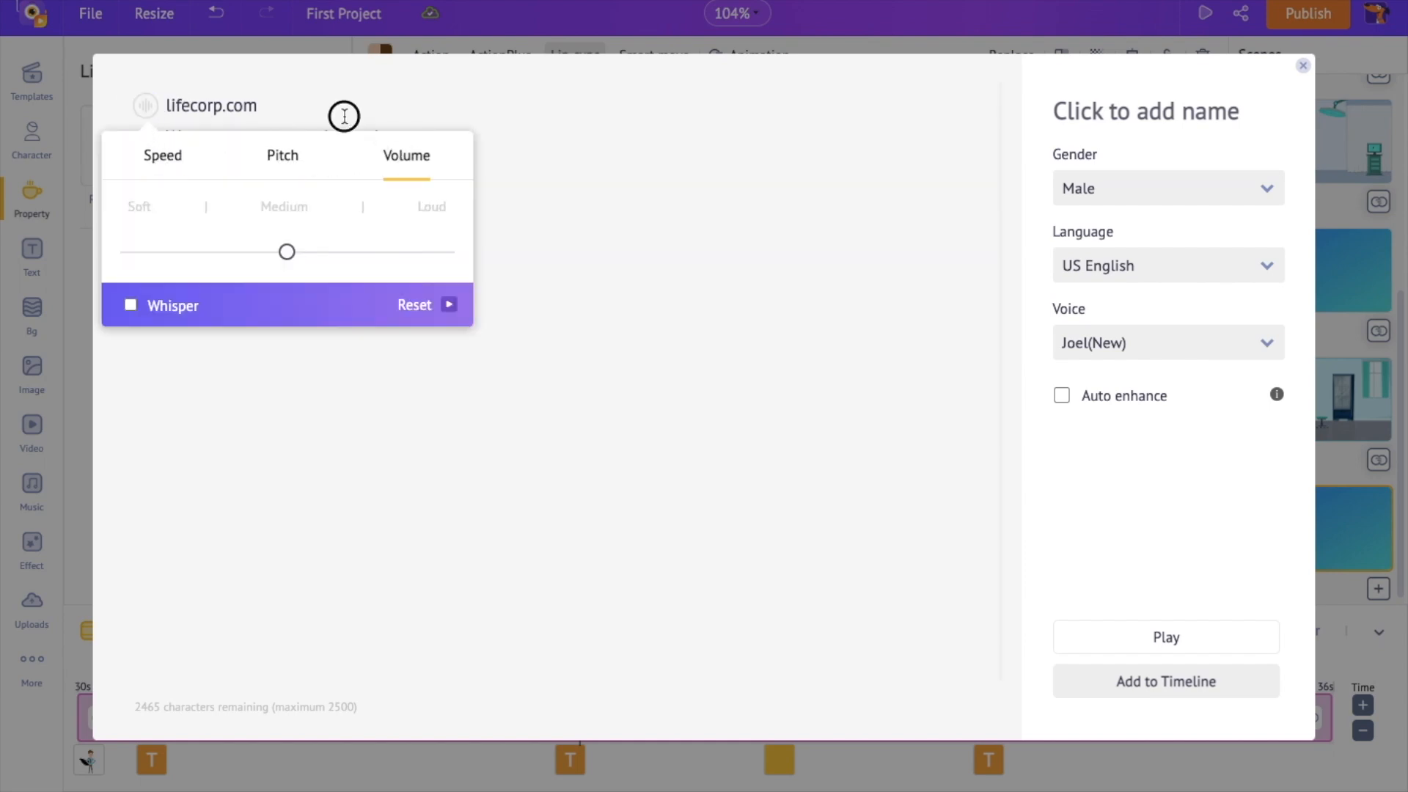
click(265, 139)
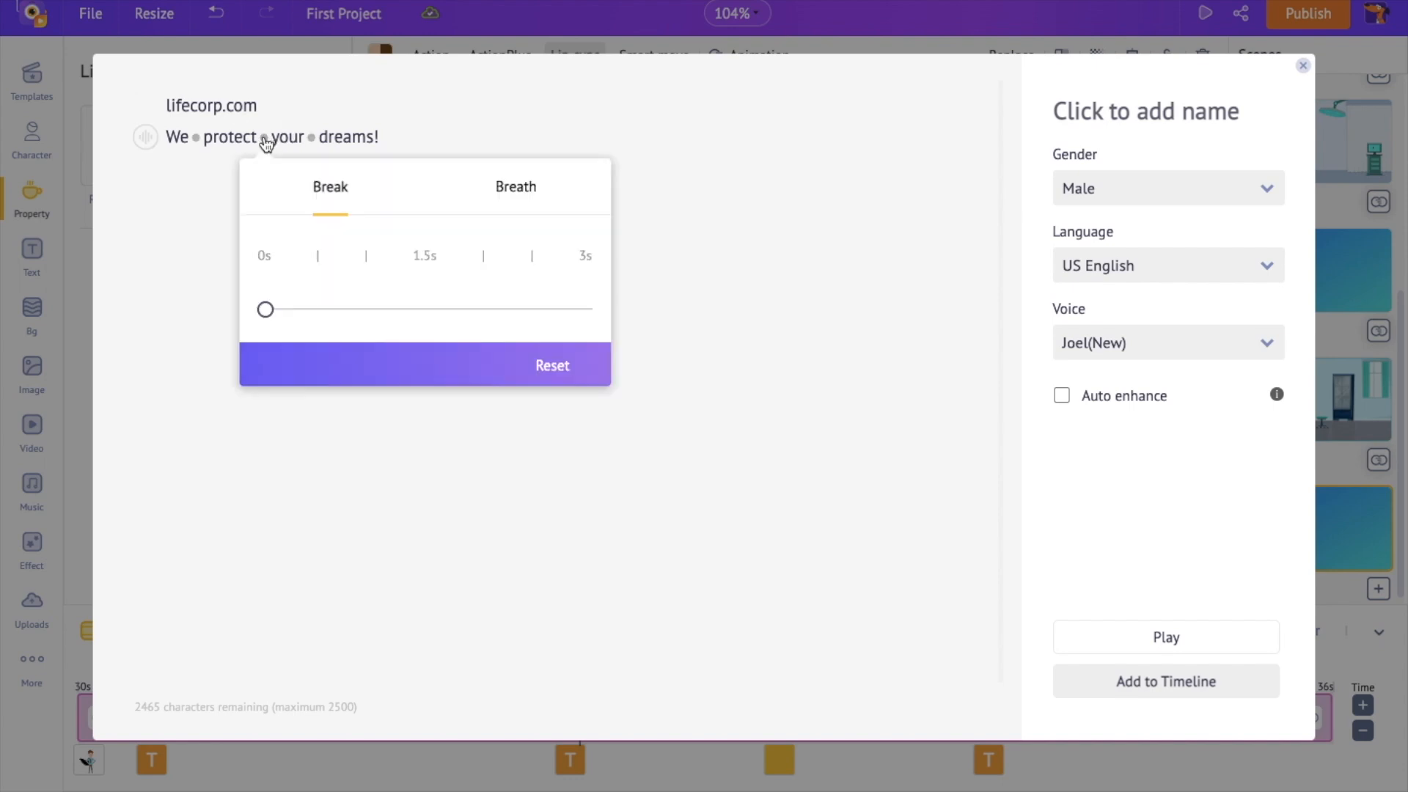
click(514, 202)
click(681, 272)
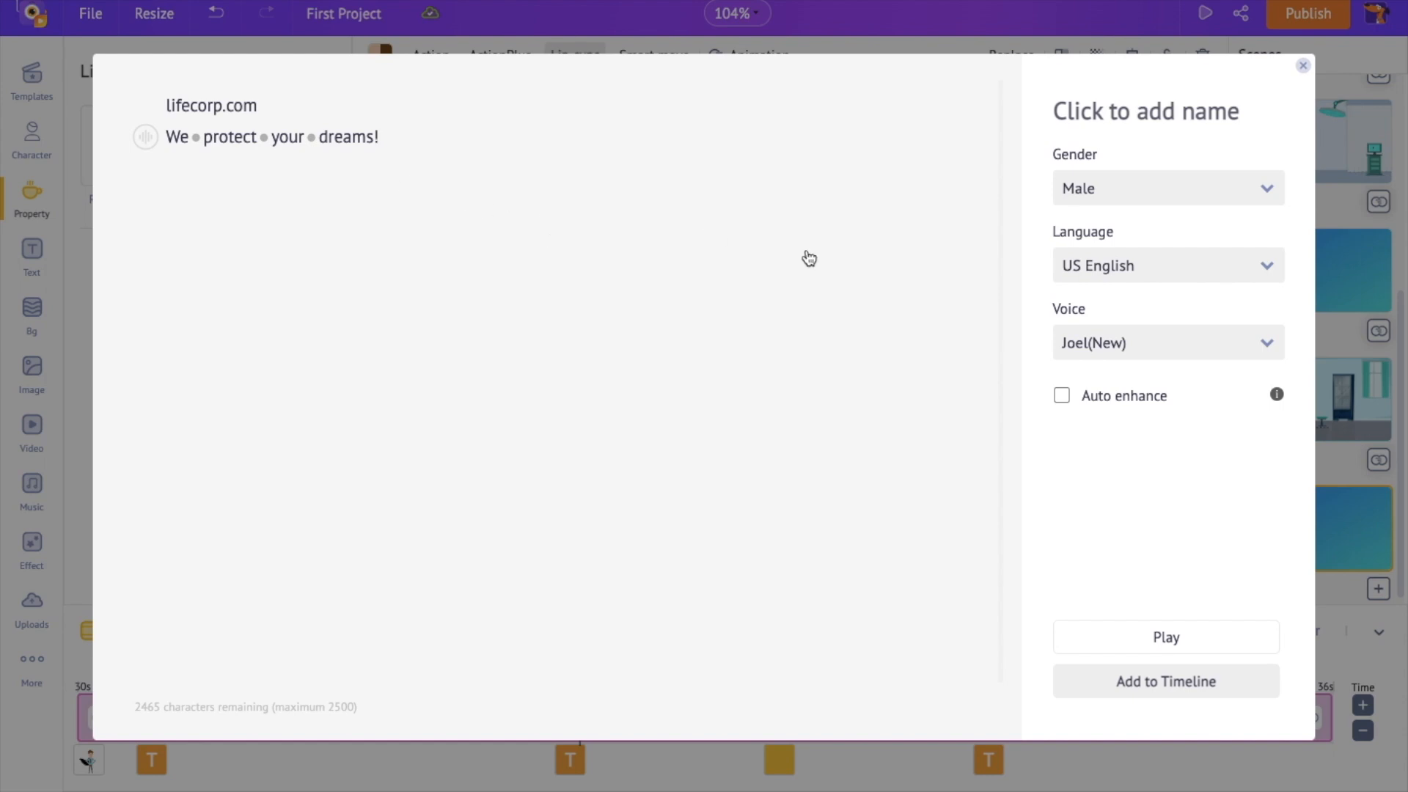
Enable Auto enhance, listen to the generated voice-over and add it to the timeline
click(1063, 396)
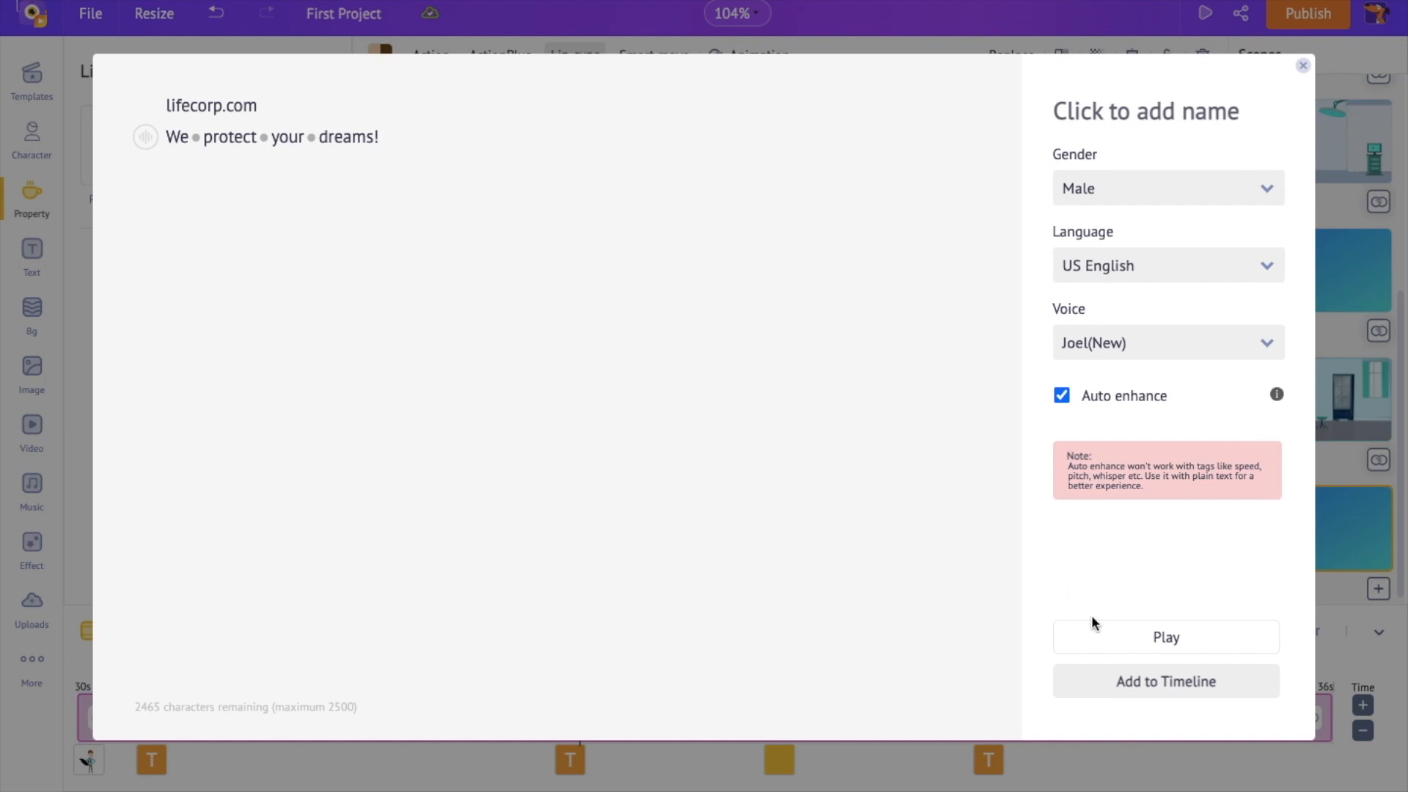
click(1112, 639)
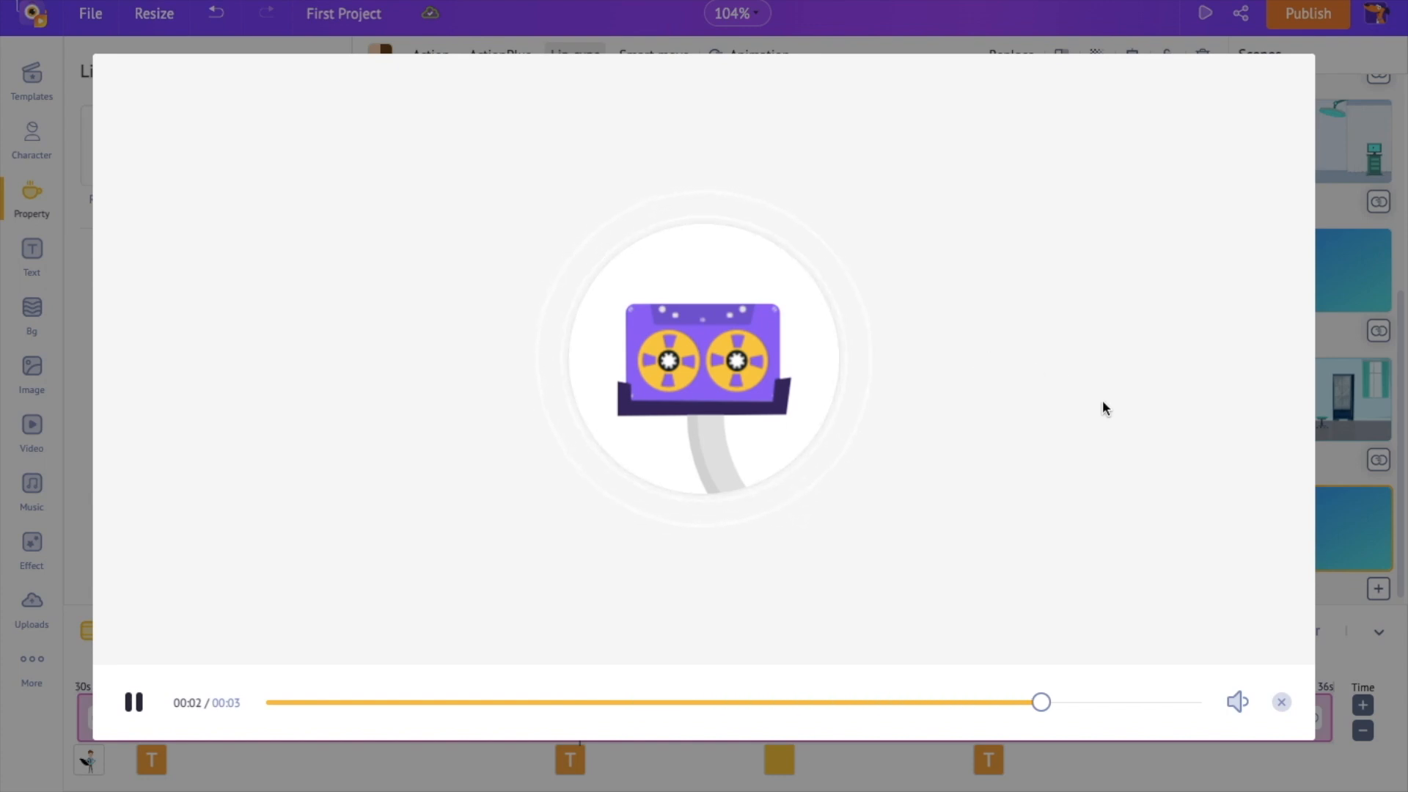
click(1230, 683)
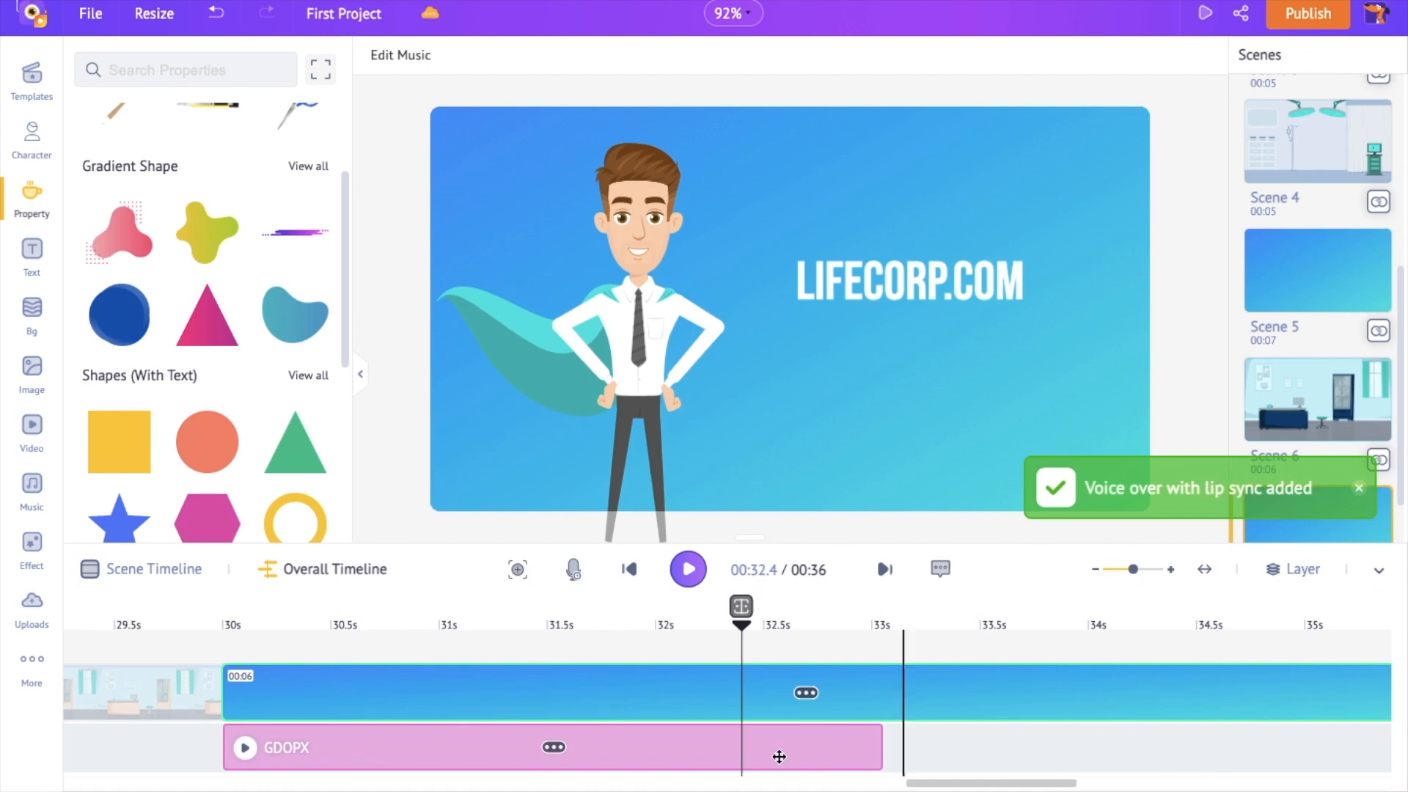
Move the voice-over clip to start at about 32.3 s and preview Scene 7 from its start
drag(588, 751, 1093, 745)
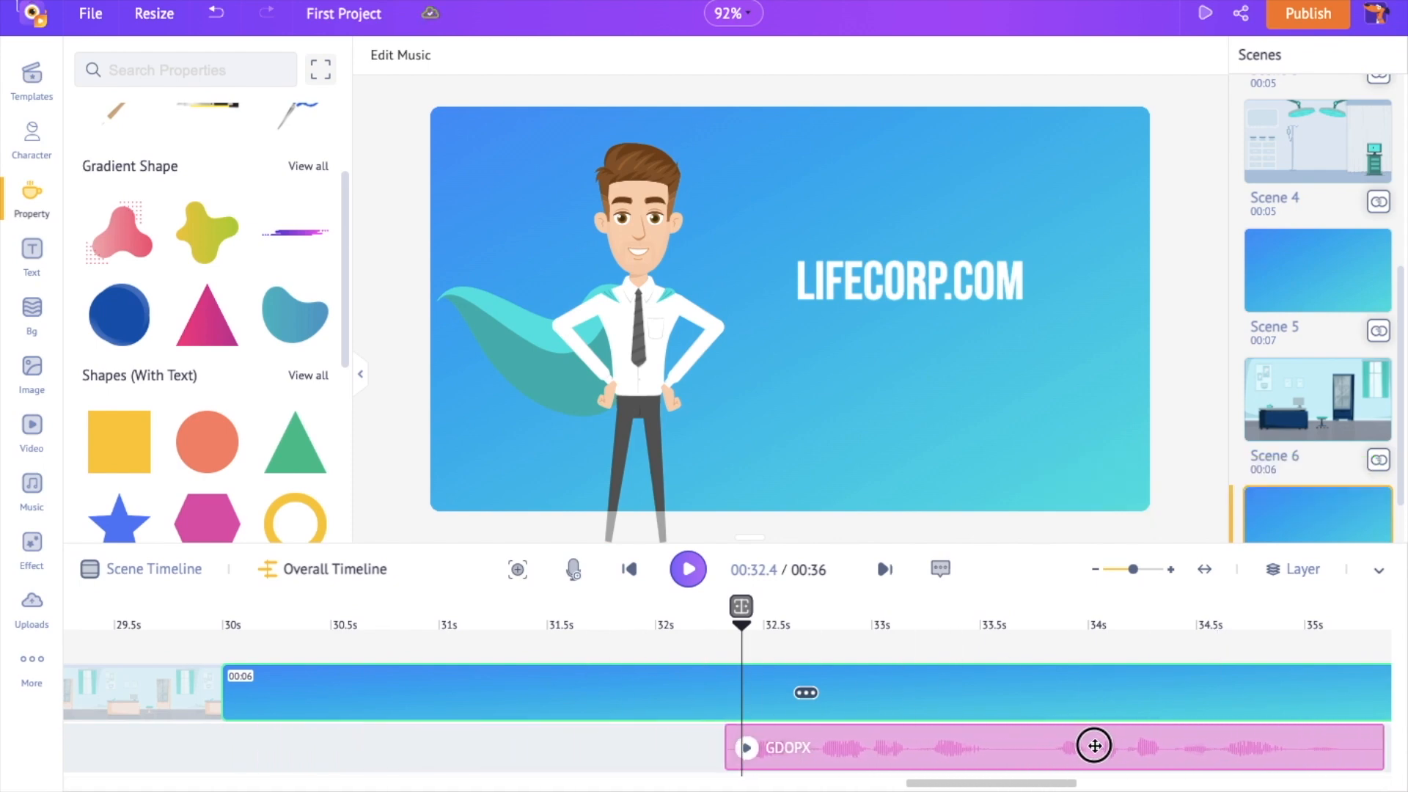
click(629, 577)
click(686, 570)
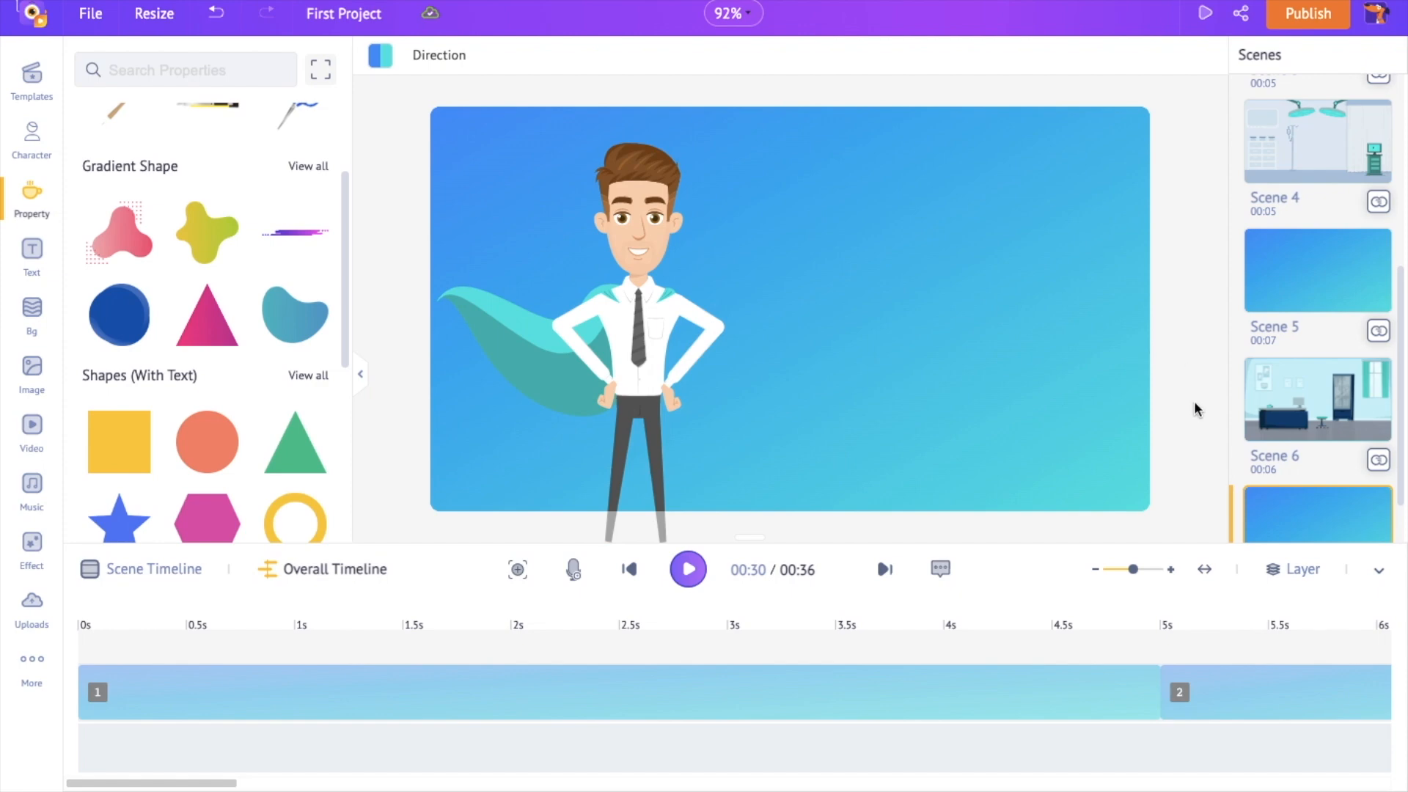
Browse the scene transitions and apply Slide Left after Scene 1
scroll(1305, 335, up, 3)
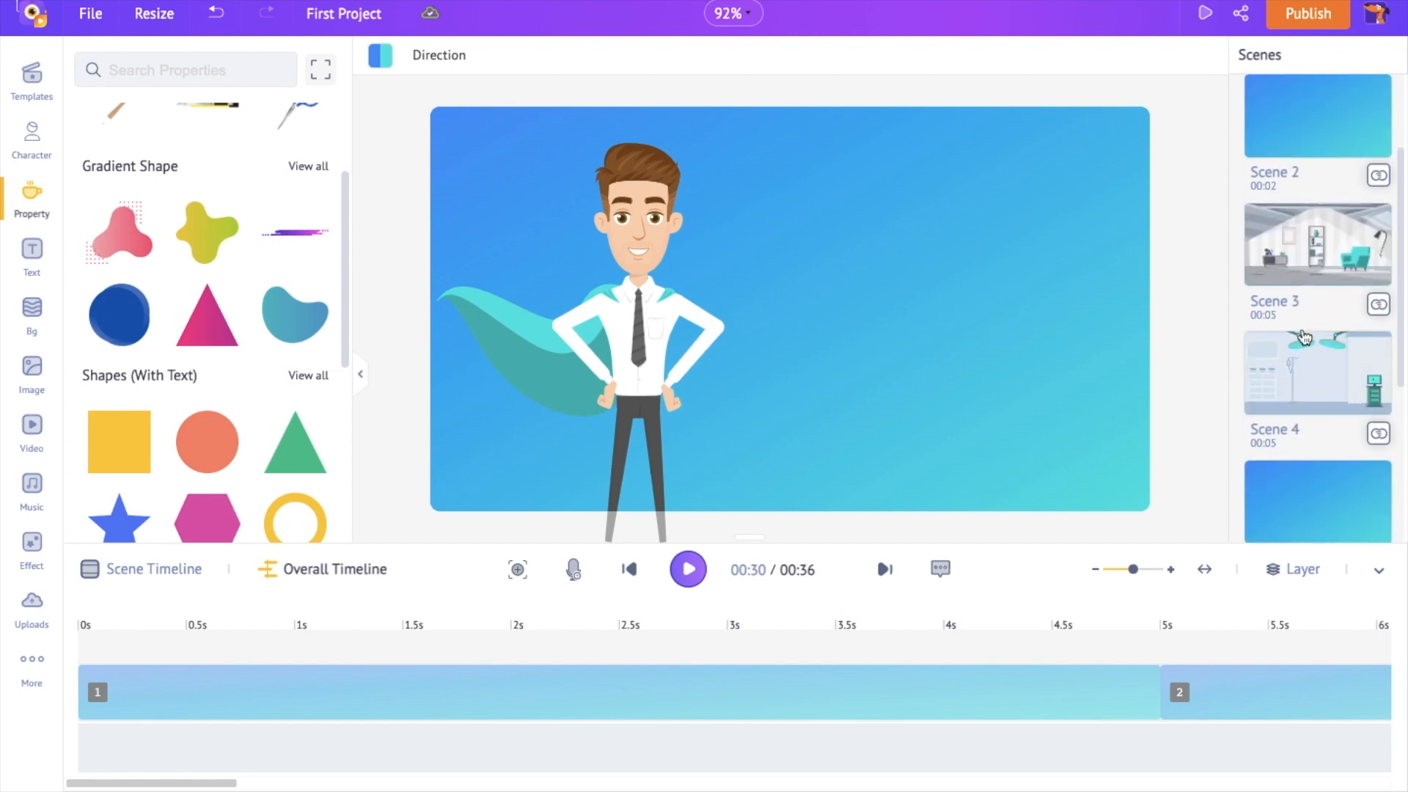
scroll(1305, 336, down, 4)
scroll(1305, 338, up, 5)
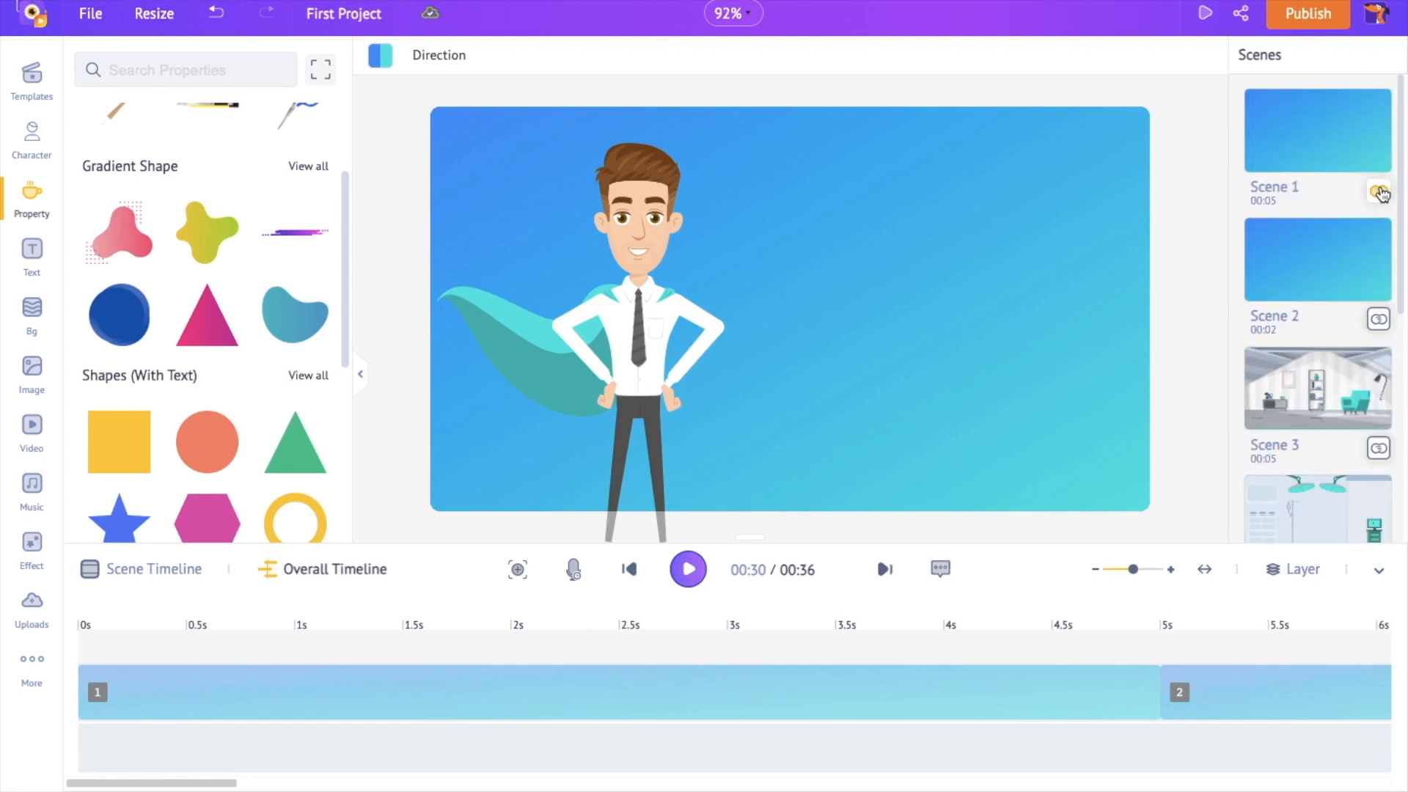
click(1379, 190)
scroll(235, 286, down, 10)
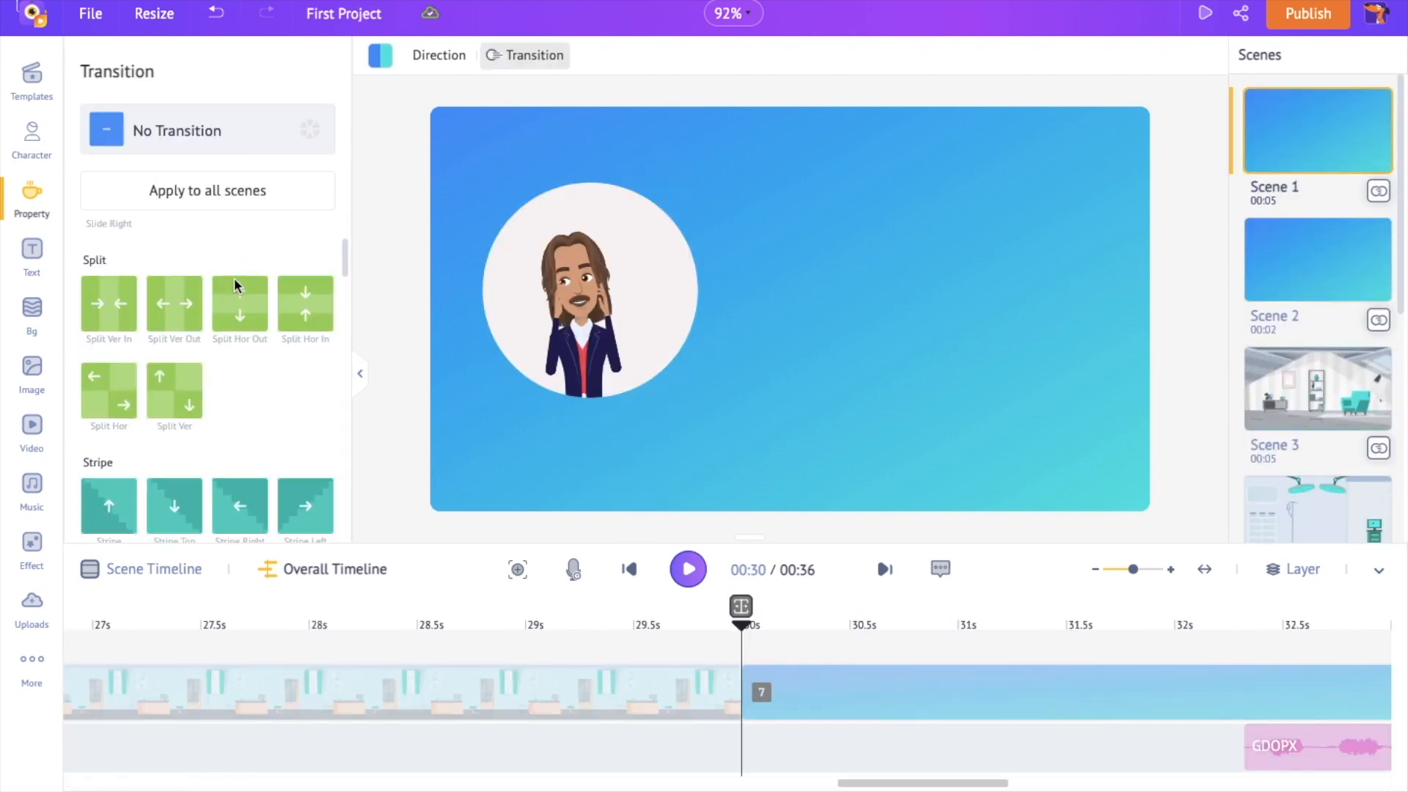
scroll(237, 292, down, 15)
scroll(237, 316, up, 15)
scroll(242, 316, up, 6)
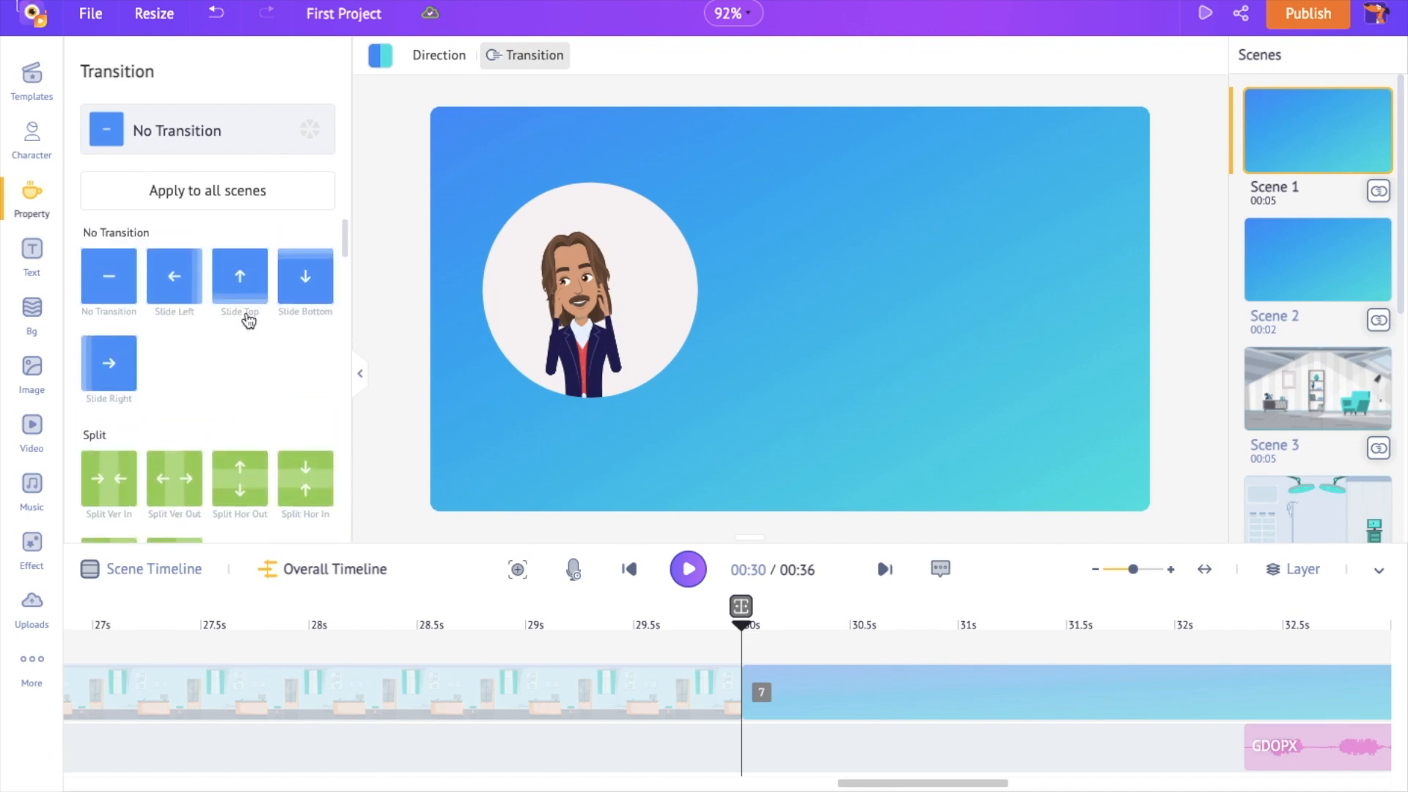
click(185, 290)
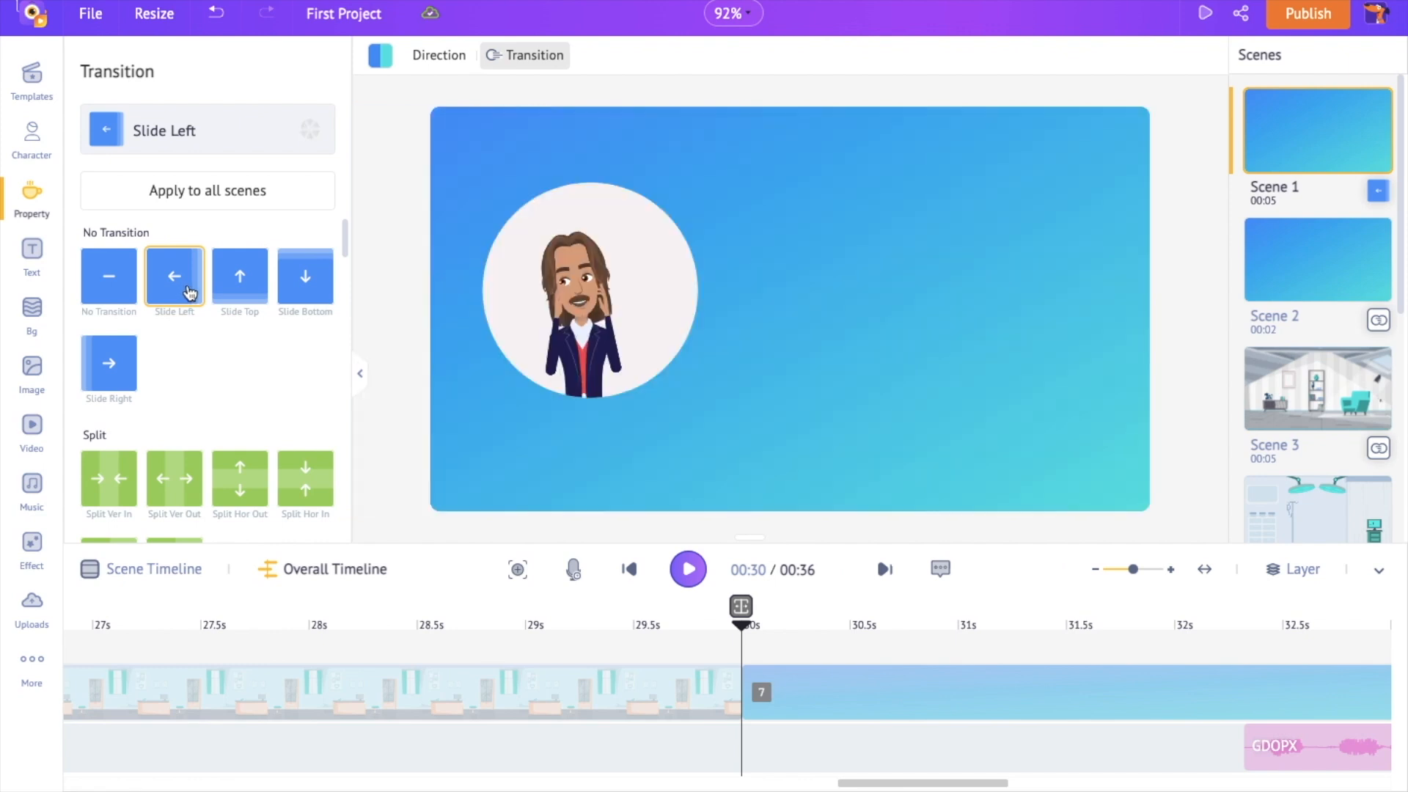
Apply the Slide Left transition after Scenes 2, 3 and 4
click(1377, 323)
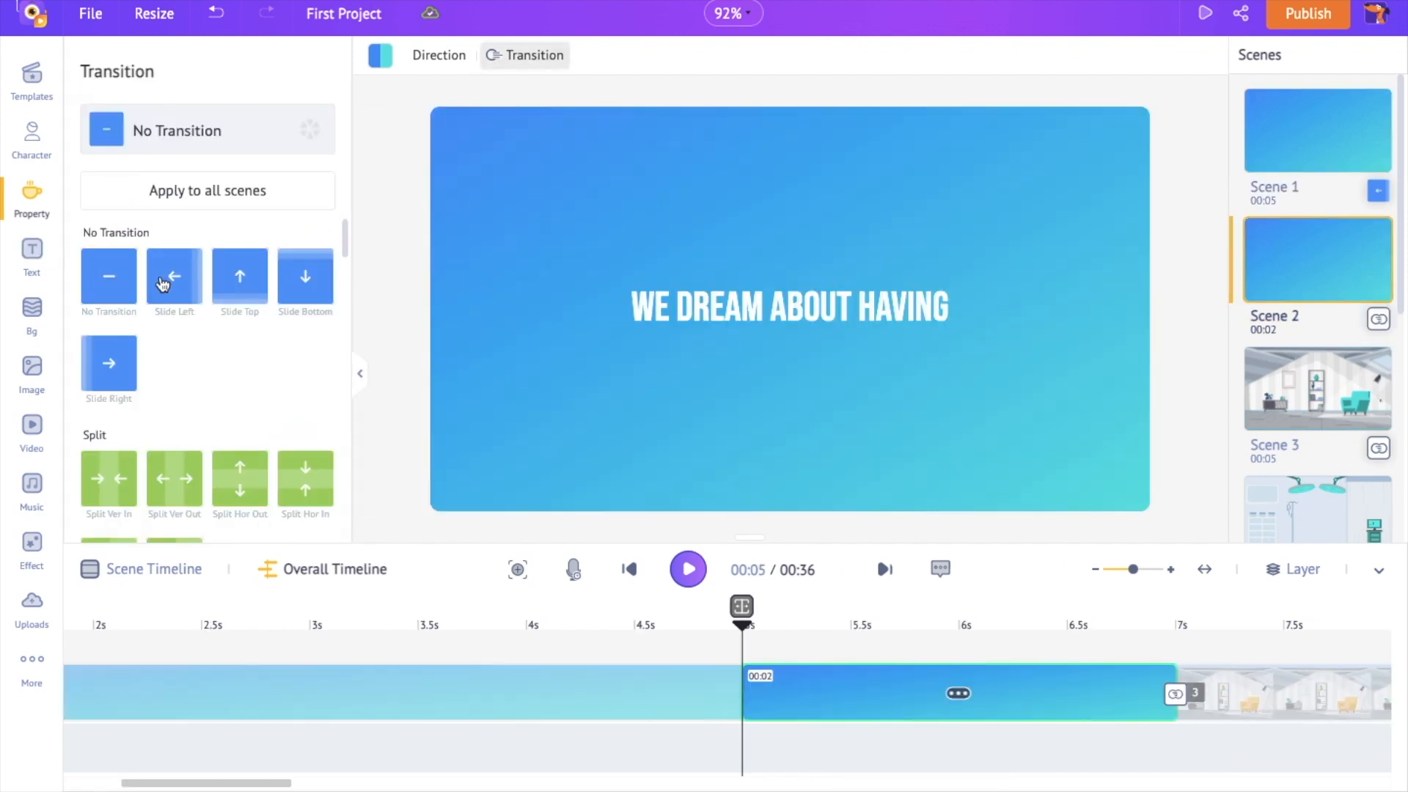
click(176, 283)
click(1377, 448)
click(176, 277)
scroll(1339, 355, down, 3)
click(1378, 346)
click(174, 275)
Apply the Slide Left transition after Scenes 5 and 6
scroll(1365, 334, down, 2)
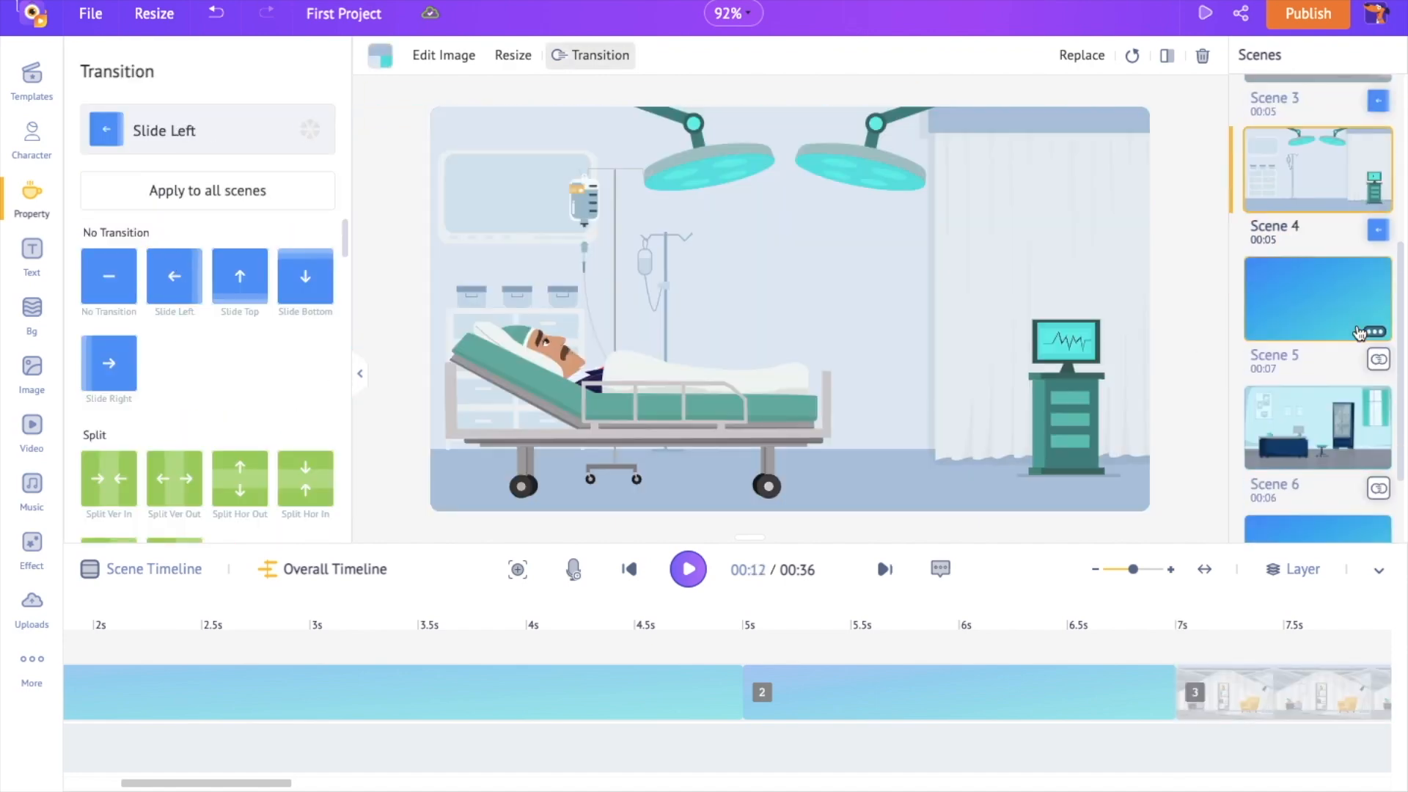
click(1376, 353)
click(183, 276)
scroll(1340, 374, down, 2)
click(1377, 380)
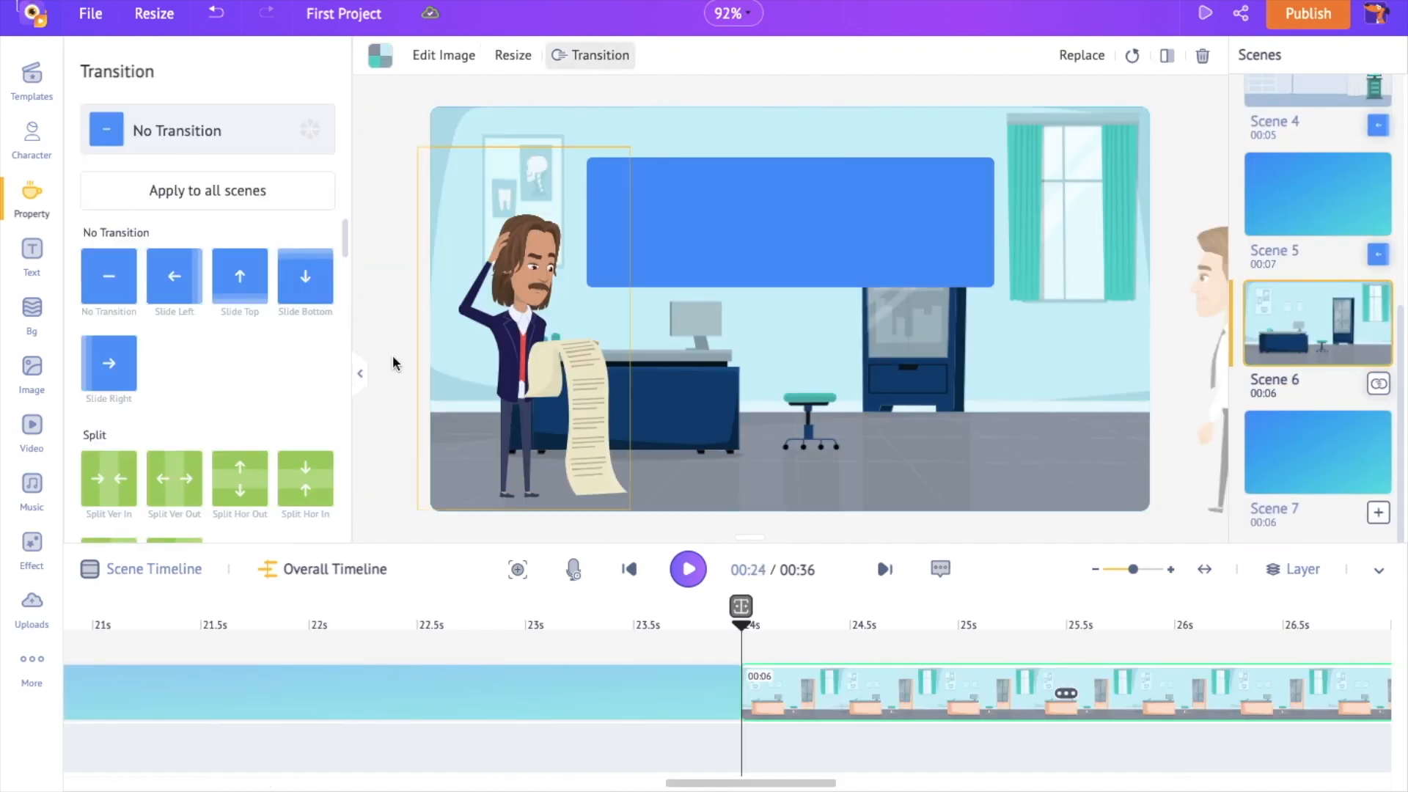
click(184, 285)
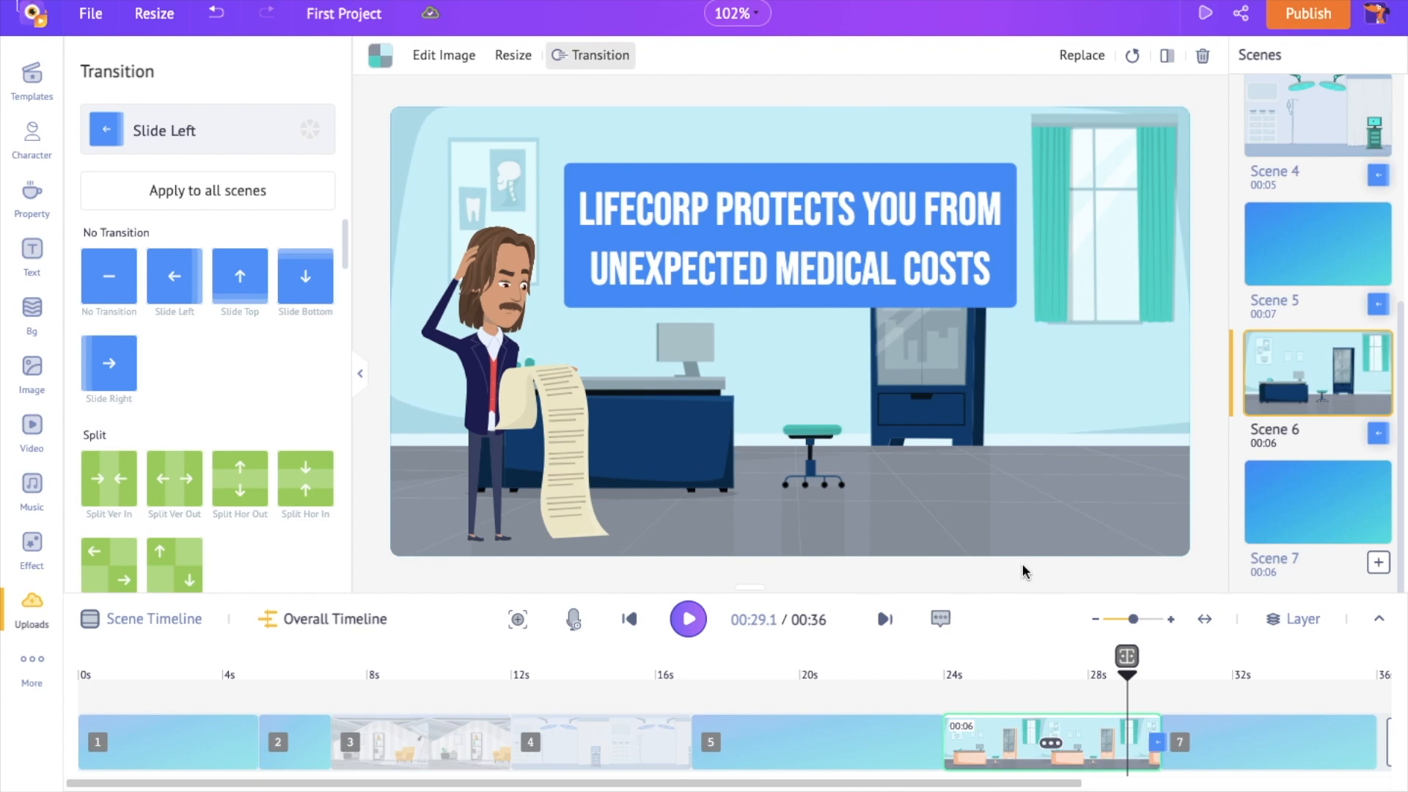
Return to the start of the video and add the Jazz Pop track Living Spring from the music library
drag(1127, 656, 4, 680)
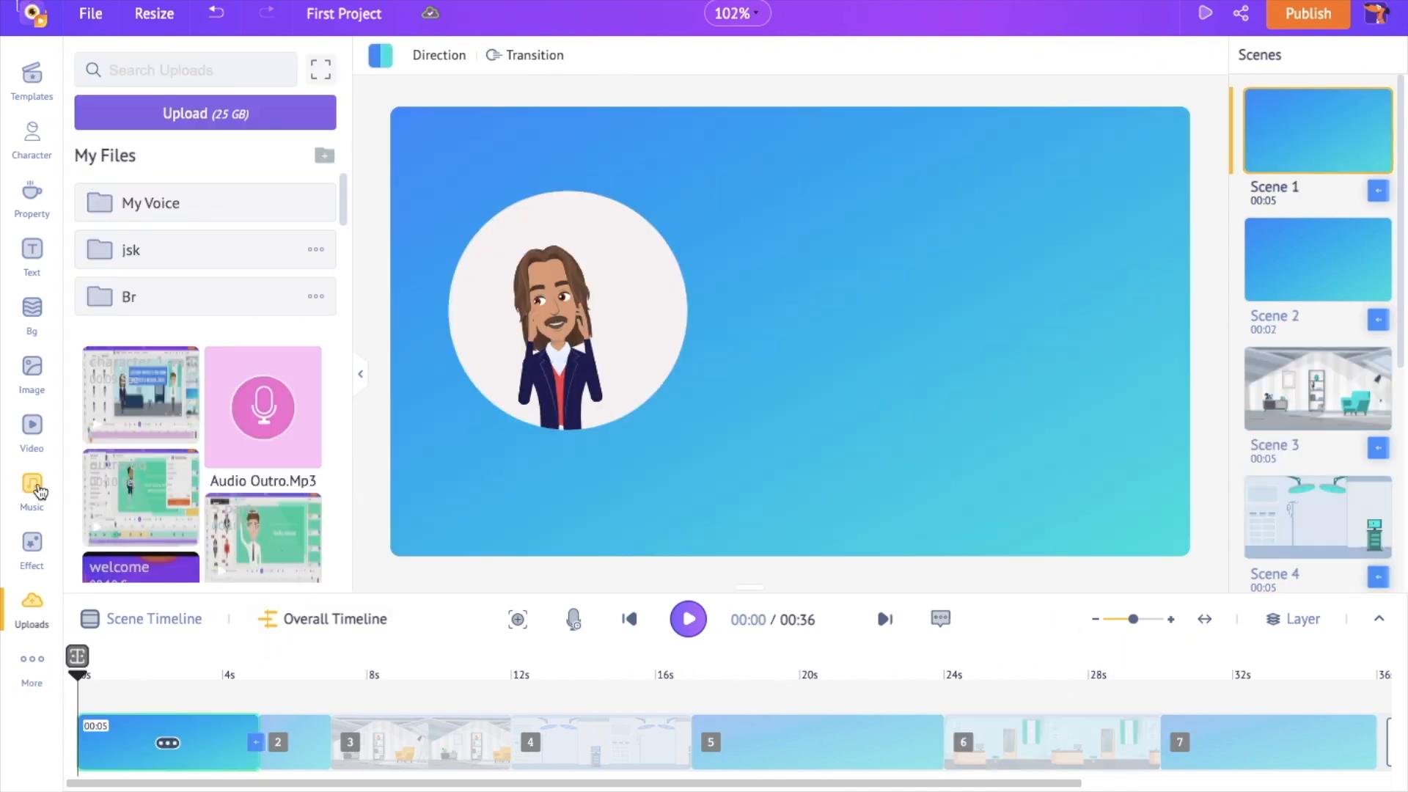
click(39, 488)
click(316, 74)
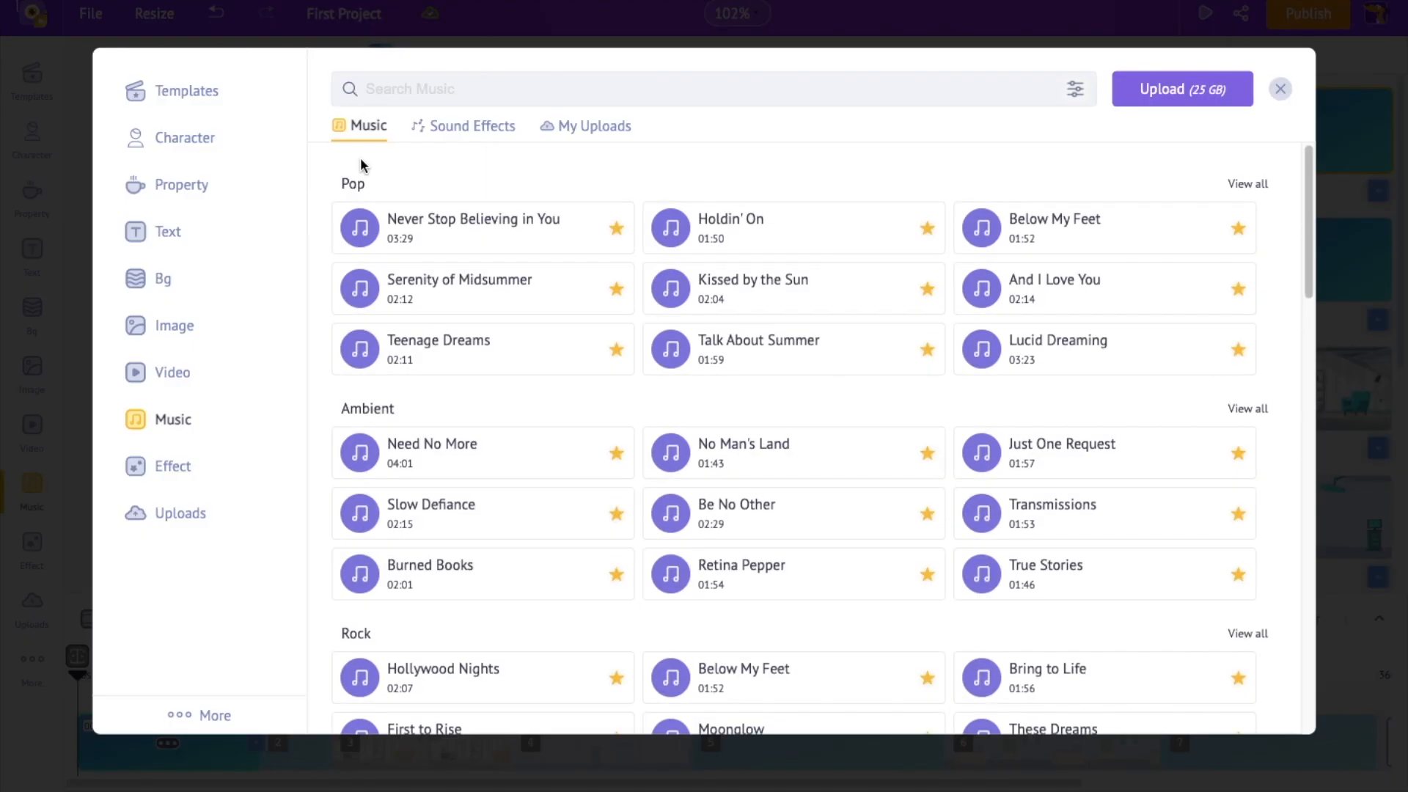
click(745, 370)
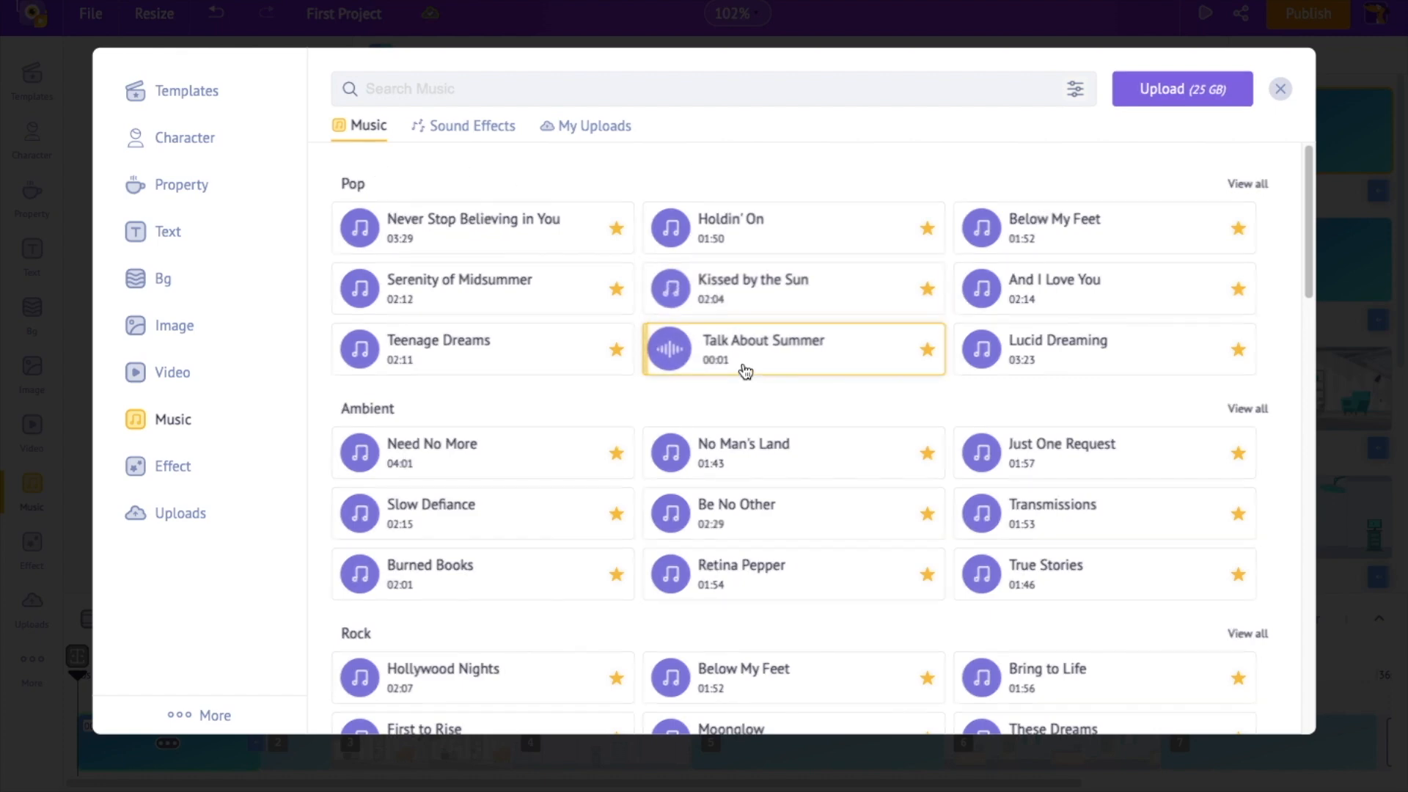
scroll(1295, 442, down, 15)
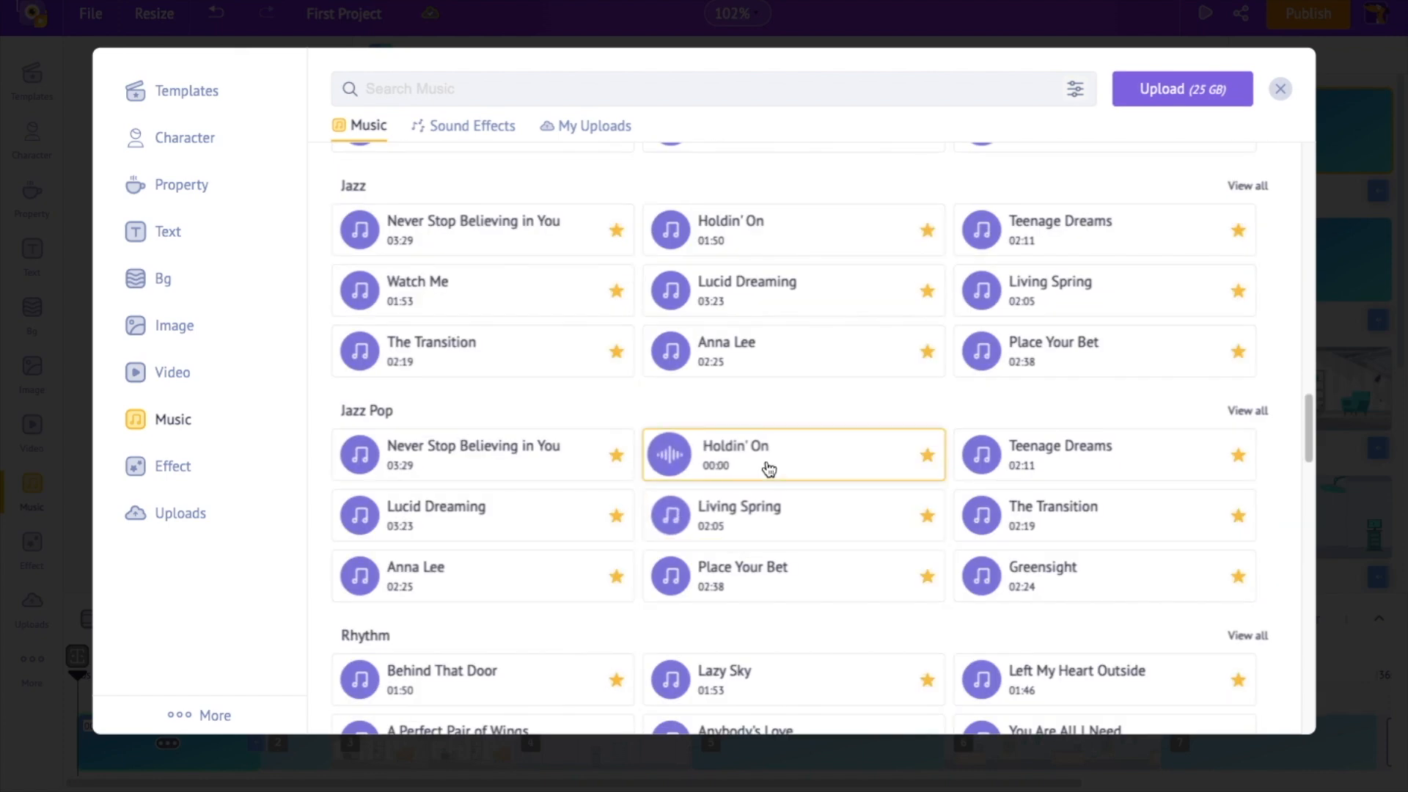
click(773, 522)
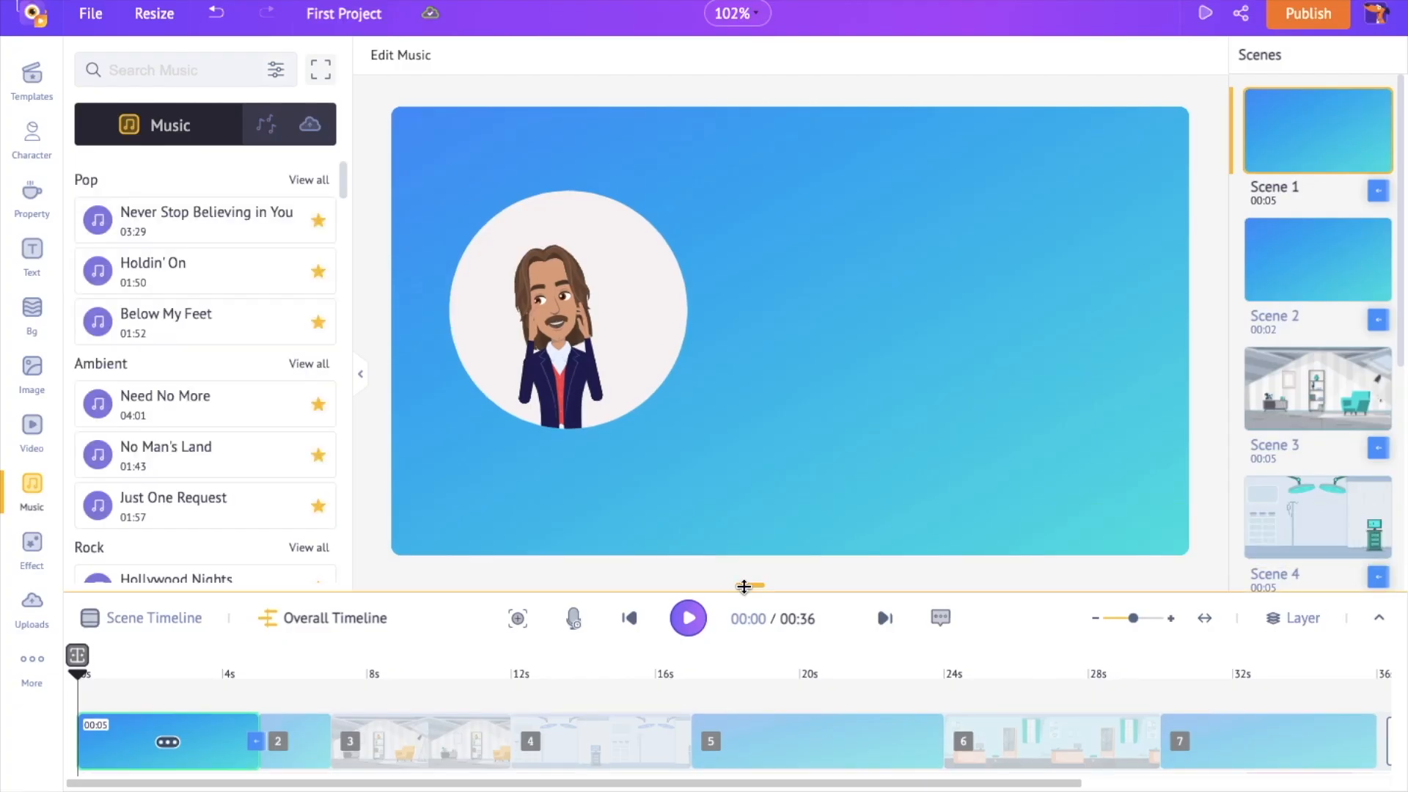
Enlarge the timeline area and review the Living Spring track's options and volume control
drag(741, 584, 750, 474)
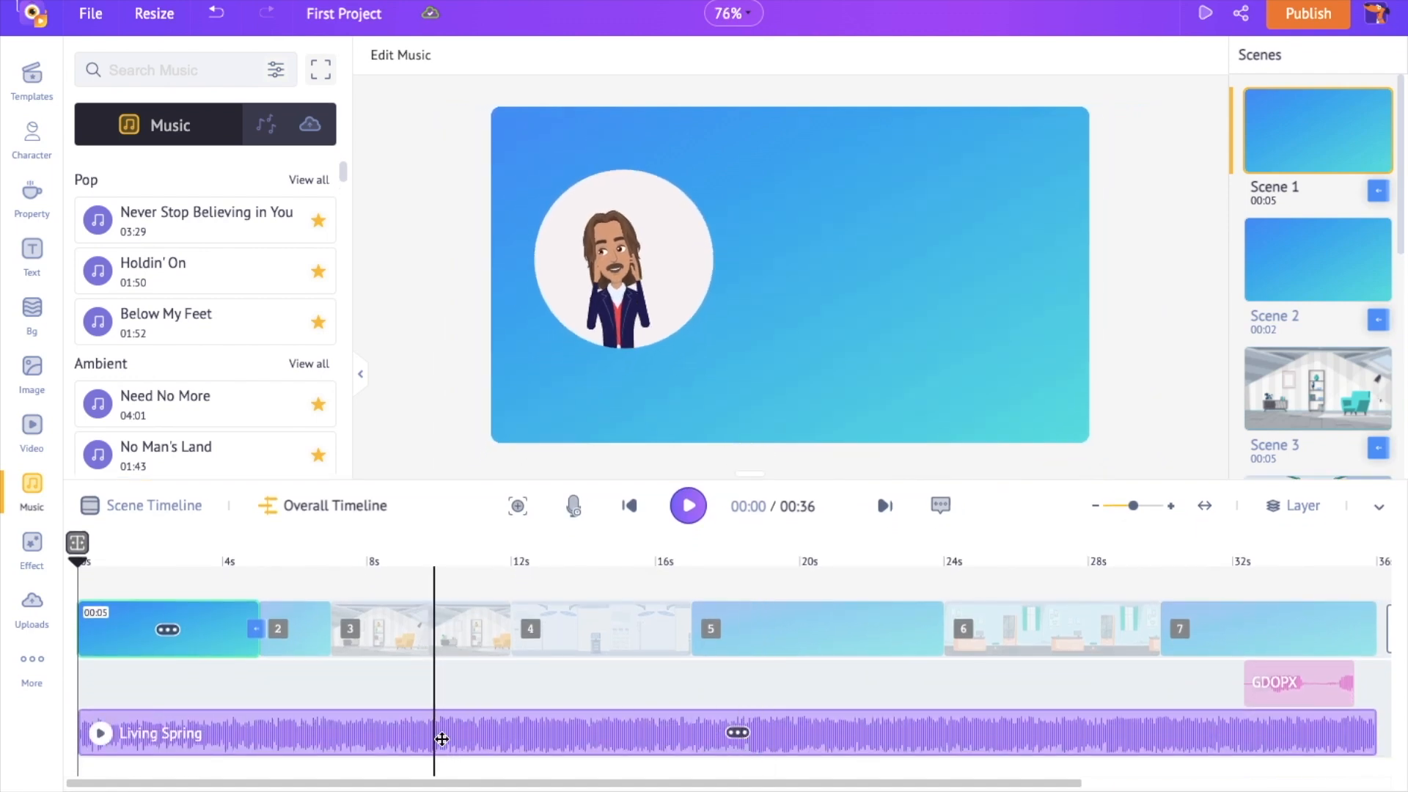
click(738, 733)
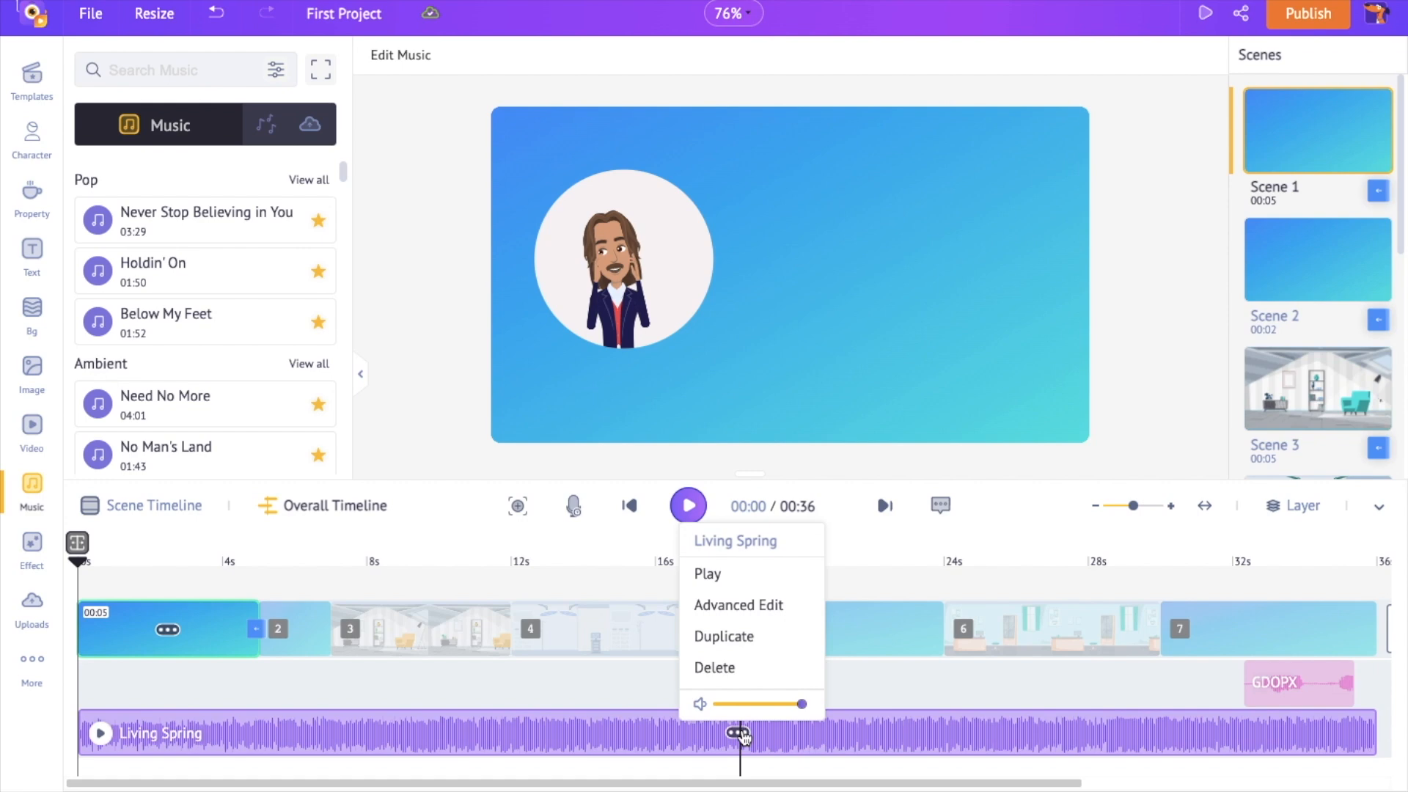
mouse_move(798, 702)
mouse_down()
mouse_move(719, 704)
mouse_move(820, 712)
mouse_up()
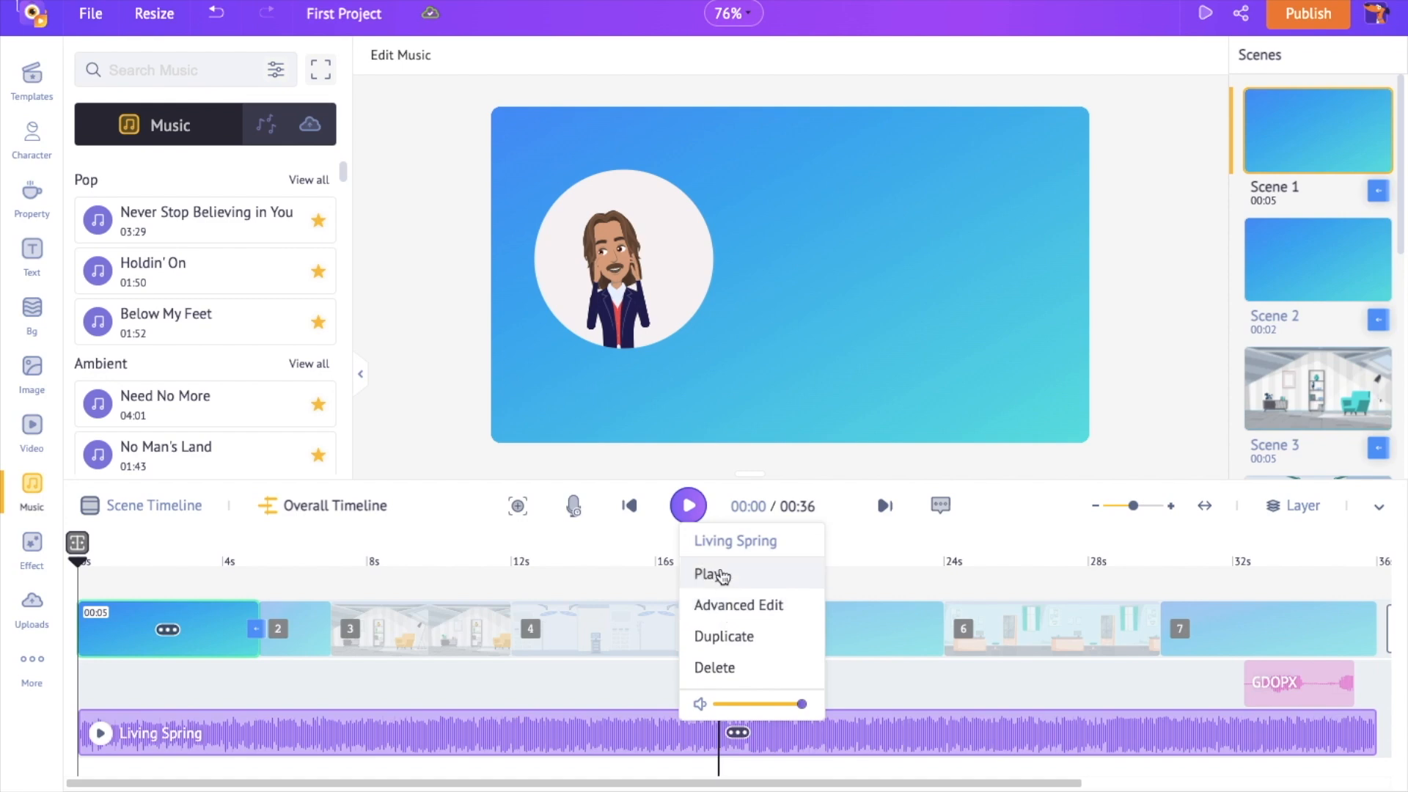
click(936, 743)
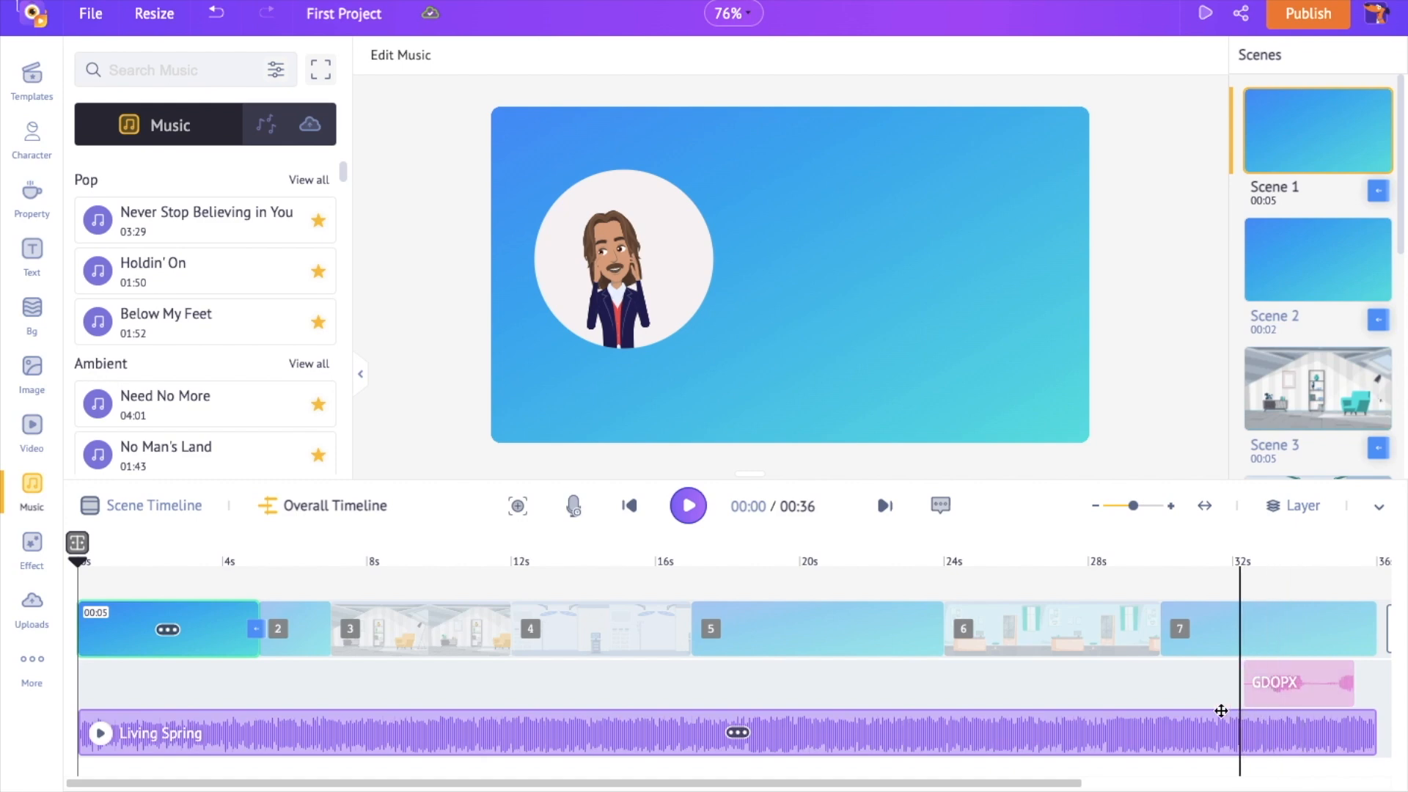
Open Living Spring in Advanced Edit and add volume points around the start and end of the Scene 7 voice-over
click(1239, 576)
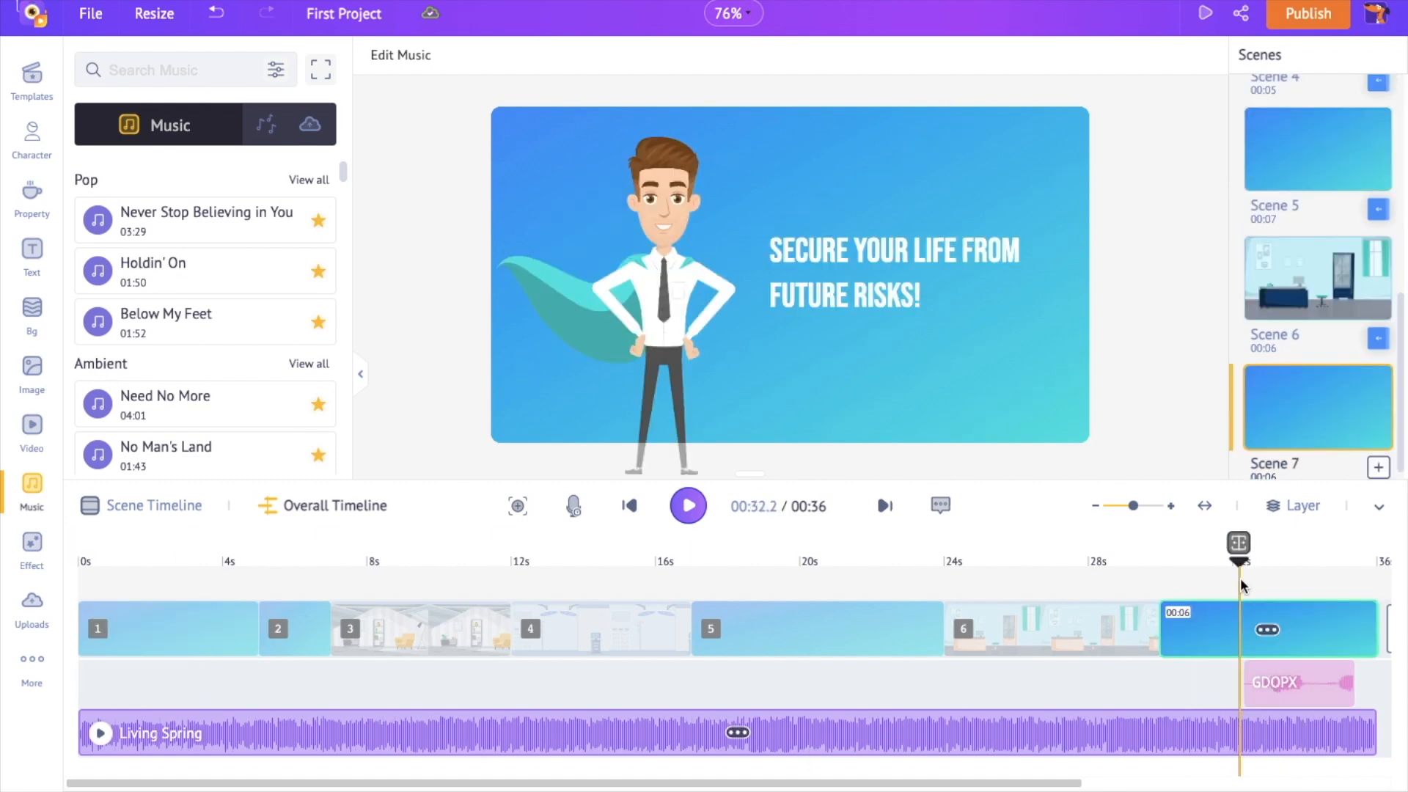
right_click(1218, 746)
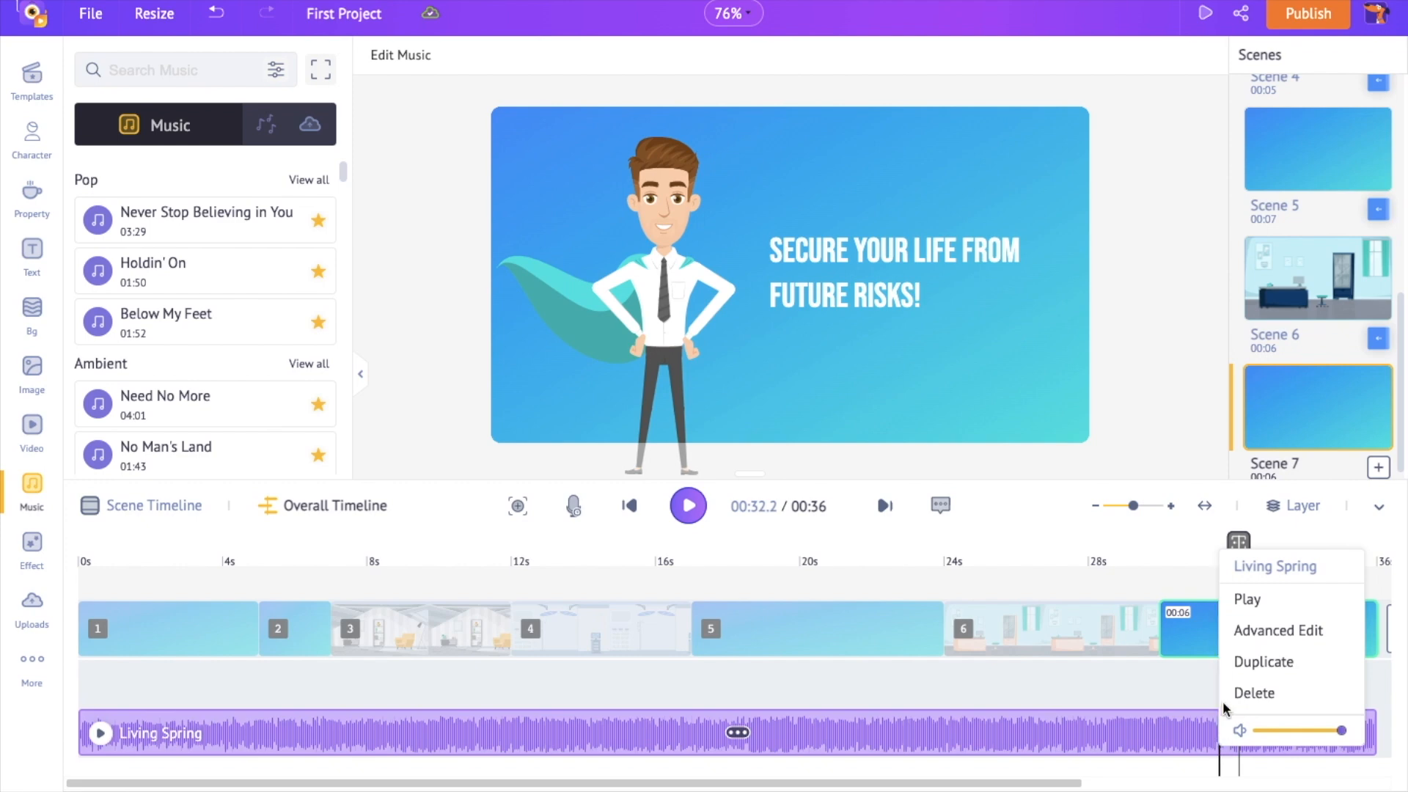
click(1260, 635)
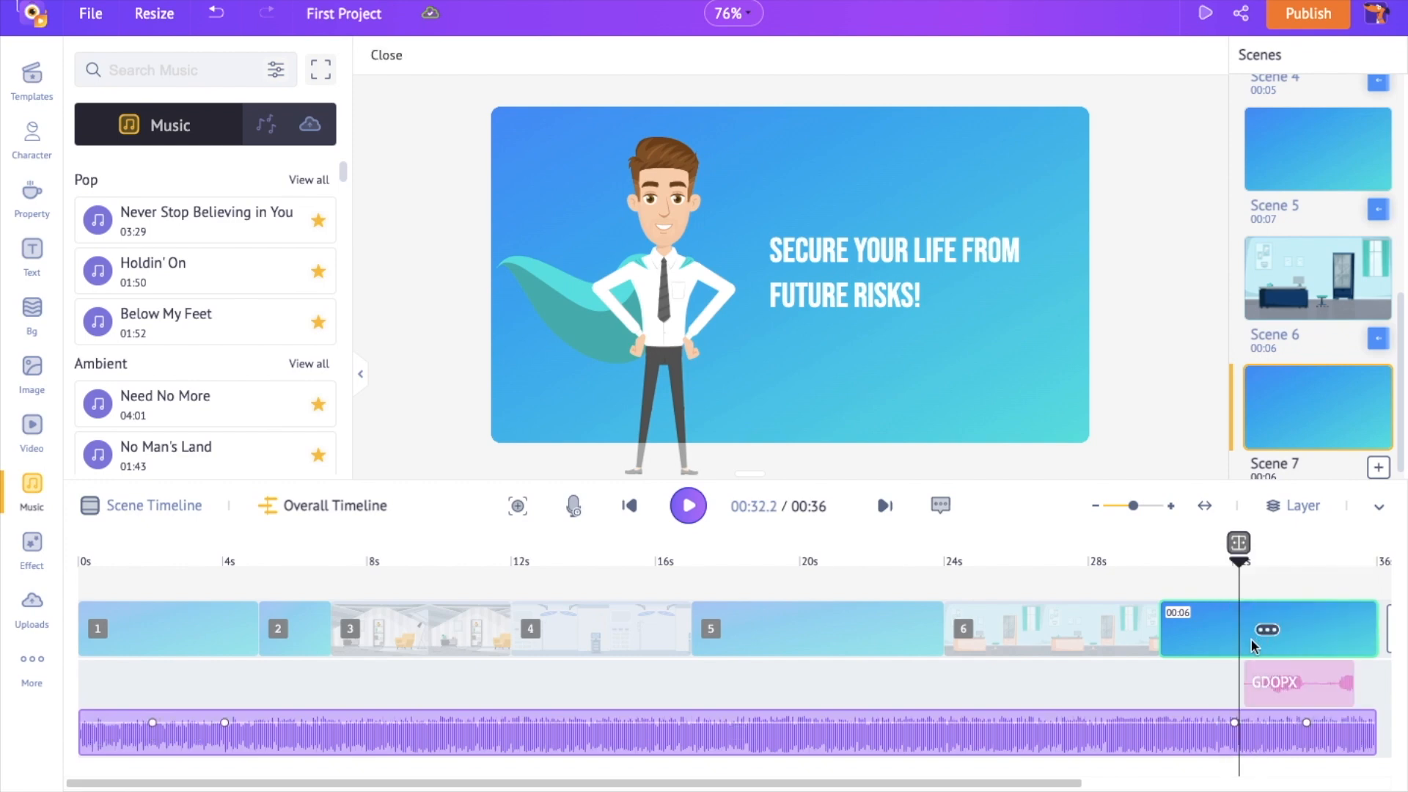
drag(1237, 568, 1248, 563)
click(1283, 706)
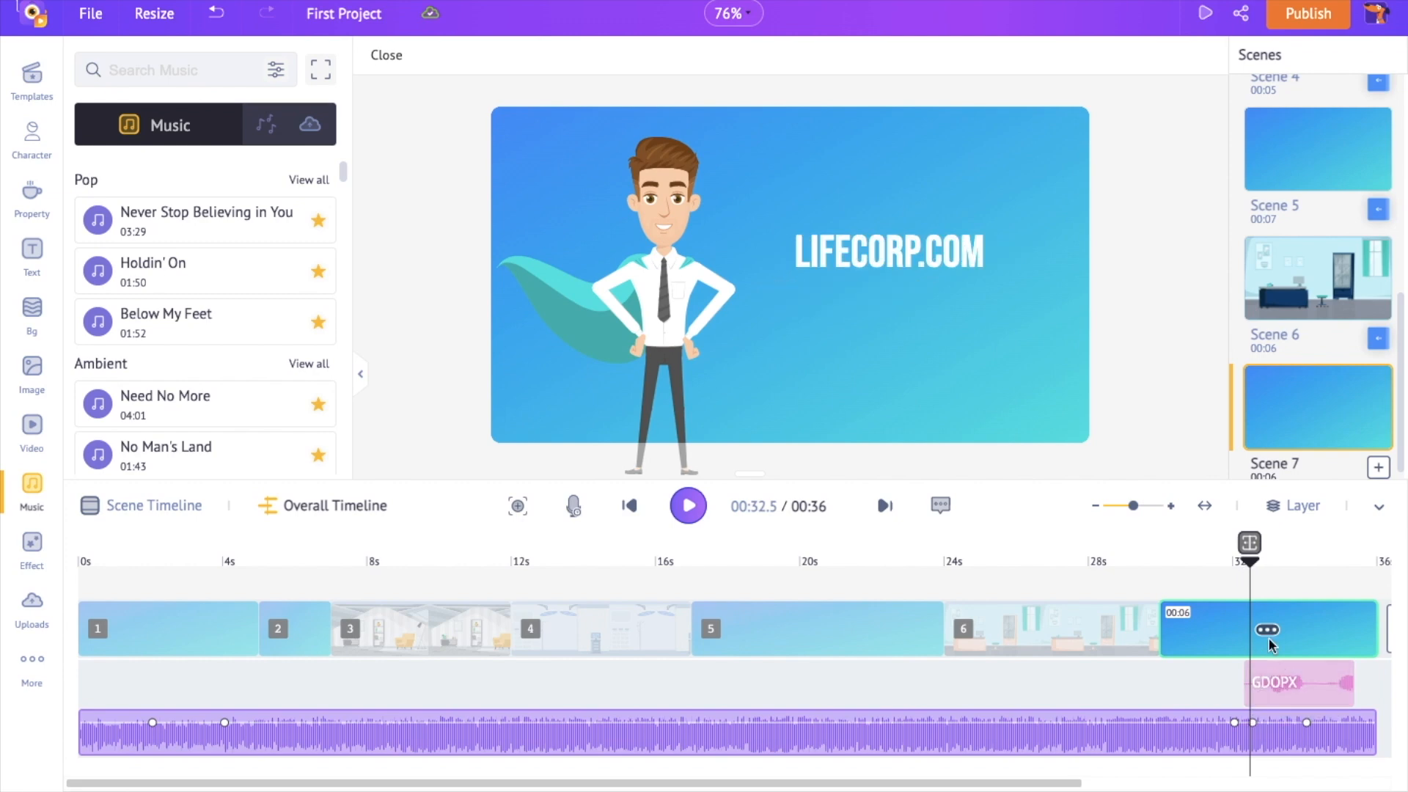
drag(1251, 569, 1357, 581)
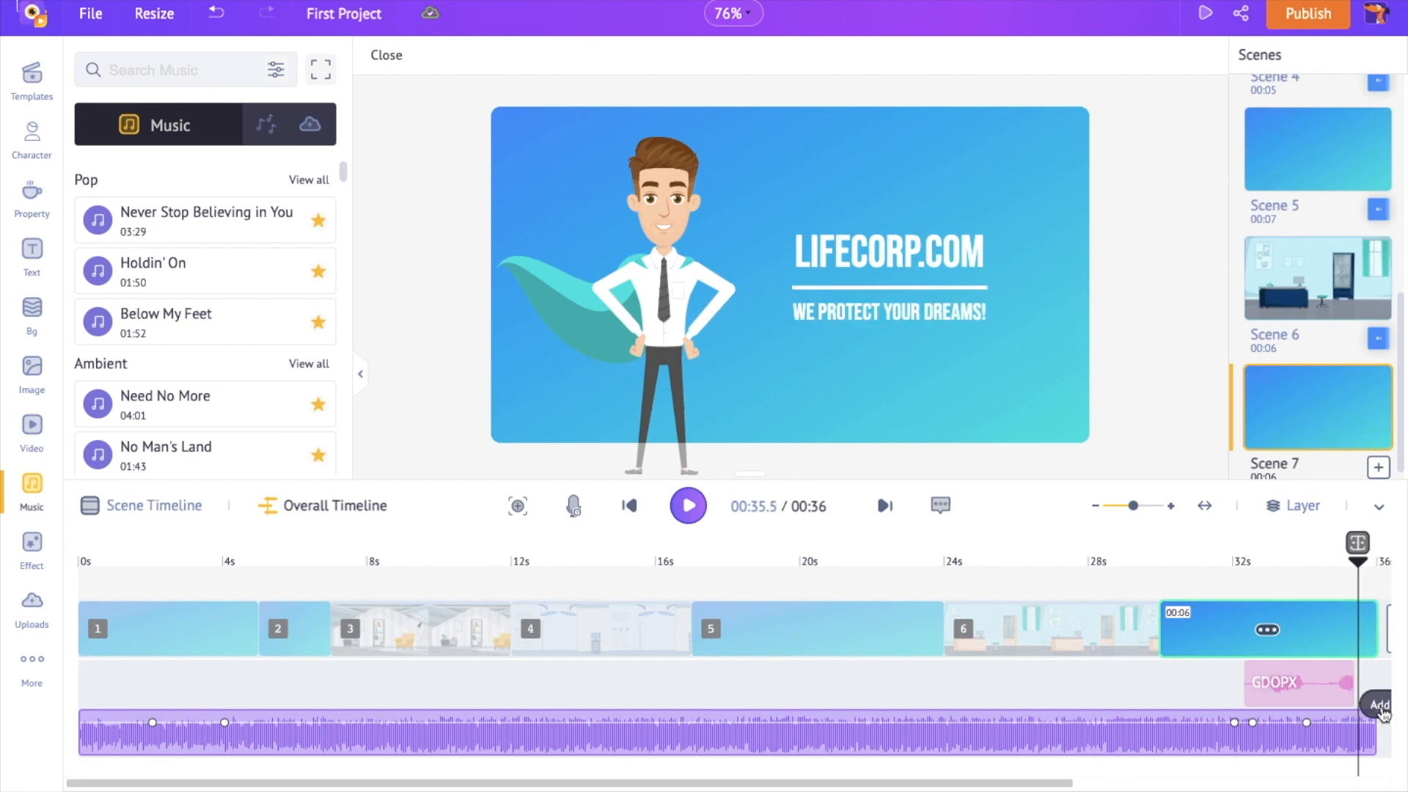
scroll(1227, 702, right, 3)
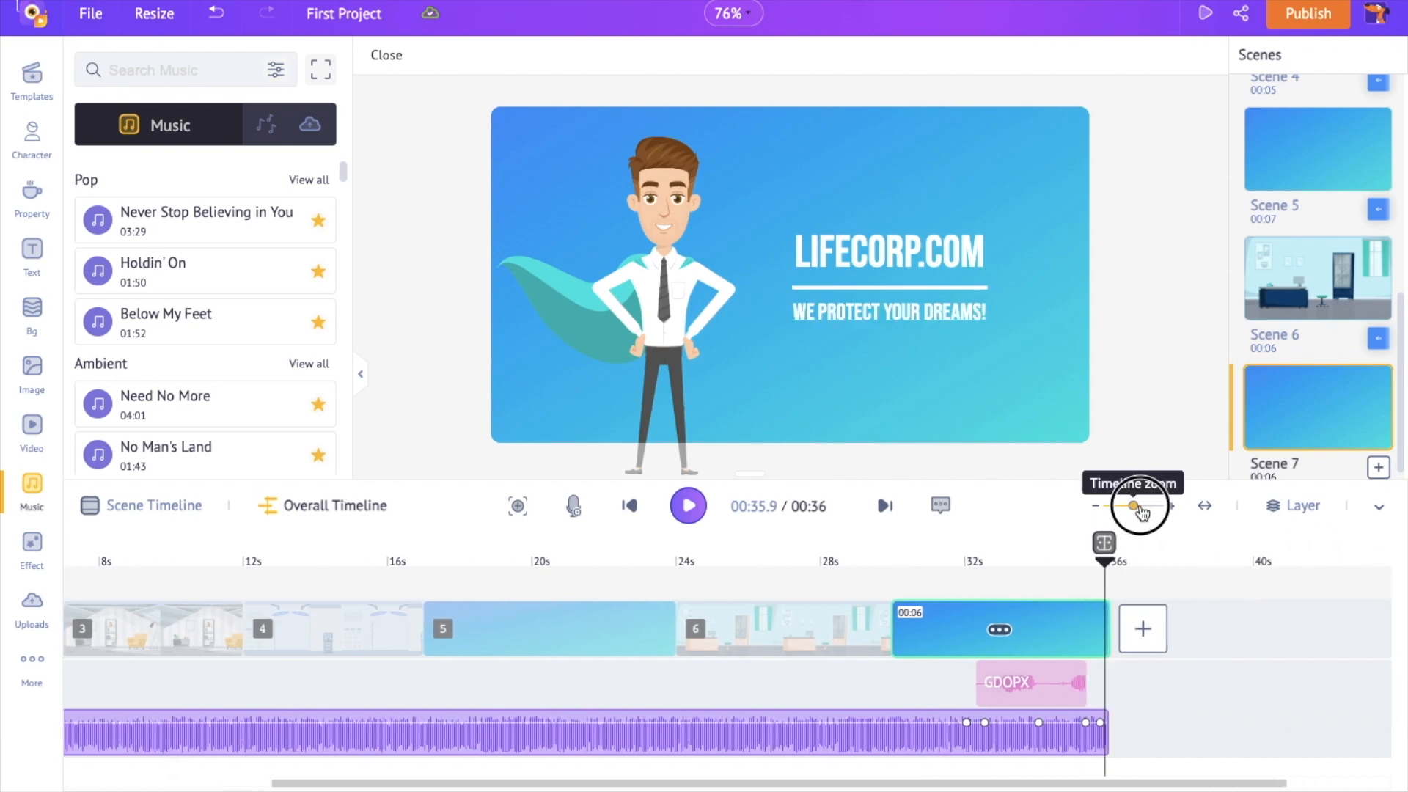
Lower Living Spring's volume points at both ends of the Scene 7 voice-over and raise the music back at about 35.5 s
drag(1136, 507, 1151, 506)
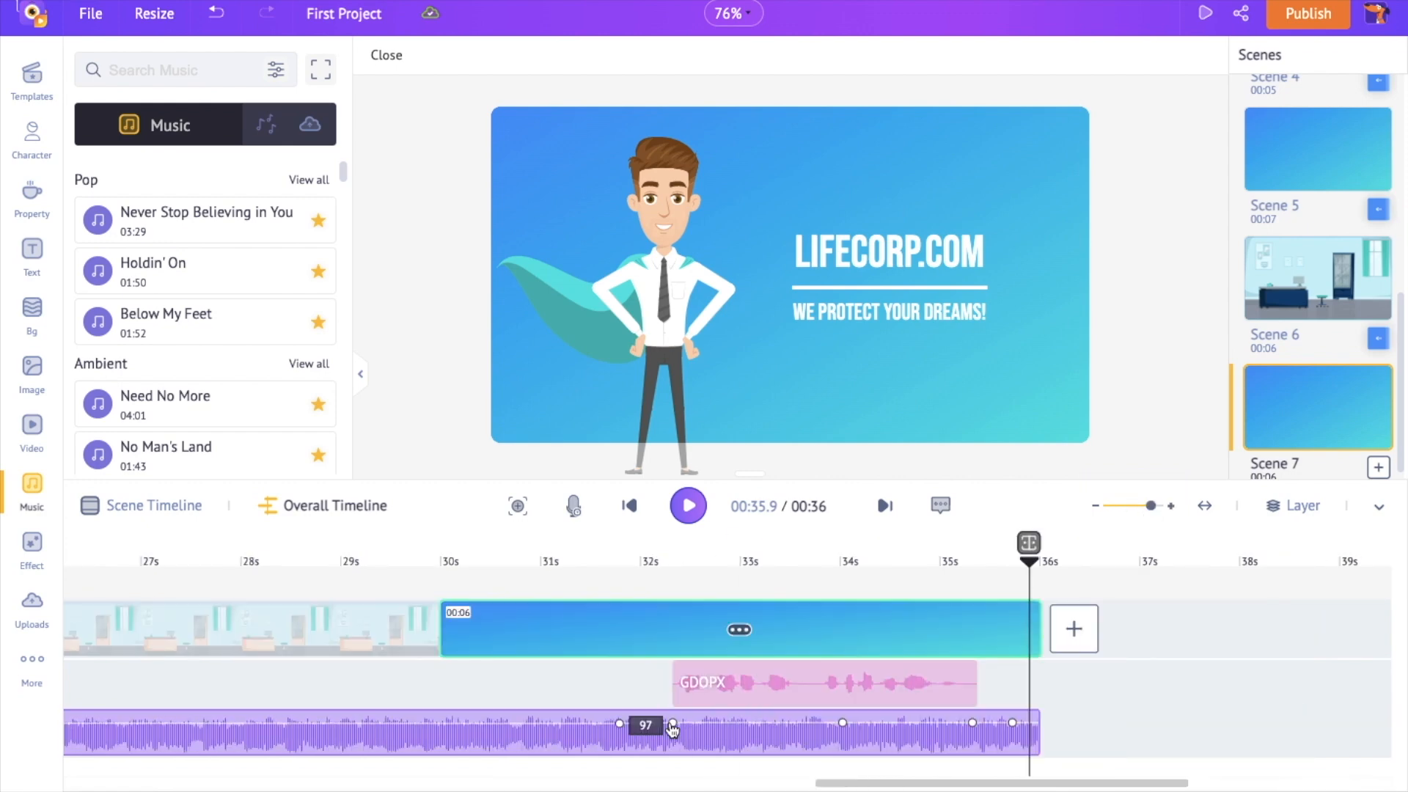
drag(671, 727, 674, 747)
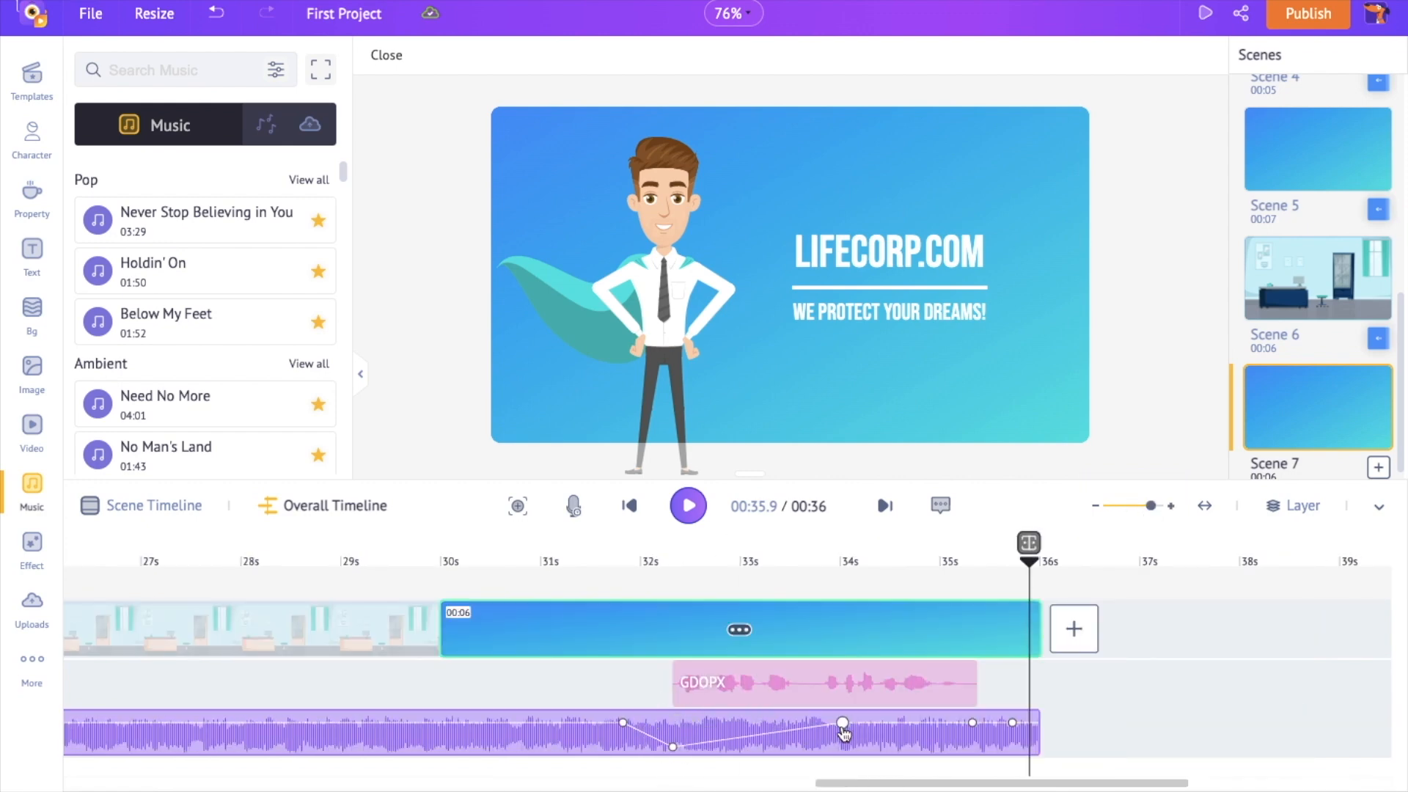
mouse_move(1012, 725)
mouse_down()
mouse_move(1038, 746)
mouse_move(993, 727)
mouse_up()
drag(841, 724, 972, 746)
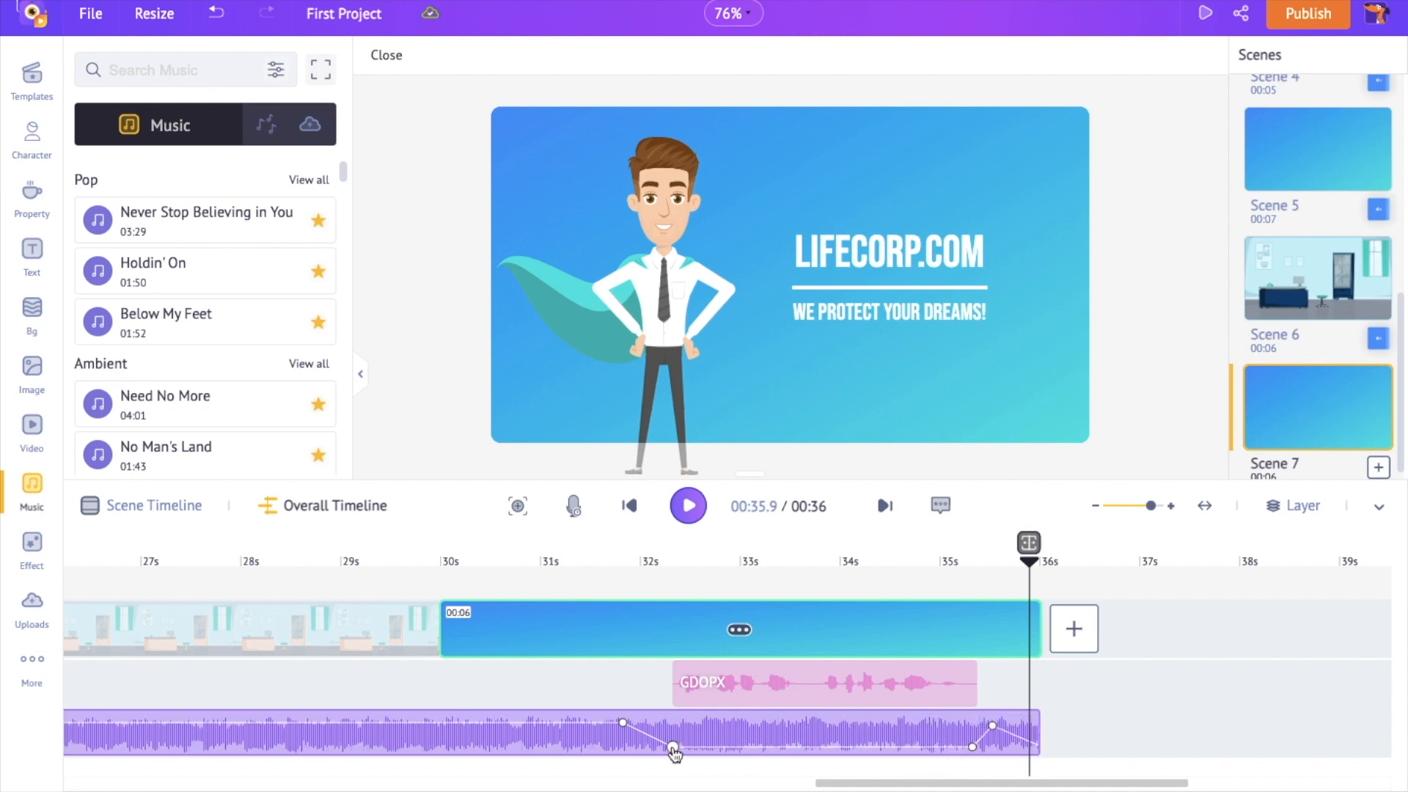
drag(674, 748, 674, 743)
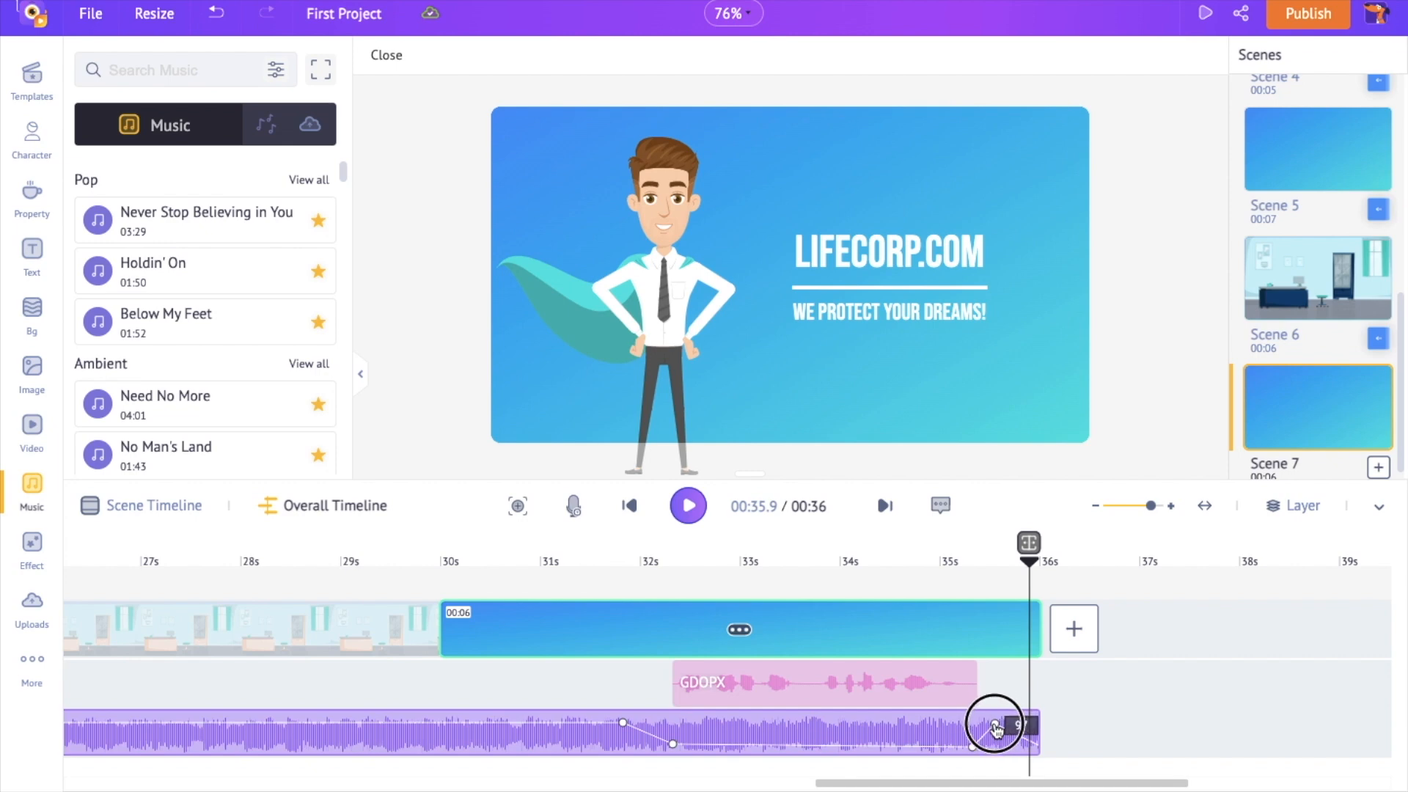
drag(997, 728, 1002, 728)
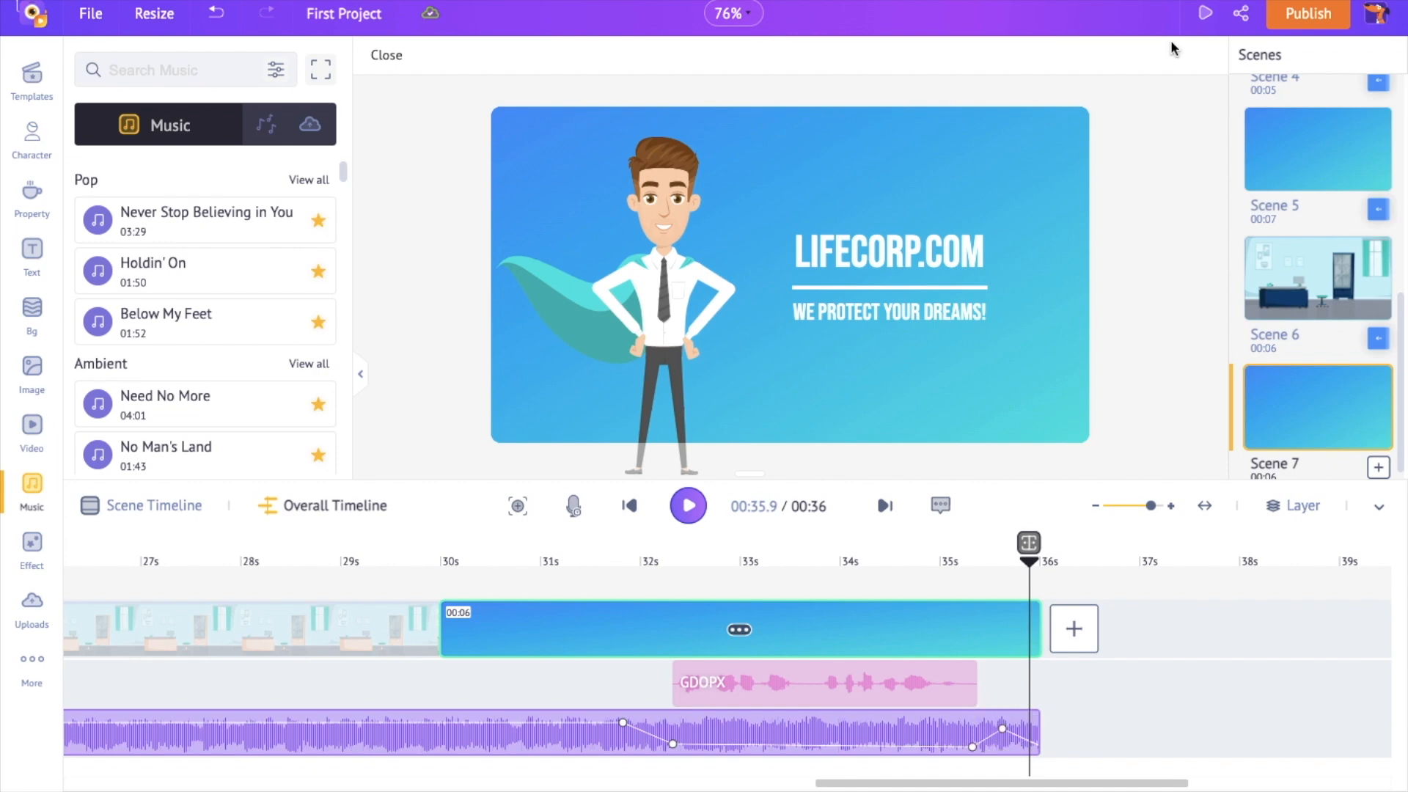
Preview the finished video and open its Download Video options
click(1204, 15)
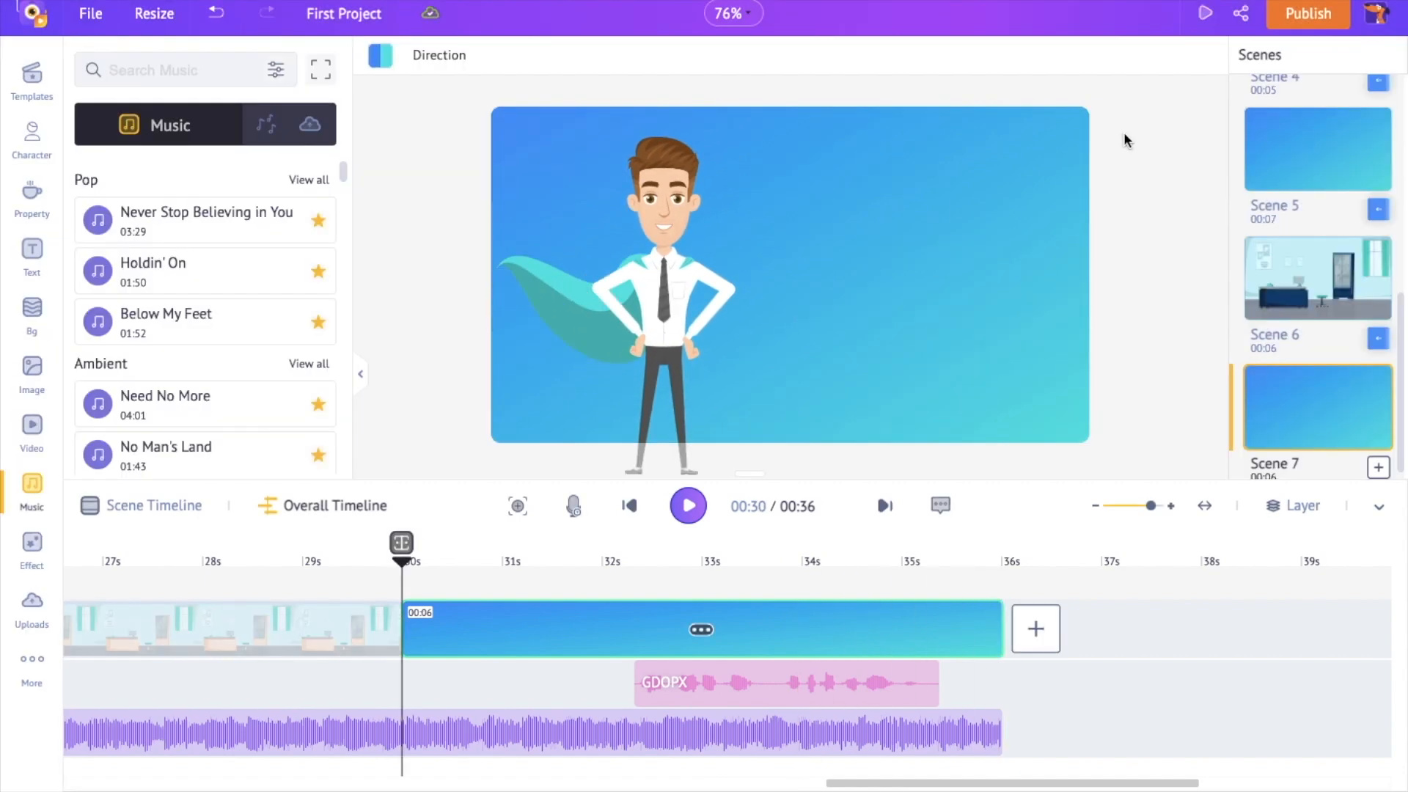
click(1290, 27)
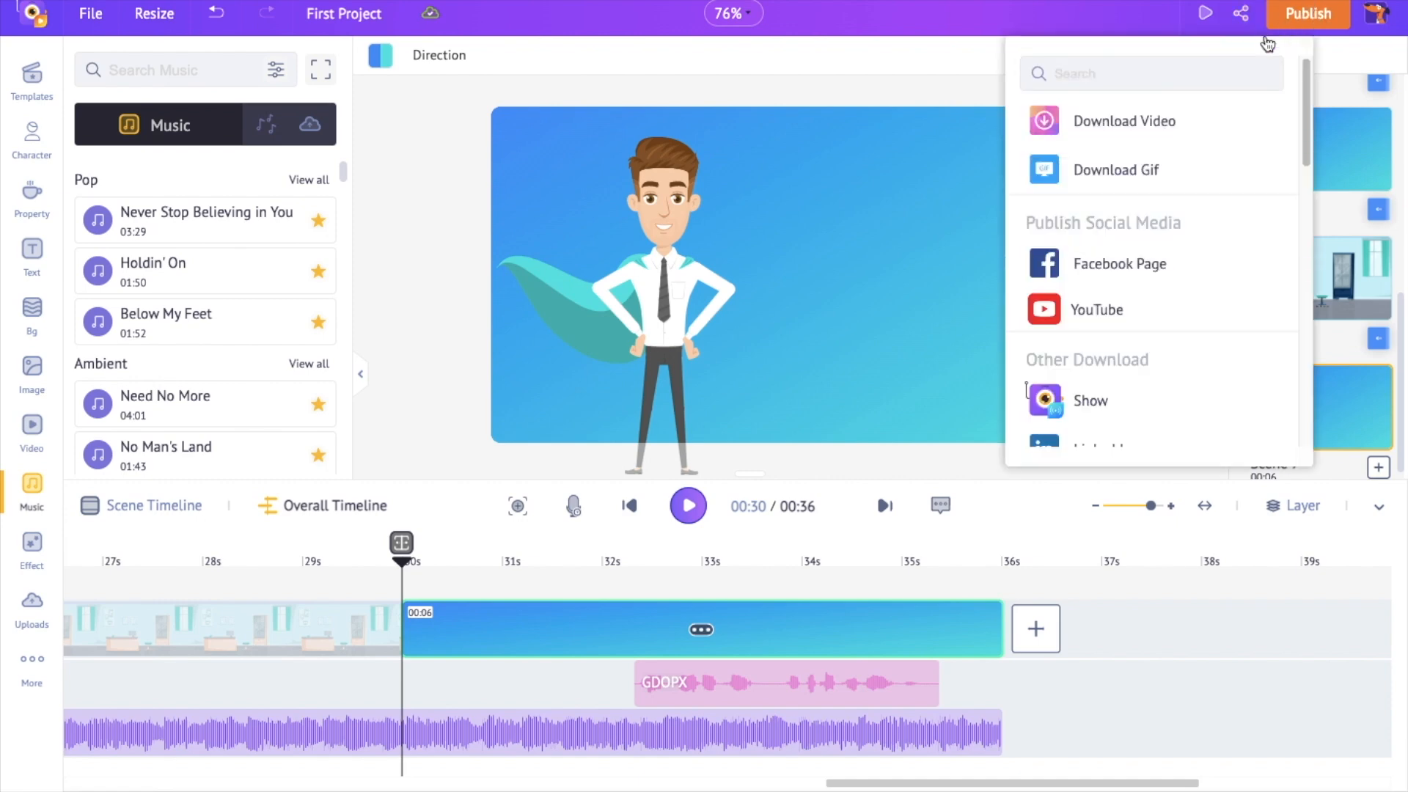
click(1188, 126)
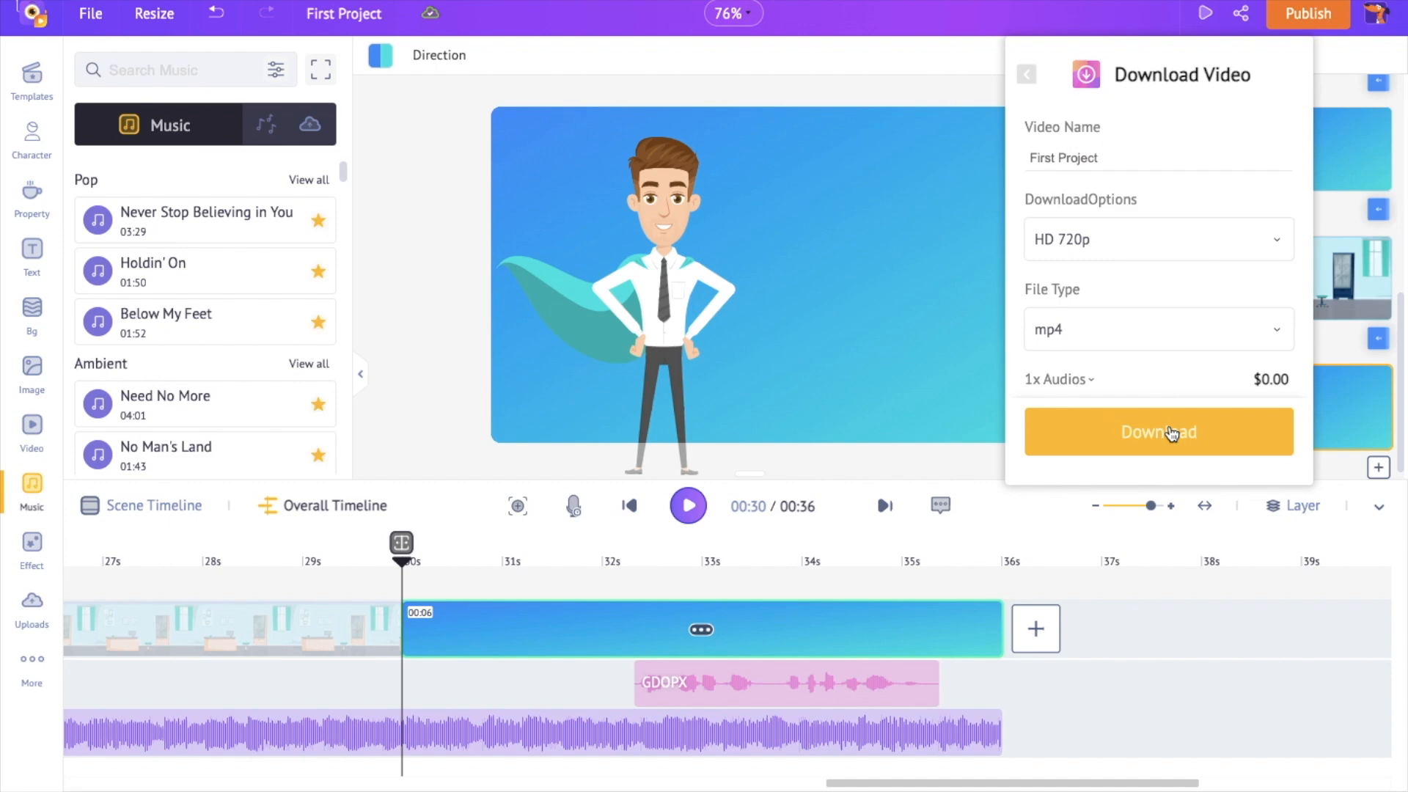
click(92, 14)
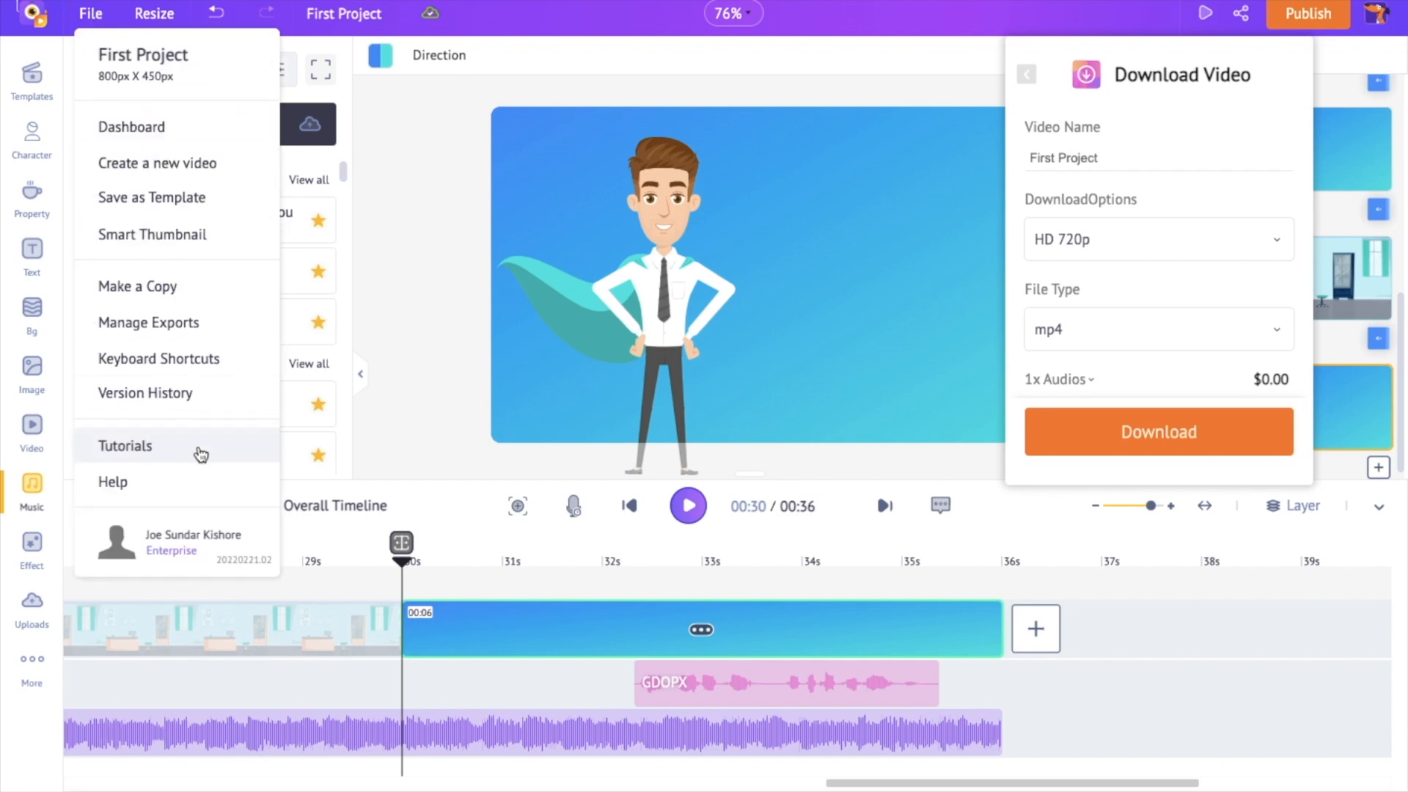
click(95, 16)
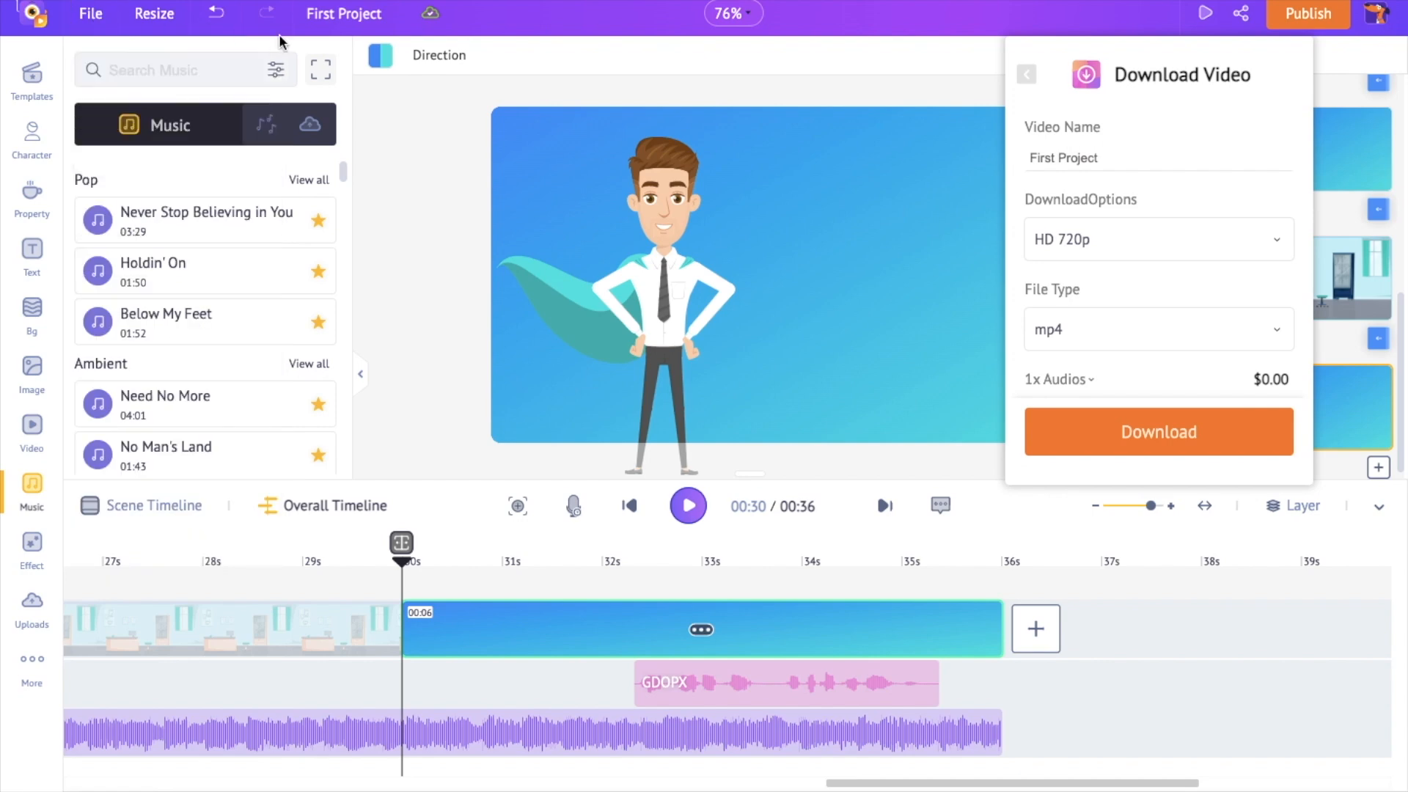